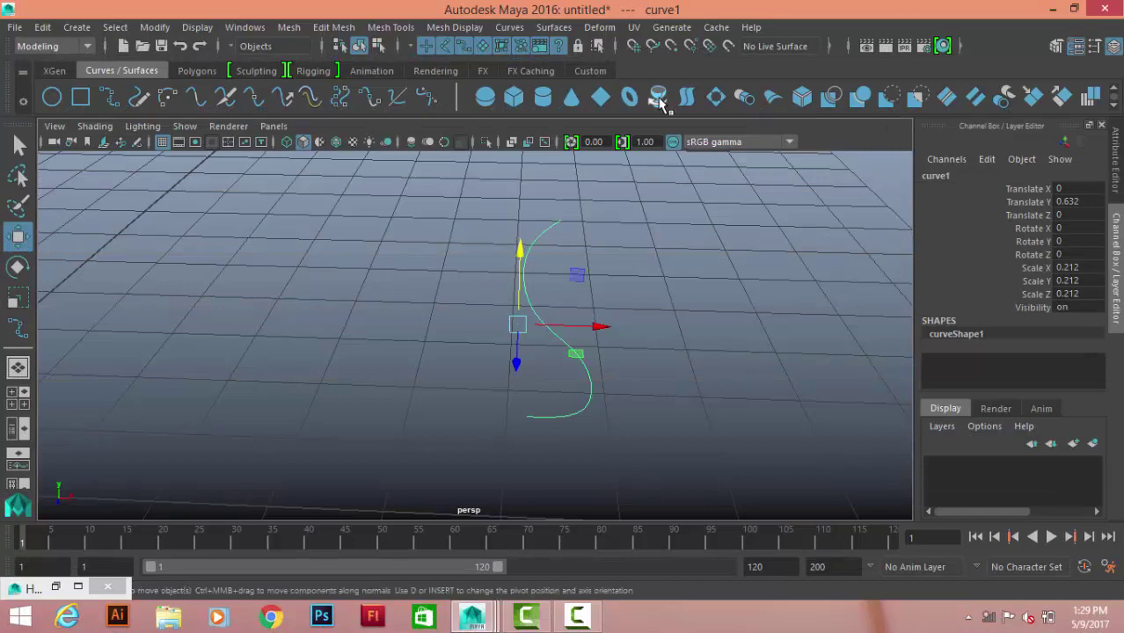
# Revolve the profile curve into a goblet surface and nudge the curve to refine its shape
pyautogui.click(658, 100)
pyautogui.scroll(-3, 421, 351)
pyautogui.moveTo(421, 351)
pyautogui.keyDown('alt'); pyautogui.mouseDown()
pyautogui.moveTo(533, 369)
pyautogui.moveTo(432, 456)
pyautogui.mouseUp(); pyautogui.keyUp('alt')
pyautogui.click(528, 369)
pyautogui.moveTo(572, 323); pyautogui.dragTo(554, 331)
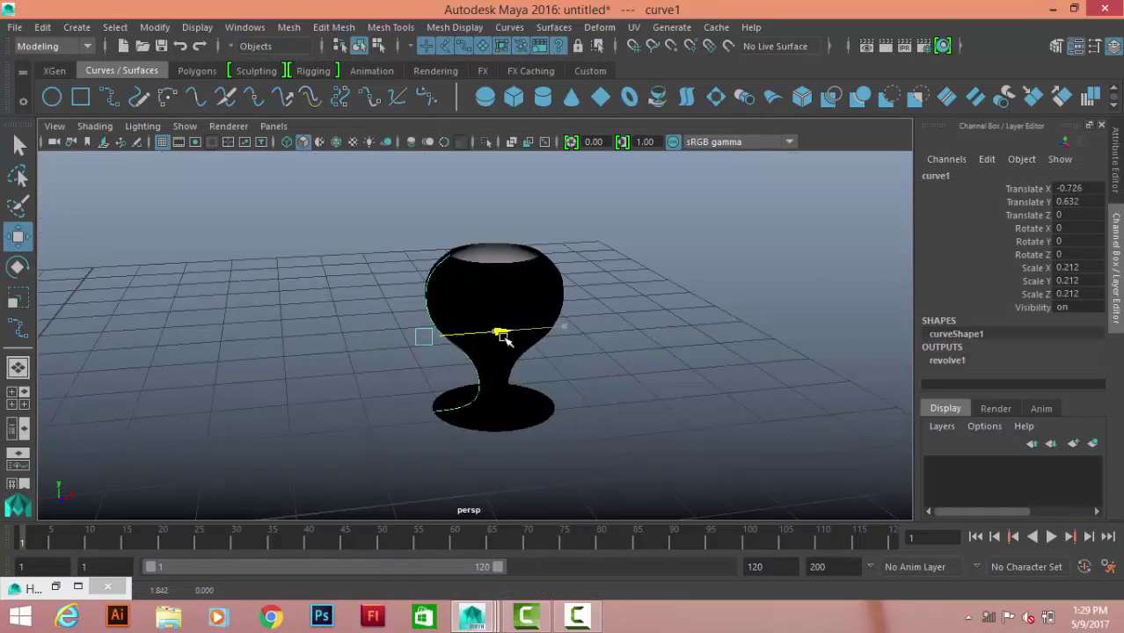
pyautogui.click(750, 329)
pyautogui.keyDown('alt'); pyautogui.moveTo(749, 329); pyautogui.dragTo(557, 294); pyautogui.keyUp('alt')
pyautogui.scroll(3, 632, 371)
# Delete the goblet surface's construction history
pyautogui.click(553, 233)
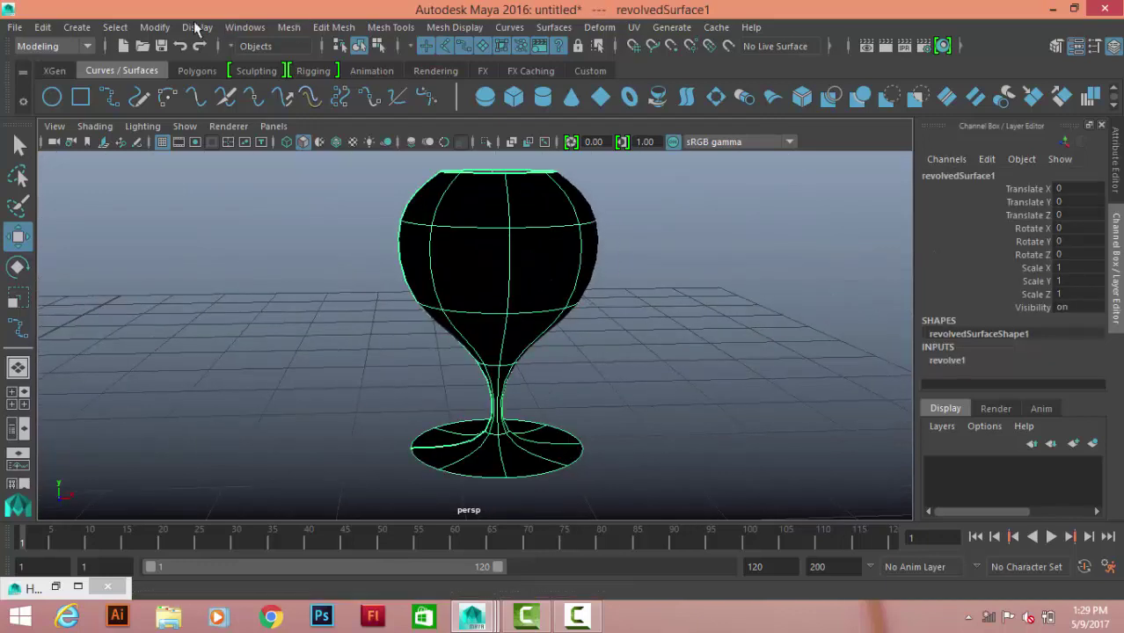
pyautogui.click(42, 27)
pyautogui.click(343, 231)
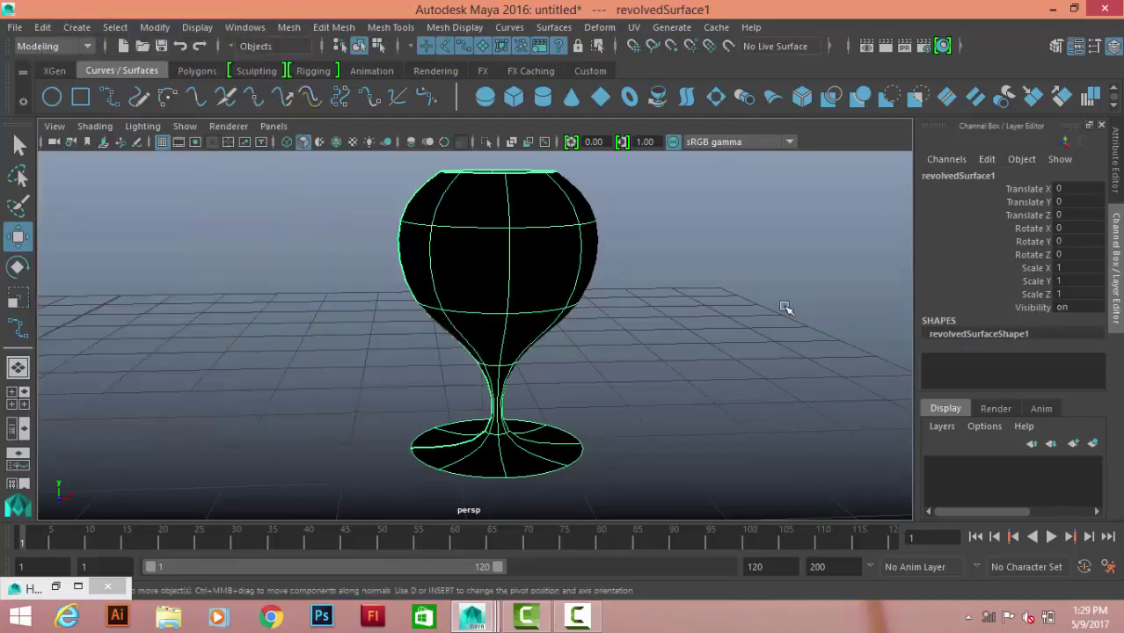
pyautogui.click(782, 307)
pyautogui.moveTo(782, 306)
pyautogui.keyDown('alt'); pyautogui.mouseDown()
pyautogui.moveTo(614, 278)
pyautogui.moveTo(545, 220)
pyautogui.mouseUp(); pyautogui.keyUp('alt')
# Reverse the goblet surface's direction
pyautogui.click(545, 220)
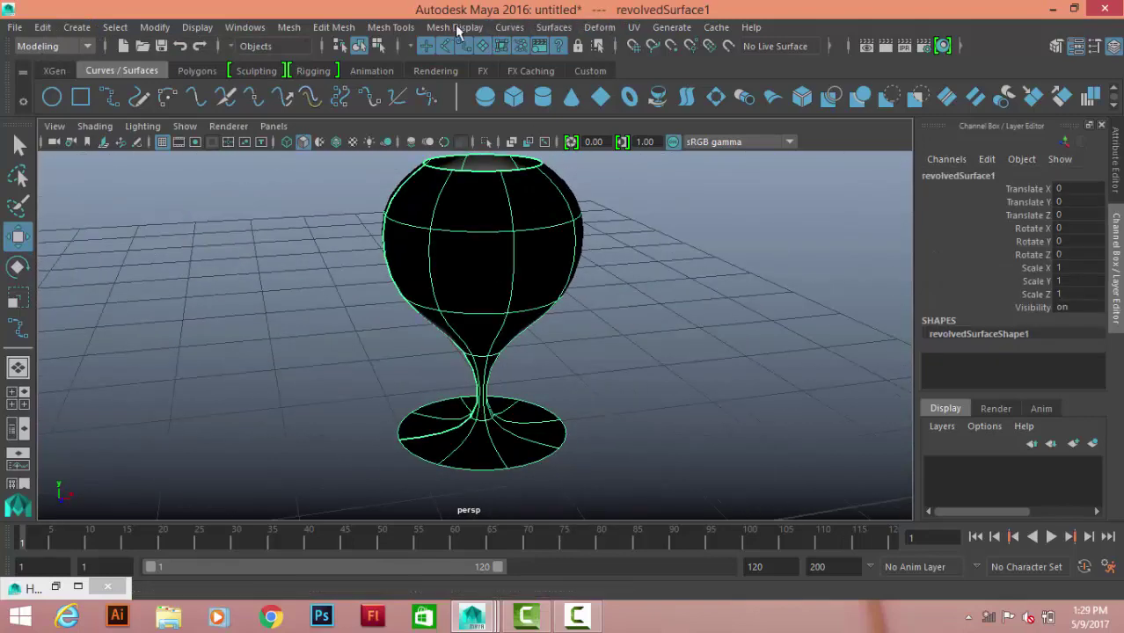
pyautogui.click(454, 27)
pyautogui.click(479, 97)
pyautogui.moveTo(482, 101)
pyautogui.keyDown('alt'); pyautogui.mouseDown()
pyautogui.moveTo(636, 318)
pyautogui.moveTo(572, 312)
pyautogui.mouseUp(); pyautogui.keyUp('alt')
# Turn on Two Sided Lighting so the goblet displays grey instead of black
pyautogui.click(143, 126)
pyautogui.click(158, 242)
pyautogui.click(748, 334)
pyautogui.moveTo(747, 334)
pyautogui.keyDown('alt'); pyautogui.mouseDown()
pyautogui.moveTo(415, 258)
pyautogui.moveTo(595, 271)
pyautogui.moveTo(506, 262)
pyautogui.moveTo(716, 376)
pyautogui.mouseUp(); pyautogui.keyUp('alt')
pyautogui.click(506, 261)
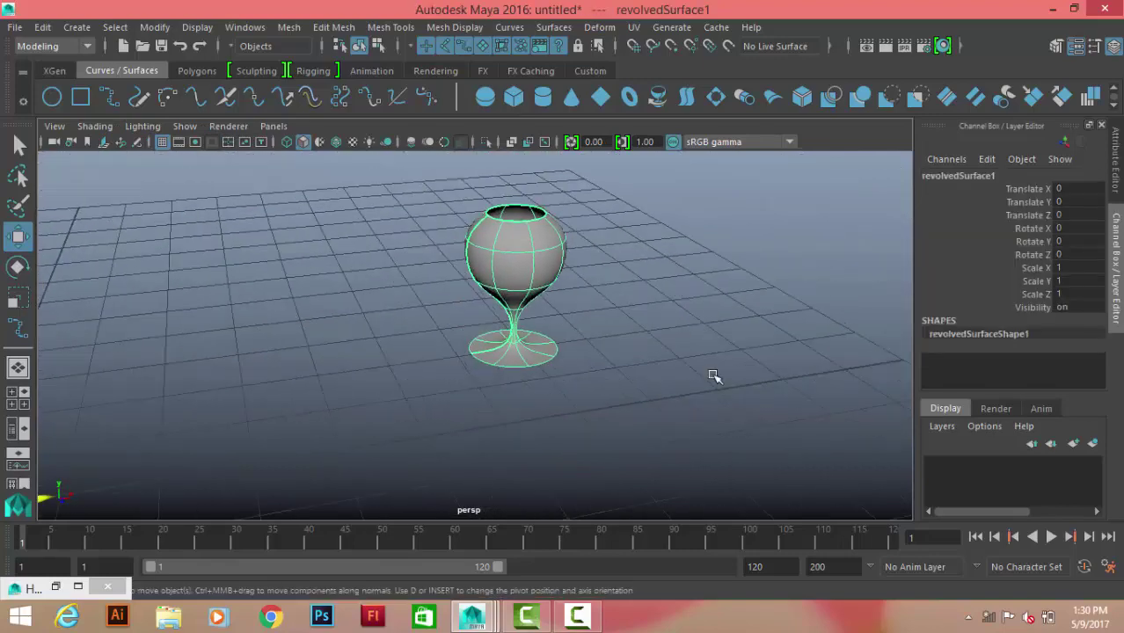
pyautogui.click(473, 216)
# Maximize the side view and select the goblet surface
pyautogui.press('space')
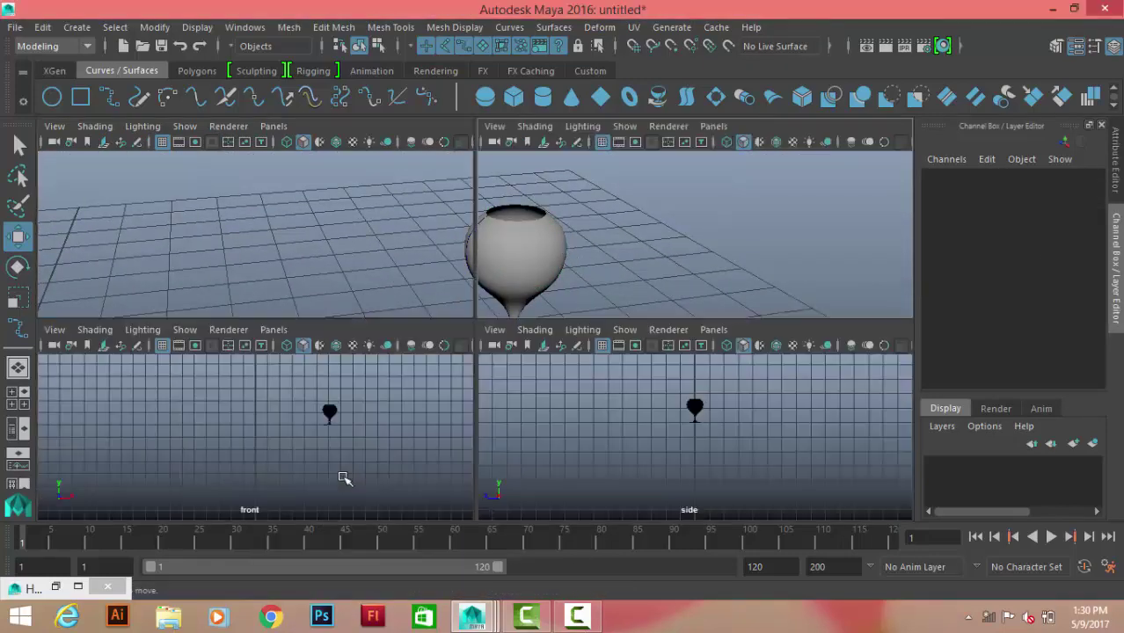
pyautogui.press('space')
pyautogui.scroll(3, 552, 314)
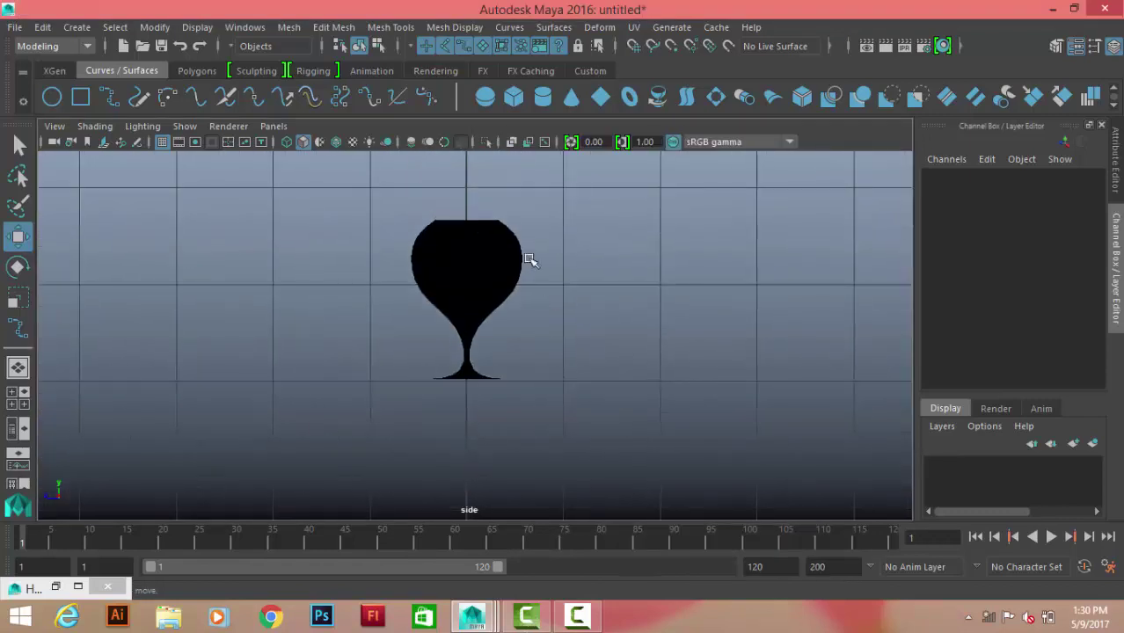
pyautogui.click(527, 261)
pyautogui.moveTo(662, 190); pyautogui.dragTo(586, 178, button='right')
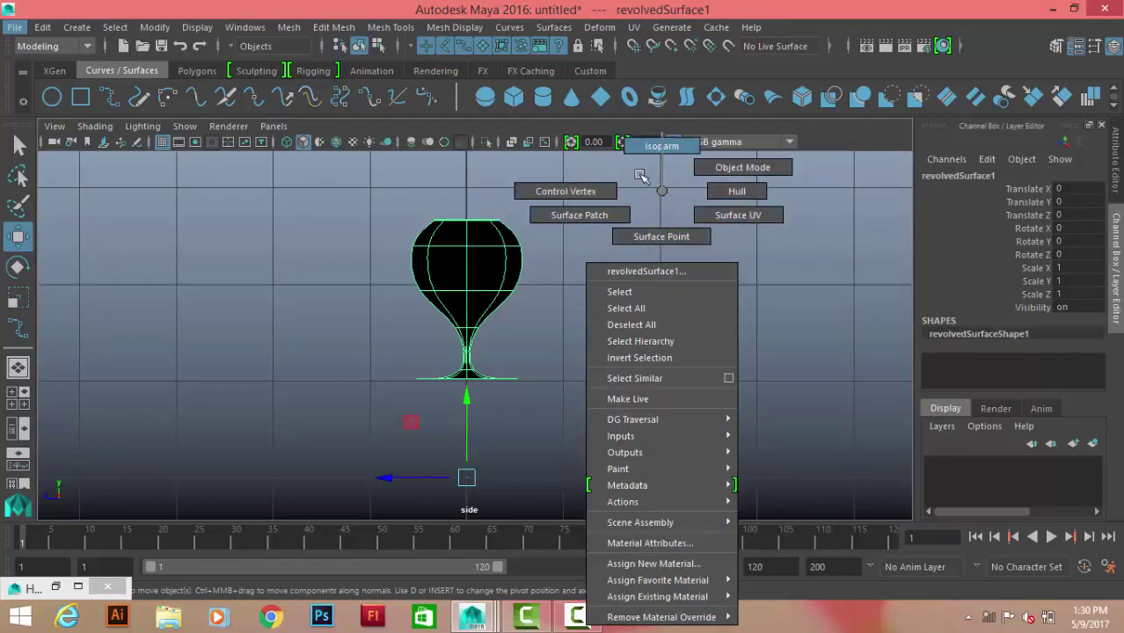
pyautogui.click(467, 263)
pyautogui.rightClick(497, 243)
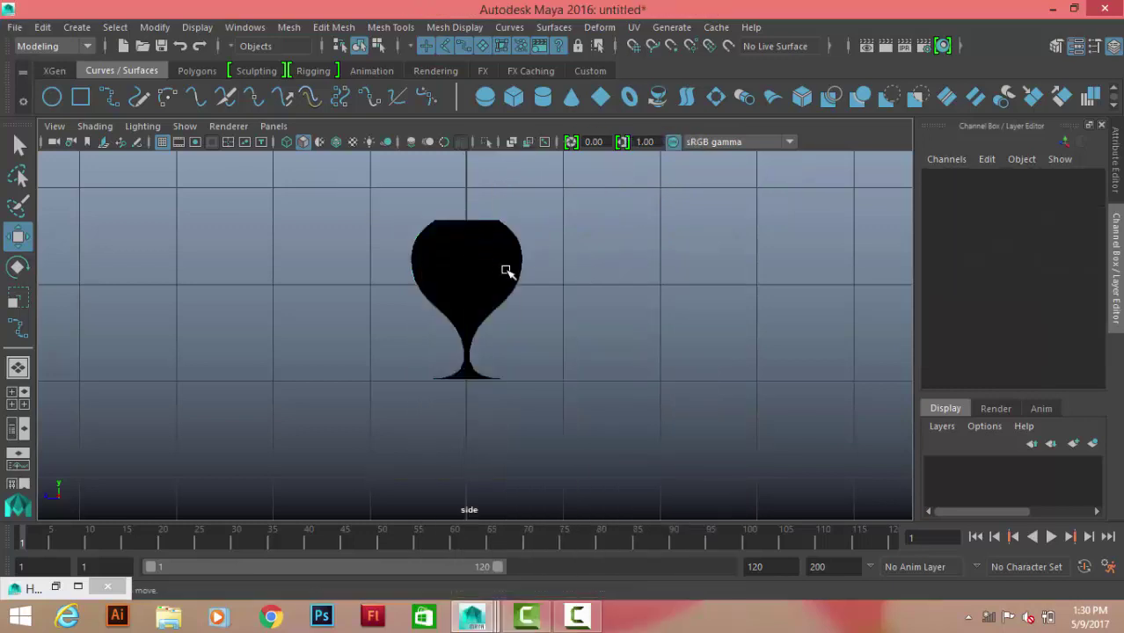
pyautogui.click(510, 268)
# Rename the goblet to nurbs_surface in the Channel Box and switch to the Polygons shelf
pyautogui.doubleClick(959, 175)
pyautogui.write('nurbs surfa')
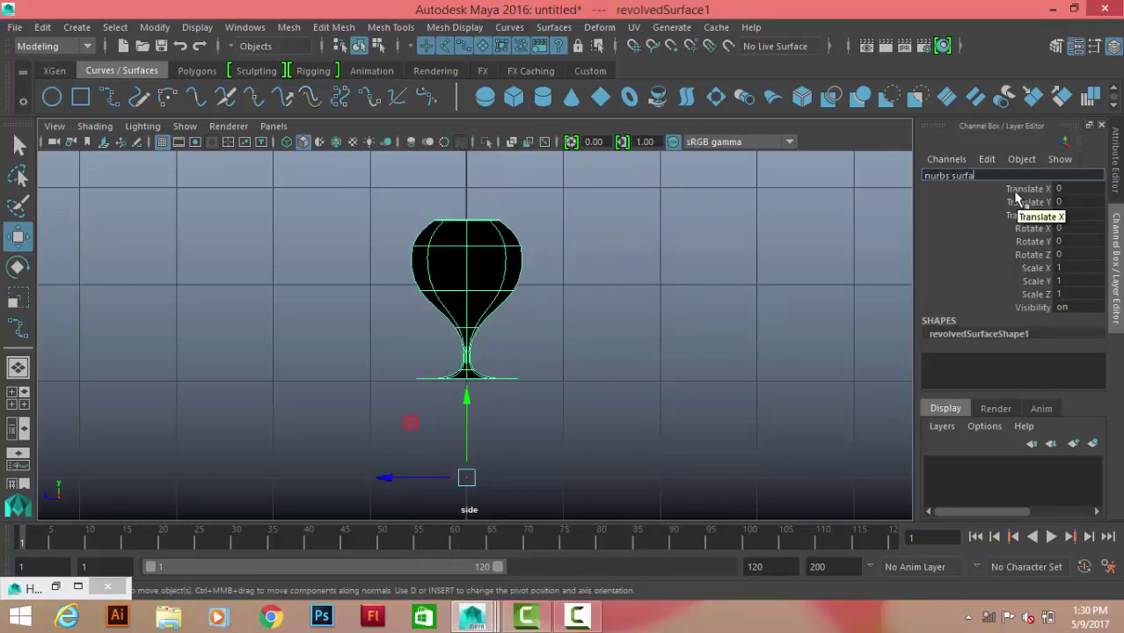
pyautogui.write('ce')
pyautogui.press('Return')
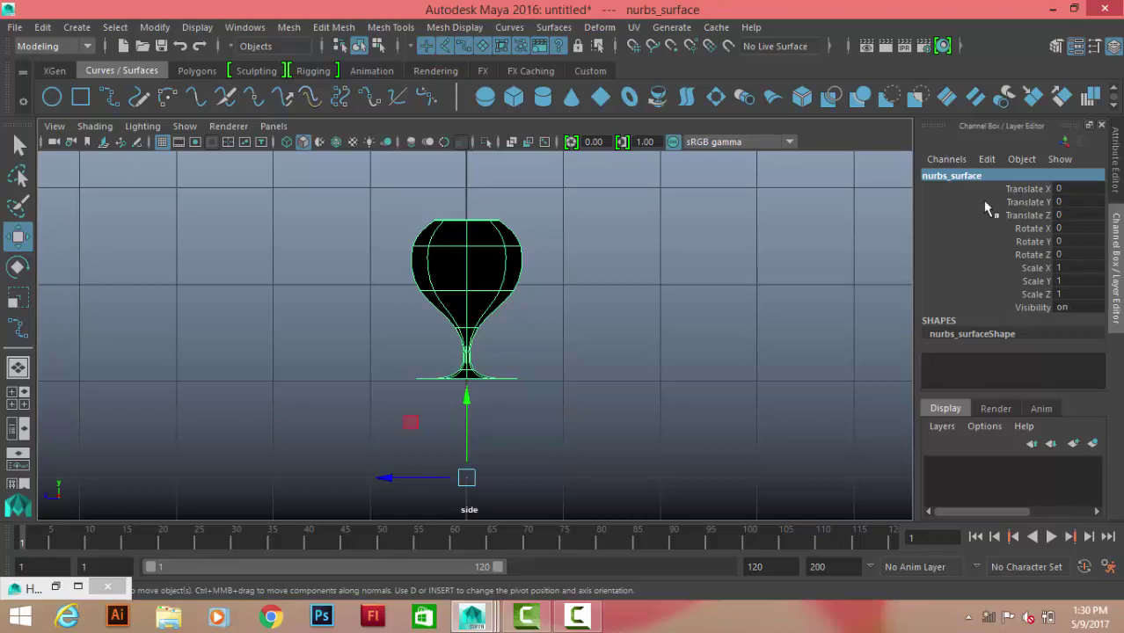
pyautogui.click(635, 305)
pyautogui.keyDown('alt'); pyautogui.moveTo(635, 305); pyautogui.dragTo(782, 337, button='middle'); pyautogui.keyUp('alt')
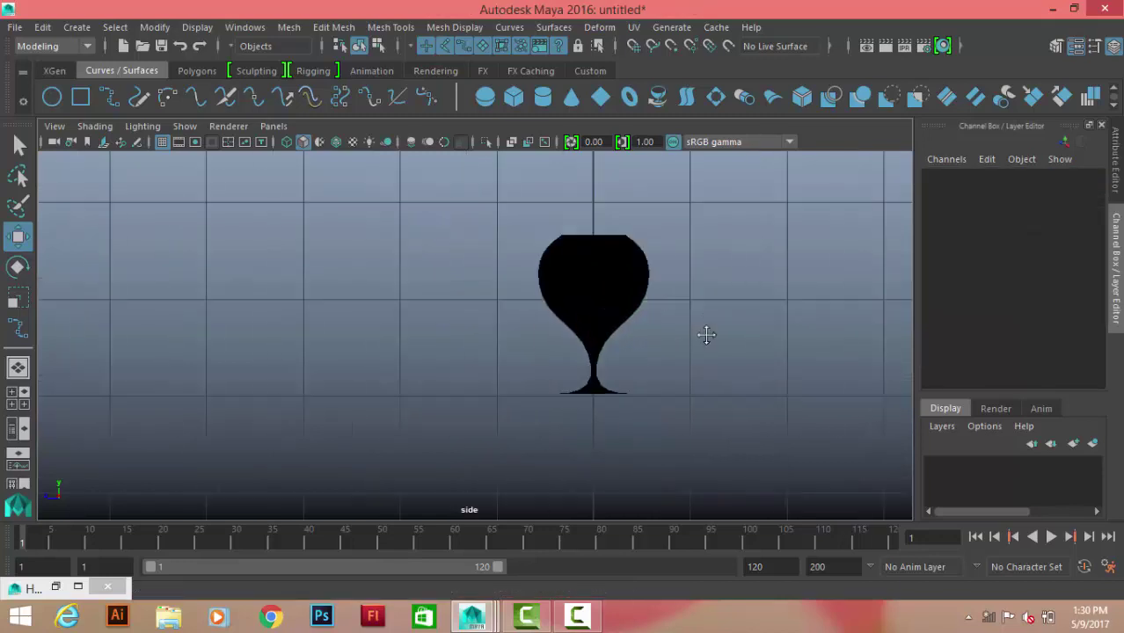
pyautogui.click(196, 72)
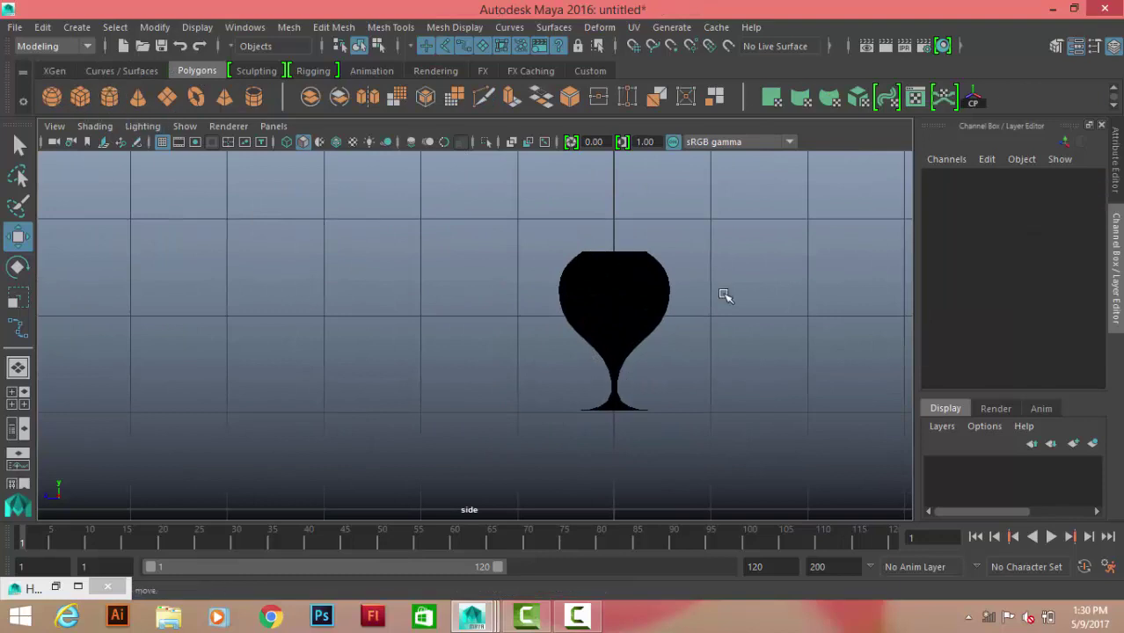
# Draw a polygon cylinder and move it up beside the NURBS goblet
pyautogui.click(109, 98)
pyautogui.press('space')
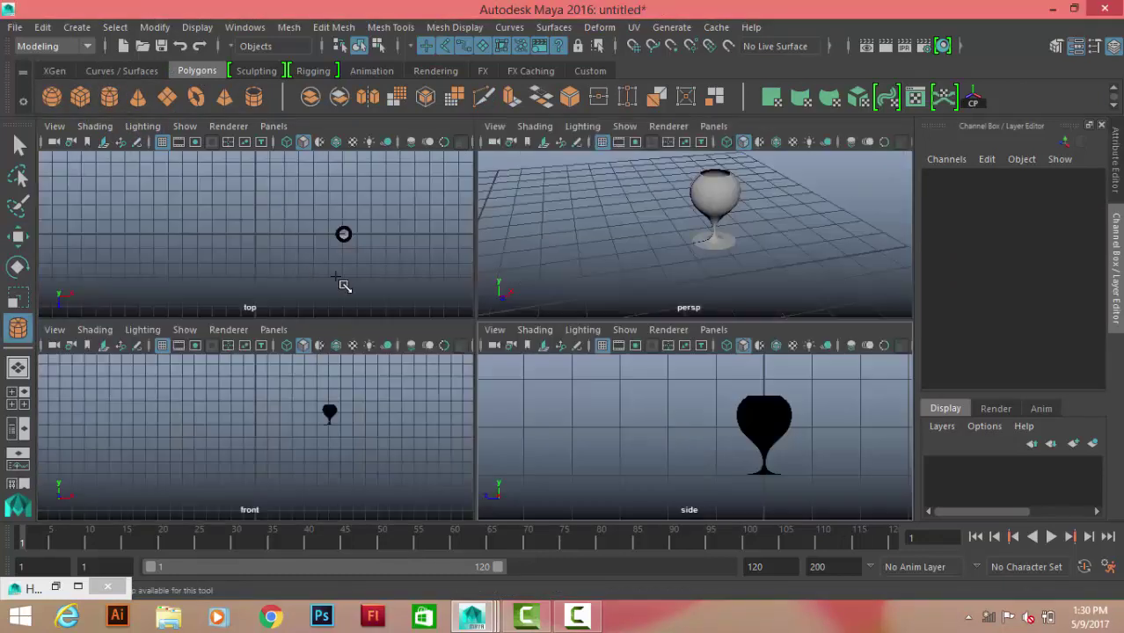
pyautogui.press('space')
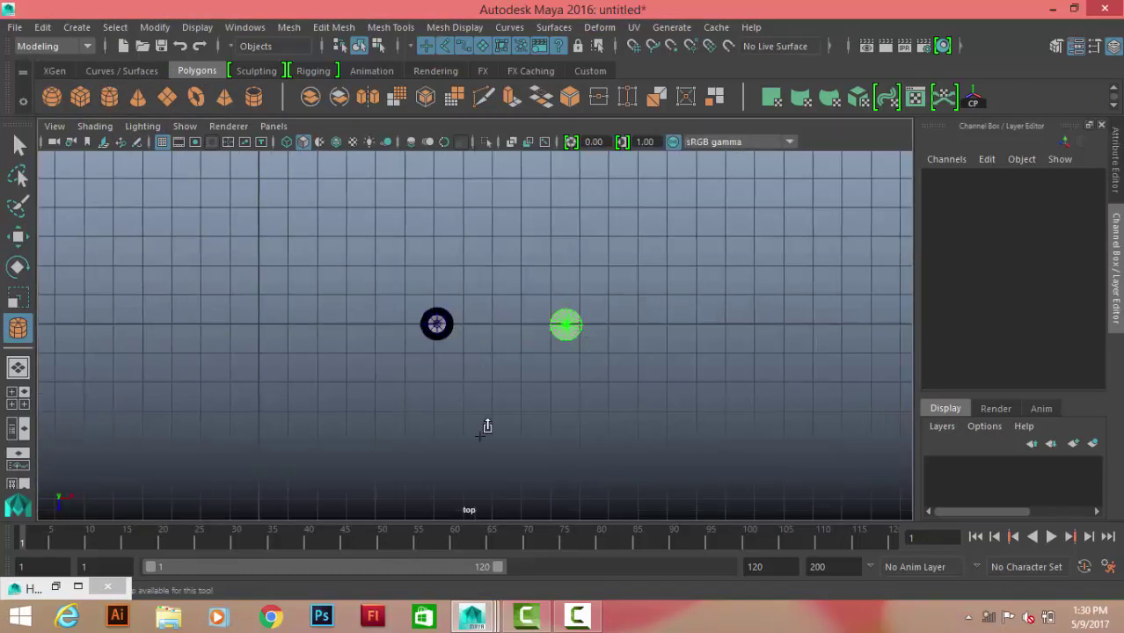
pyautogui.press('space')
pyautogui.press('space')
pyautogui.scroll(3, 687, 339)
pyautogui.moveTo(455, 389)
pyautogui.mouseDown()
pyautogui.moveTo(499, 389)
pyautogui.moveTo(517, 314)
pyautogui.moveTo(490, 217)
pyautogui.mouseUp()
pyautogui.press('w')
pyautogui.moveTo(570, 296); pyautogui.dragTo(297, 306)
pyautogui.scroll(3, 665, 354)
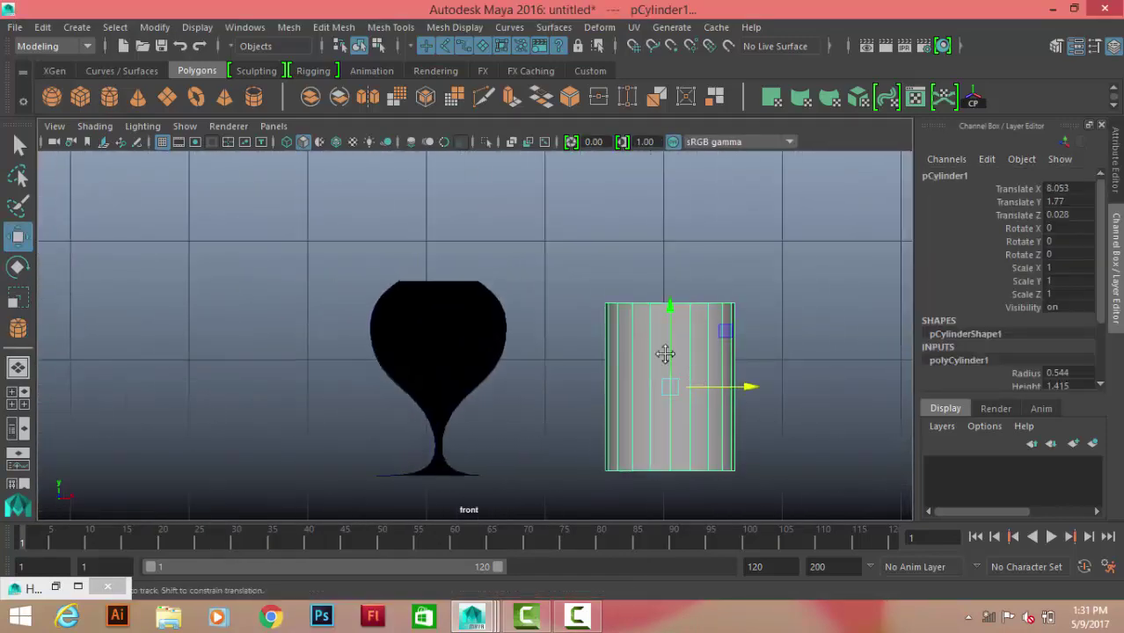
pyautogui.keyDown('alt'); pyautogui.moveTo(665, 354); pyautogui.dragTo(606, 299, button='middle'); pyautogui.keyUp('alt')
pyautogui.moveTo(612, 256); pyautogui.dragTo(612, 236)
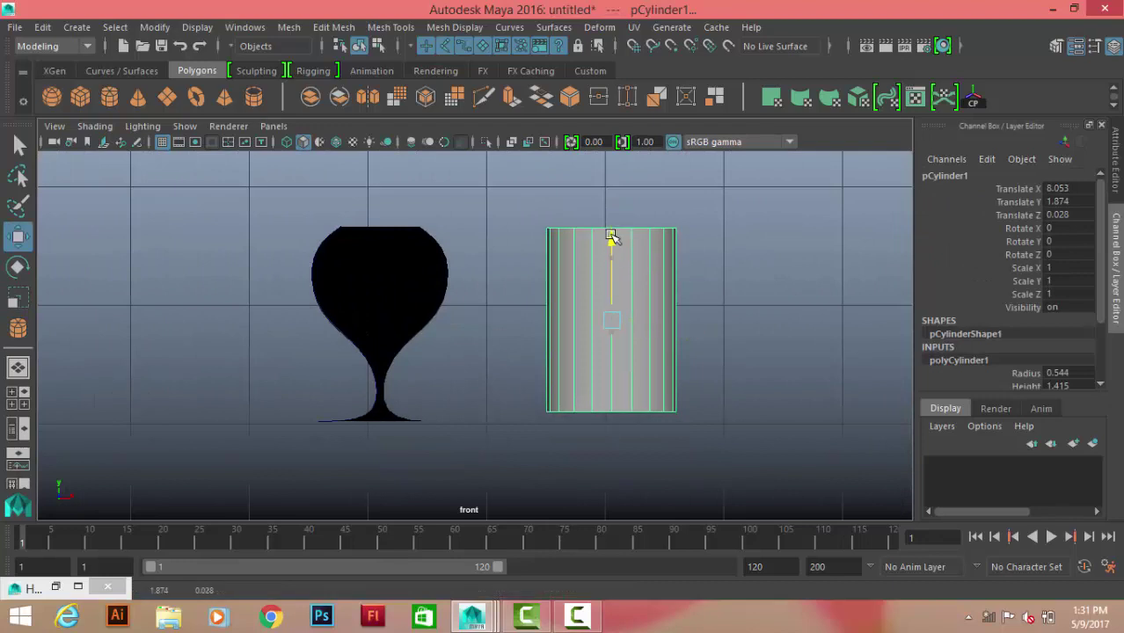
pyautogui.keyDown('alt'); pyautogui.moveTo(731, 317); pyautogui.dragTo(678, 296, button='middle'); pyautogui.keyUp('alt')
# Insert two edge loops across the cylinder, one near the bottom
pyautogui.keyDown('shift'); pyautogui.moveTo(752, 233); pyautogui.dragTo(644, 253, button='right'); pyautogui.keyUp('shift')
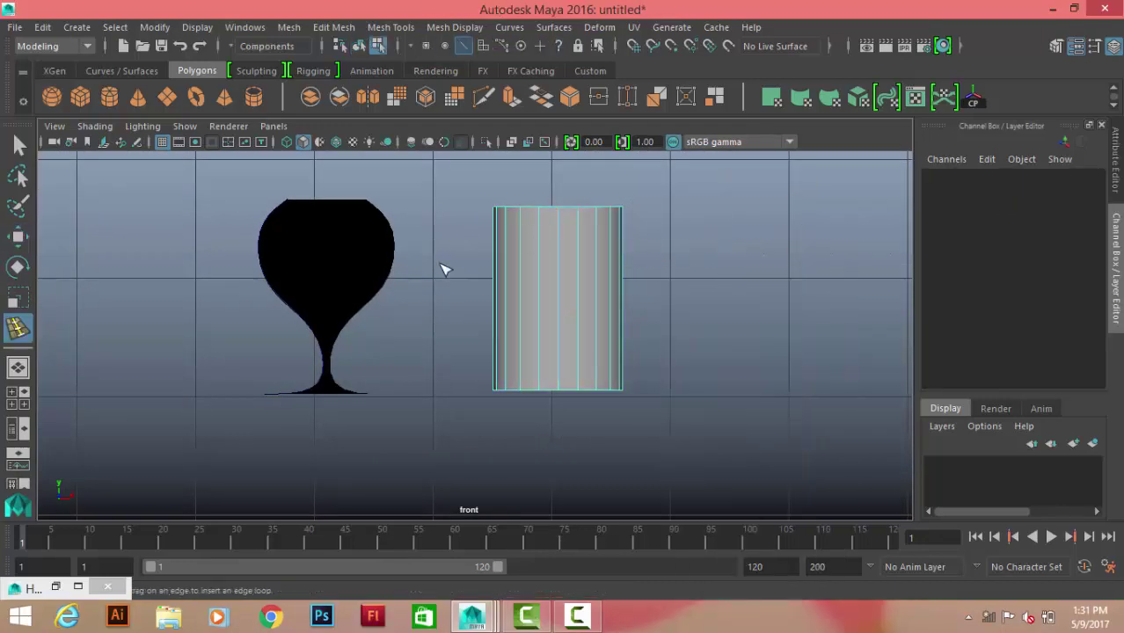
pyautogui.moveTo(498, 352); pyautogui.dragTo(498, 345)
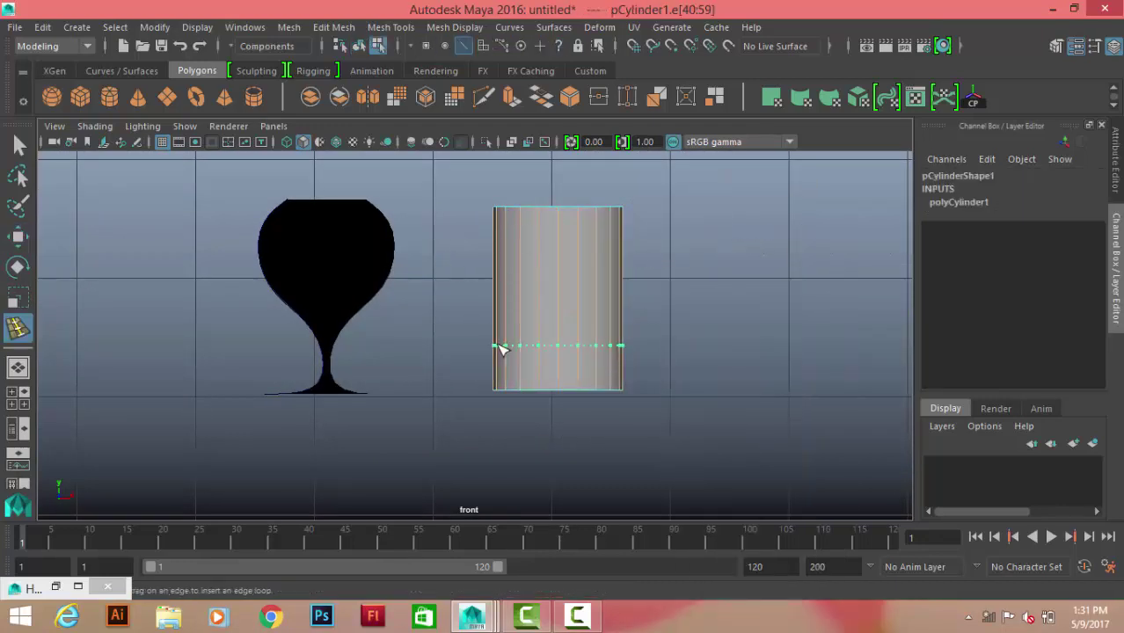
pyautogui.click(530, 256)
pyautogui.press('q')
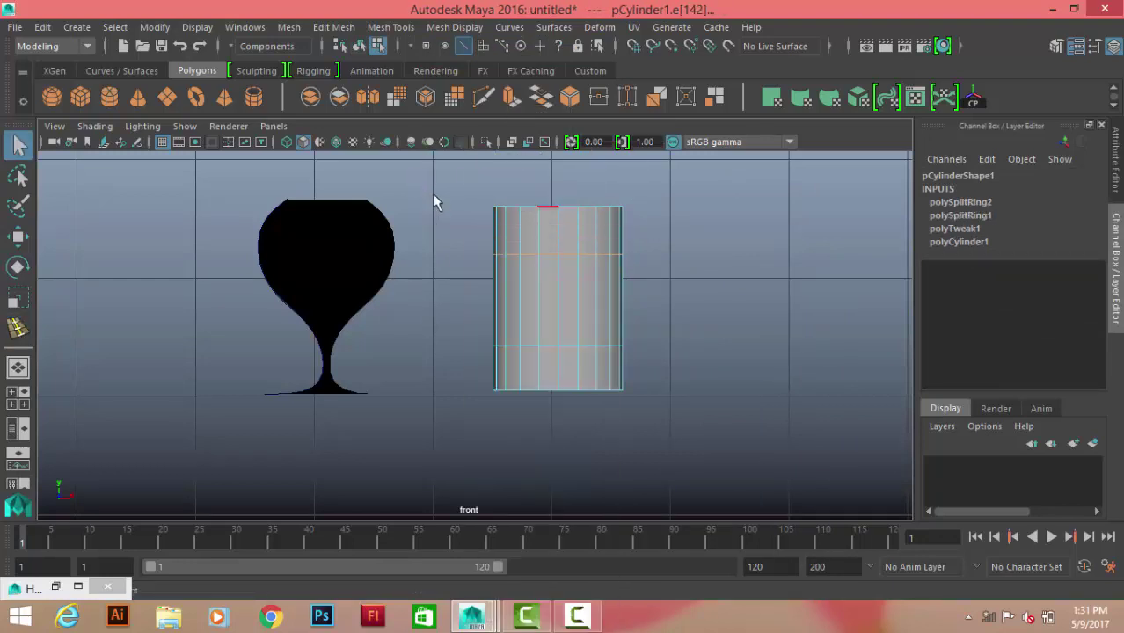
# Reset the Scale tool settings and scale the cylinder's top vertex ring inward
pyautogui.moveTo(480, 195); pyautogui.dragTo(634, 220)
pyautogui.press('r')
pyautogui.click(551, 202)
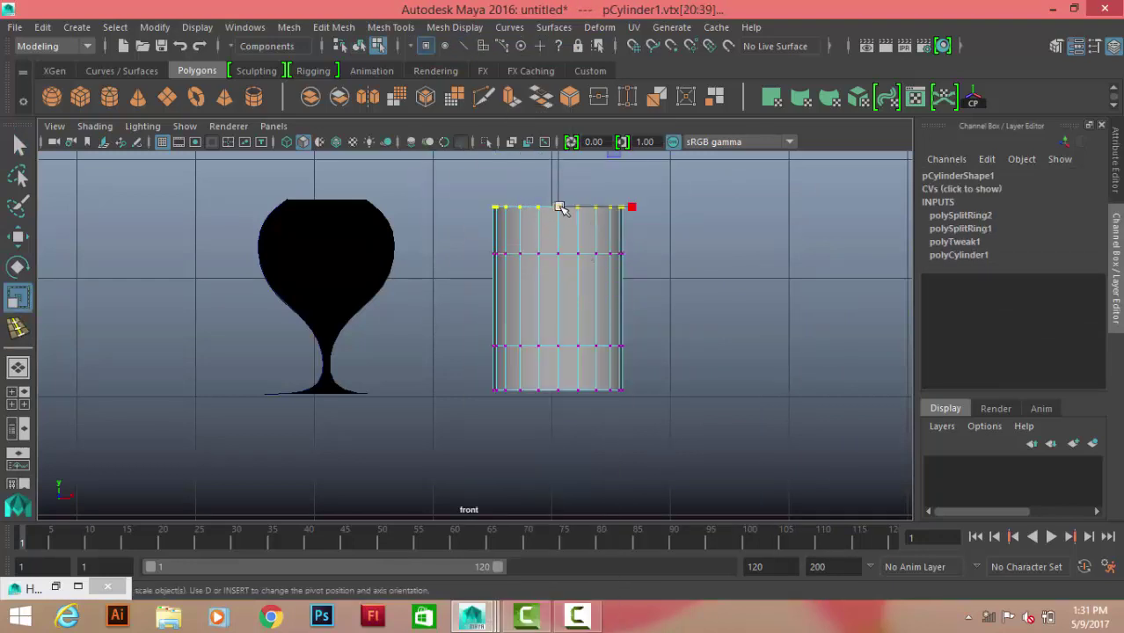
pyautogui.click(551, 202)
pyautogui.click(567, 231)
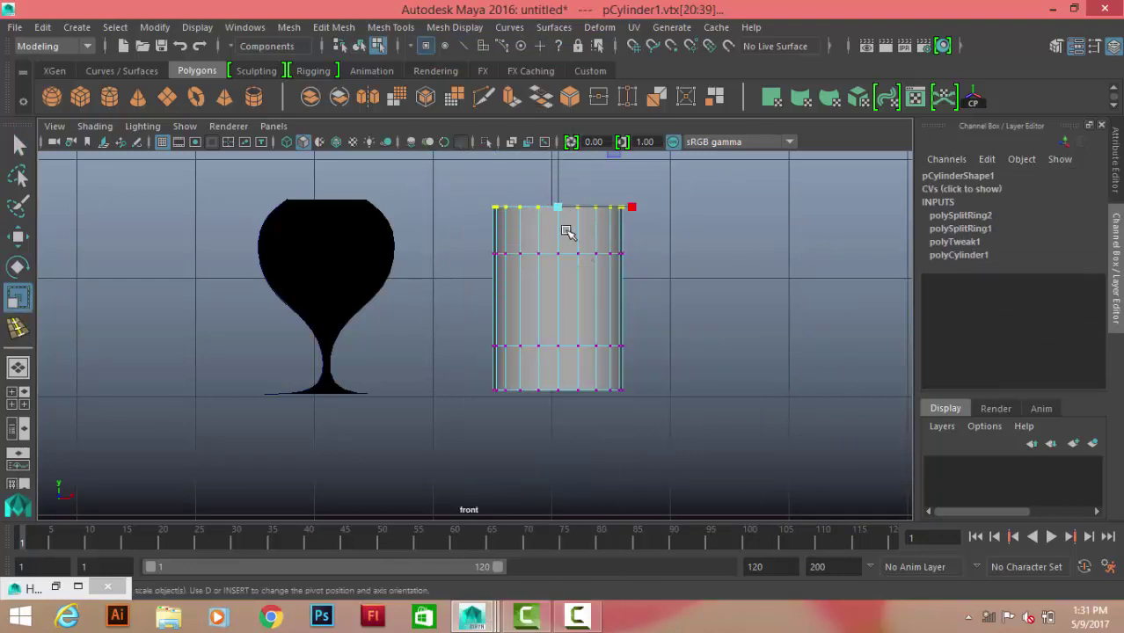
pyautogui.doubleClick(17, 297)
pyautogui.click(244, 143)
pyautogui.click(353, 132)
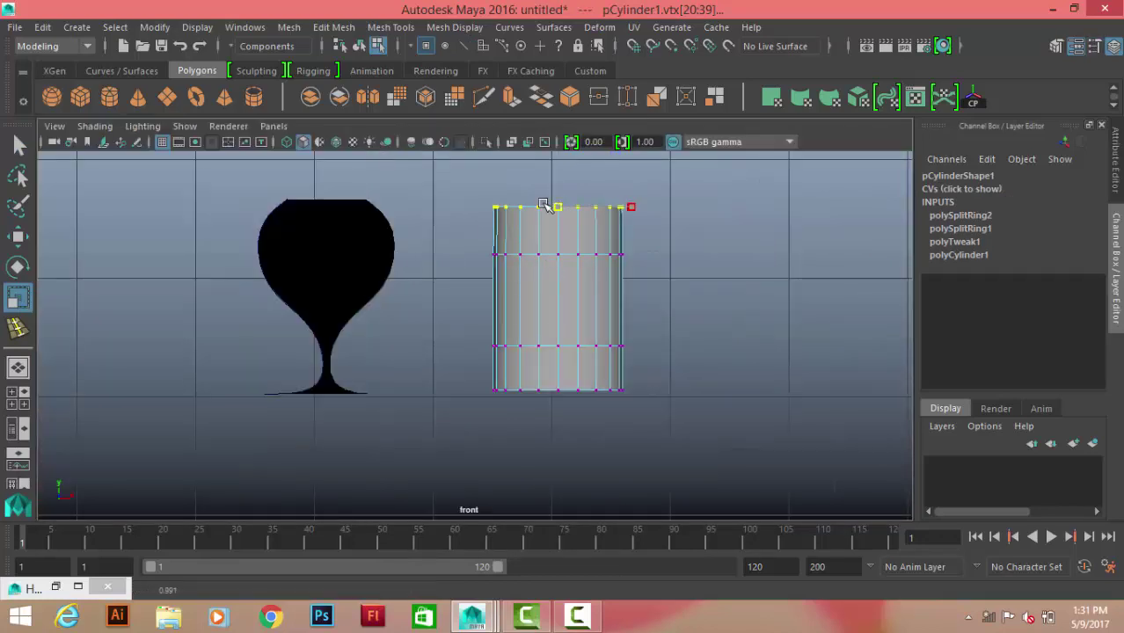
pyautogui.moveTo(543, 205); pyautogui.dragTo(509, 209)
# Pinch the middle vertex ring into a narrow waist
pyautogui.moveTo(497, 363); pyautogui.dragTo(635, 332)
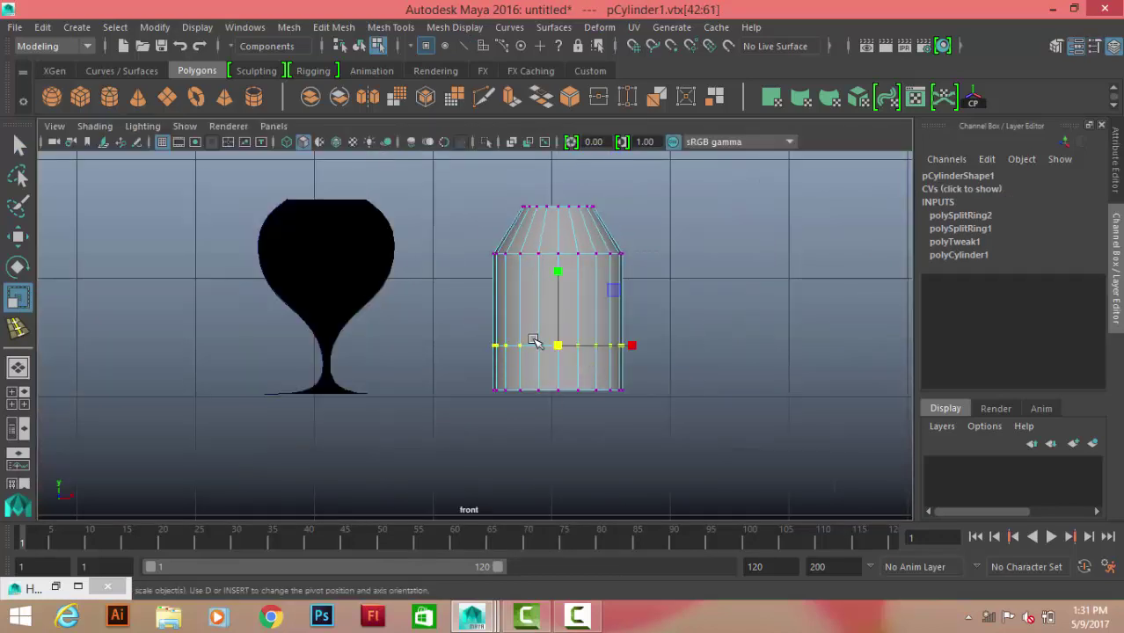
pyautogui.moveTo(557, 346); pyautogui.dragTo(479, 352)
pyautogui.moveTo(594, 172); pyautogui.dragTo(677, 138, button='right')
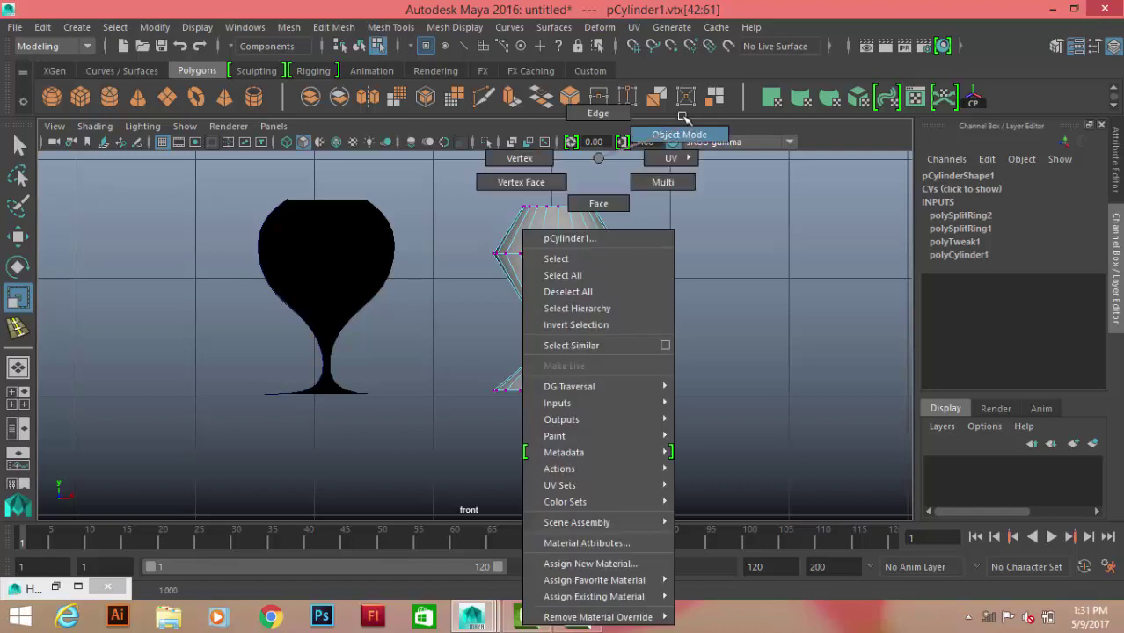
pyautogui.rightClick(791, 168)
# Add an edge loop near the base and narrow it to thin the stem
pyautogui.click(668, 239)
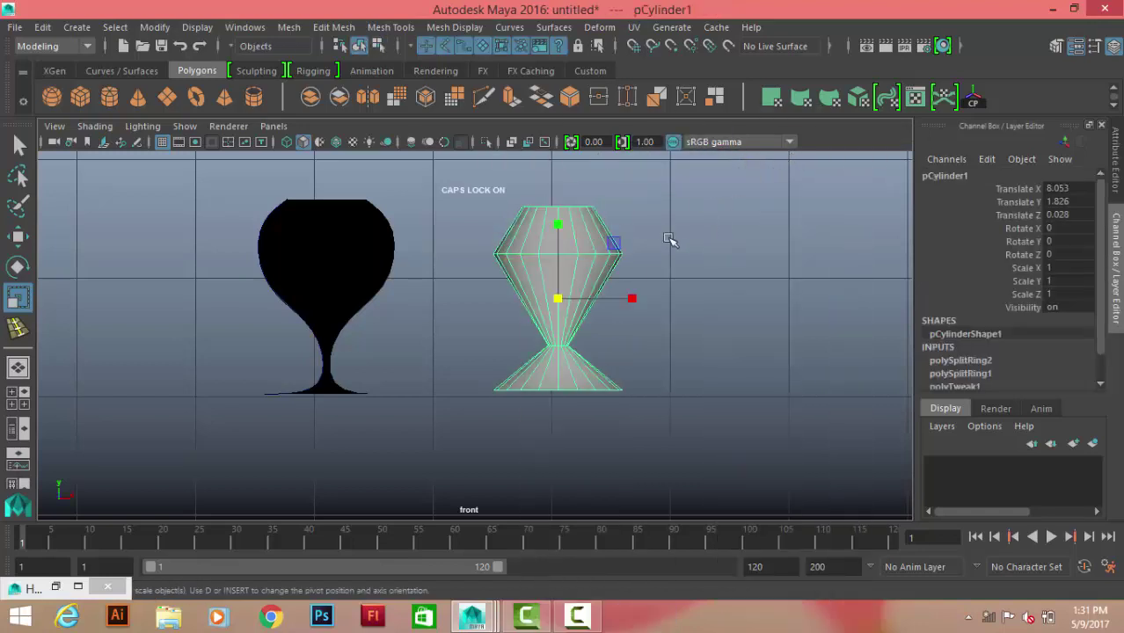
pyautogui.keyDown('shift'); pyautogui.moveTo(665, 236); pyautogui.dragTo(616, 254, button='right'); pyautogui.keyUp('shift')
pyautogui.scroll(2, 627, 351)
pyautogui.keyDown('alt'); pyautogui.moveTo(627, 351); pyautogui.dragTo(557, 339, button='middle'); pyautogui.keyUp('alt')
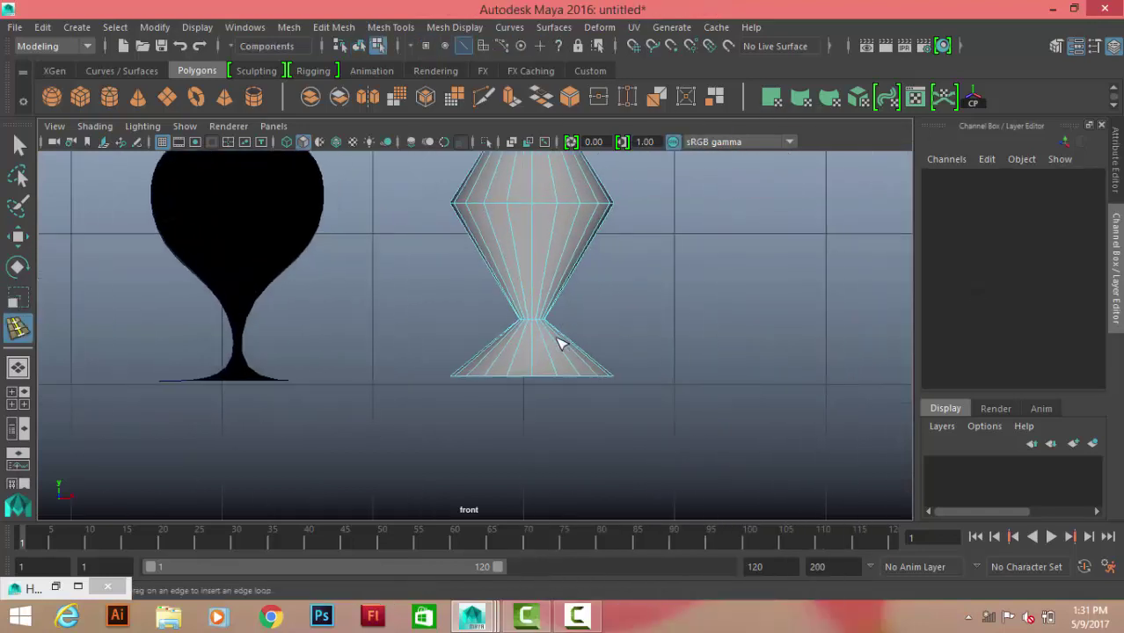
pyautogui.moveTo(563, 348)
pyautogui.mouseDown()
pyautogui.moveTo(580, 361)
pyautogui.moveTo(488, 364)
pyautogui.mouseUp()
pyautogui.press('r')
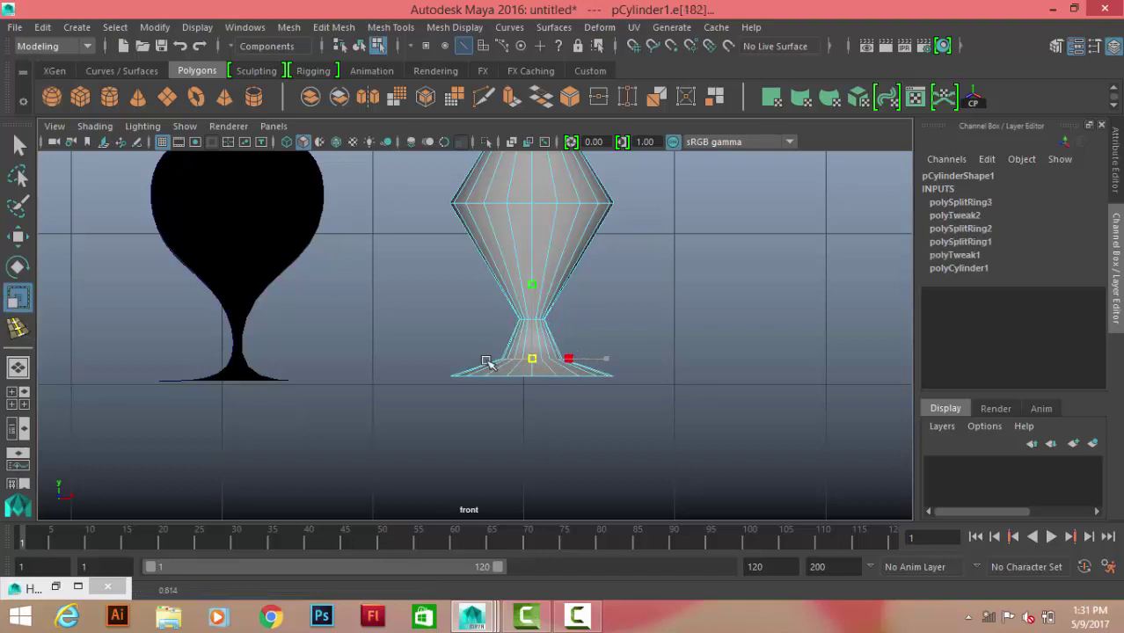
pyautogui.press('w')
pyautogui.moveTo(531, 283); pyautogui.dragTo(533, 275)
pyautogui.press('r')
pyautogui.moveTo(532, 360); pyautogui.dragTo(516, 366)
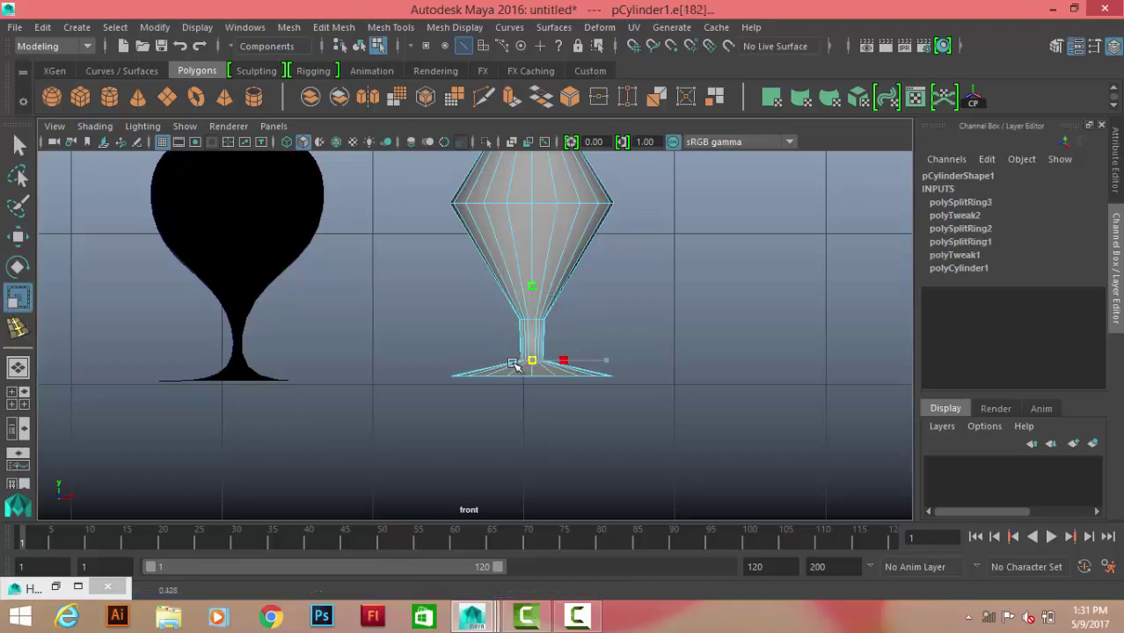
# Insert an edge loop across the bulge and scale it wider
pyautogui.click(539, 326)
pyautogui.doubleClick(529, 321)
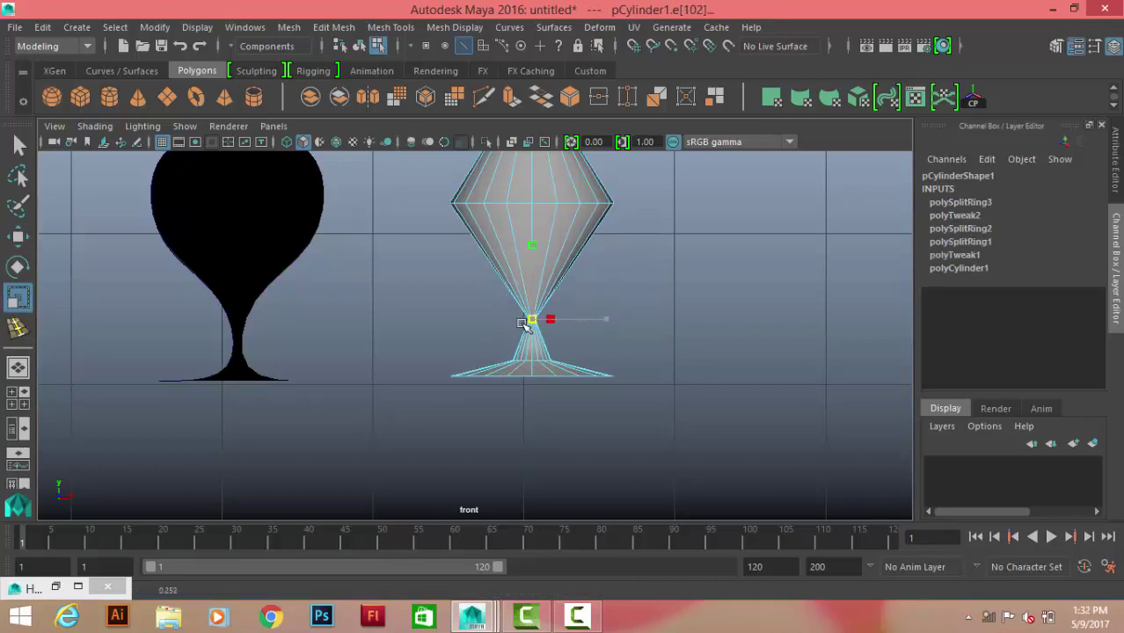
pyautogui.press('y')
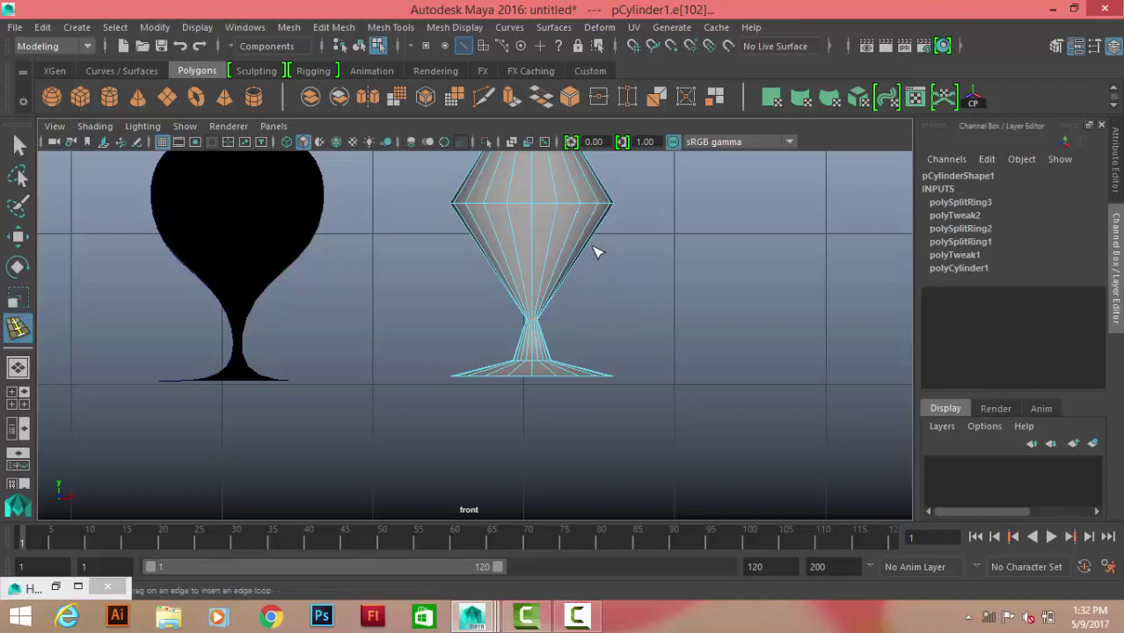
pyautogui.click(586, 275)
pyautogui.press('r')
pyautogui.moveTo(533, 270); pyautogui.dragTo(556, 280)
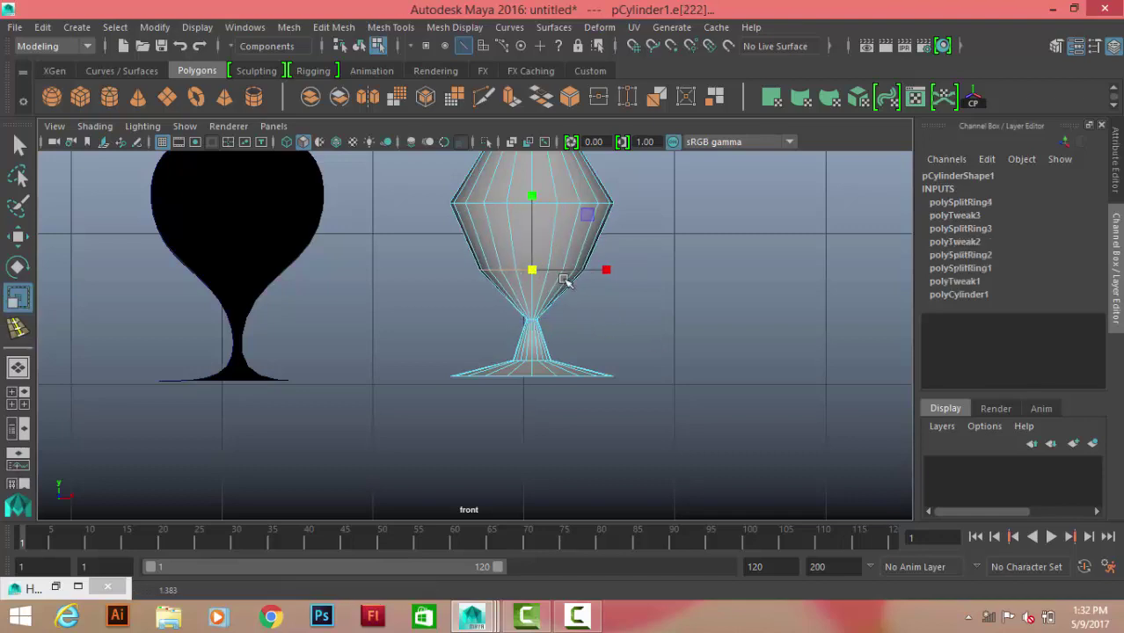
# Add another edge loop near the top of the bowl
pyautogui.keyDown('alt'); pyautogui.moveTo(565, 280); pyautogui.dragTo(627, 303, button='middle'); pyautogui.keyUp('alt')
pyautogui.press('y')
pyautogui.click(603, 251)
pyautogui.press('r')
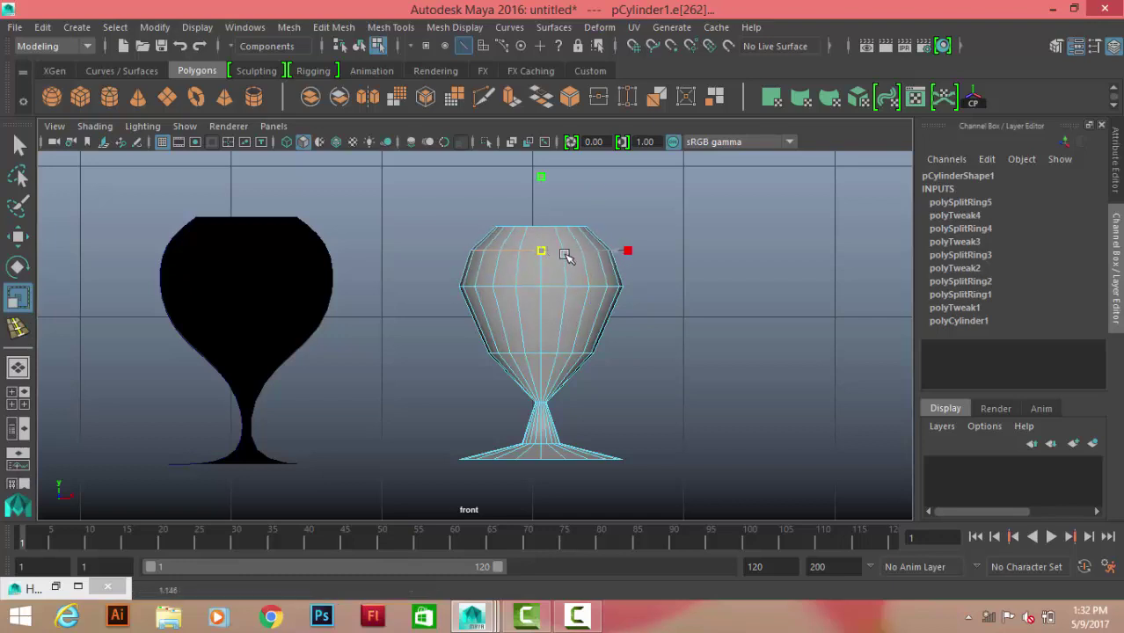
pyautogui.click(755, 341)
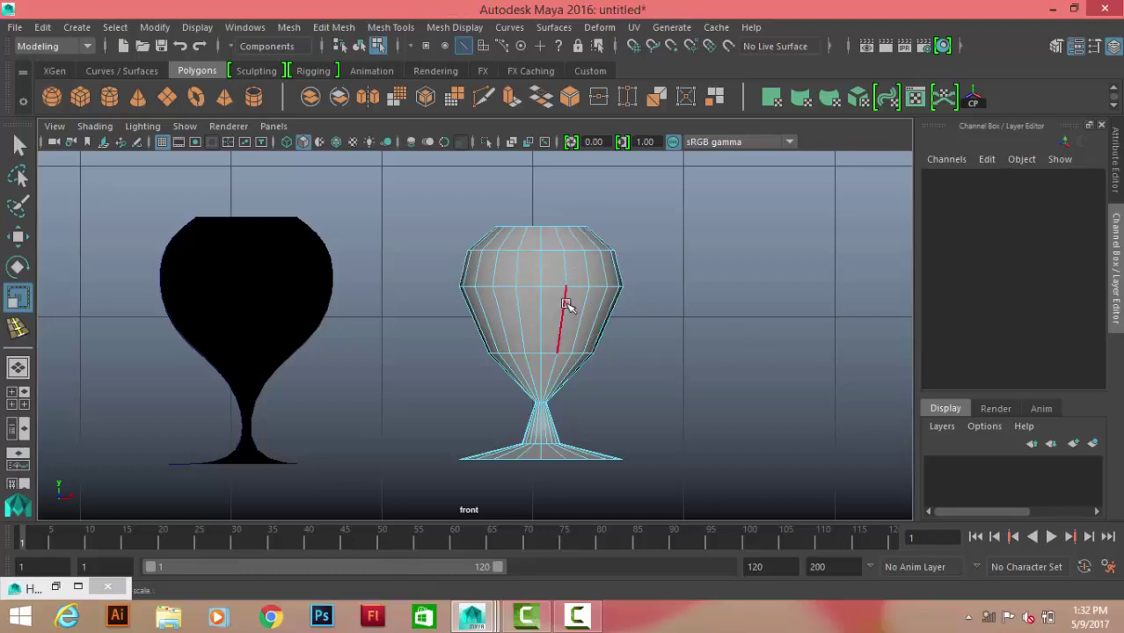
# Widen the lower ring of the bowl, then leave component editing
pyautogui.click(564, 353)
pyautogui.click(534, 355)
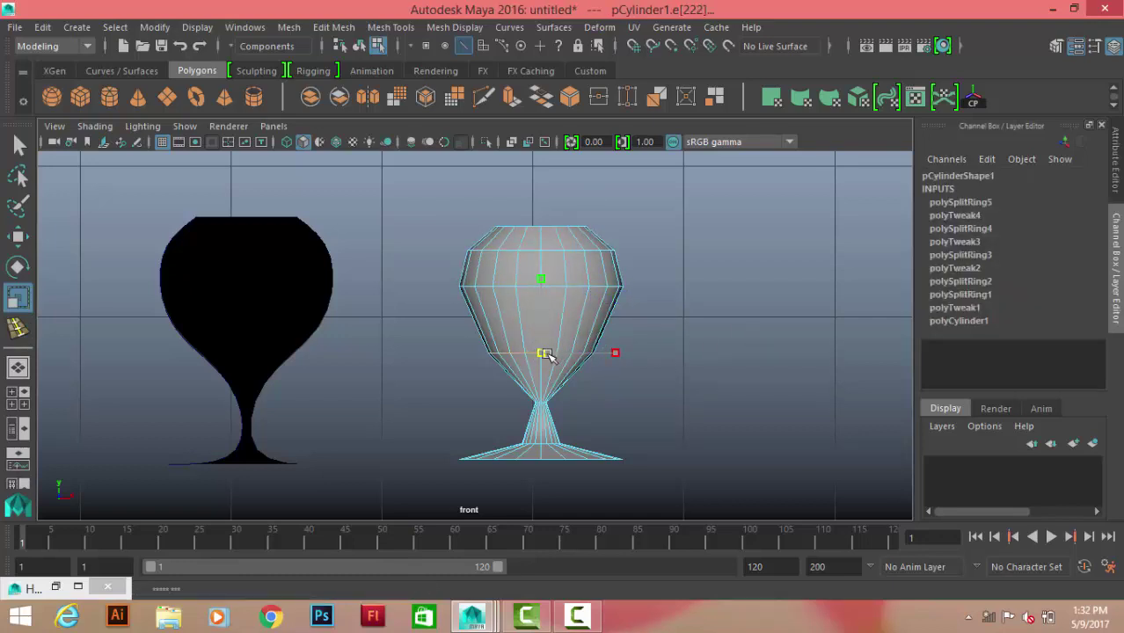
pyautogui.moveTo(545, 354); pyautogui.dragTo(594, 296)
pyautogui.press('w')
pyautogui.click(542, 220)
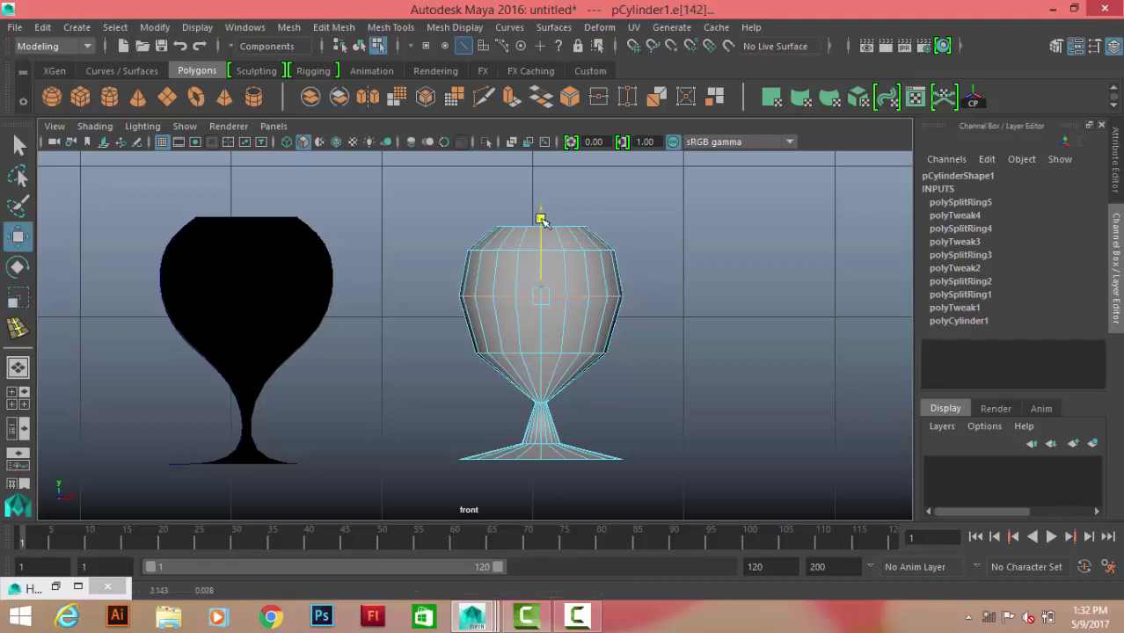
pyautogui.press('F8')
# Preview the polygon goblet smoothed and frame it in the perspective view for component editing
pyautogui.press('3')
pyautogui.scroll(-3, 695, 343)
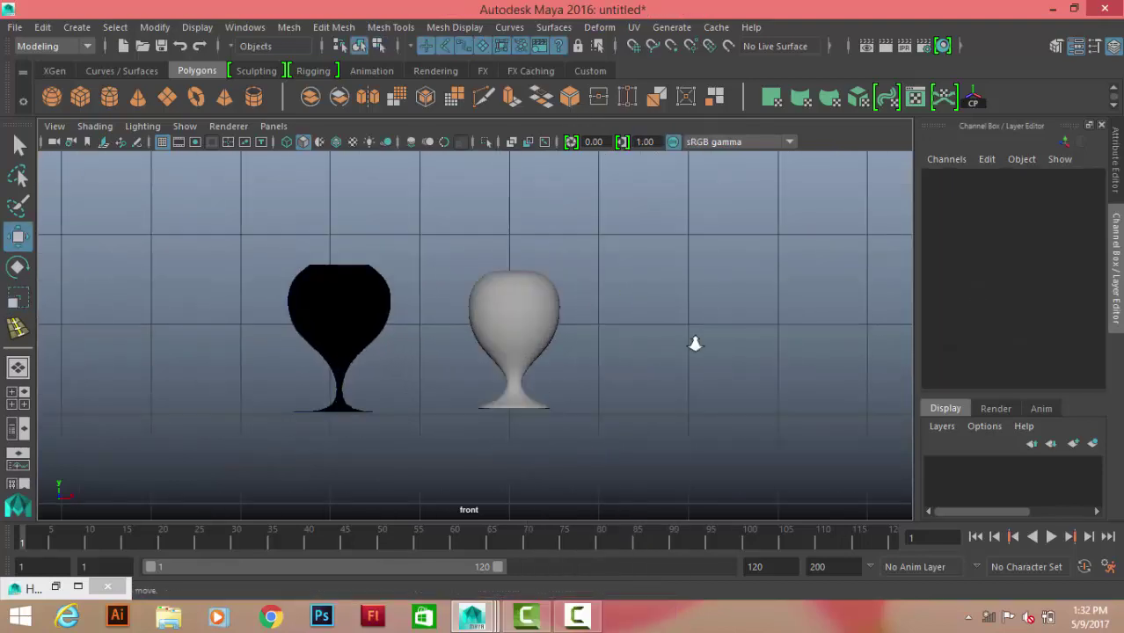
pyautogui.scroll(2, 574, 344)
pyautogui.click(594, 264)
pyautogui.press('space')
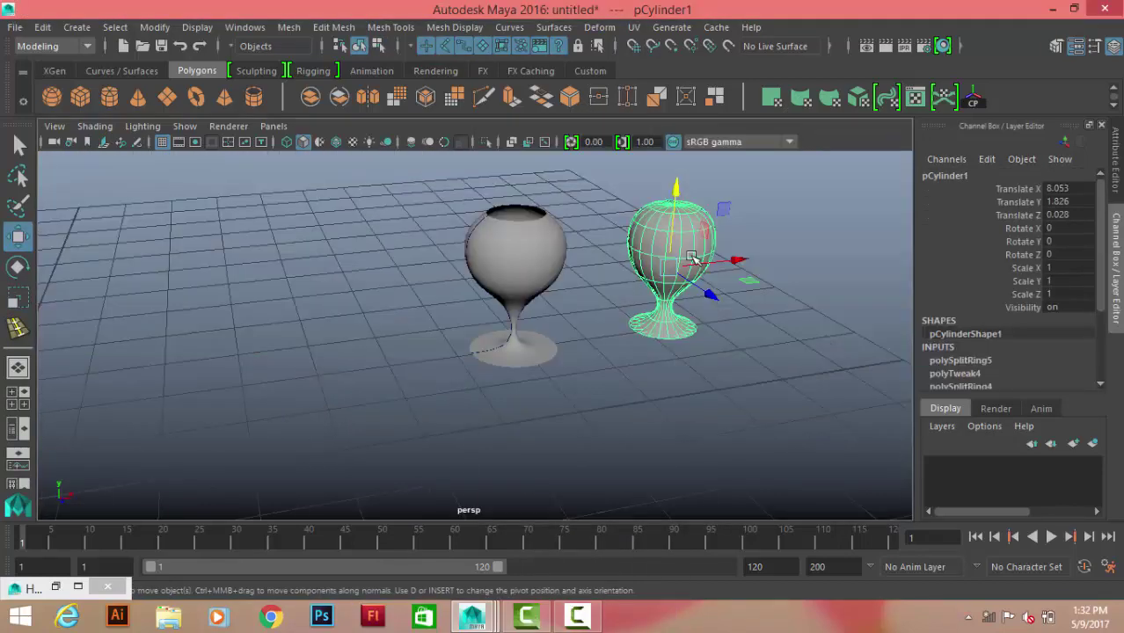
pyautogui.press('f')
pyautogui.press('F8')
pyautogui.scroll(2, 588, 301)
pyautogui.scroll(1, 594, 271)
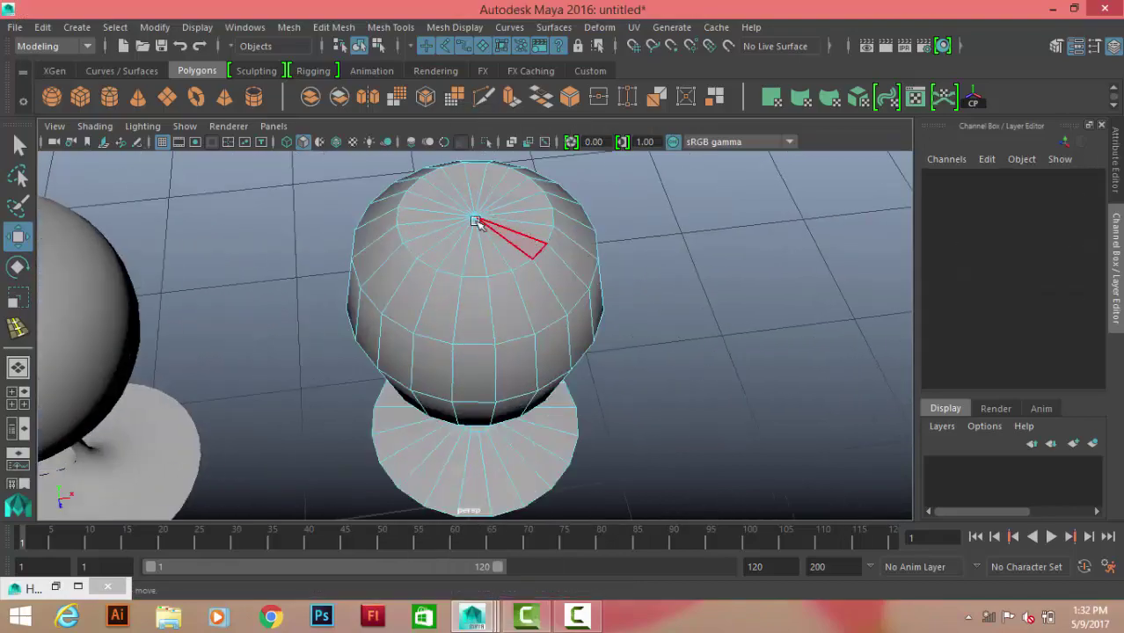
pyautogui.scroll(-3, 594, 271)
# Select the central top cap faces in the top view and delete them to open the goblet
pyautogui.doubleClick(441, 314)
pyautogui.press('space')
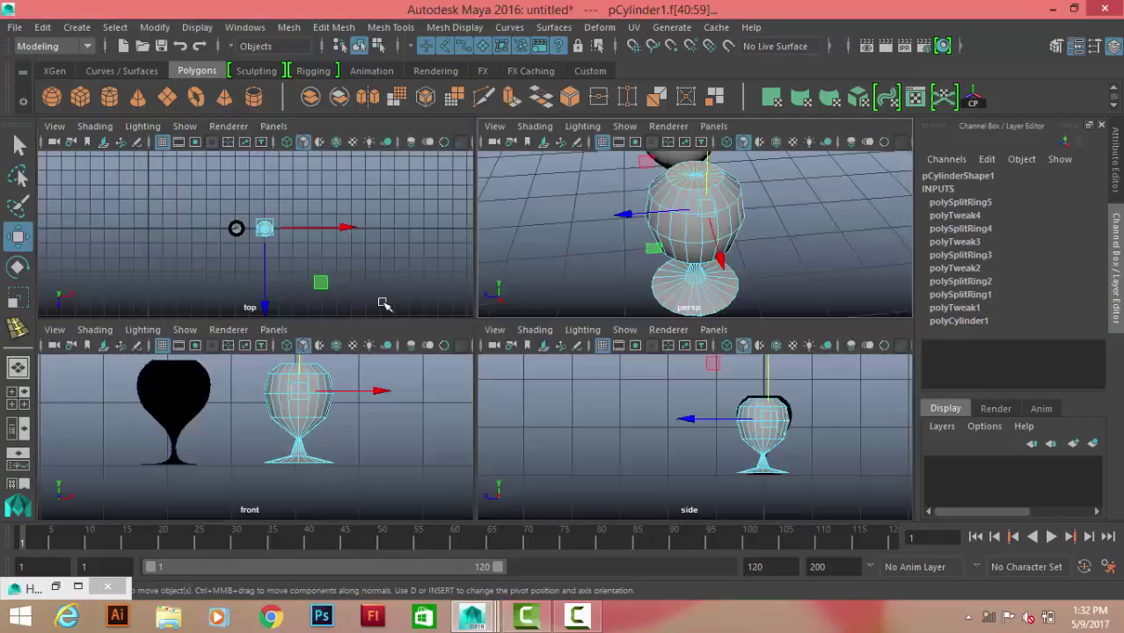
pyautogui.press('space')
pyautogui.press('f')
pyautogui.click(370, 275)
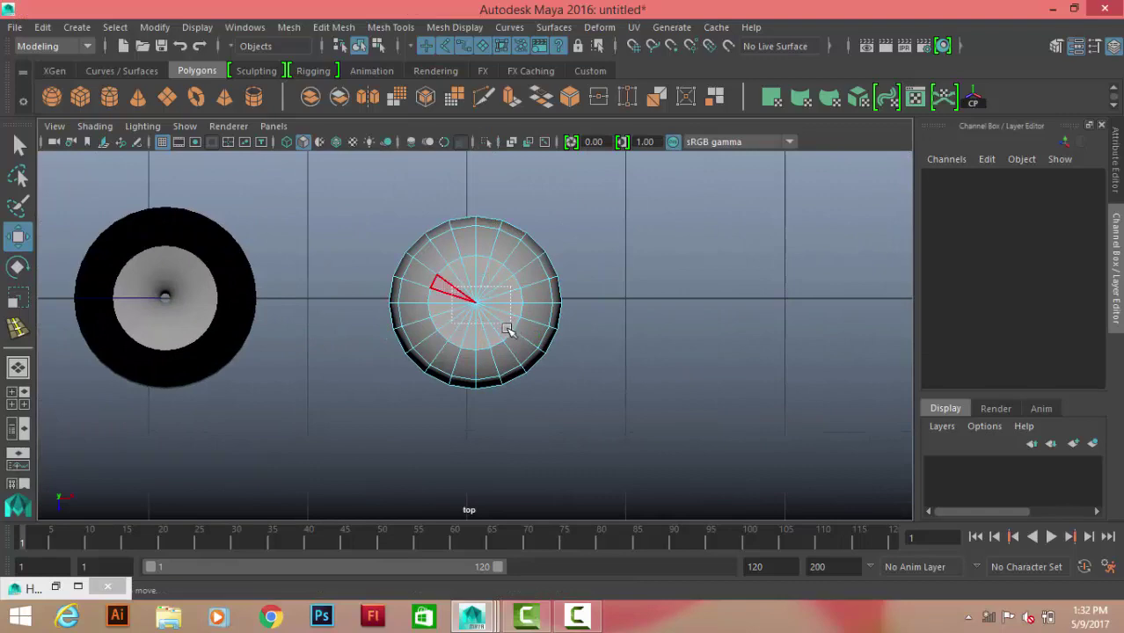
pyautogui.moveTo(508, 329); pyautogui.dragTo(507, 329)
pyautogui.press('Delete')
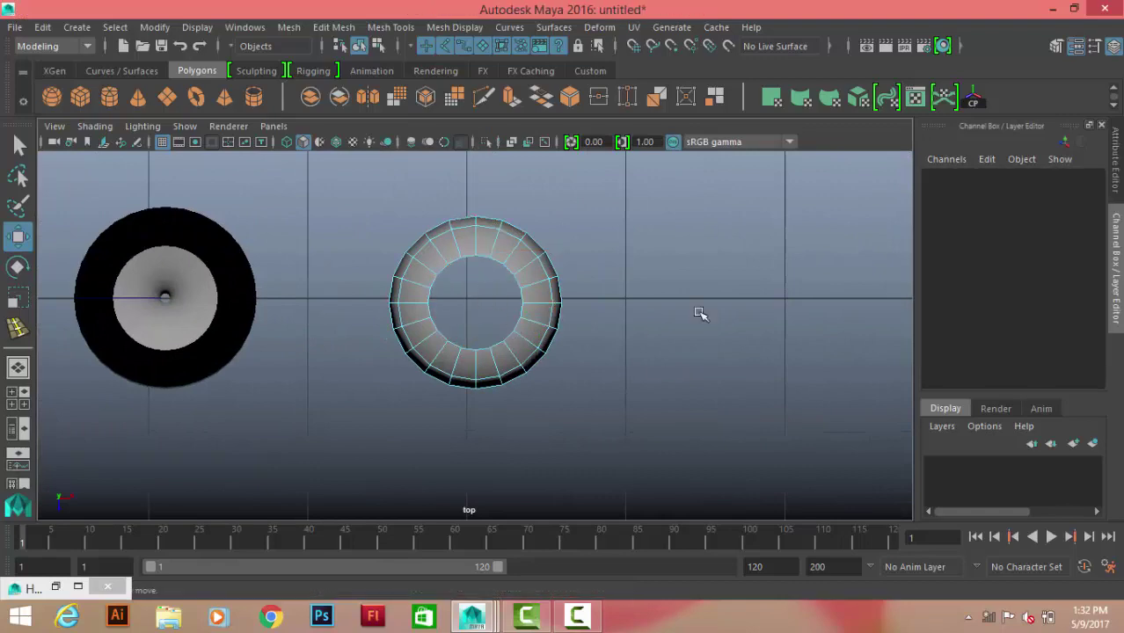
# Undo the cap deletion to restore the faces, then pick a face on the base
pyautogui.press('space')
pyautogui.press('space')
pyautogui.hotkey('ctrl', 'z')
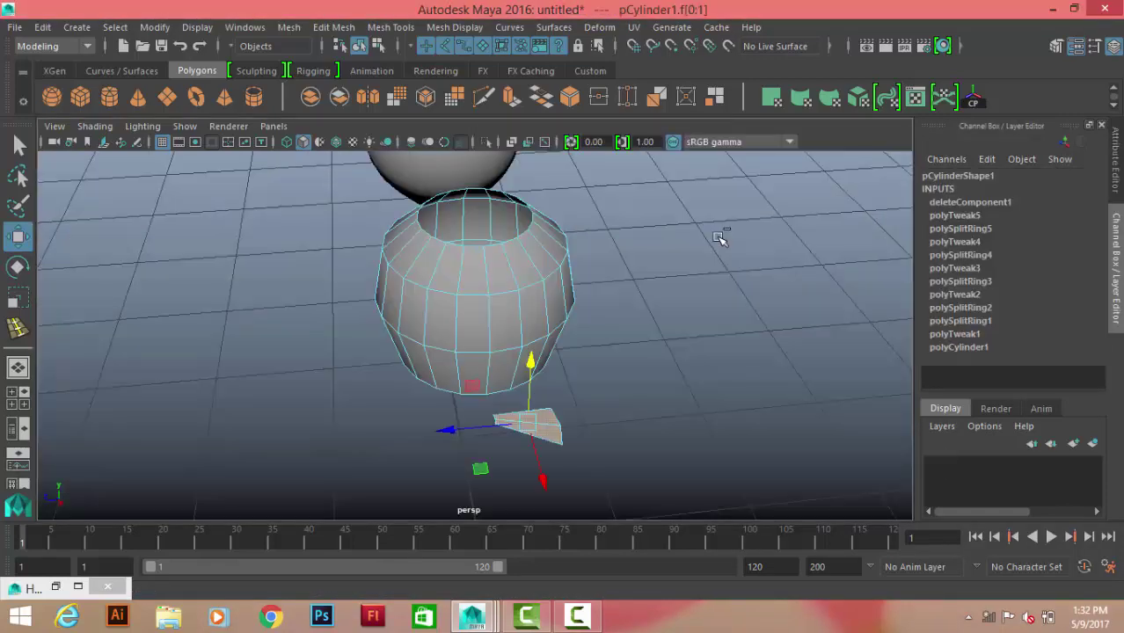
pyautogui.hotkey('ctrl', 'z')
pyautogui.hotkey('ctrl', 'z')
pyautogui.click(714, 238)
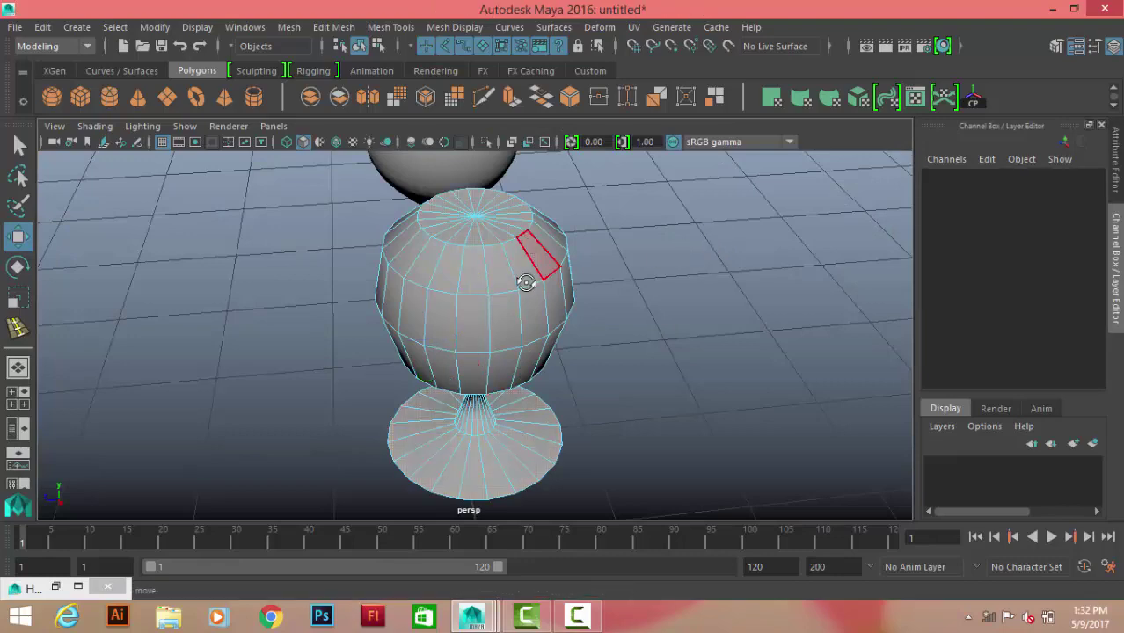
pyautogui.scroll(8, 727, 268)
pyautogui.scroll(5, 577, 271)
pyautogui.scroll(-5, 762, 406)
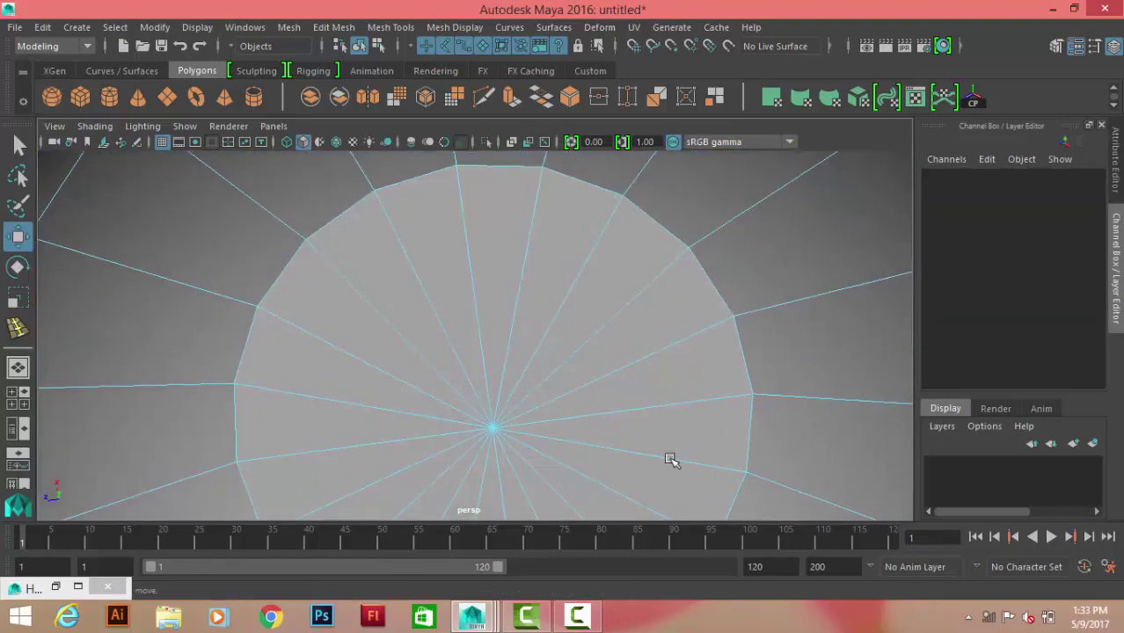
pyautogui.click(535, 442)
pyautogui.scroll(-5, 550, 378)
pyautogui.scroll(-5, 550, 378)
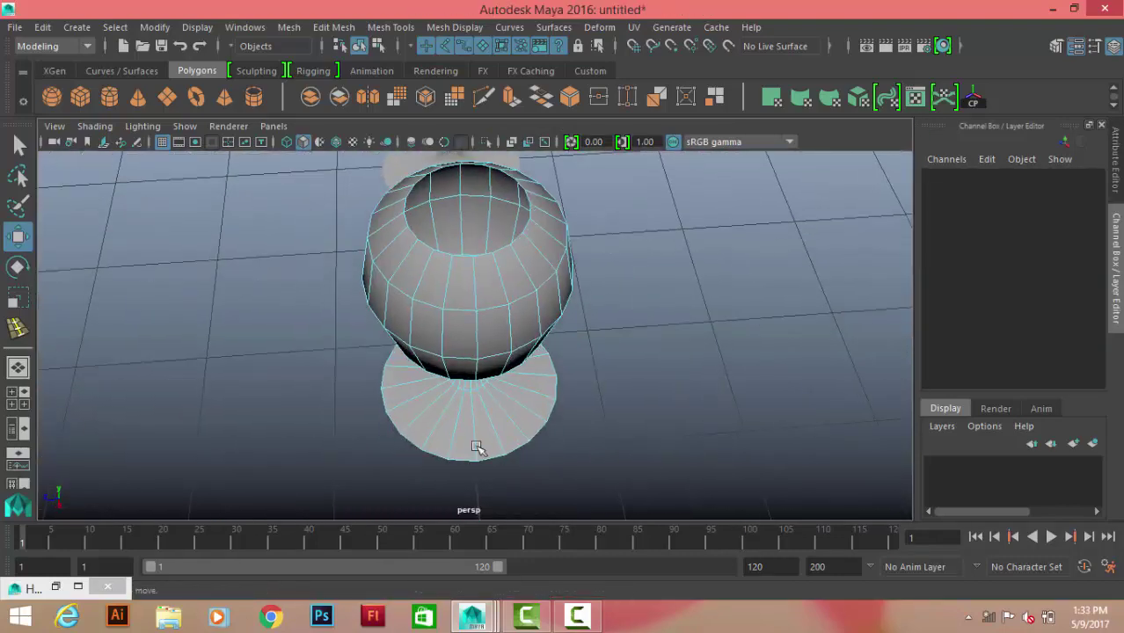
# Rename the smoothed polygon goblet to poly__surface
pyautogui.keyDown('alt'); pyautogui.moveTo(477, 448); pyautogui.dragTo(535, 329); pyautogui.keyUp('alt')
pyautogui.press('3')
pyautogui.click(632, 312)
pyautogui.moveTo(632, 311)
pyautogui.keyDown('alt'); pyautogui.mouseDown()
pyautogui.moveTo(480, 311)
pyautogui.moveTo(479, 326)
pyautogui.mouseUp(); pyautogui.keyUp('alt')
pyautogui.click(519, 335)
pyautogui.write('poly_surface')
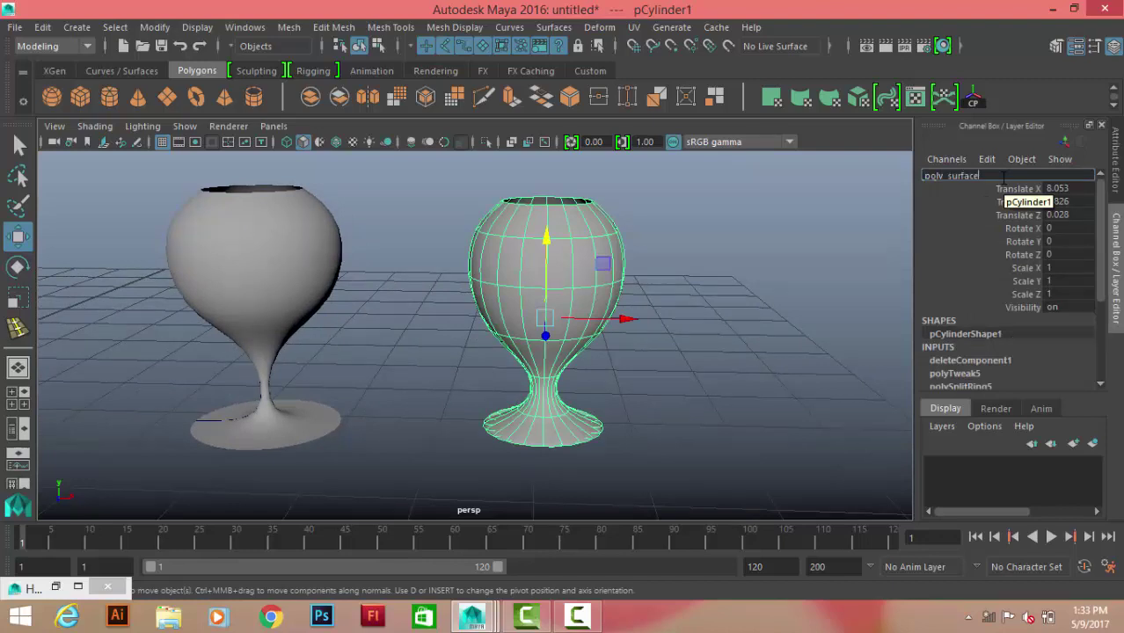
pyautogui.press('Return')
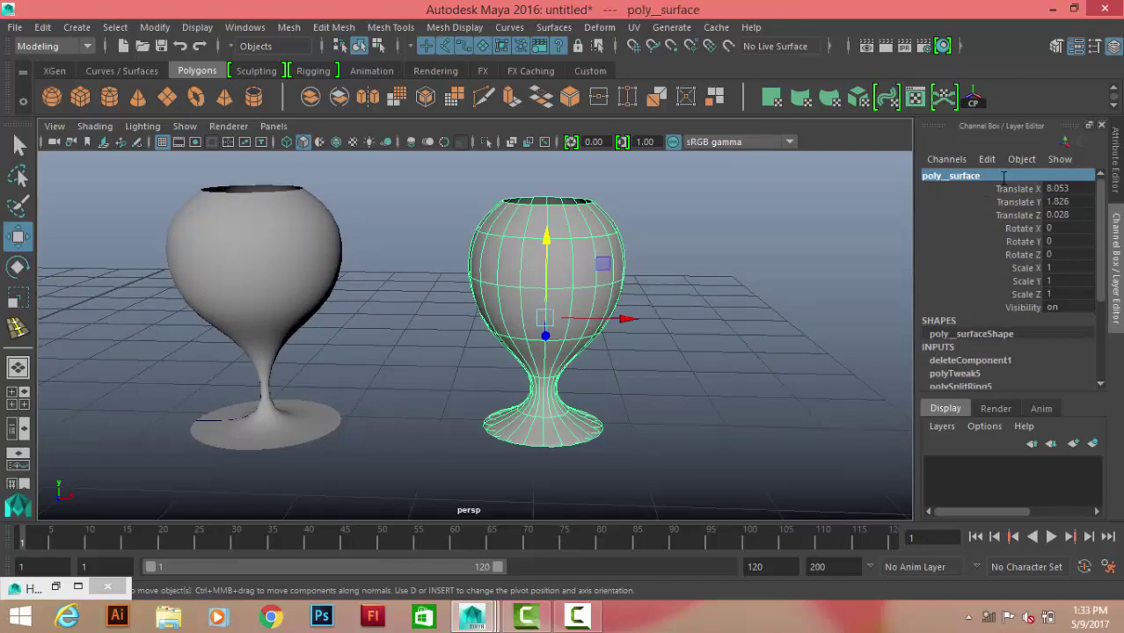
# Scale a bowl edge loop to match the NURBS goblet's bulge
pyautogui.keyDown('alt'); pyautogui.moveTo(425, 358); pyautogui.dragTo(740, 320); pyautogui.keyUp('alt')
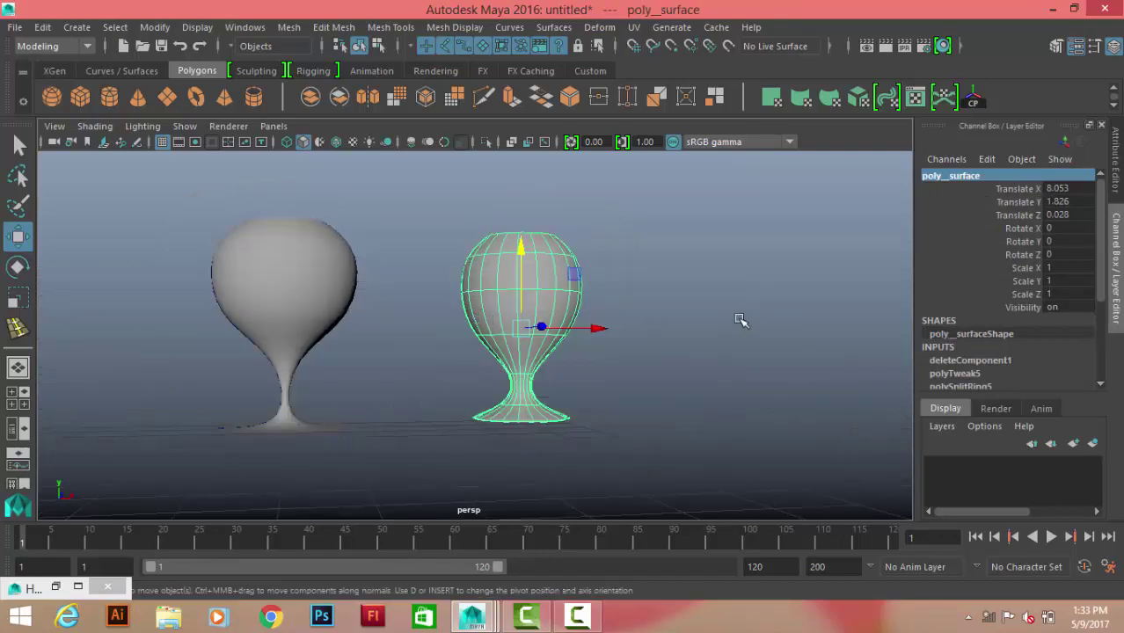
pyautogui.moveTo(605, 284); pyautogui.dragTo(560, 295, button='right')
pyautogui.click(559, 294)
pyautogui.press('r')
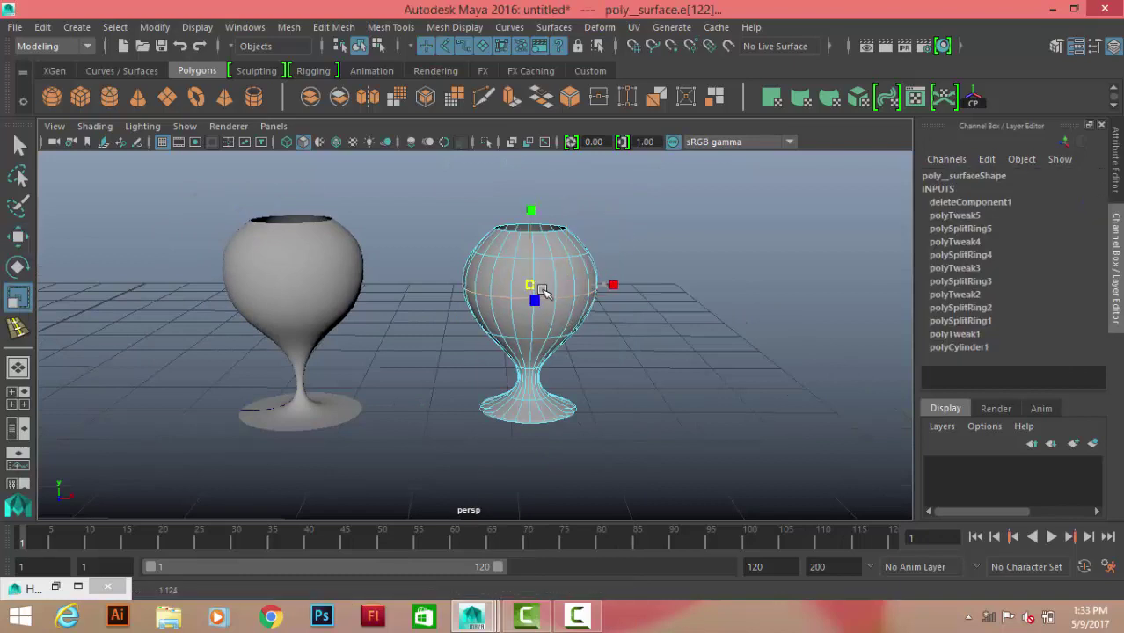
pyautogui.moveTo(547, 257)
pyautogui.mouseDown()
pyautogui.moveTo(534, 250)
pyautogui.moveTo(540, 378)
pyautogui.moveTo(572, 397)
pyautogui.mouseUp()
# Scale the neck edge loop to pinch the stem thin like the NURBS goblet
pyautogui.click(540, 379)
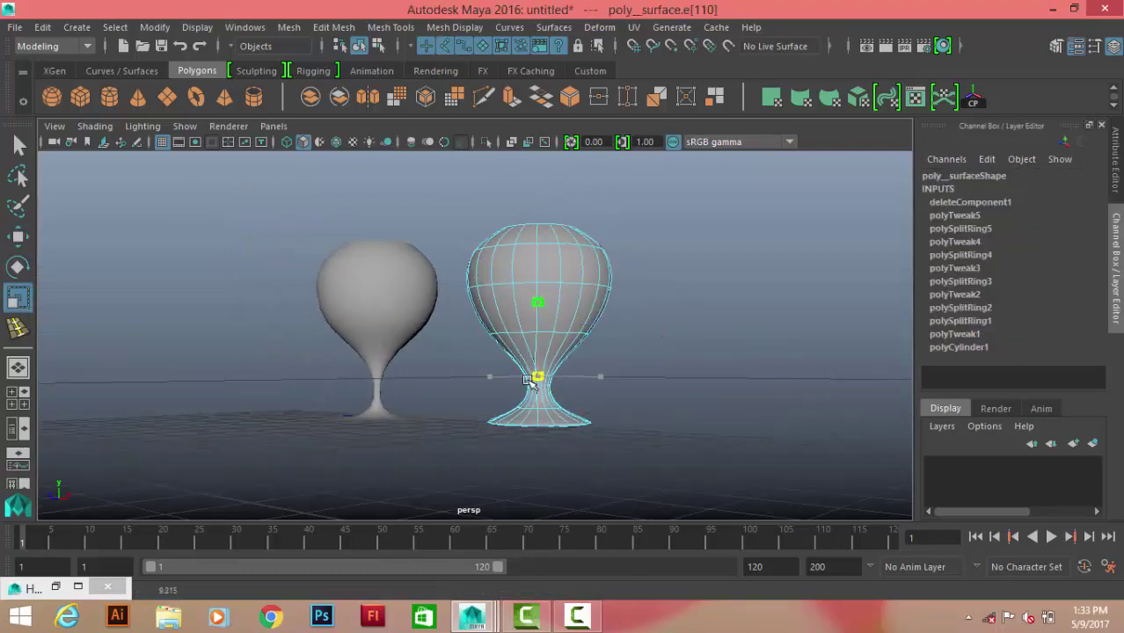
pyautogui.press('q')
pyautogui.click(555, 384)
pyautogui.click(542, 381)
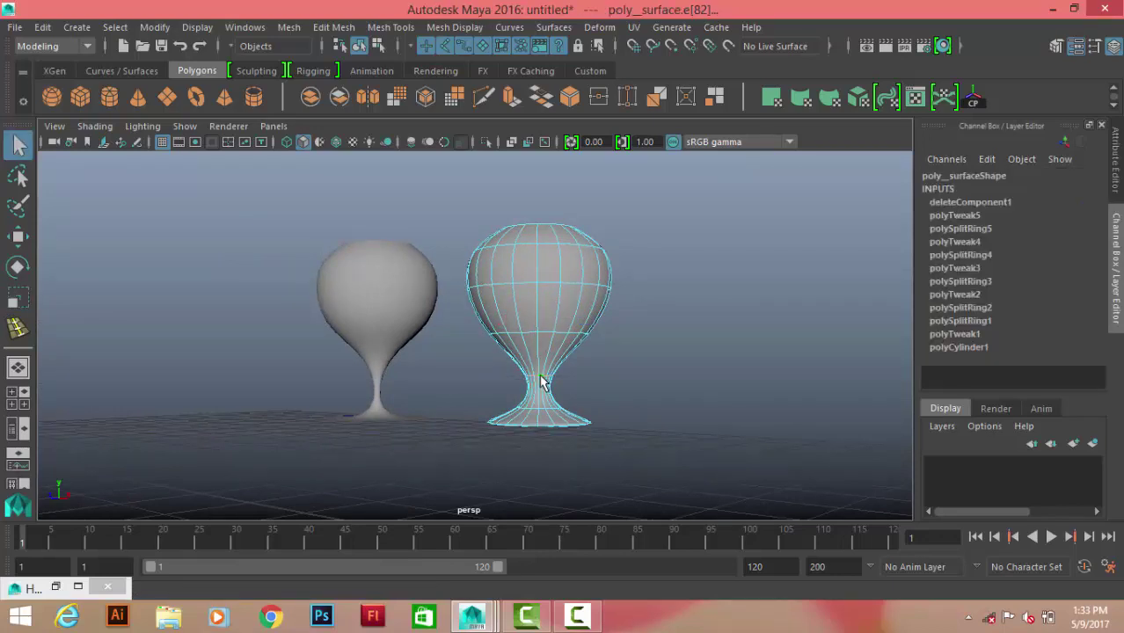
pyautogui.press('r')
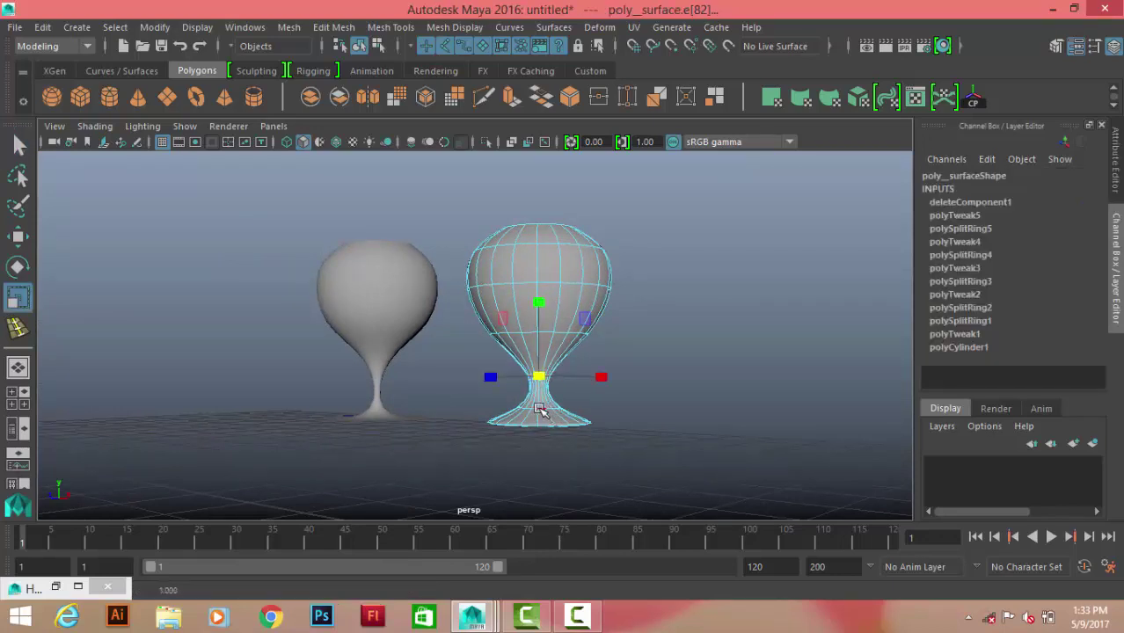
pyautogui.click(541, 411)
pyautogui.click(731, 294)
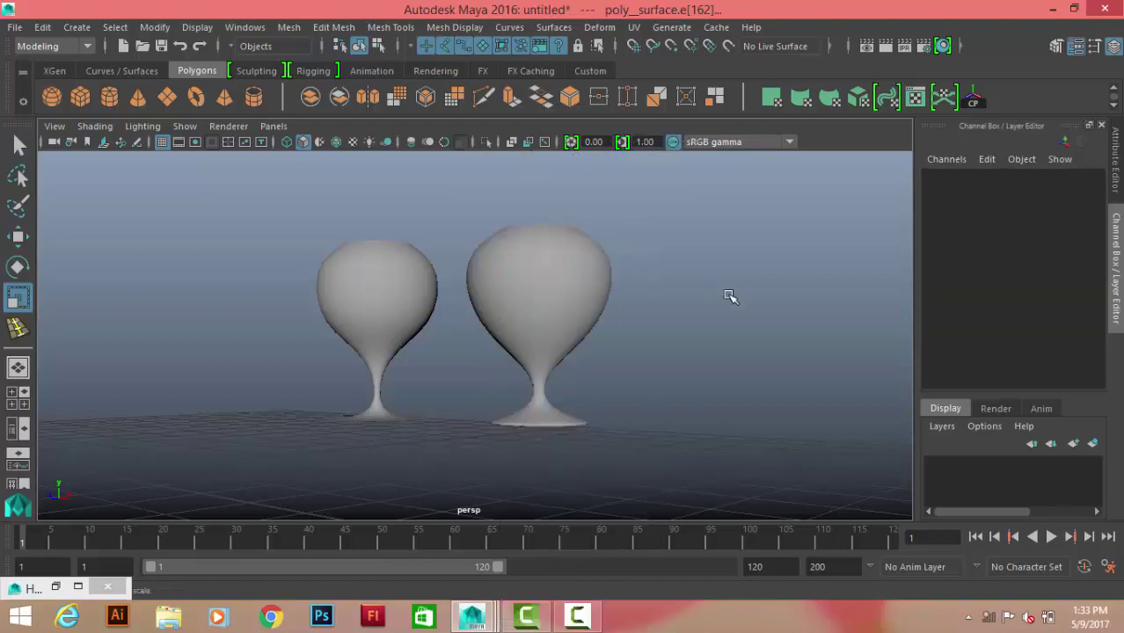
pyautogui.moveTo(731, 294)
pyautogui.keyDown('alt'); pyautogui.mouseDown()
pyautogui.moveTo(628, 365)
pyautogui.moveTo(517, 283)
pyautogui.moveTo(517, 307)
pyautogui.mouseUp(); pyautogui.keyUp('alt')
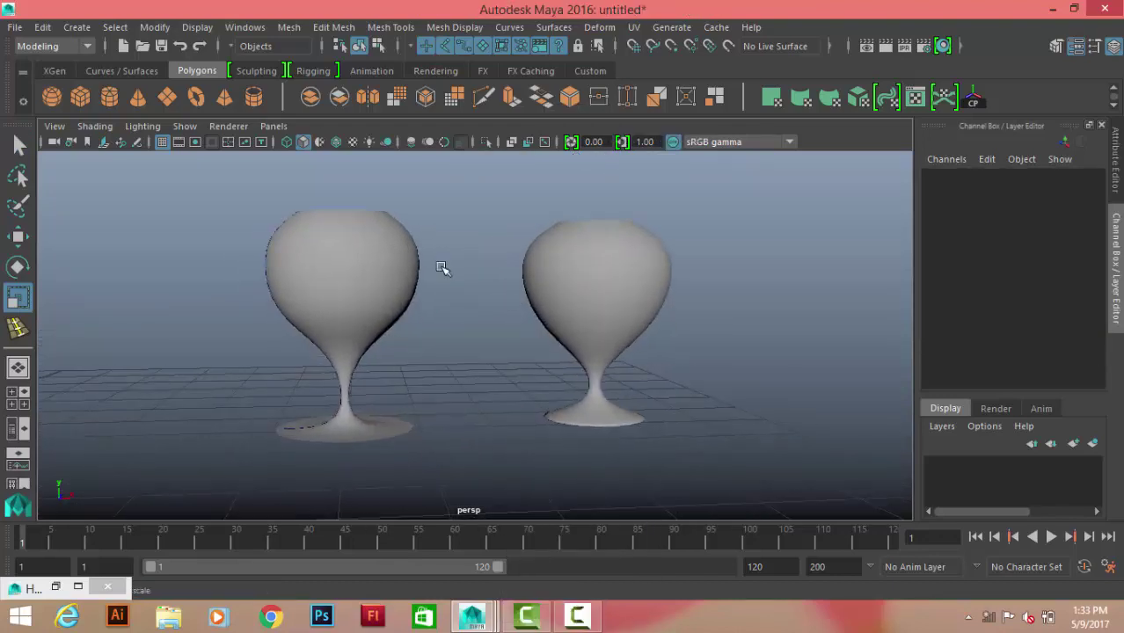
pyautogui.click(385, 275)
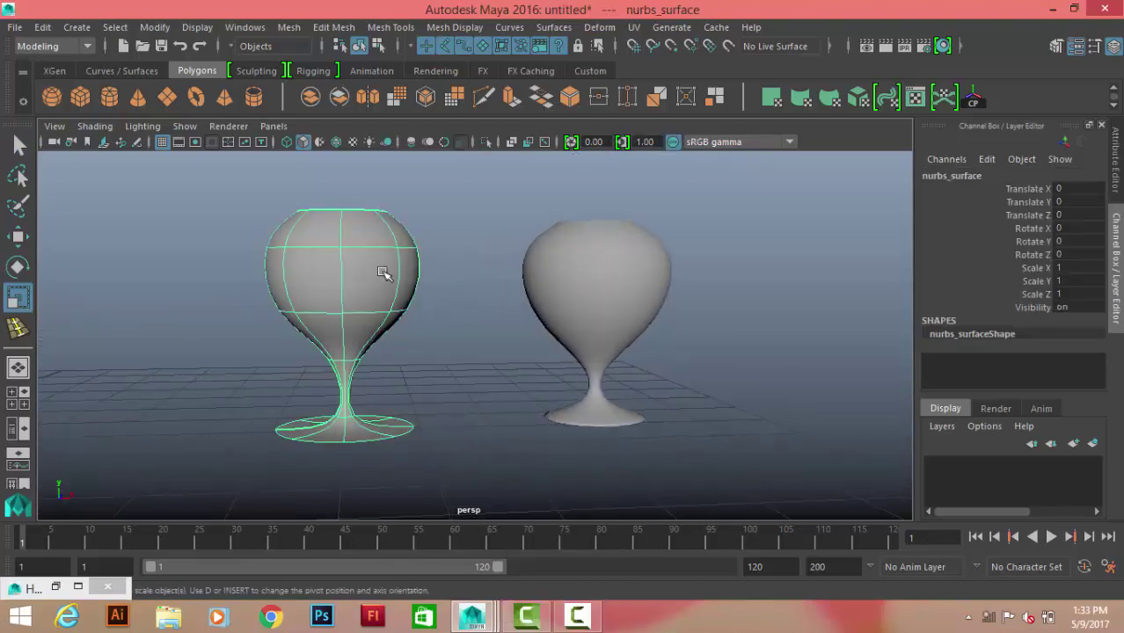
# Assign a new Blinn material (blinn1) to the left NURBS goblet
pyautogui.moveTo(380, 271); pyautogui.dragTo(383, 570, button='right')
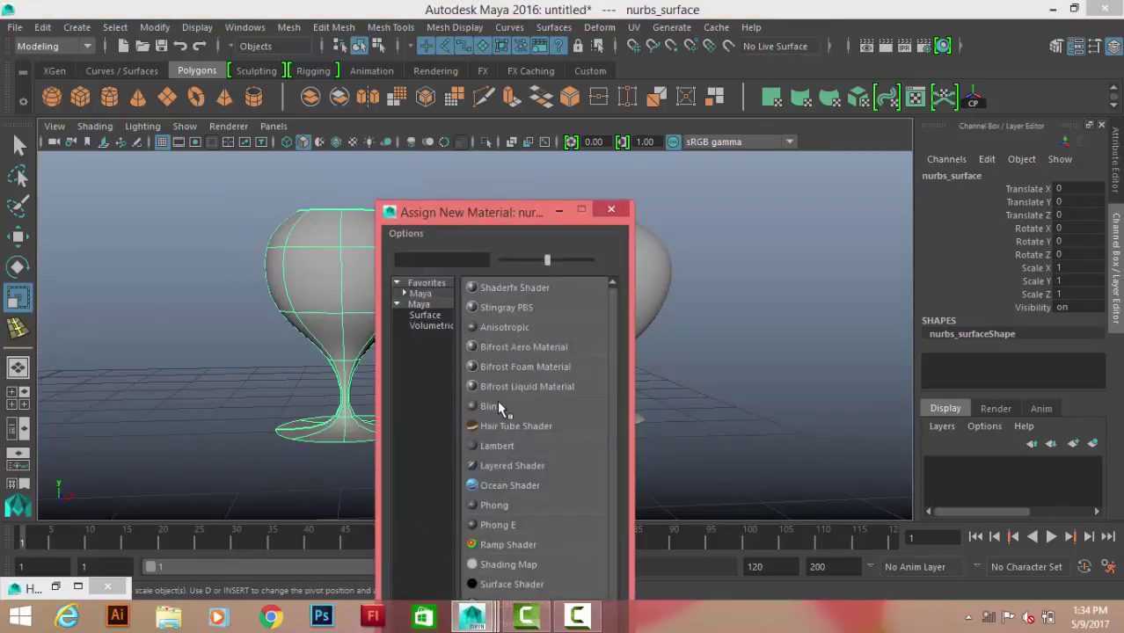
pyautogui.click(498, 405)
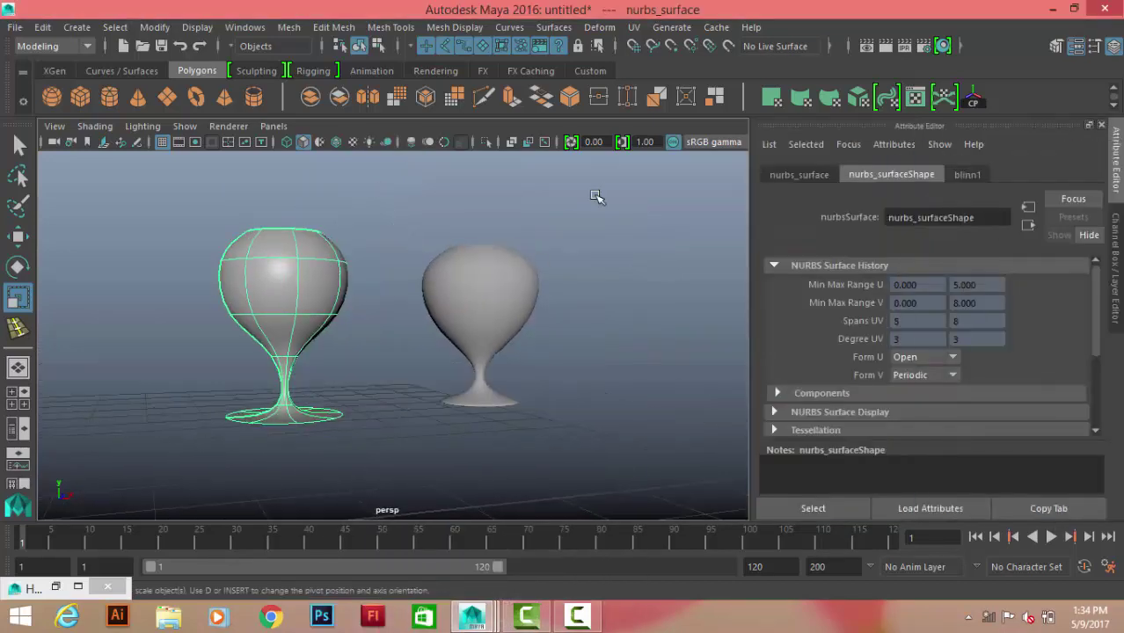
pyautogui.click(51, 595)
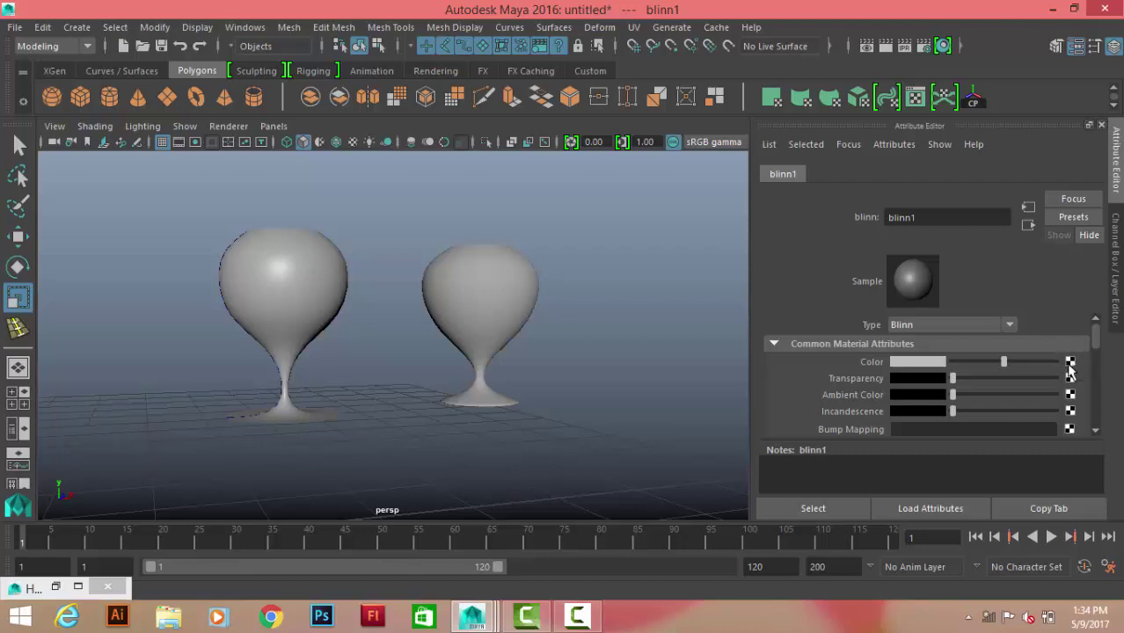
# Connect a 2D Checker texture to blinn1's Color and turn on textured display in the viewport
pyautogui.click(1070, 363)
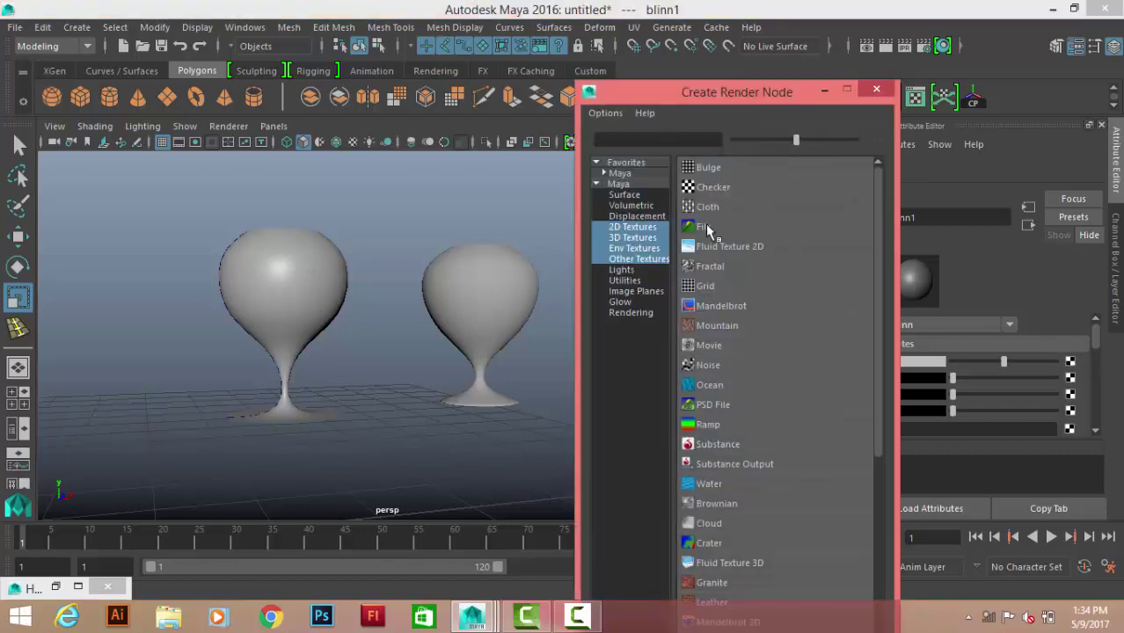
pyautogui.click(631, 228)
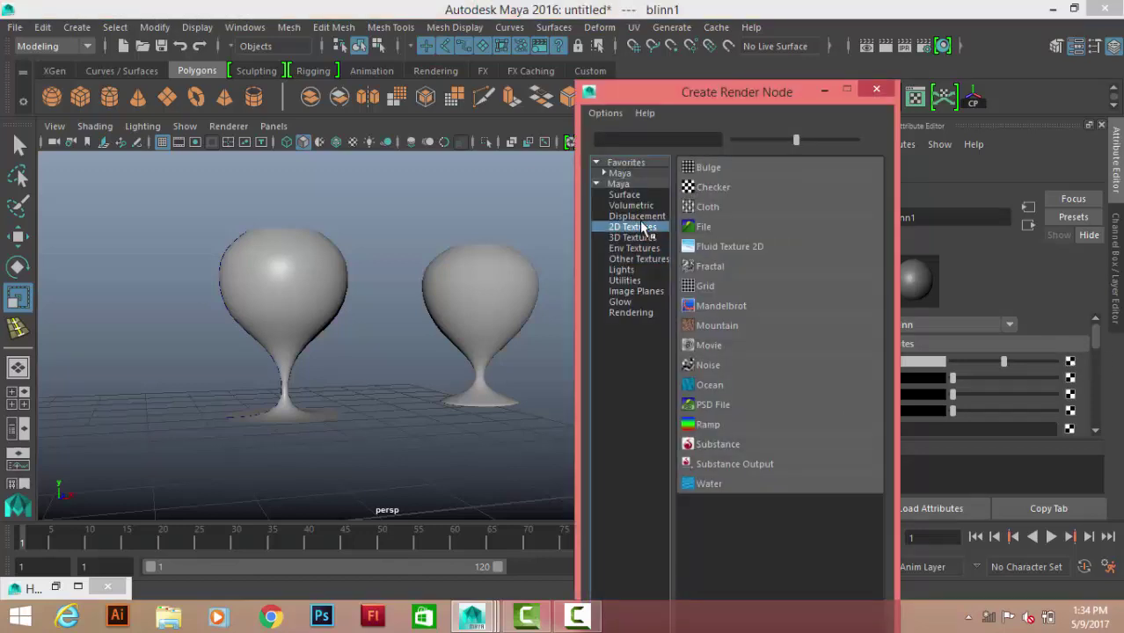
pyautogui.click(708, 189)
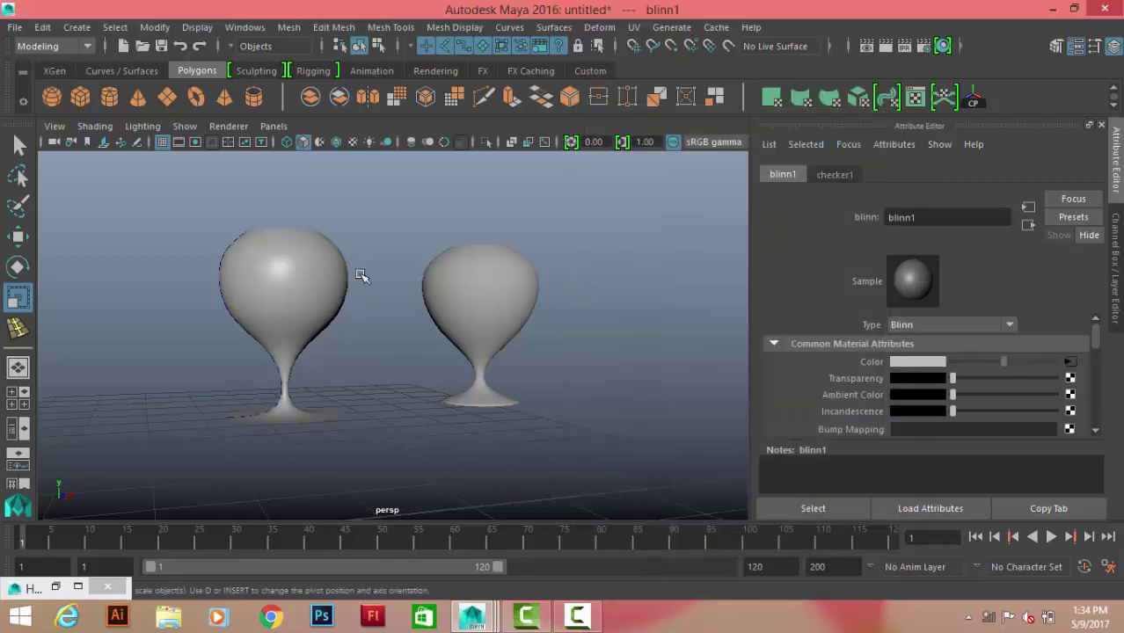
pyautogui.click(353, 141)
pyautogui.moveTo(387, 209)
pyautogui.keyDown('alt'); pyautogui.mouseDown()
pyautogui.moveTo(447, 281)
pyautogui.moveTo(315, 257)
pyautogui.moveTo(327, 301)
pyautogui.mouseUp(); pyautogui.keyUp('alt')
pyautogui.moveTo(311, 252)
pyautogui.keyDown('alt'); pyautogui.mouseDown()
pyautogui.moveTo(297, 247)
pyautogui.moveTo(692, 243)
pyautogui.moveTo(618, 266)
pyautogui.moveTo(391, 283)
pyautogui.mouseUp(); pyautogui.keyUp('alt')
# Assign the existing blinn1 material to the right polygon goblet
pyautogui.click(391, 283)
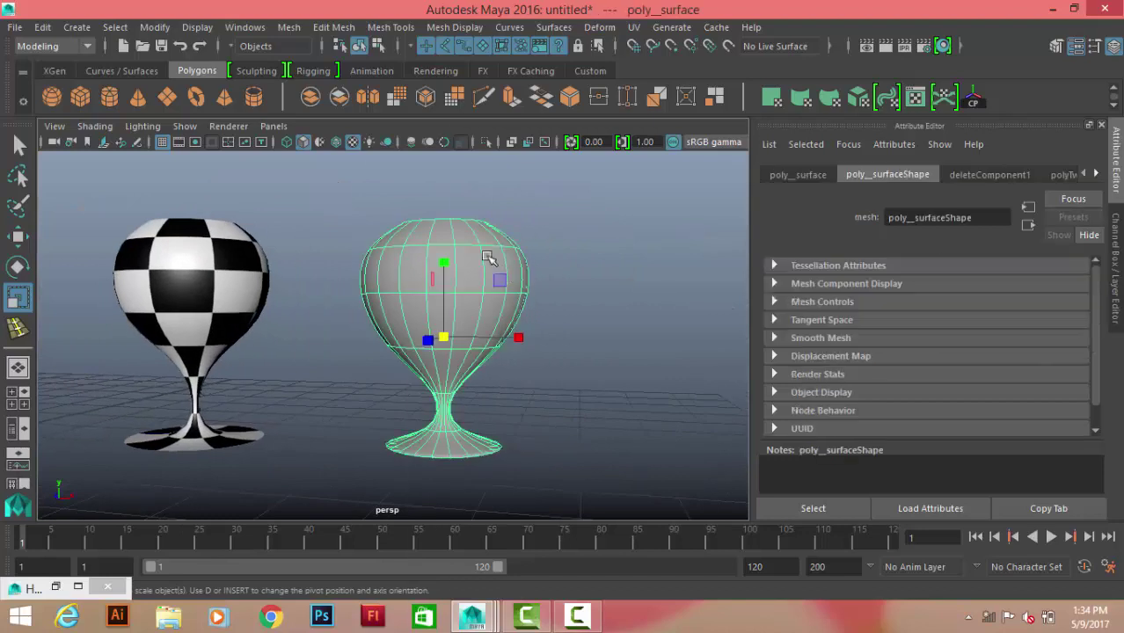
pyautogui.moveTo(484, 156); pyautogui.dragTo(479, 599, button='right')
pyautogui.click(507, 234)
pyautogui.click(476, 256)
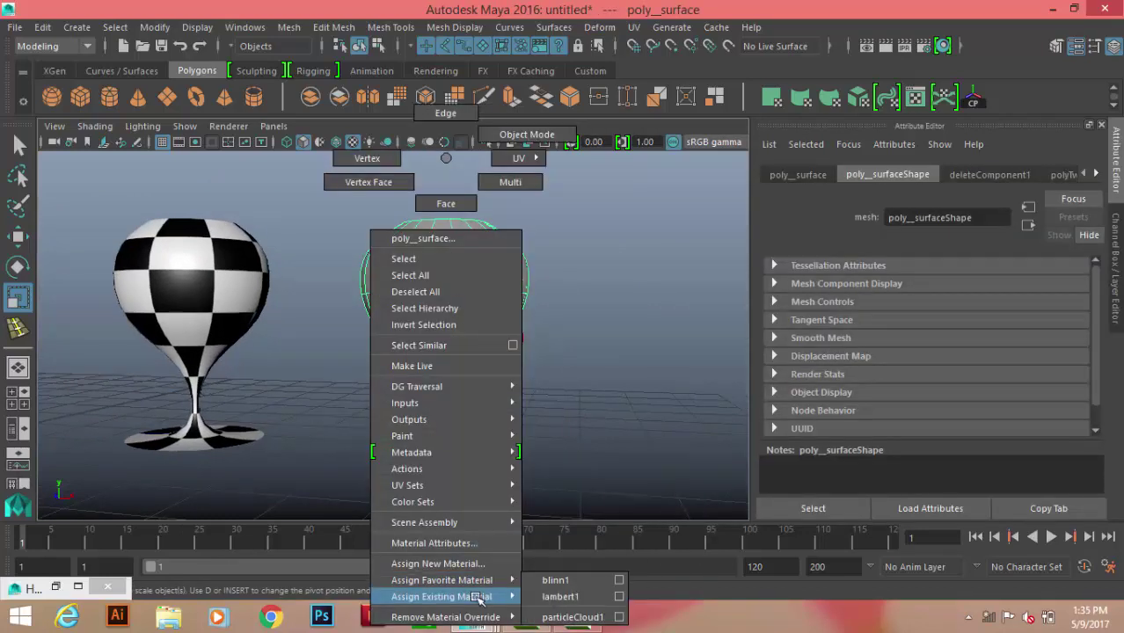
pyautogui.moveTo(573, 581); pyautogui.dragTo(563, 581, button='right')
pyautogui.click(660, 406)
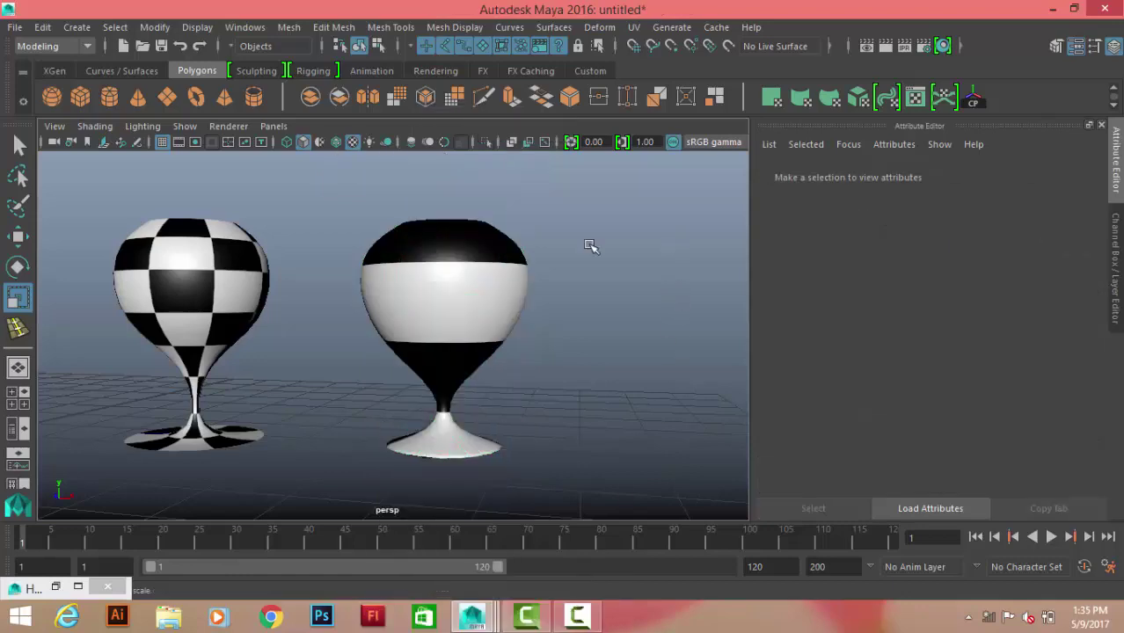
# Orbit and zoom around both goblets, selecting each to compare the checker display
pyautogui.moveTo(594, 246)
pyautogui.keyDown('alt'); pyautogui.mouseDown()
pyautogui.moveTo(92, 244)
pyautogui.moveTo(591, 290)
pyautogui.mouseUp(); pyautogui.keyUp('alt')
pyautogui.scroll(1, 307, 332)
pyautogui.scroll(3, 467, 345)
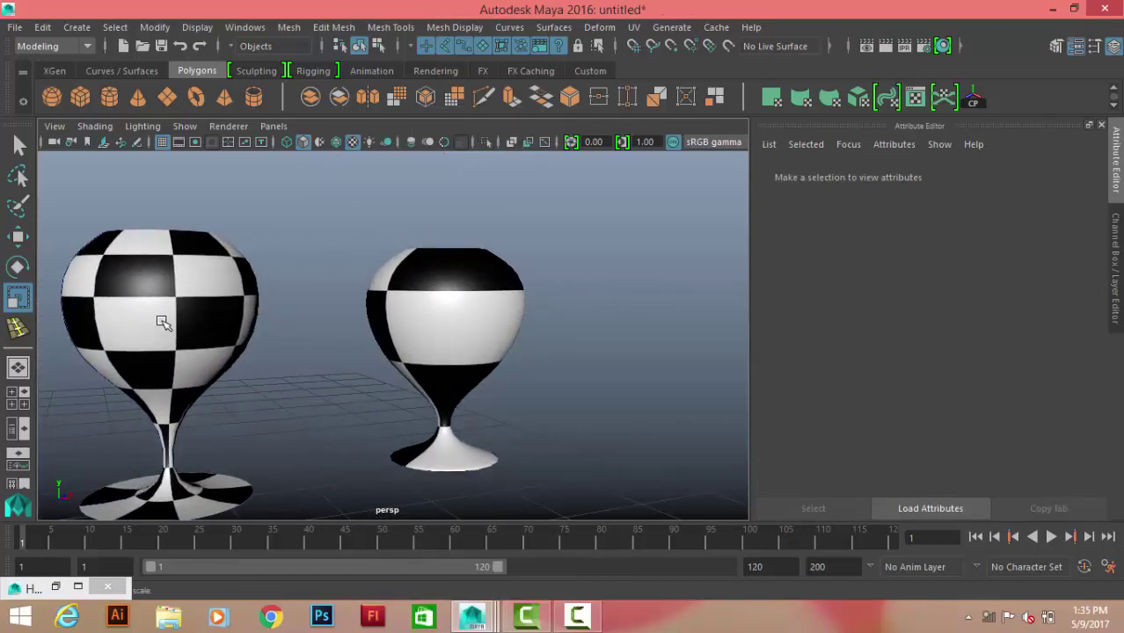
pyautogui.moveTo(491, 306)
pyautogui.keyDown('alt'); pyautogui.mouseDown()
pyautogui.moveTo(363, 328)
pyautogui.moveTo(277, 230)
pyautogui.mouseUp(); pyautogui.keyUp('alt')
pyautogui.click(276, 231)
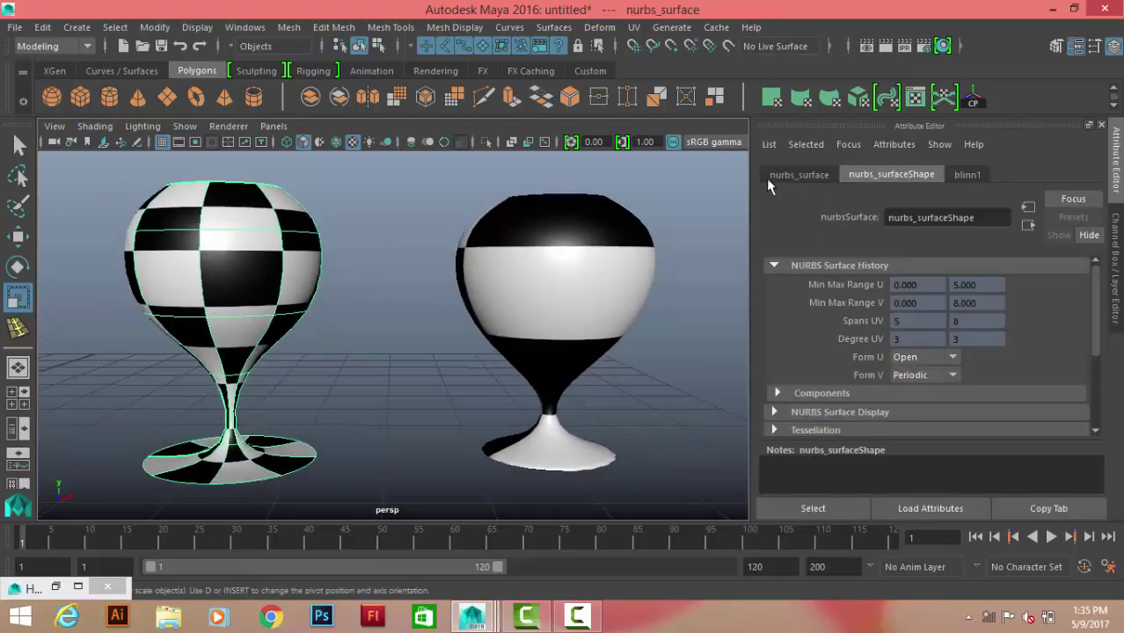
pyautogui.click(538, 272)
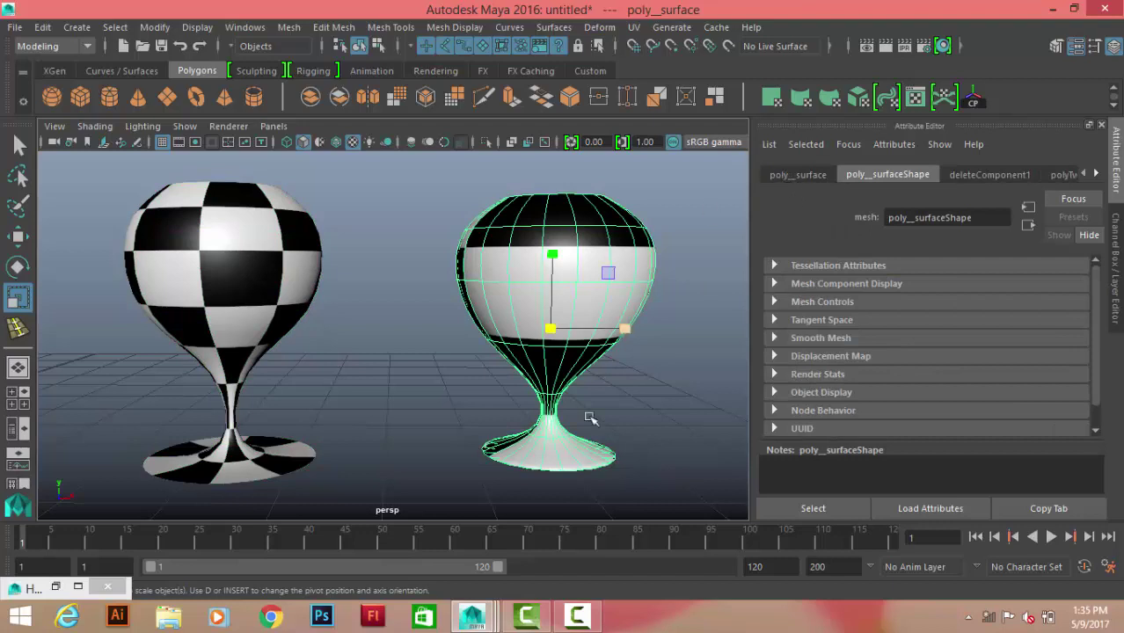
pyautogui.click(668, 403)
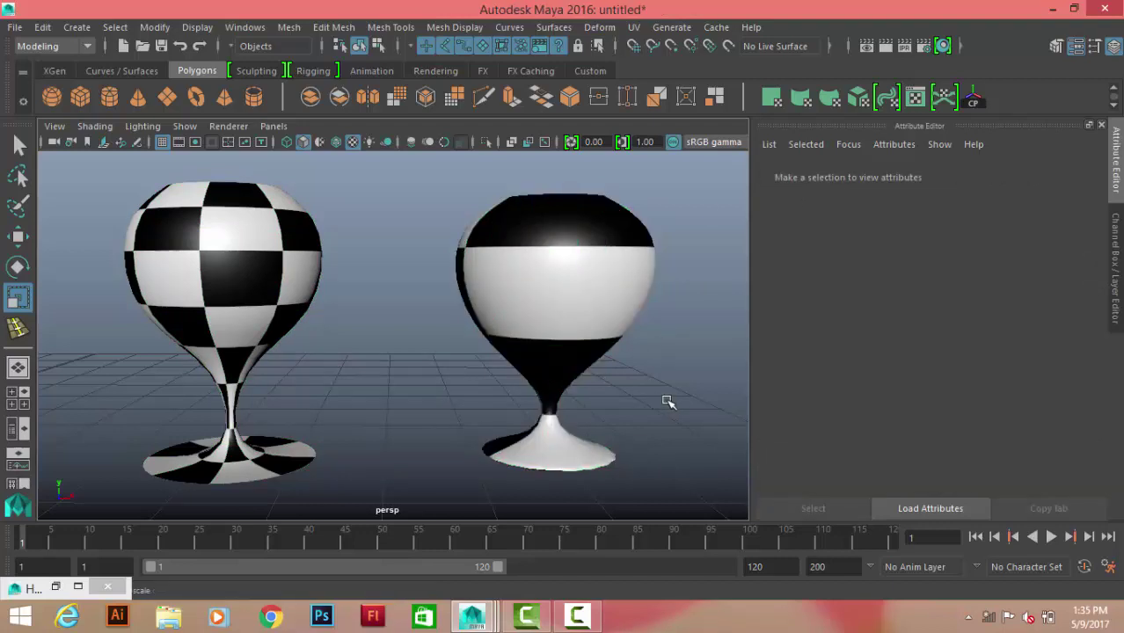
# Inspect each goblet's components, including the right goblet's vertices, then return to object mode
pyautogui.click(259, 238)
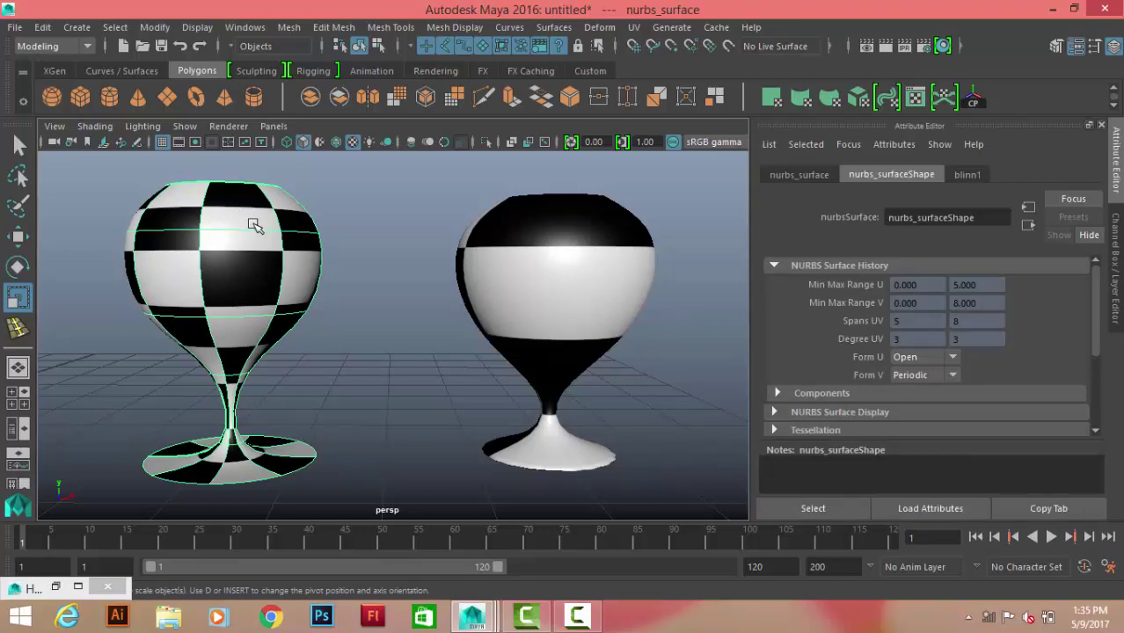
pyautogui.moveTo(255, 206); pyautogui.dragTo(352, 220, button='right')
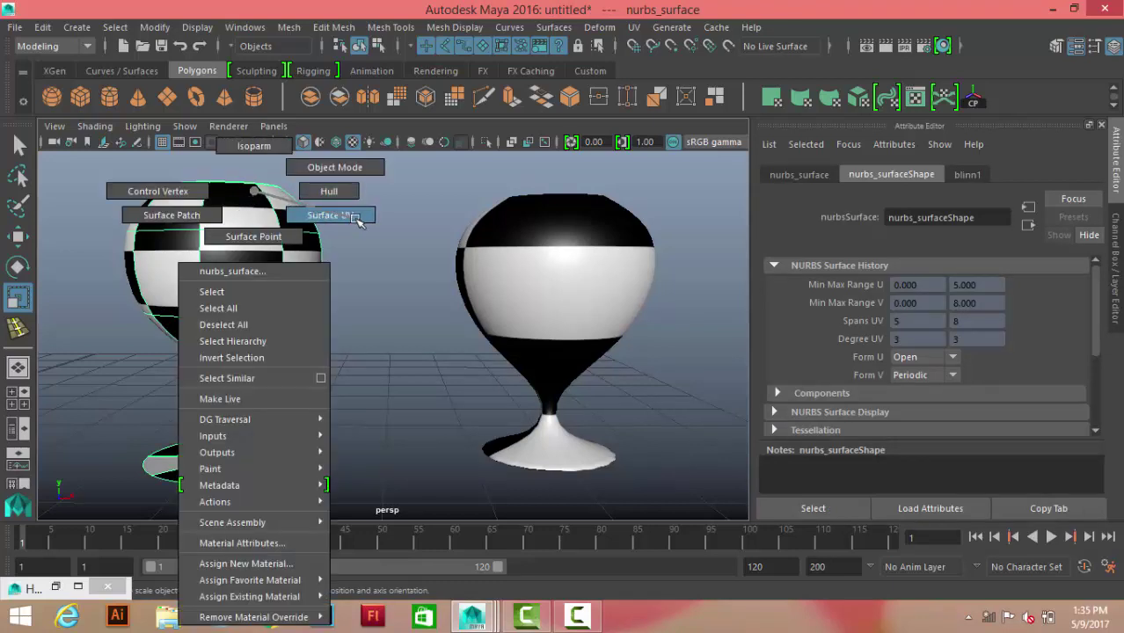
pyautogui.moveTo(219, 254); pyautogui.dragTo(421, 226, button='right')
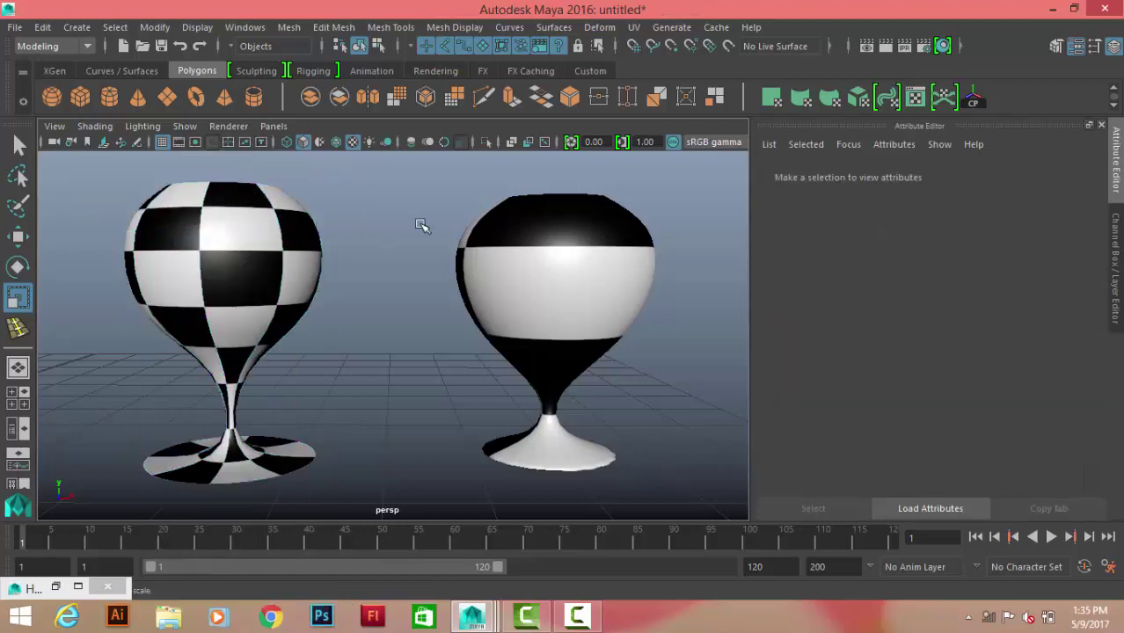
pyautogui.click(582, 274)
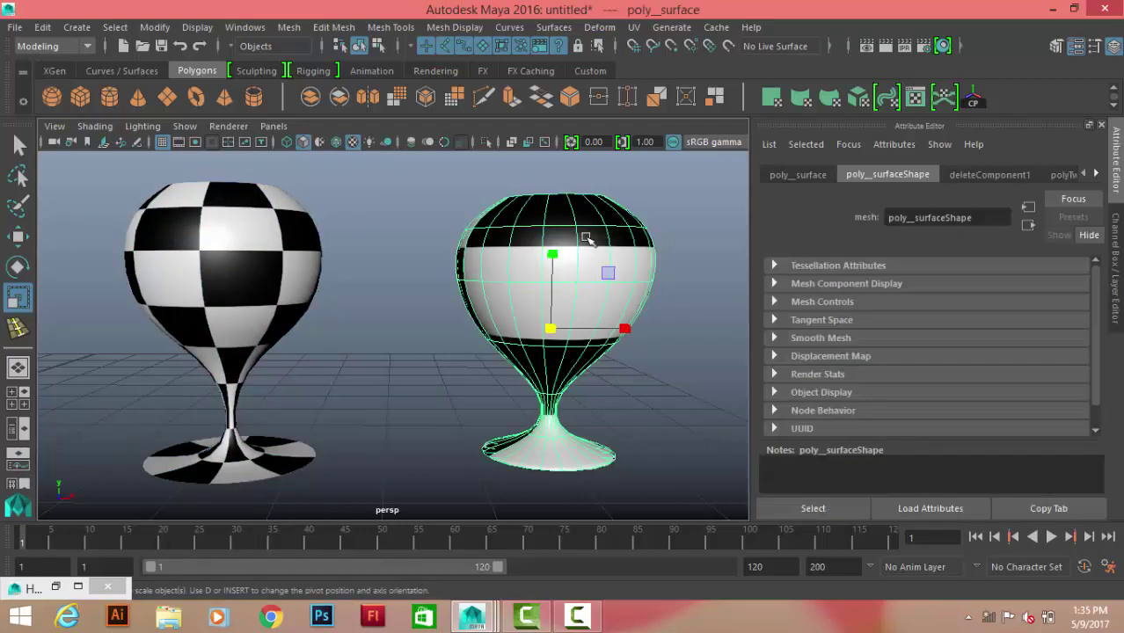
pyautogui.moveTo(582, 239); pyautogui.dragTo(652, 248, button='right')
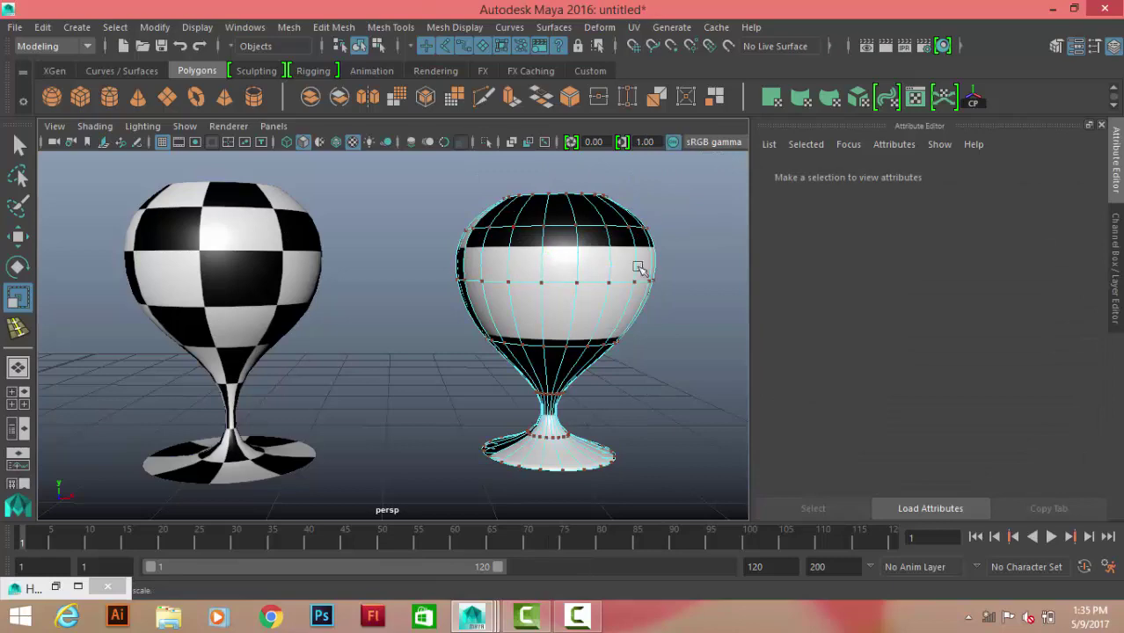
pyautogui.moveTo(559, 245); pyautogui.dragTo(642, 125, button='right')
# Open the UV Editor full screen with grid and texture hidden and Shade UVs enabled
pyautogui.click(268, 29)
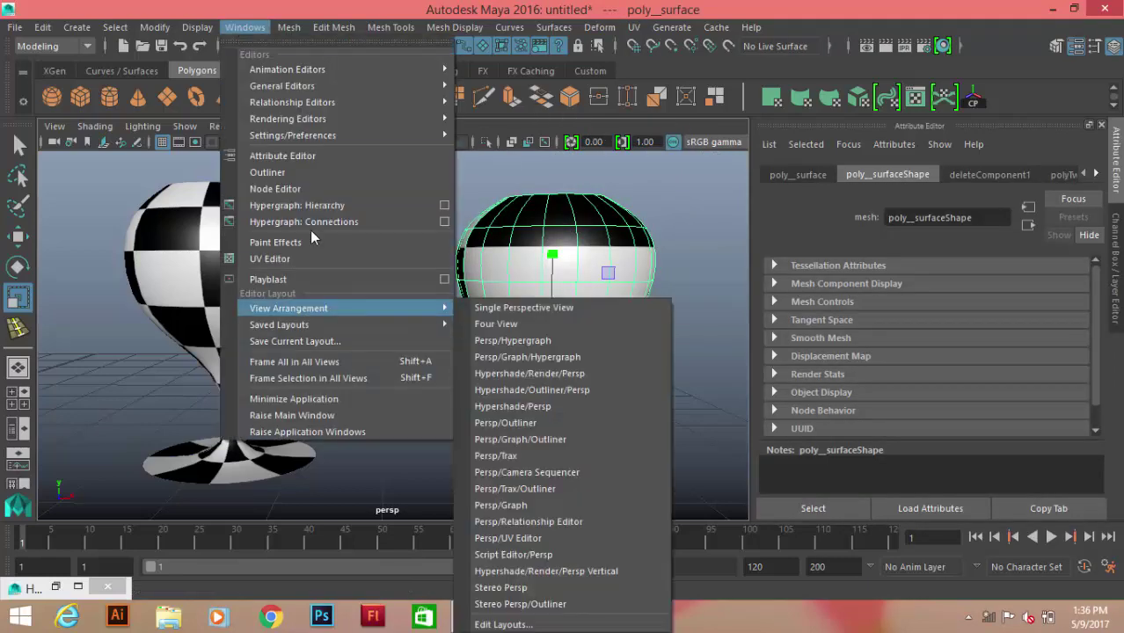
pyautogui.click(286, 258)
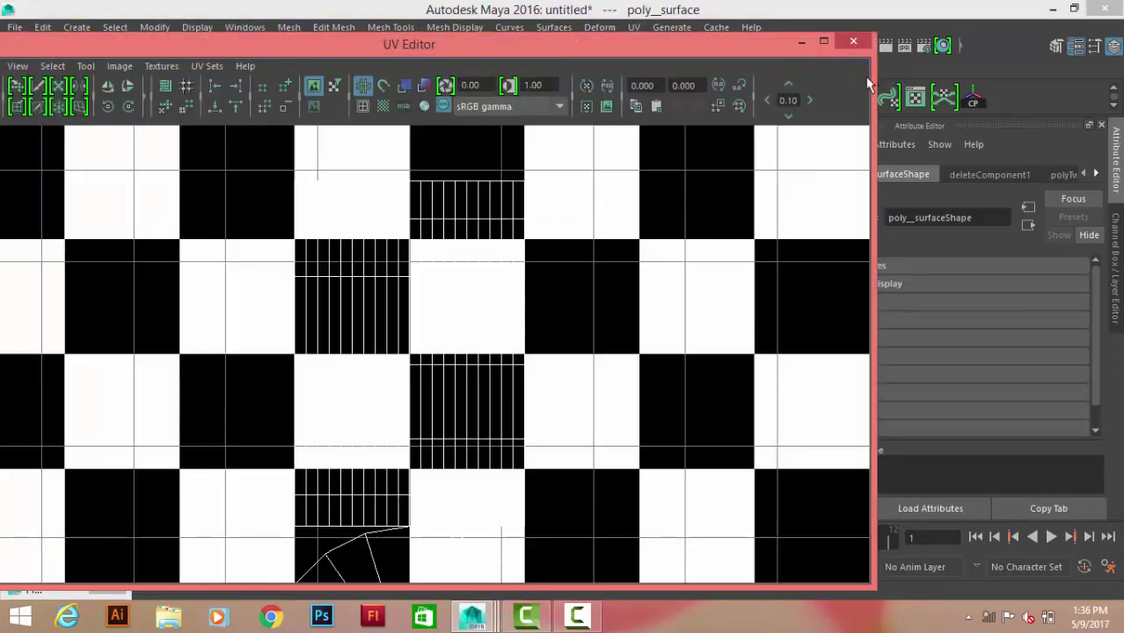
pyautogui.click(827, 43)
pyautogui.scroll(-2, 441, 104)
pyautogui.press('f')
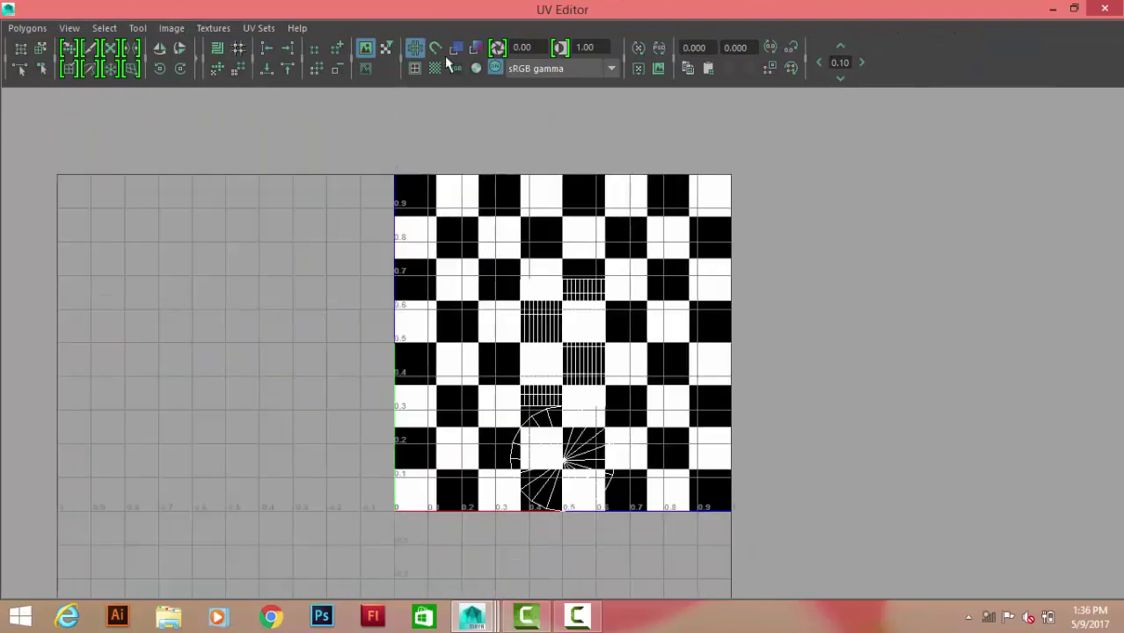
pyautogui.click(416, 48)
pyautogui.click(366, 48)
pyautogui.press('f')
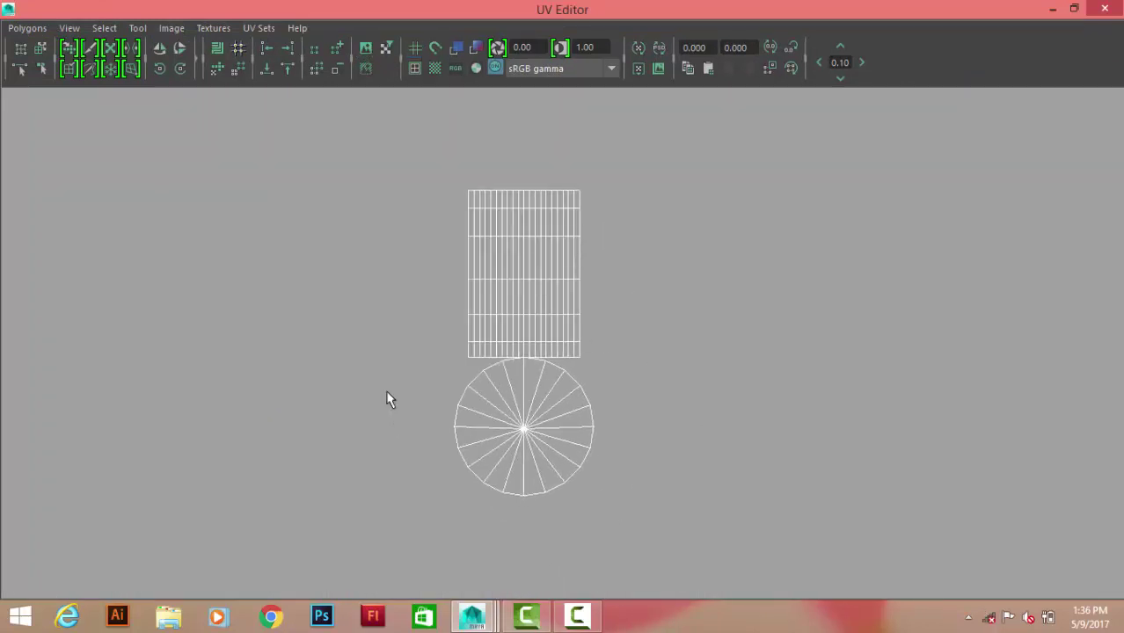
pyautogui.click(456, 47)
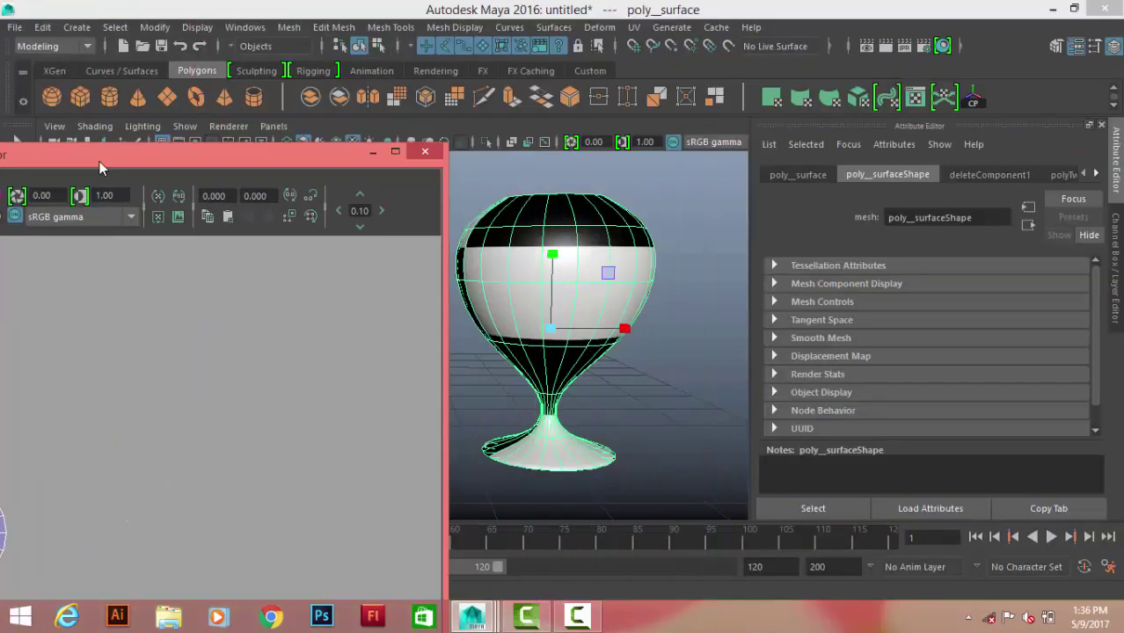
# Shrink the UV Editor and select the left, then right goblet to compare their UVs
pyautogui.moveTo(924, 13); pyautogui.dragTo(150, 154)
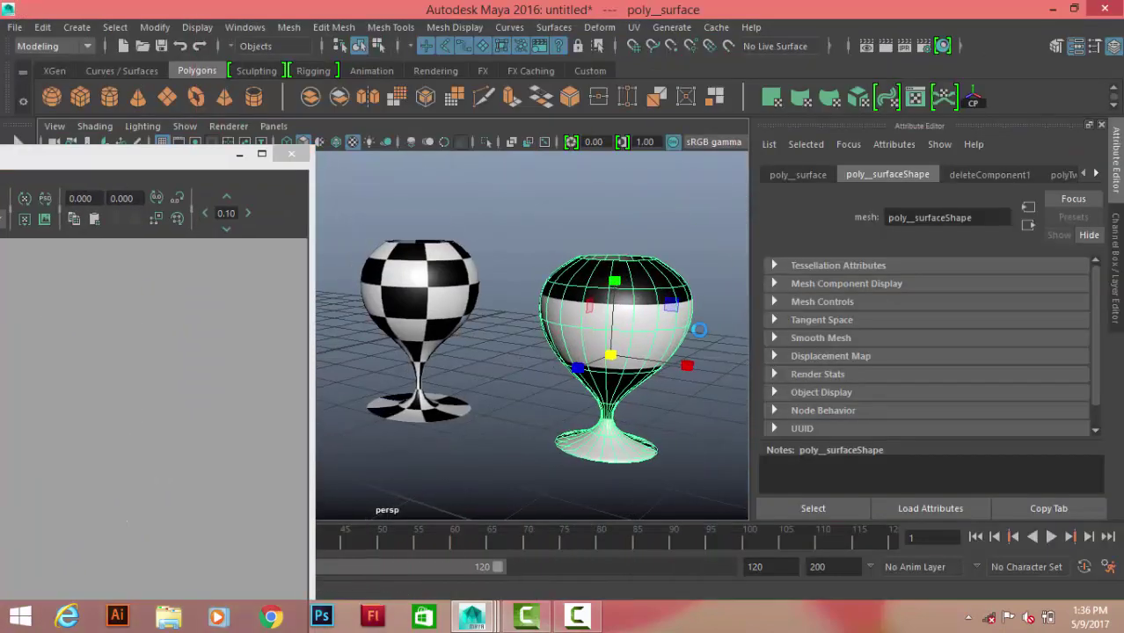
pyautogui.click(455, 277)
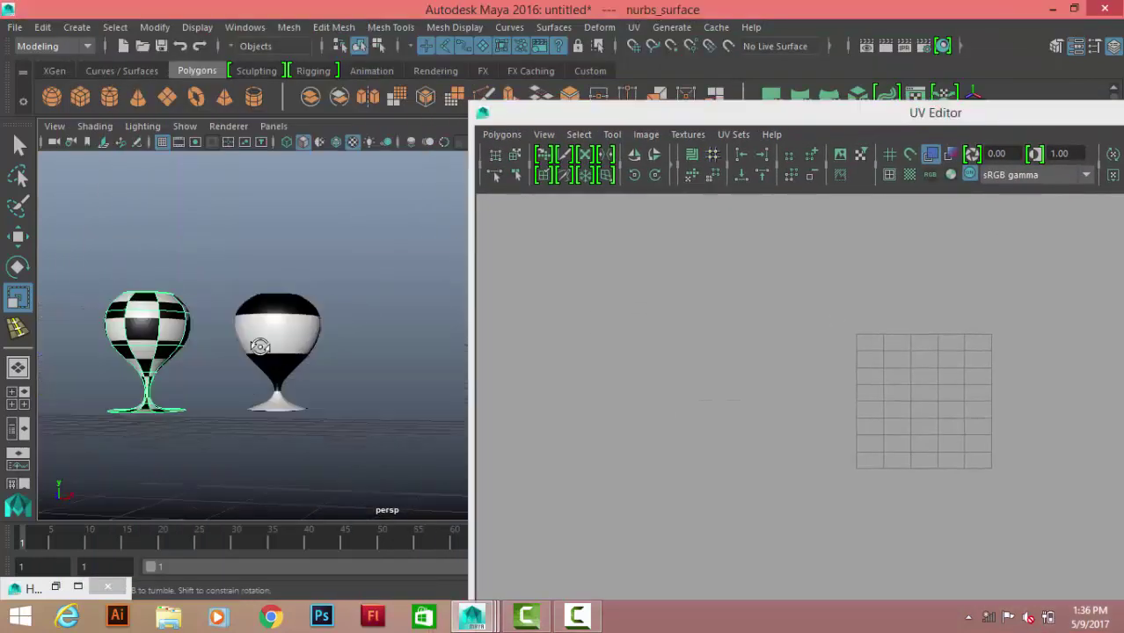
pyautogui.keyDown('alt'); pyautogui.moveTo(273, 366); pyautogui.dragTo(227, 347); pyautogui.keyUp('alt')
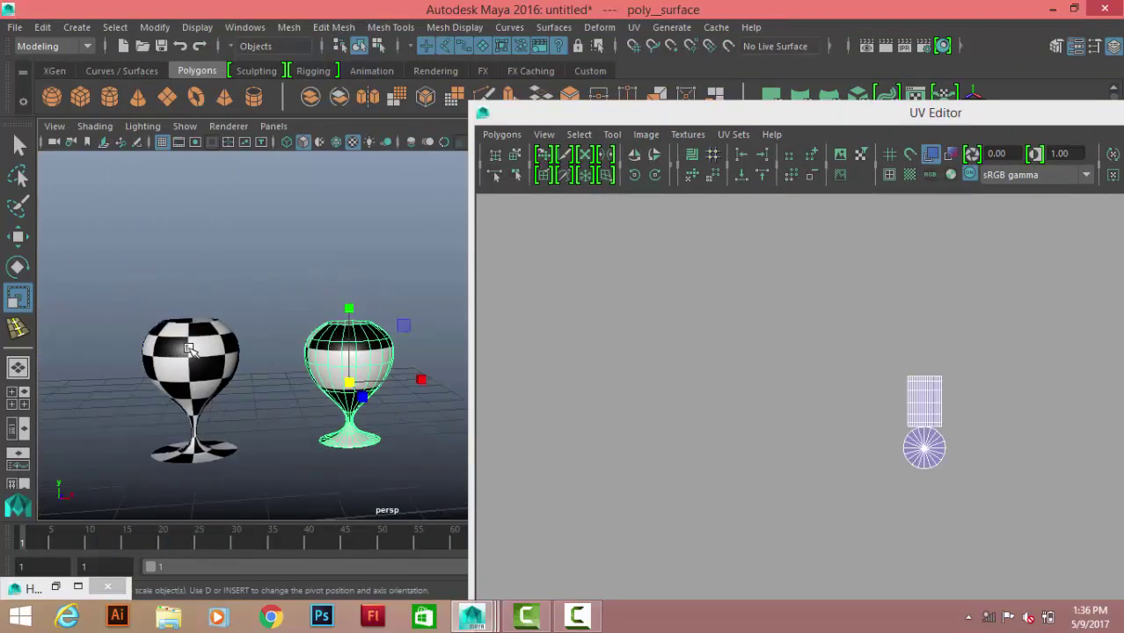
pyautogui.click(227, 348)
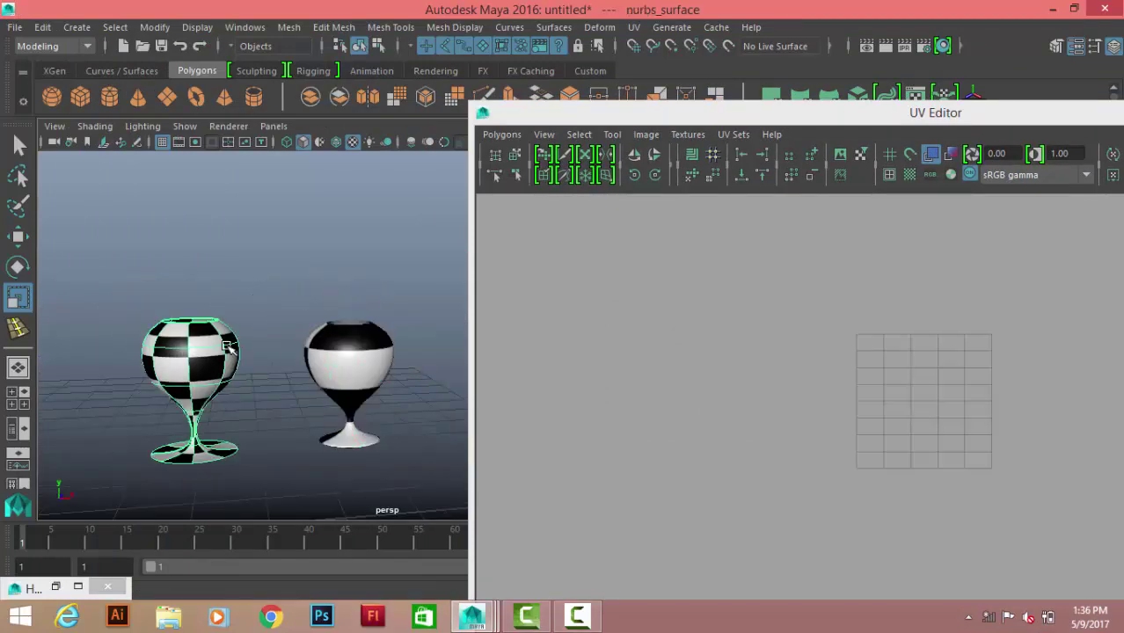
pyautogui.click(356, 363)
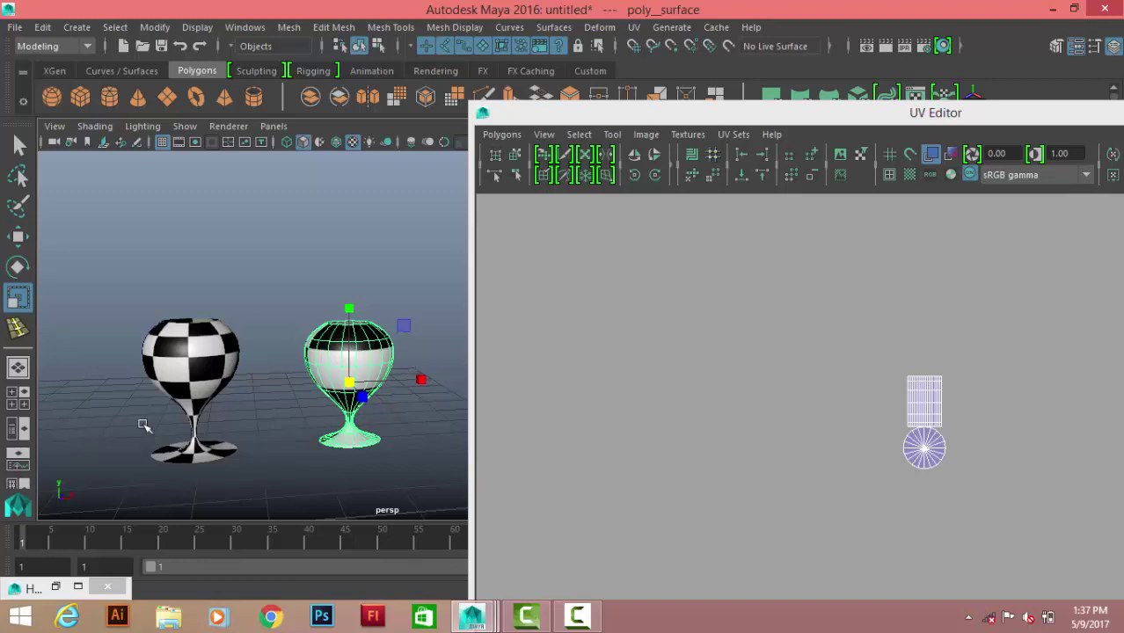
pyautogui.moveTo(143, 425)
pyautogui.keyDown('alt'); pyautogui.mouseDown(button='right')
pyautogui.moveTo(213, 432)
pyautogui.moveTo(369, 340)
pyautogui.mouseUp(button='right'); pyautogui.keyUp('alt')
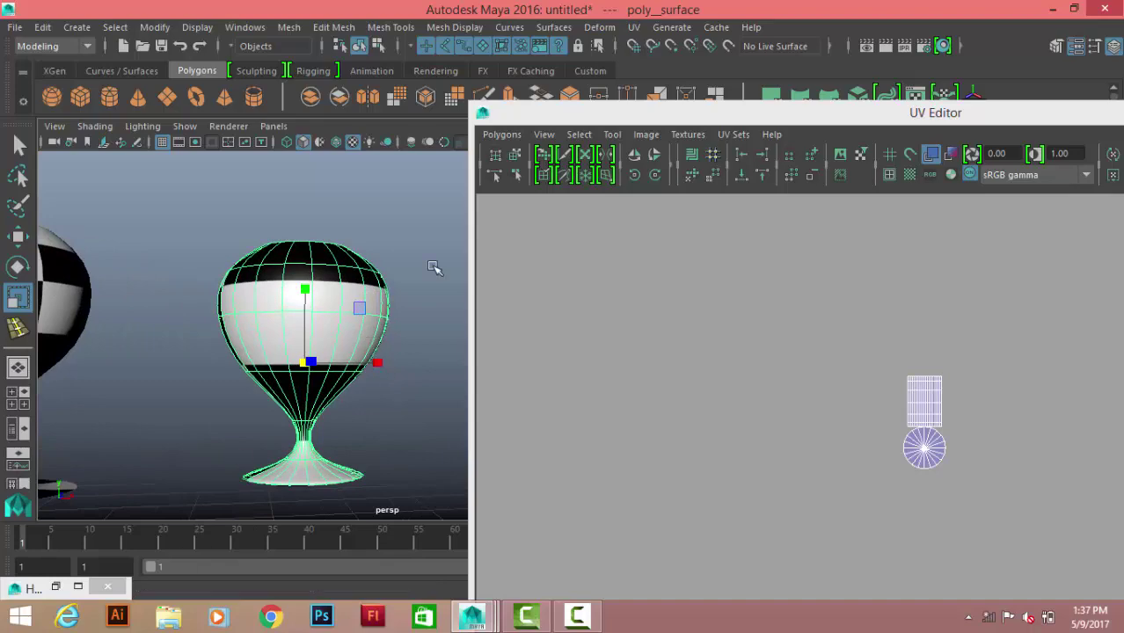
# Minimize the UV Editor and reframe the viewport around the goblets
pyautogui.click(1065, 118)
pyautogui.click(717, 188)
pyautogui.keyDown('alt'); pyautogui.moveTo(388, 264); pyautogui.dragTo(527, 264); pyautogui.keyUp('alt')
pyautogui.scroll(-1, 528, 266)
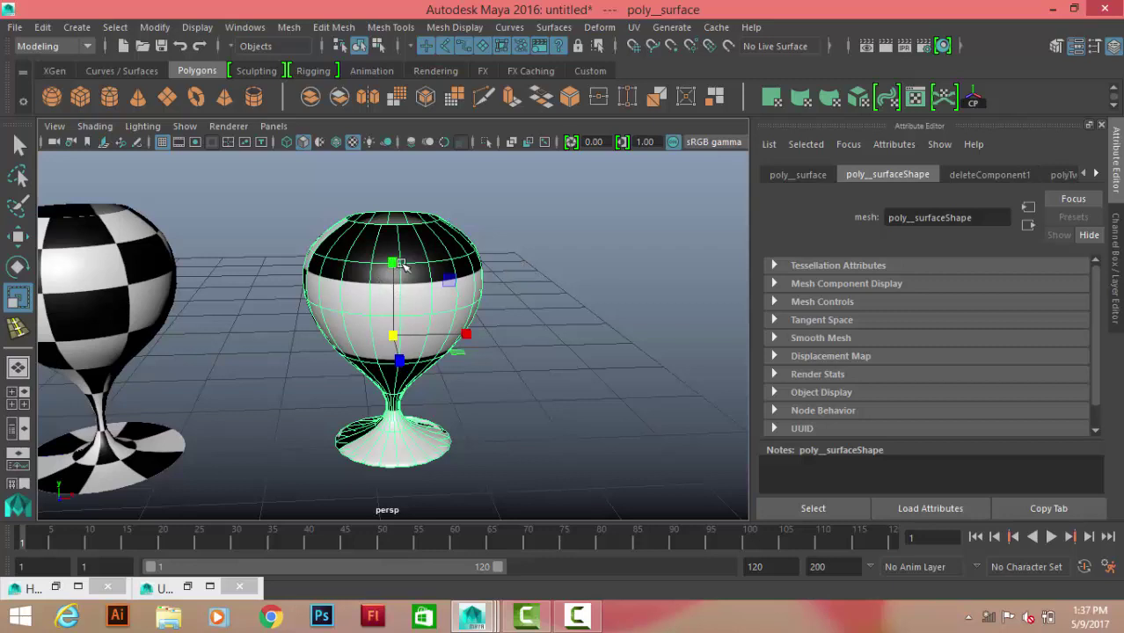
# Apply a top-down planar UV projection to the right goblet and reposition its image centre
pyautogui.keyDown('alt'); pyautogui.moveTo(437, 242); pyautogui.dragTo(515, 413); pyautogui.keyUp('alt')
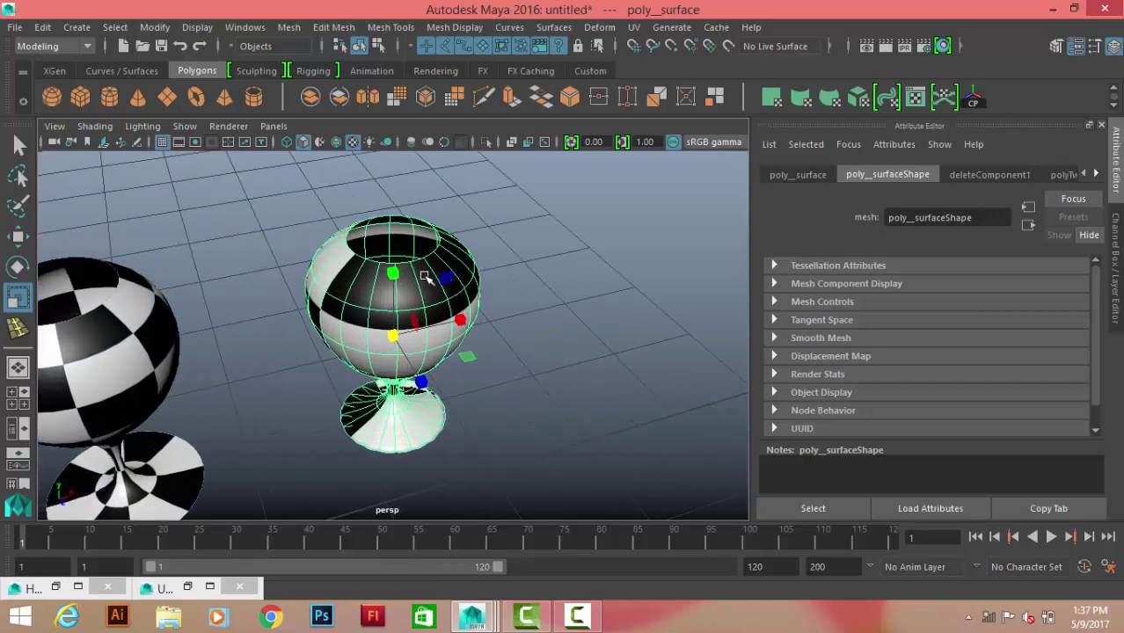
pyautogui.keyDown('shift'); pyautogui.moveTo(425, 231); pyautogui.dragTo(364, 437, button='right'); pyautogui.keyUp('shift')
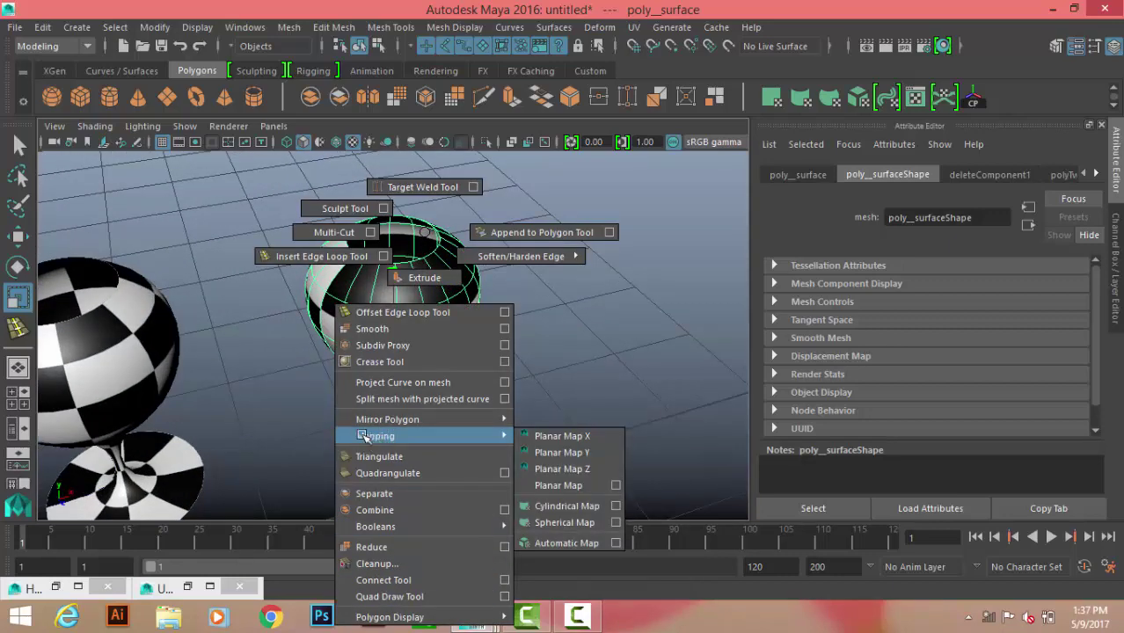
pyautogui.keyDown('shift'); pyautogui.moveTo(365, 438); pyautogui.dragTo(562, 469, button='right'); pyautogui.keyUp('shift')
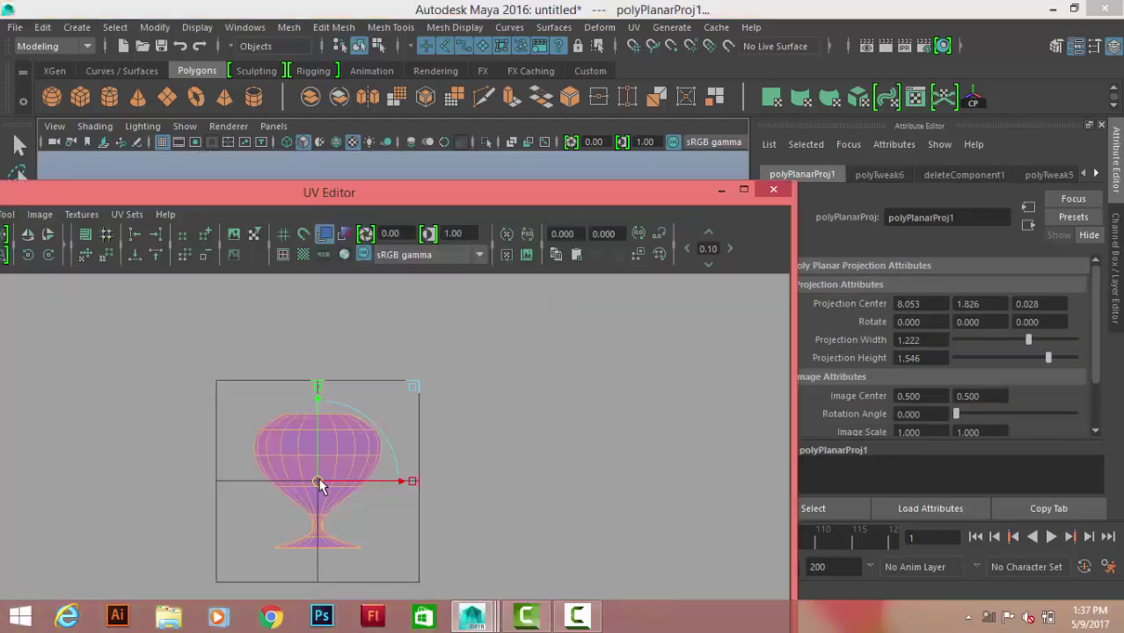
pyautogui.moveTo(320, 484); pyautogui.dragTo(535, 451)
pyautogui.scroll(-5, 338, 431)
pyautogui.scroll(3, 435, 394)
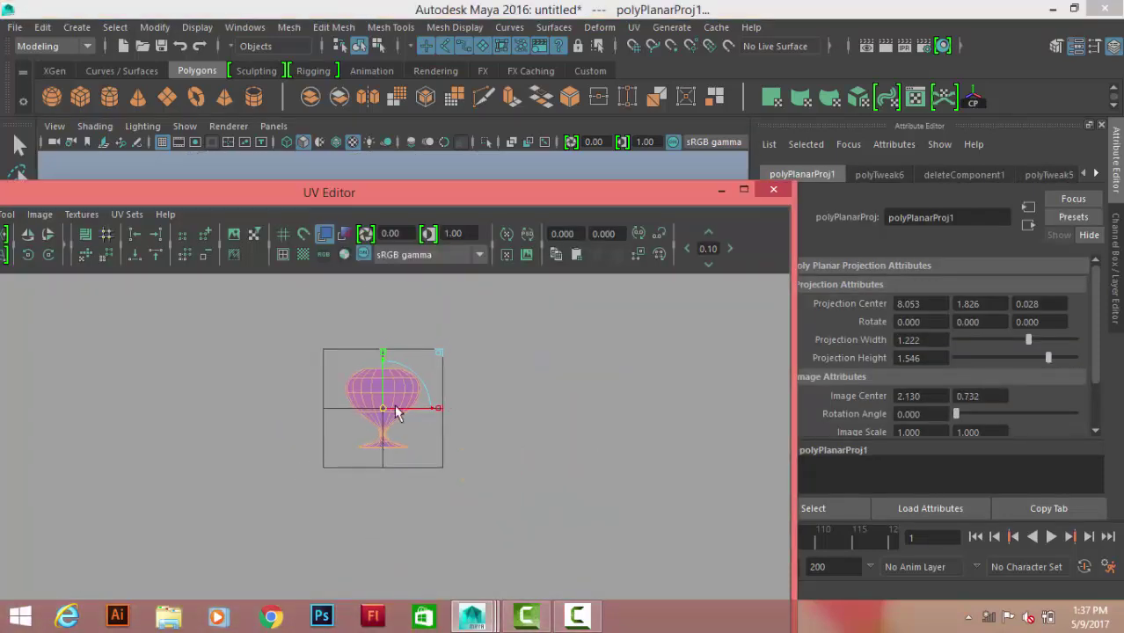
pyautogui.scroll(2, 395, 413)
pyautogui.scroll(2, 356, 412)
pyautogui.scroll(1, 374, 370)
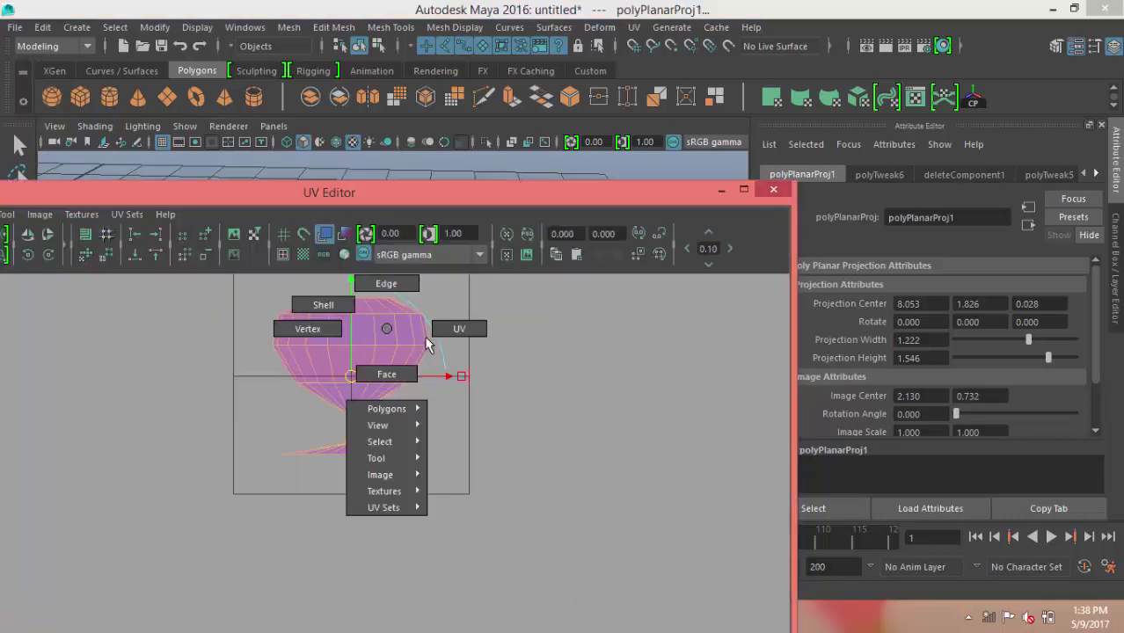
# Select the bowl's whole UV shell and move it to the right in the UV Editor
pyautogui.moveTo(392, 327); pyautogui.dragTo(462, 325, button='right')
pyautogui.click(403, 328)
pyautogui.keyDown('ctrl'); pyautogui.moveTo(522, 346); pyautogui.dragTo(599, 345, button='right'); pyautogui.keyUp('ctrl')
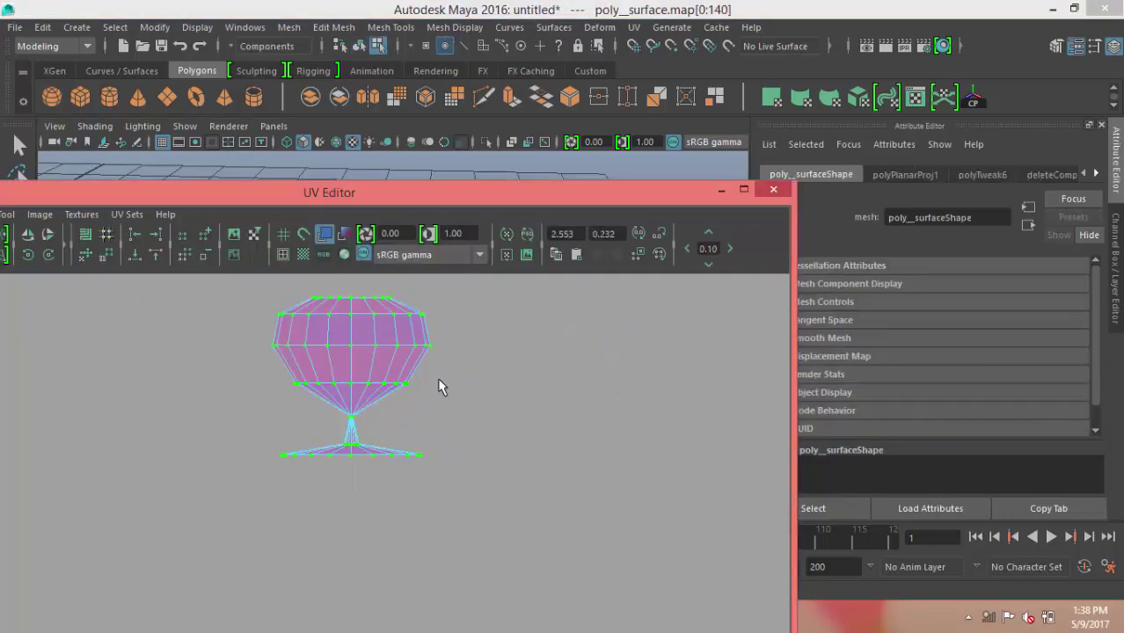
pyautogui.moveTo(442, 380); pyautogui.dragTo(609, 393)
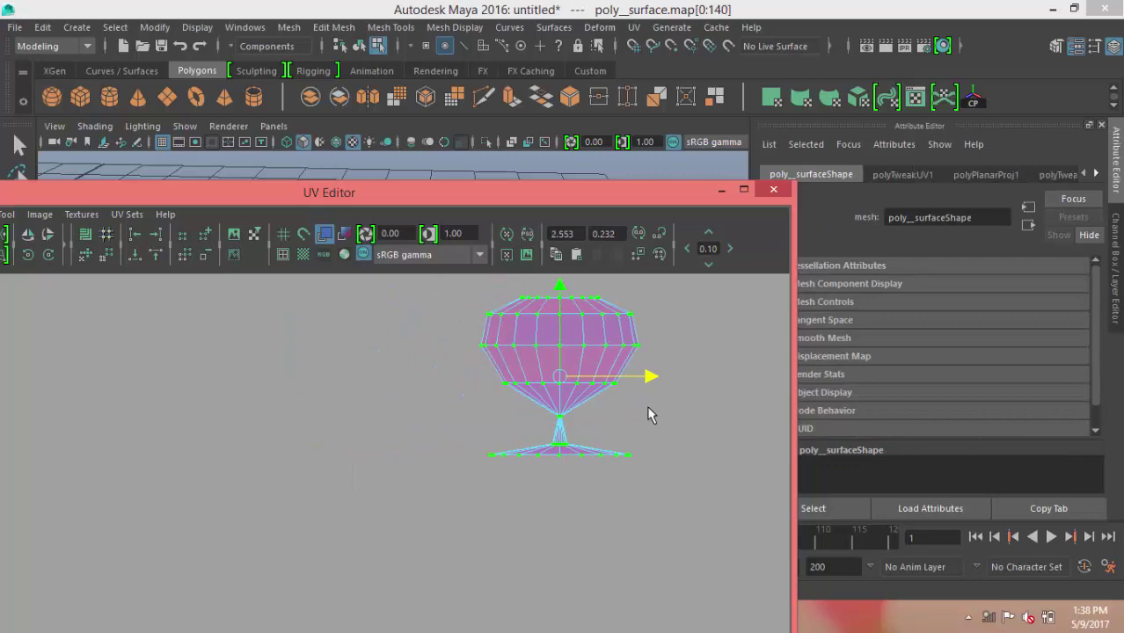
pyautogui.click(721, 190)
# Paint-select the goblet's base faces and give them their own planar UV projection
pyautogui.scroll(5, 547, 189)
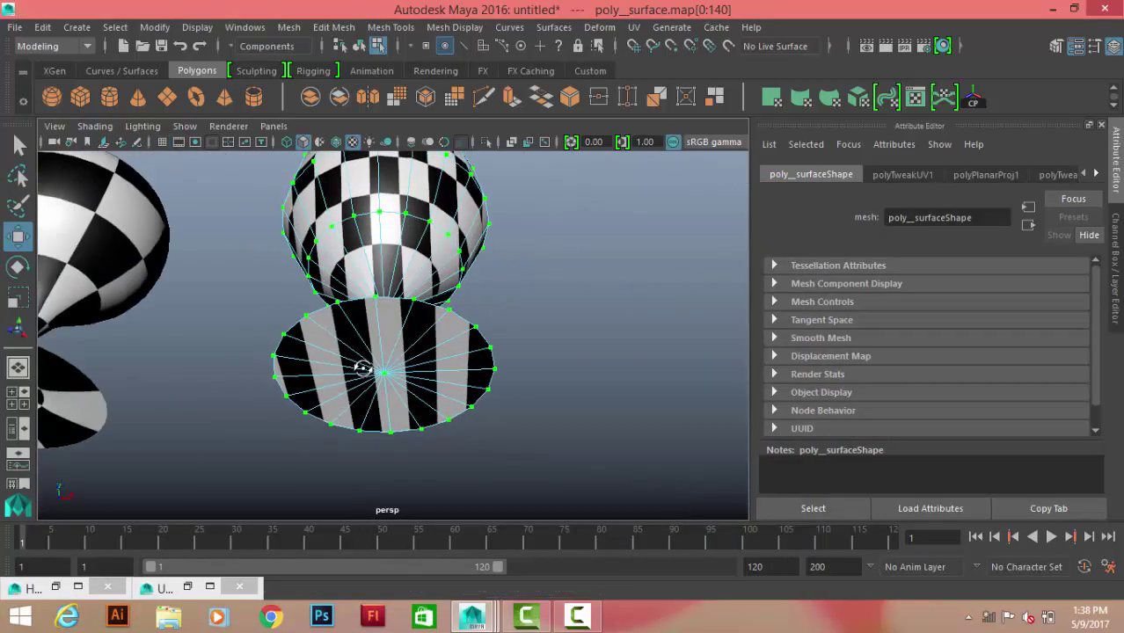
pyautogui.keyDown('alt'); pyautogui.moveTo(369, 365); pyautogui.dragTo(299, 326); pyautogui.keyUp('alt')
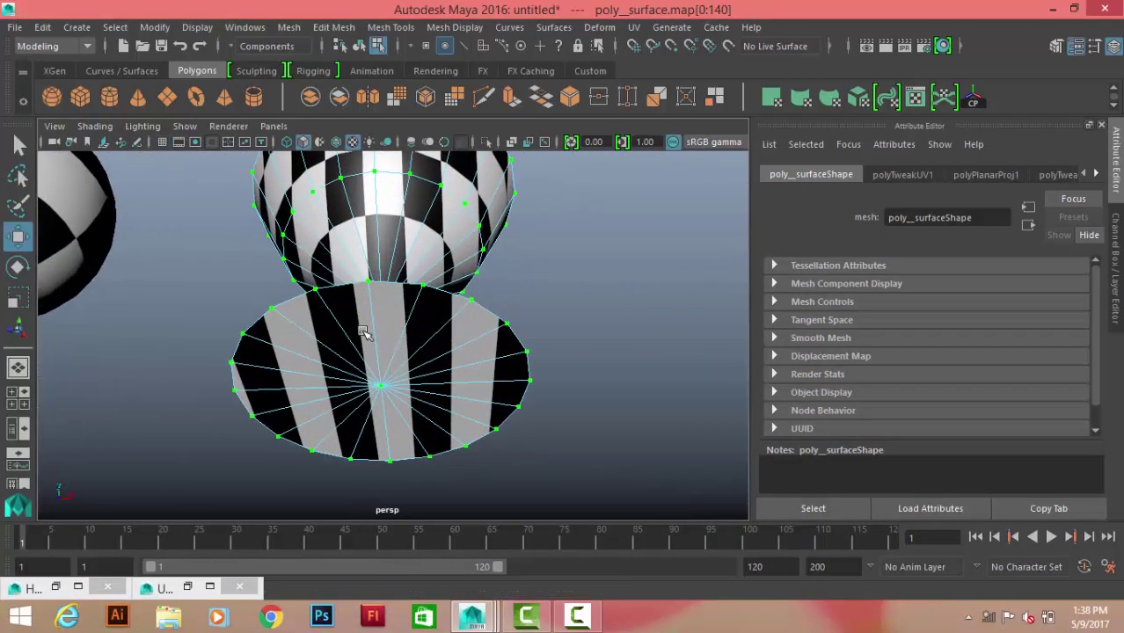
pyautogui.moveTo(370, 220); pyautogui.dragTo(370, 255, button='right')
pyautogui.click(423, 308)
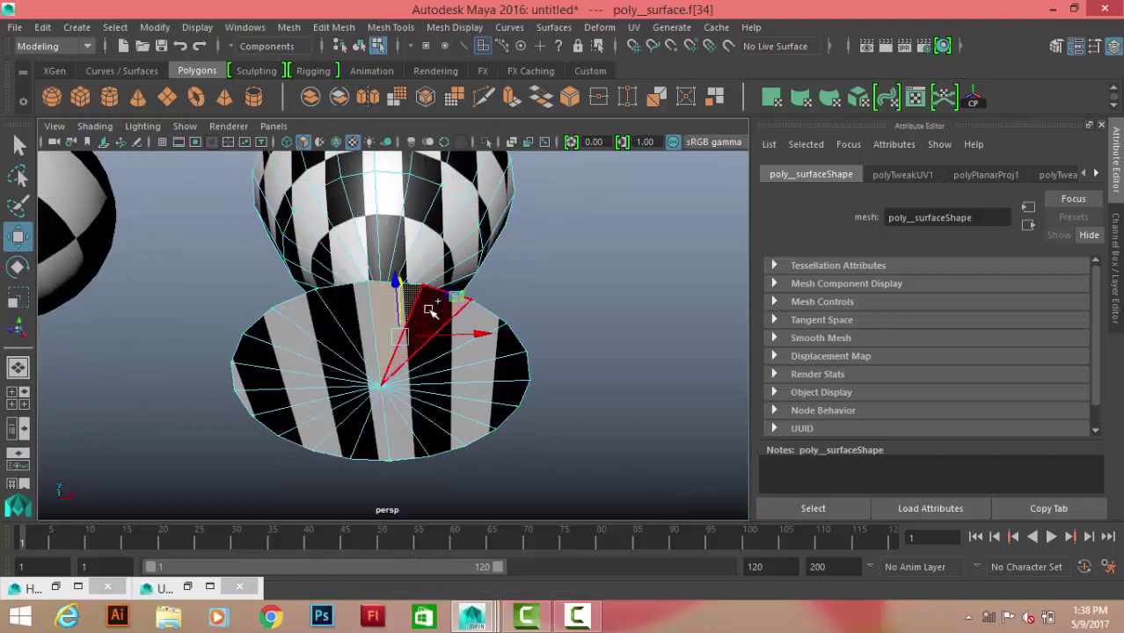
pyautogui.keyDown('shift'); pyautogui.click(449, 321); pyautogui.keyUp('shift')
pyautogui.keyDown('shift'); pyautogui.moveTo(495, 349); pyautogui.dragTo(464, 327, button='right'); pyautogui.keyUp('shift')
pyautogui.moveTo(492, 369); pyautogui.dragTo(385, 350)
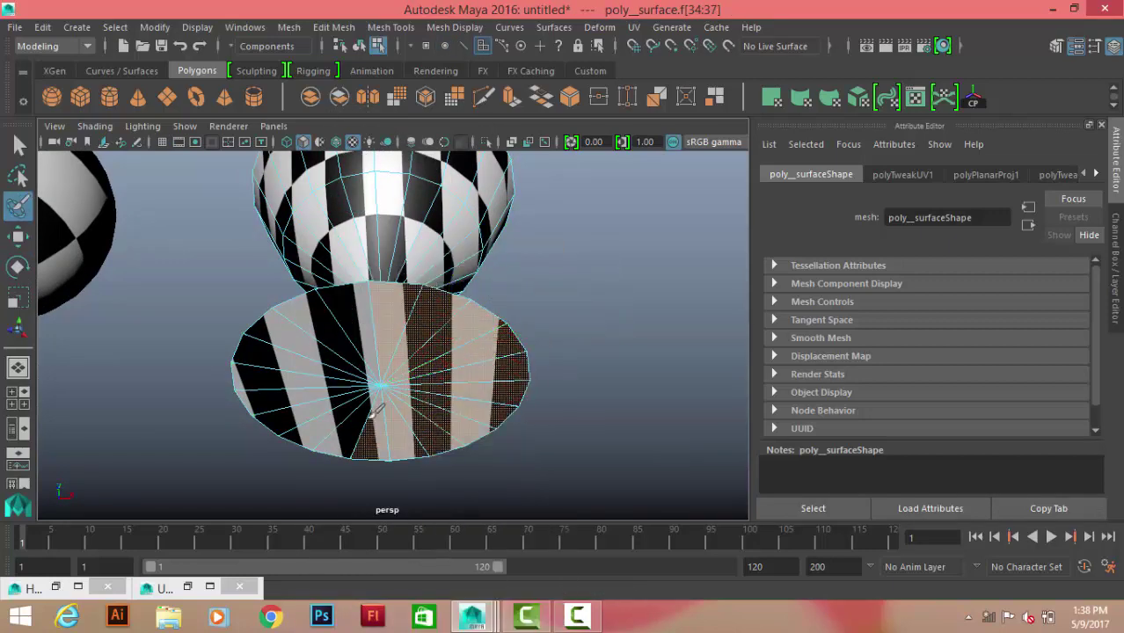
pyautogui.press('q')
pyautogui.moveTo(433, 294)
pyautogui.keyDown('shift'); pyautogui.mouseDown(button='right')
pyautogui.moveTo(420, 540)
pyautogui.moveTo(555, 528)
pyautogui.mouseUp(button='right'); pyautogui.keyUp('shift')
pyautogui.keyDown('alt'); pyautogui.moveTo(585, 311); pyautogui.dragTo(502, 251, button='right'); pyautogui.keyUp('alt')
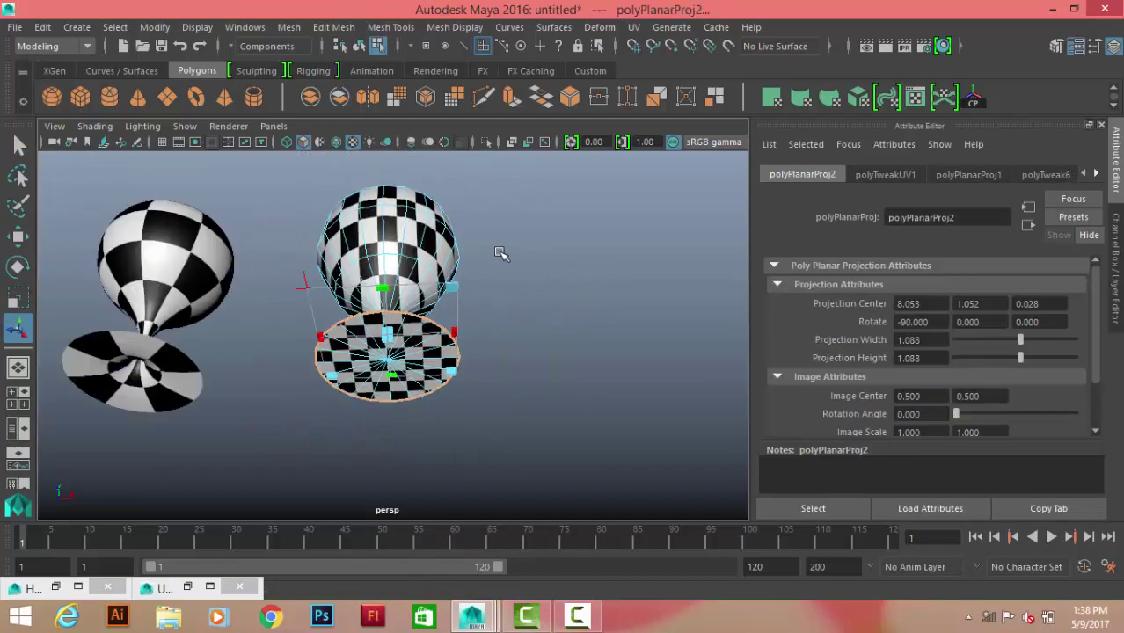
# In the UV Editor, select the base's UV shell and move it apart from the bowl's
pyautogui.keyDown('alt'); pyautogui.moveTo(502, 251); pyautogui.dragTo(492, 351); pyautogui.keyUp('alt')
pyautogui.click(188, 587)
pyautogui.moveTo(476, 451); pyautogui.dragTo(371, 389)
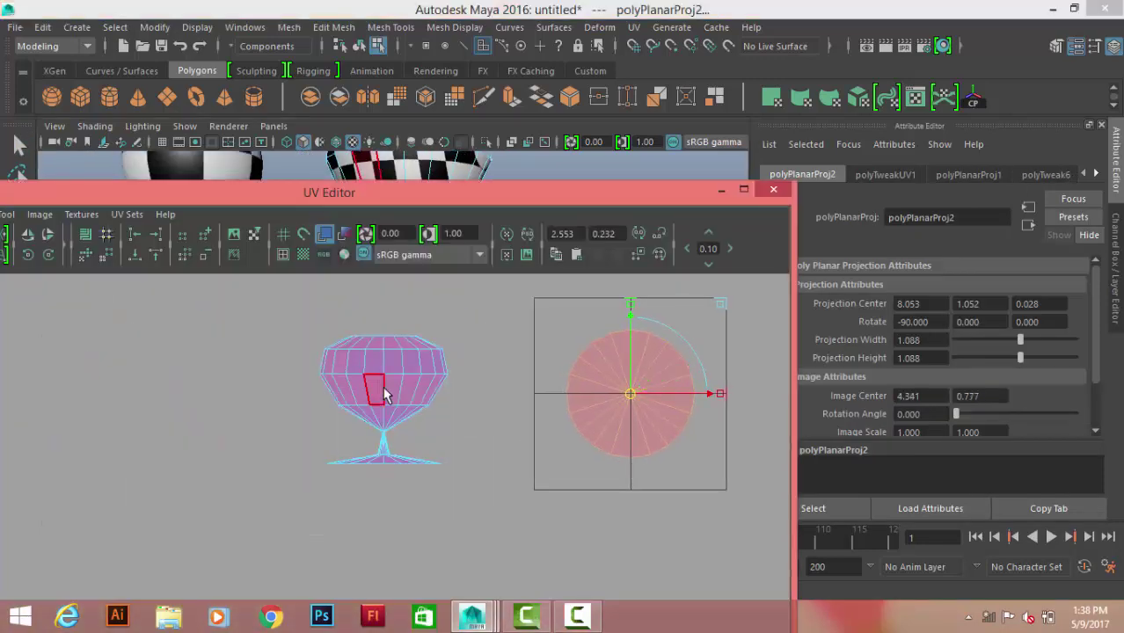
pyautogui.keyDown('ctrl'); pyautogui.rightClick(440, 359); pyautogui.keyUp('ctrl')
pyautogui.click(501, 337)
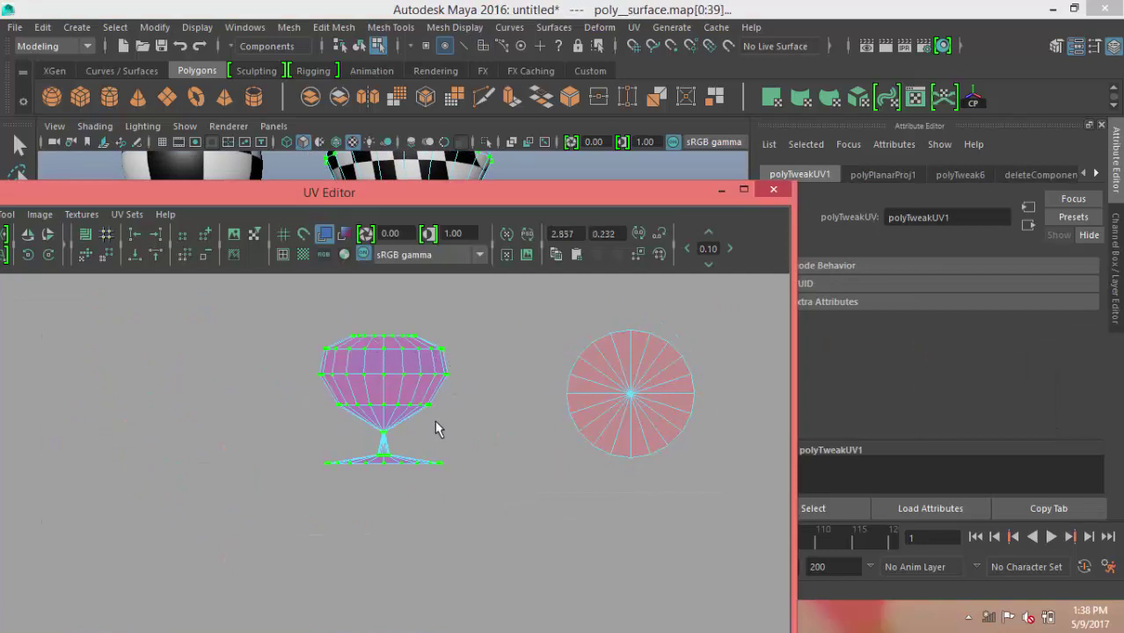
pyautogui.moveTo(471, 398); pyautogui.dragTo(430, 400)
# Tuck the UV Editor into the lower left and switch to the four-view layout
pyautogui.moveTo(607, 207); pyautogui.dragTo(488, 480)
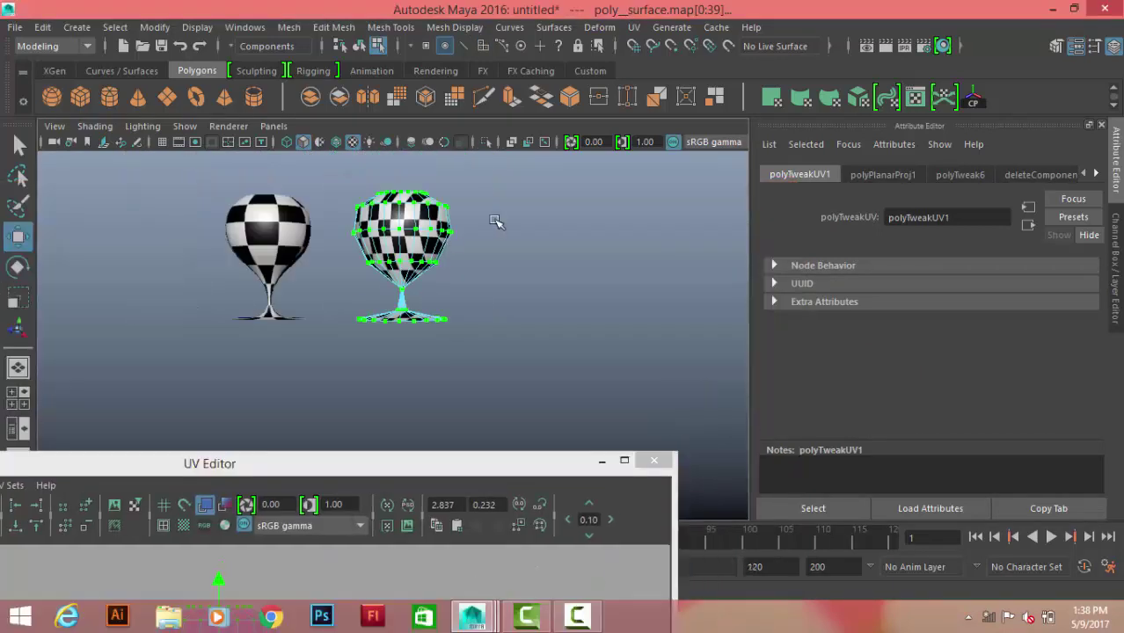
pyautogui.keyDown('alt'); pyautogui.moveTo(494, 226); pyautogui.dragTo(410, 215); pyautogui.keyUp('alt')
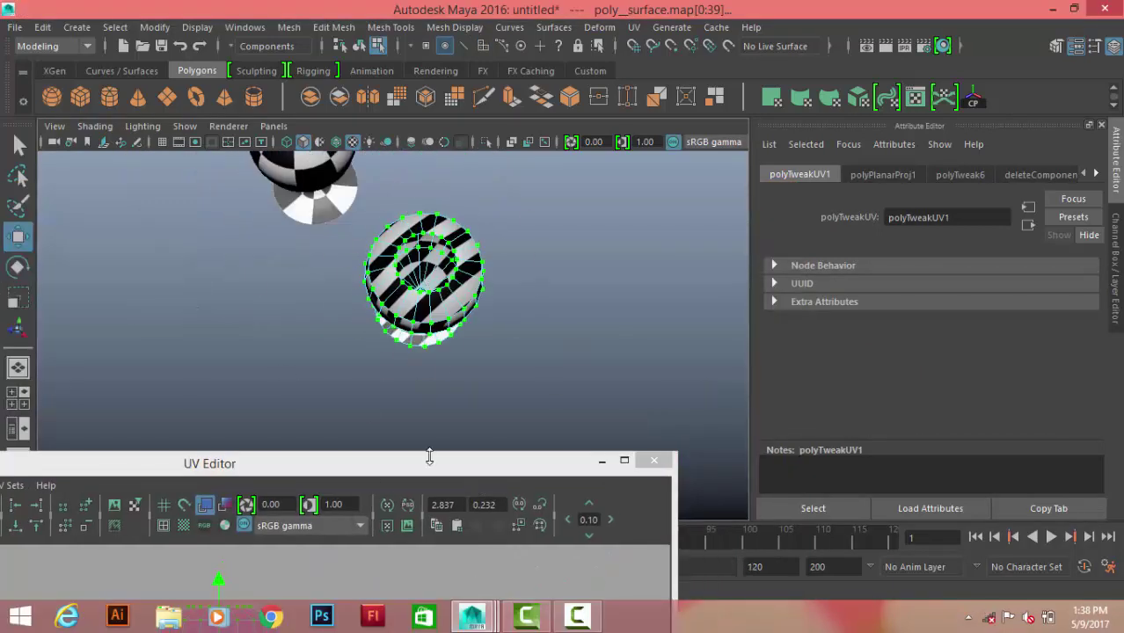
pyautogui.moveTo(430, 456); pyautogui.dragTo(615, 220)
pyautogui.moveTo(422, 264)
pyautogui.keyDown('alt'); pyautogui.mouseDown()
pyautogui.moveTo(414, 228)
pyautogui.moveTo(430, 238)
pyautogui.mouseUp(); pyautogui.keyUp('alt')
pyautogui.rightClick(447, 200)
pyautogui.click(415, 261)
pyautogui.press('space')
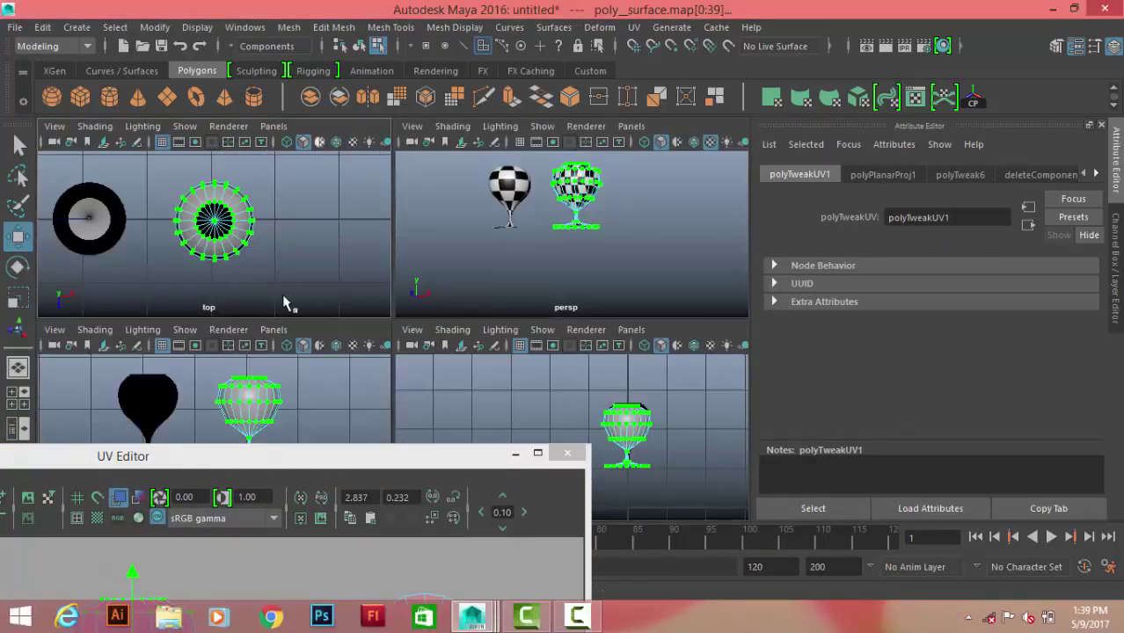
# Planar-map half the goblet's faces from the side (polyPlanarProj3) and move its shell lower right
pyautogui.click(236, 231)
pyautogui.scroll(5, 290, 273)
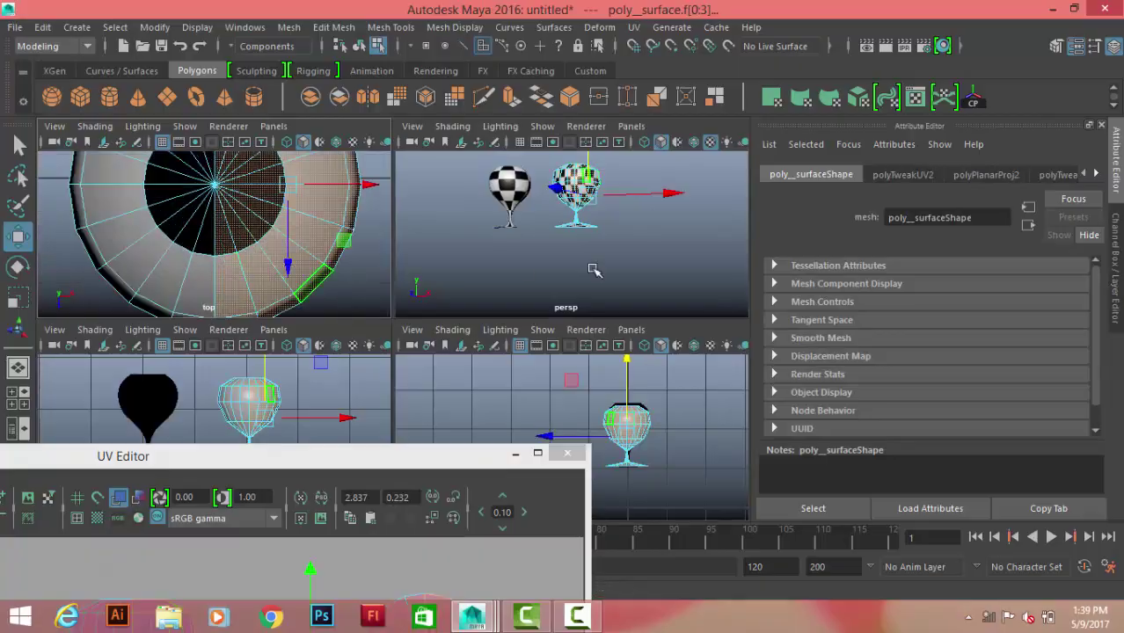
pyautogui.press('space')
pyautogui.moveTo(639, 218)
pyautogui.keyDown('alt'); pyautogui.mouseDown()
pyautogui.moveTo(453, 229)
pyautogui.moveTo(528, 238)
pyautogui.mouseUp(); pyautogui.keyUp('alt')
pyautogui.moveTo(590, 243)
pyautogui.keyDown('shift'); pyautogui.mouseDown(button='right')
pyautogui.moveTo(572, 548)
pyautogui.moveTo(722, 512)
pyautogui.mouseUp(button='right'); pyautogui.keyUp('shift')
pyautogui.moveTo(396, 449); pyautogui.dragTo(884, 103)
pyautogui.moveTo(439, 347); pyautogui.dragTo(795, 479)
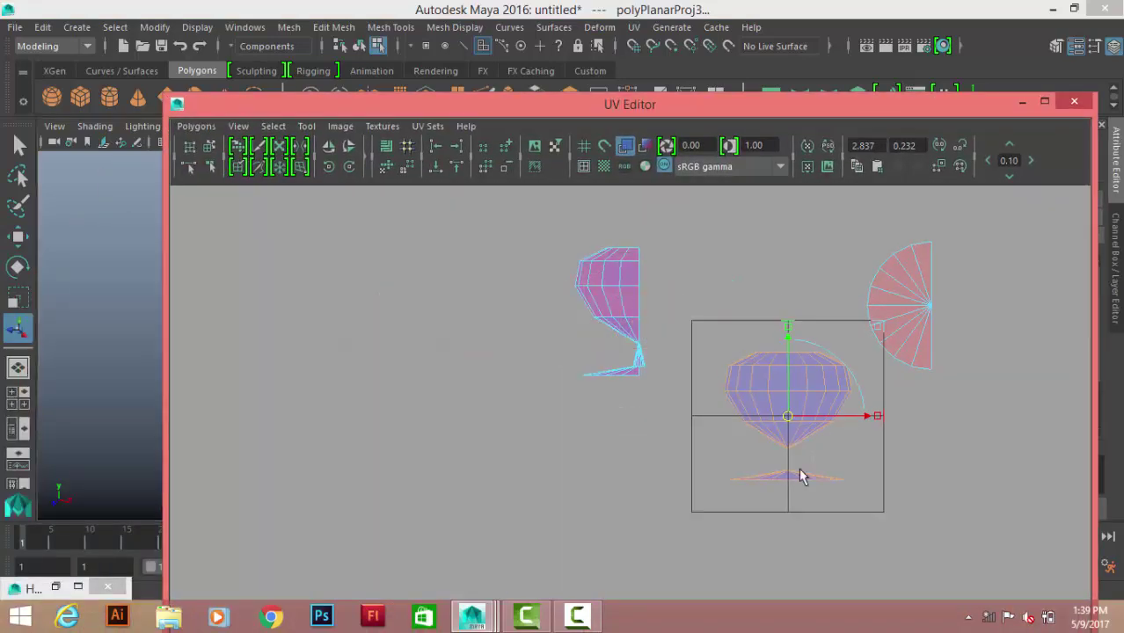
pyautogui.moveTo(695, 107); pyautogui.dragTo(203, 458)
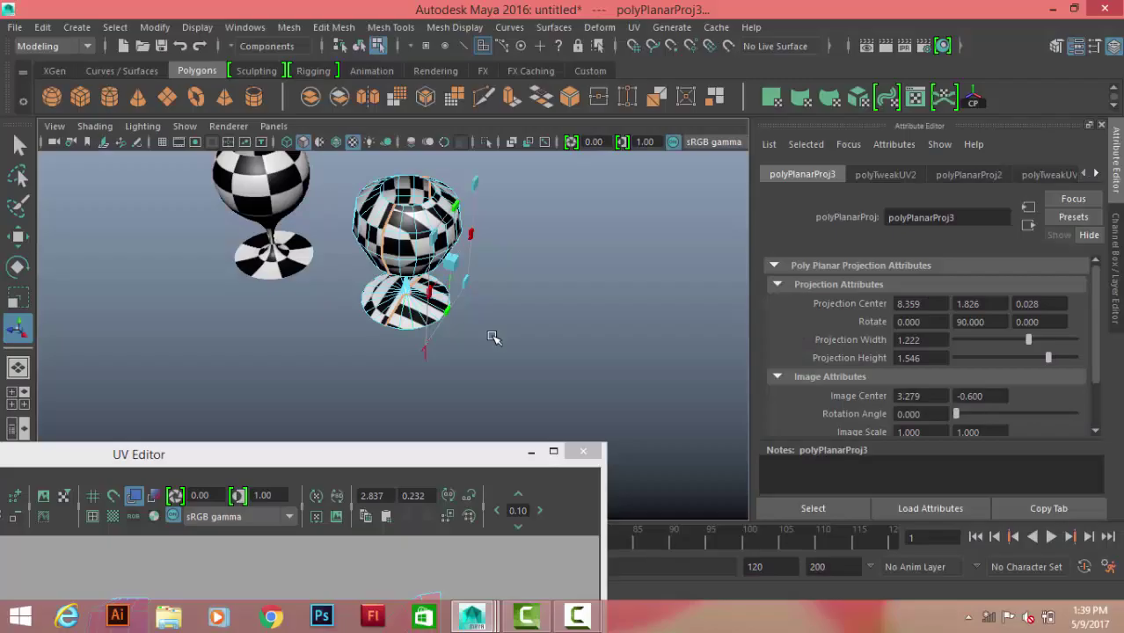
# In four-view layout, select the goblet's remaining half of faces and maximize the UV Editor
pyautogui.keyDown('alt'); pyautogui.moveTo(495, 339); pyautogui.dragTo(523, 281); pyautogui.keyUp('alt')
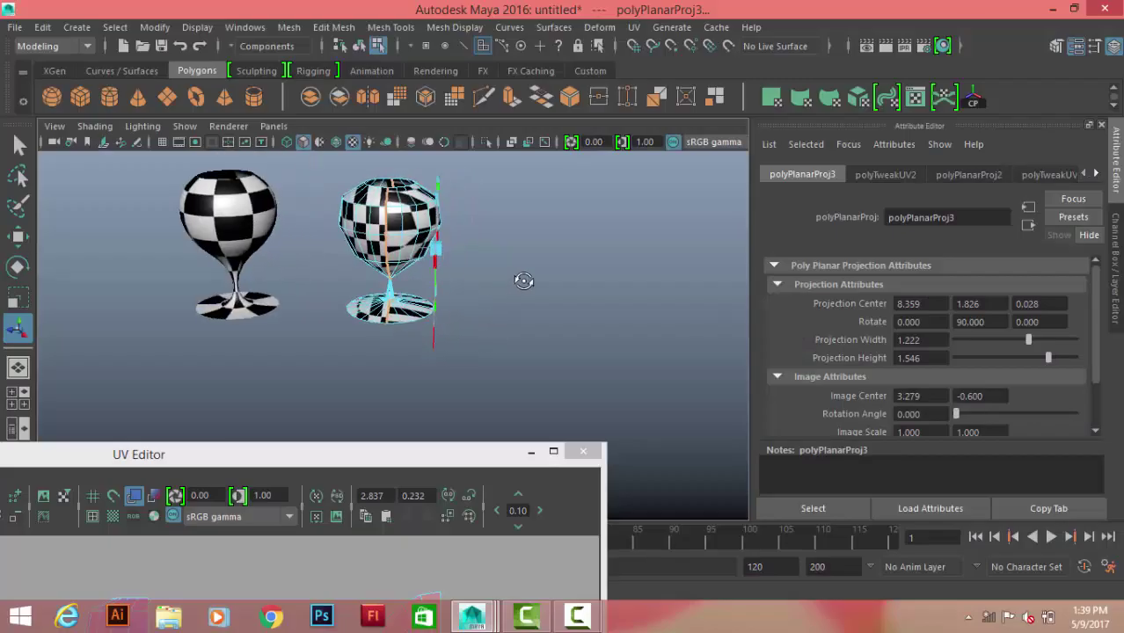
pyautogui.press('space')
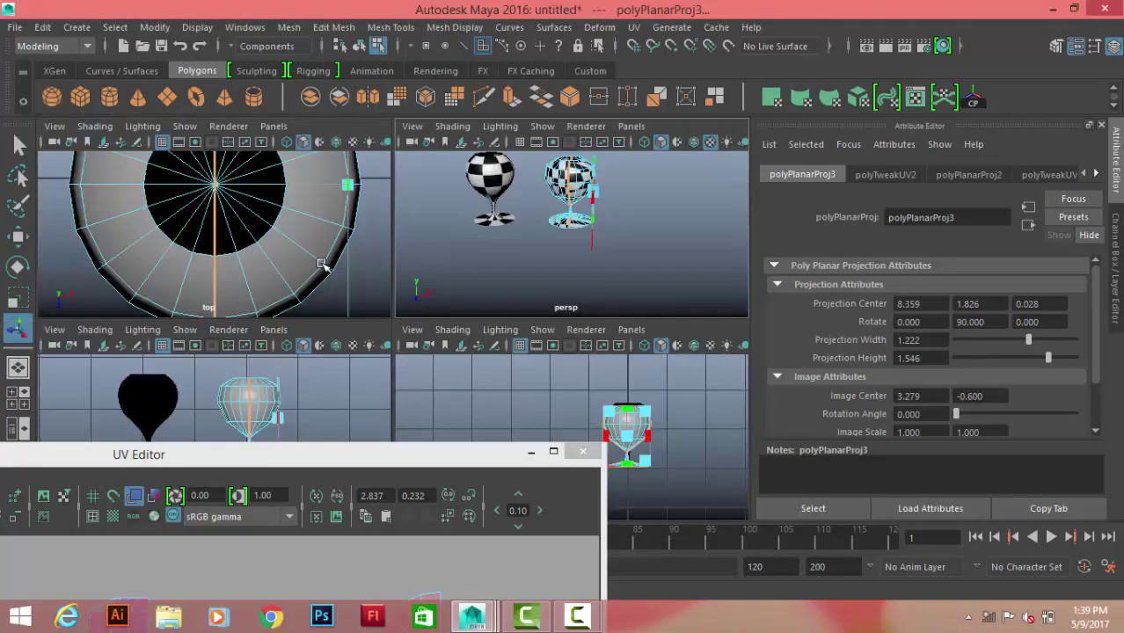
pyautogui.scroll(-5, 278, 231)
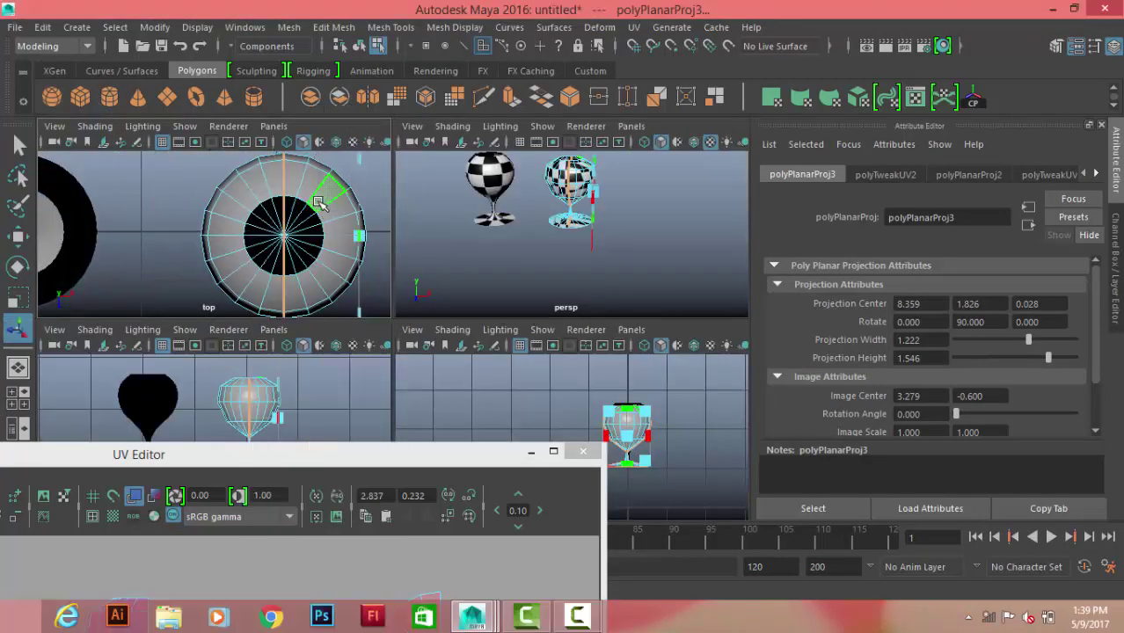
pyautogui.moveTo(233, 315); pyautogui.dragTo(331, 213)
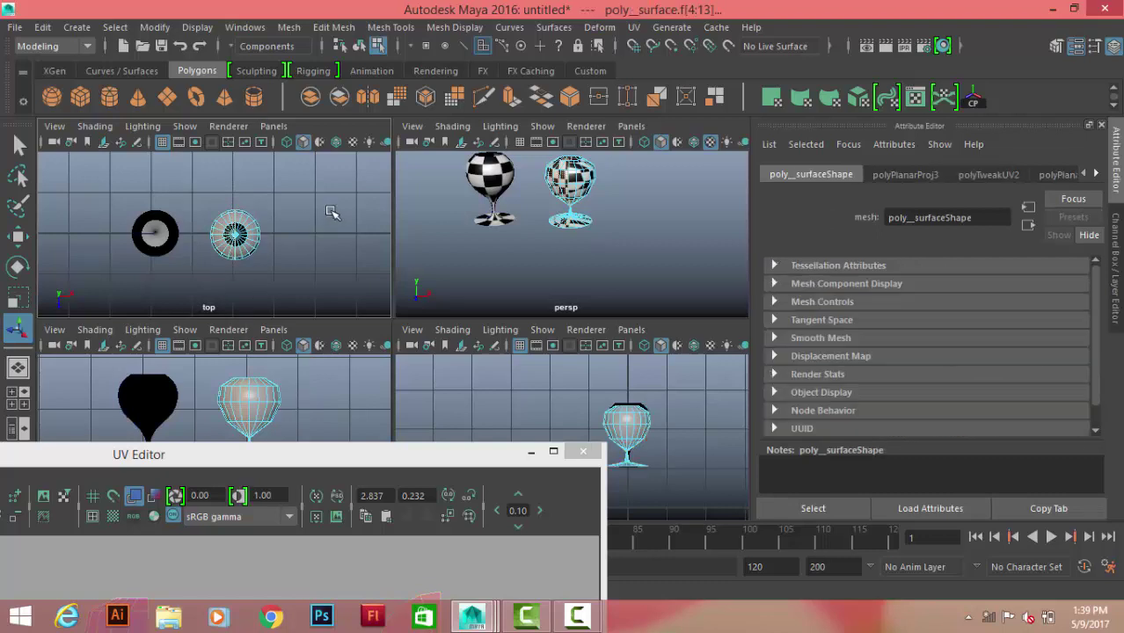
pyautogui.click(554, 451)
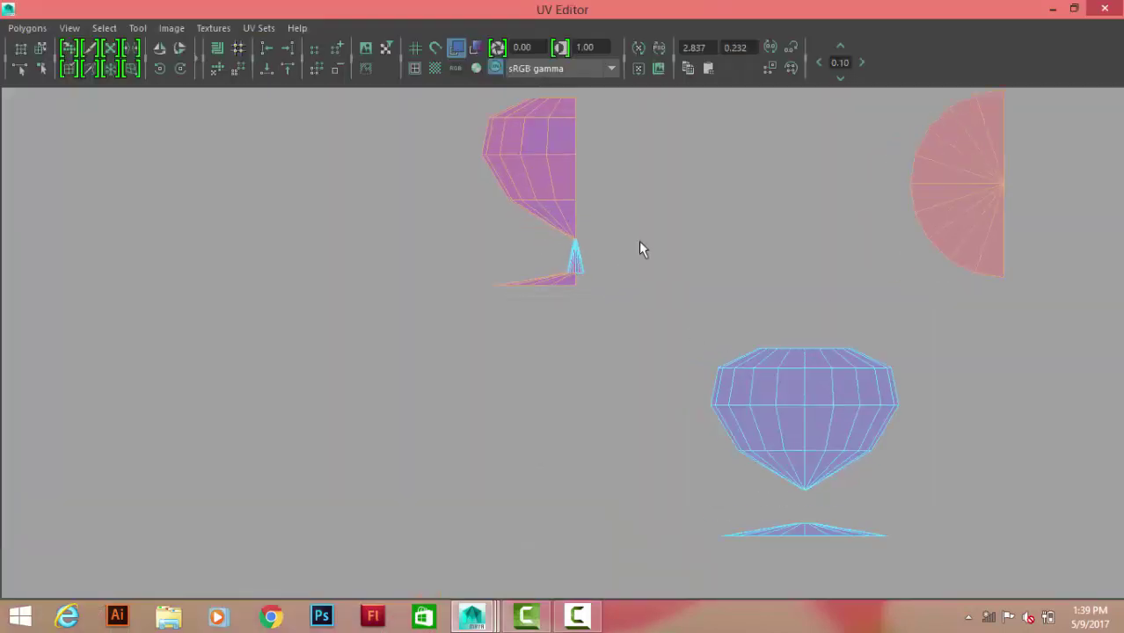
# Planar-map the selected faces and rotate the new UV shell upright
pyautogui.keyDown('shift'); pyautogui.rightClick(654, 191); pyautogui.keyUp('shift')
pyautogui.click(653, 143)
pyautogui.moveTo(276, 237)
pyautogui.mouseDown()
pyautogui.moveTo(481, 458)
pyautogui.moveTo(493, 452)
pyautogui.mouseUp()
pyautogui.click(159, 68)
pyautogui.scroll(-2, 851, 338)
# Place the upright shell beside the first half's shell, deselect it, and restore the UV Editor window
pyautogui.keyDown('alt'); pyautogui.moveTo(851, 339); pyautogui.dragTo(208, 321, button='middle'); pyautogui.keyUp('alt')
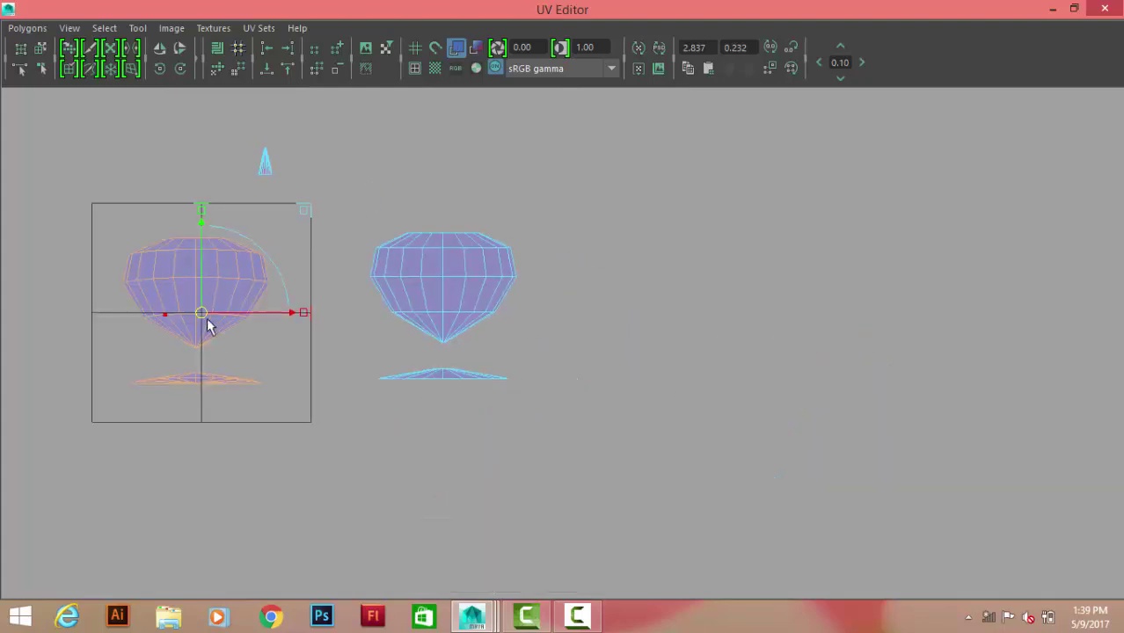
pyautogui.moveTo(209, 322); pyautogui.dragTo(675, 336)
pyautogui.scroll(-5, 658, 369)
pyautogui.scroll(5, 657, 367)
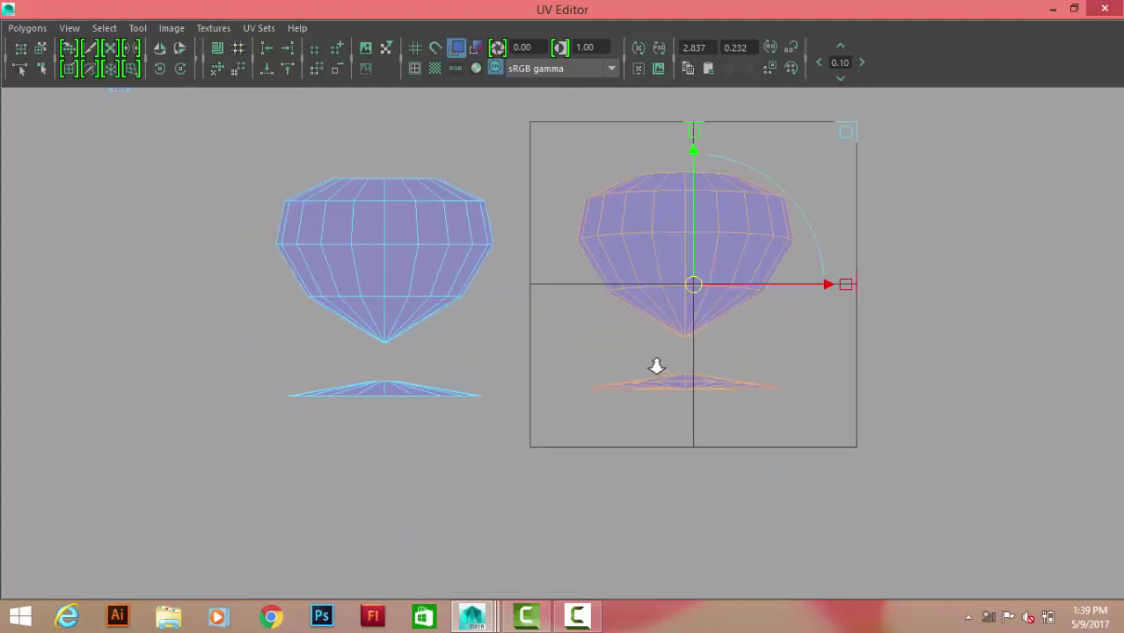
pyautogui.scroll(1, 657, 367)
pyautogui.click(1020, 327)
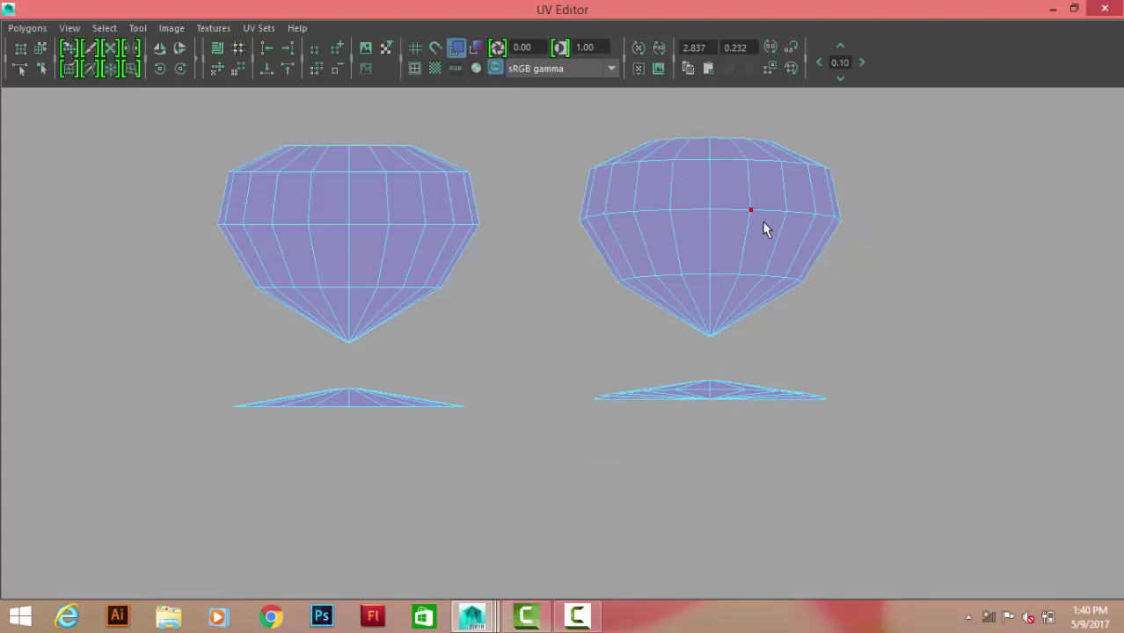
pyautogui.doubleClick(988, 13)
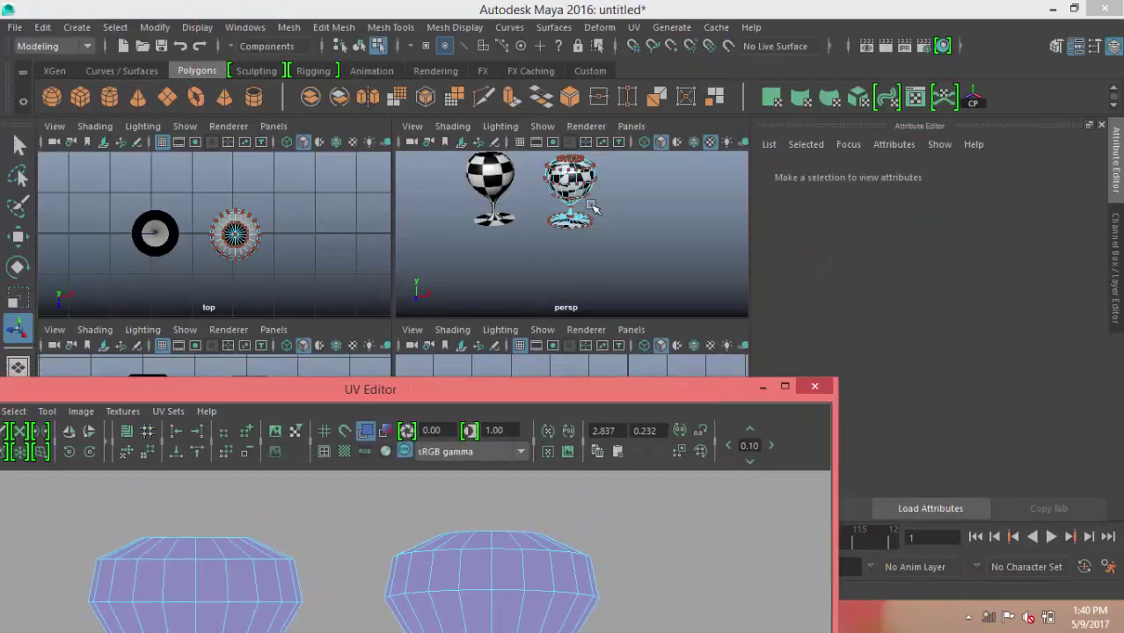
pyautogui.click(785, 388)
pyautogui.click(1052, 8)
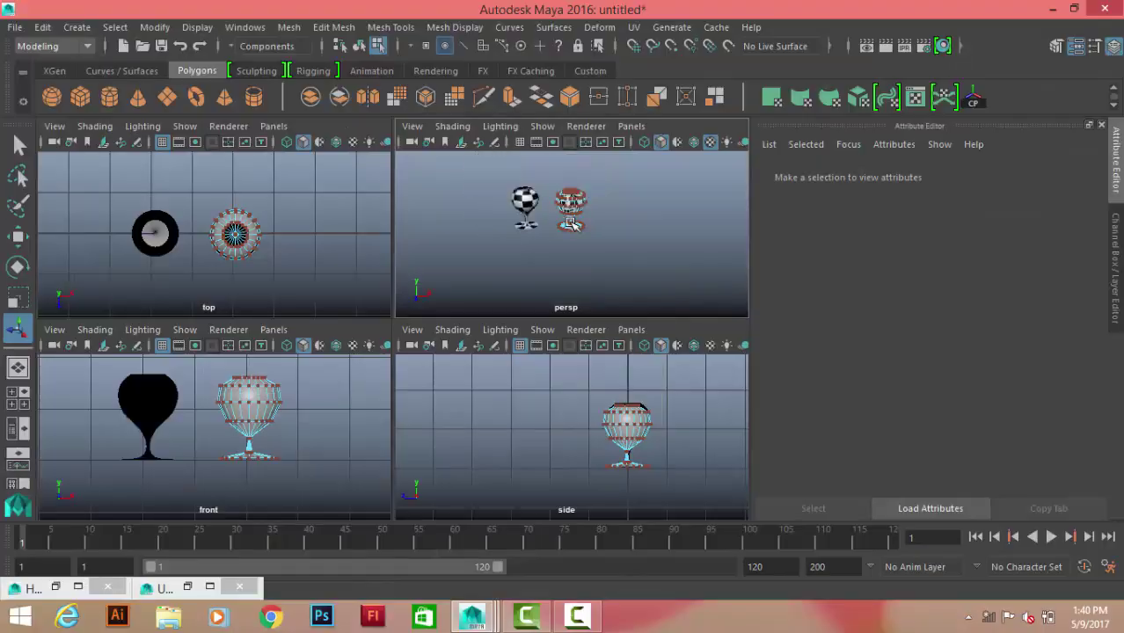
pyautogui.press('space')
pyautogui.scroll(8, 479, 281)
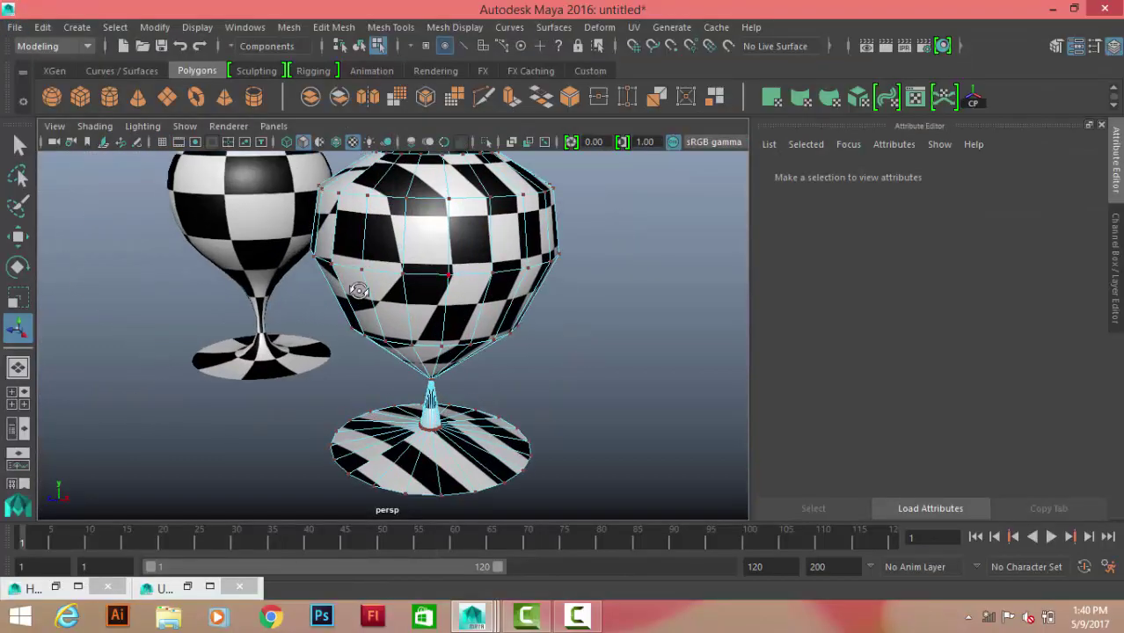
pyautogui.moveTo(479, 281)
pyautogui.keyDown('alt'); pyautogui.mouseDown()
pyautogui.moveTo(546, 275)
pyautogui.moveTo(371, 284)
pyautogui.moveTo(387, 202)
pyautogui.mouseUp(); pyautogui.keyUp('alt')
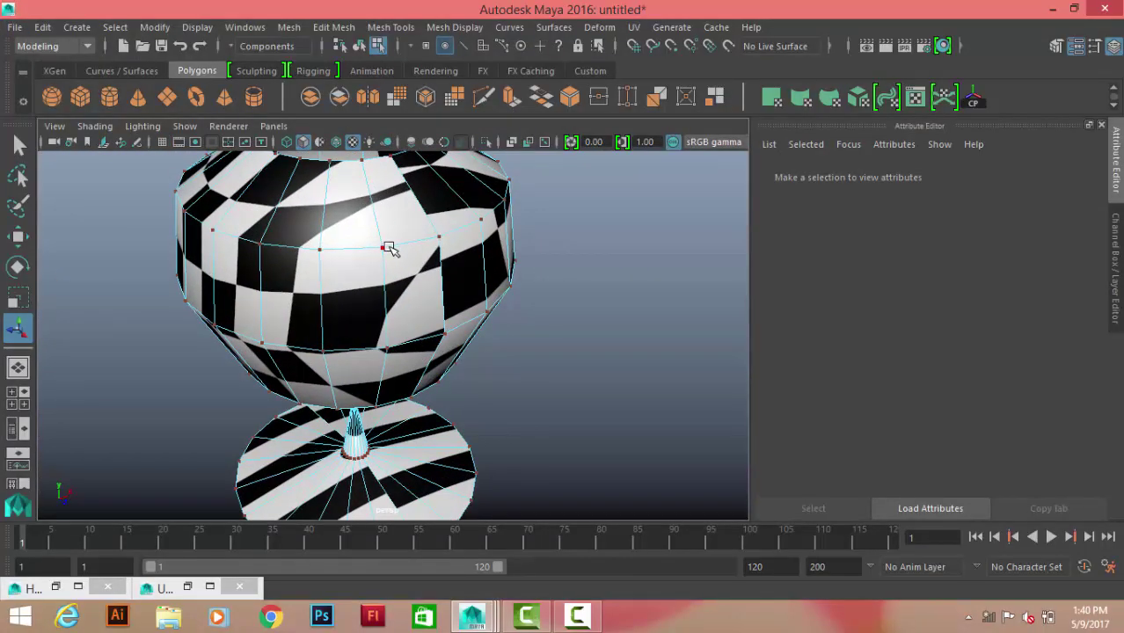
pyautogui.scroll(-5, 573, 305)
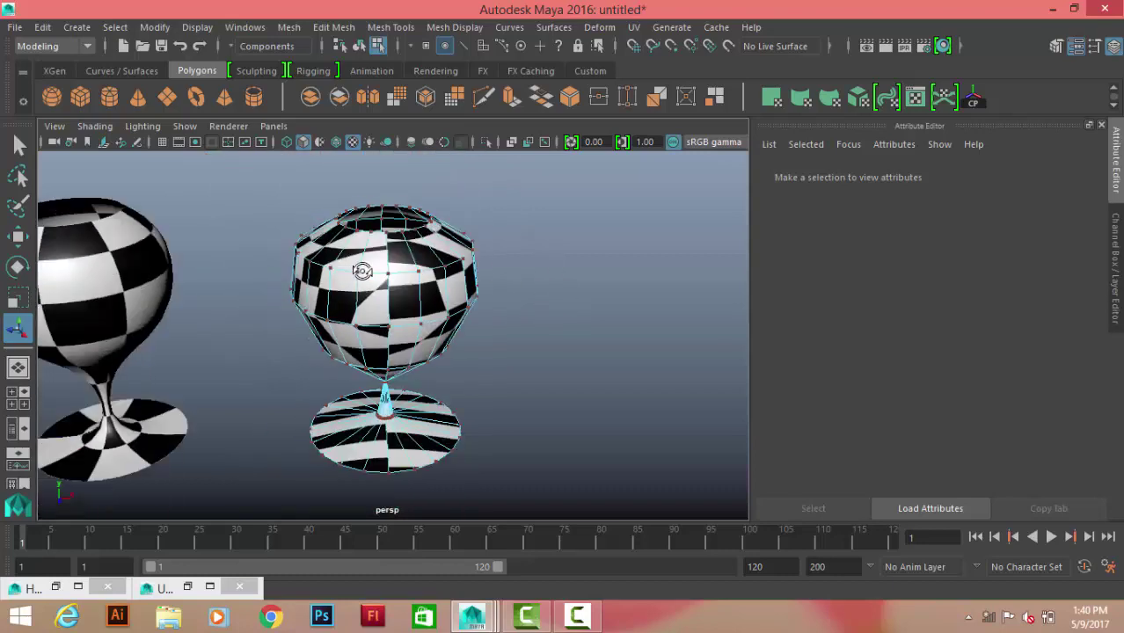
pyautogui.keyDown('alt'); pyautogui.moveTo(364, 196); pyautogui.dragTo(412, 283); pyautogui.keyUp('alt')
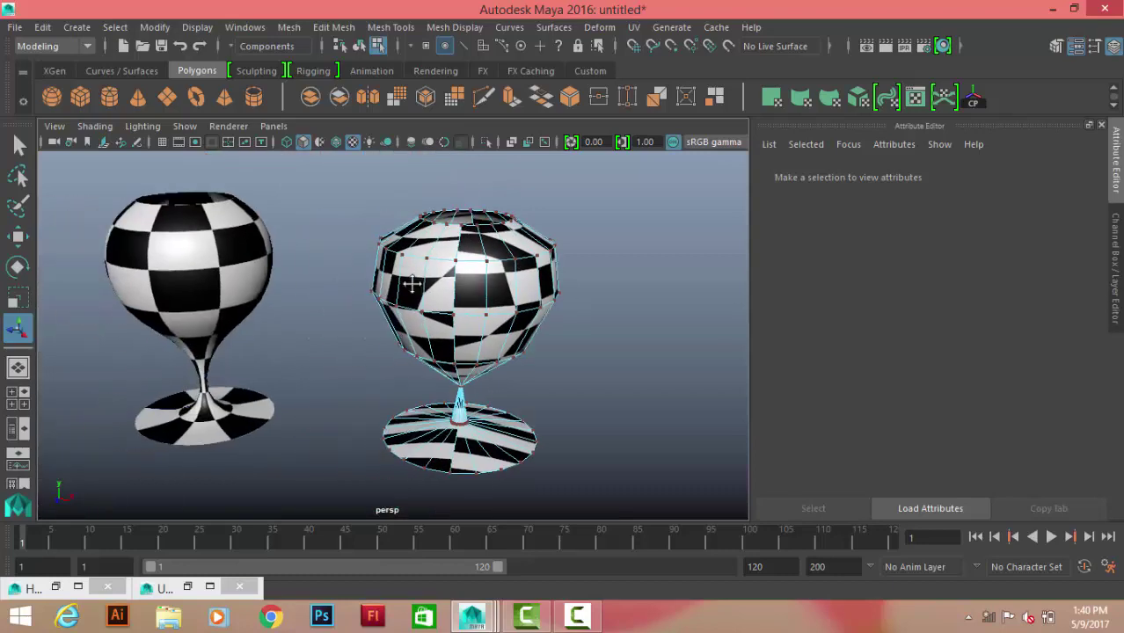
pyautogui.click(199, 587)
pyautogui.moveTo(755, 201); pyautogui.dragTo(844, 198, button='right')
pyautogui.click(1053, 8)
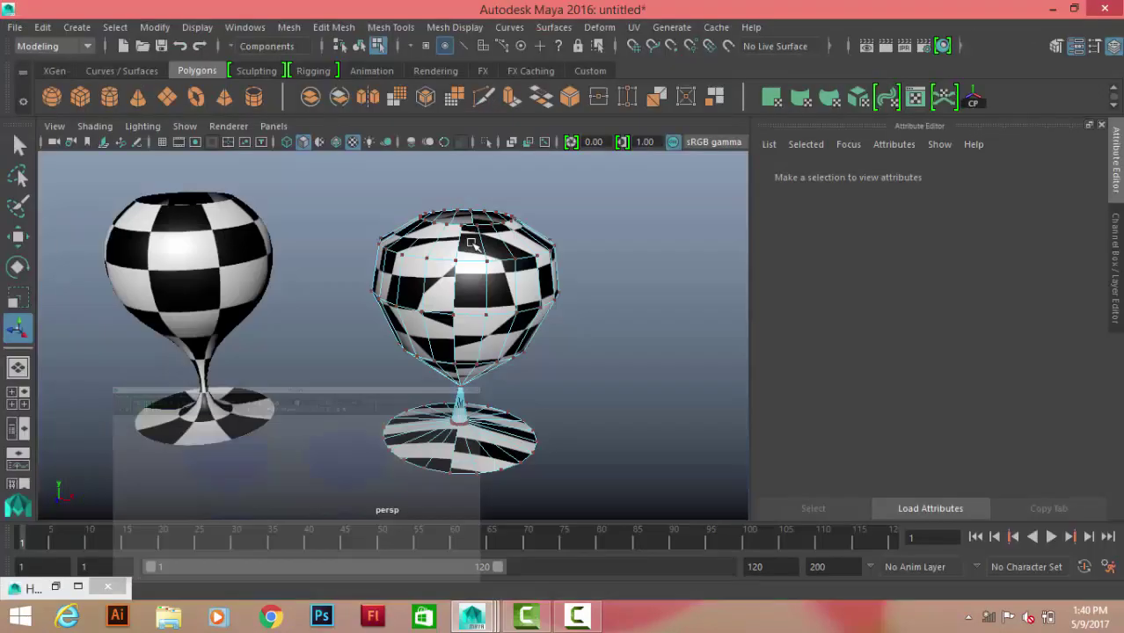
# Assign the existing blinn1 material to the goblet in object mode
pyautogui.moveTo(459, 156); pyautogui.dragTo(539, 135, button='right')
pyautogui.scroll(3, 396, 308)
pyautogui.moveTo(393, 158); pyautogui.dragTo(403, 570, button='right')
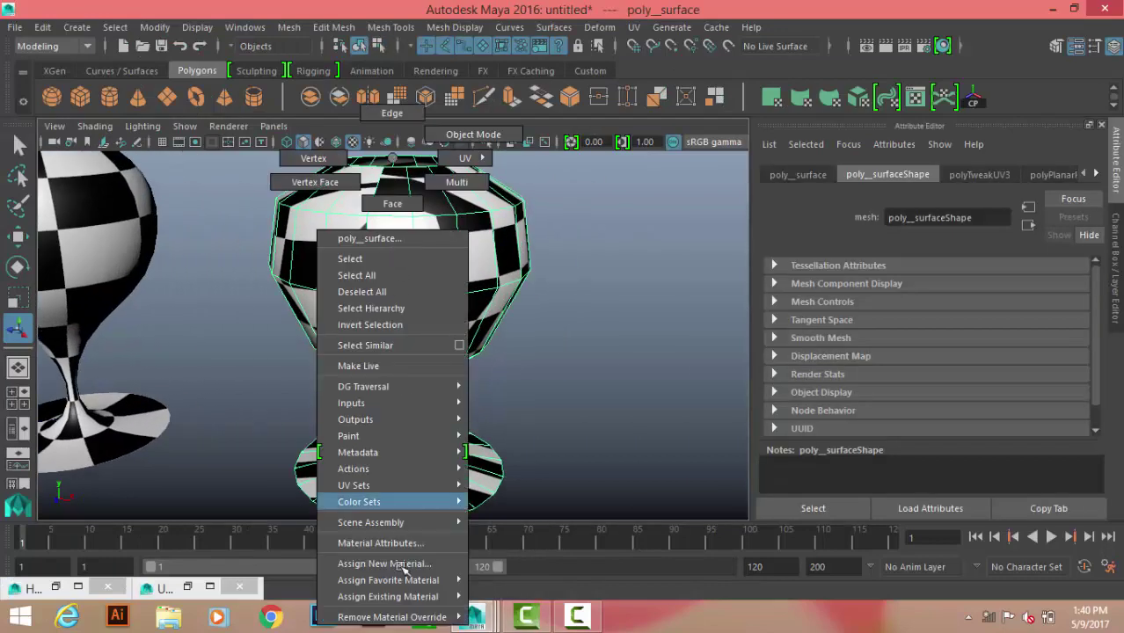
pyautogui.moveTo(465, 159)
pyautogui.mouseDown(button='right')
pyautogui.moveTo(476, 607)
pyautogui.moveTo(576, 580)
pyautogui.mouseUp(button='right')
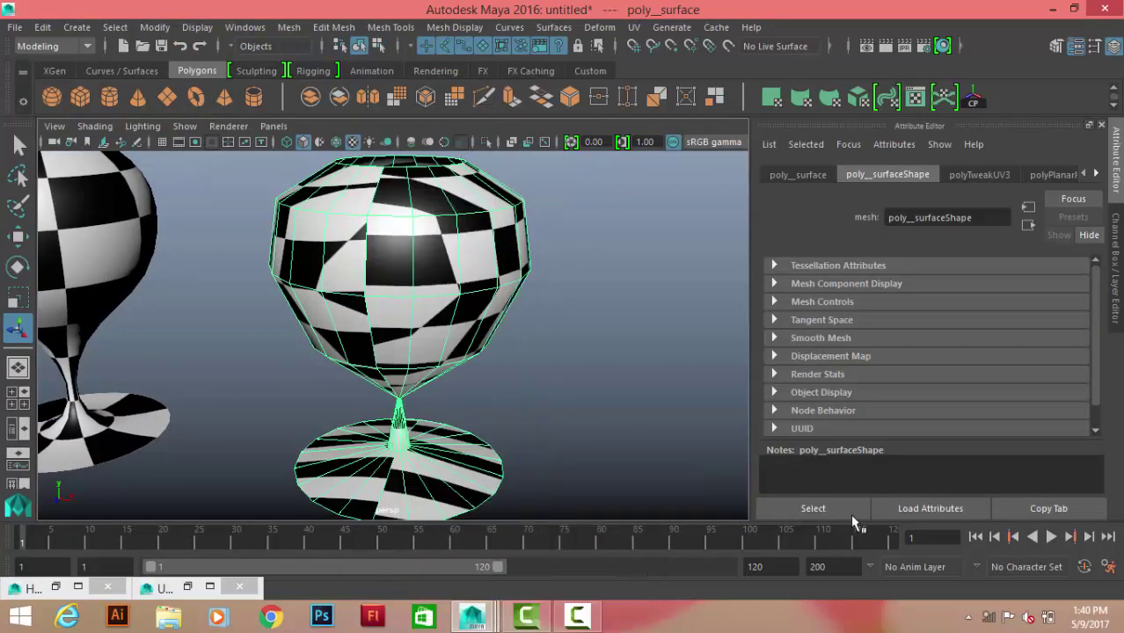
# Break blinn1's Color connection to checker1 and connect a new File texture instead
pyautogui.click(1097, 175)
pyautogui.click(1097, 174)
pyautogui.click(1097, 174)
pyautogui.click(1053, 174)
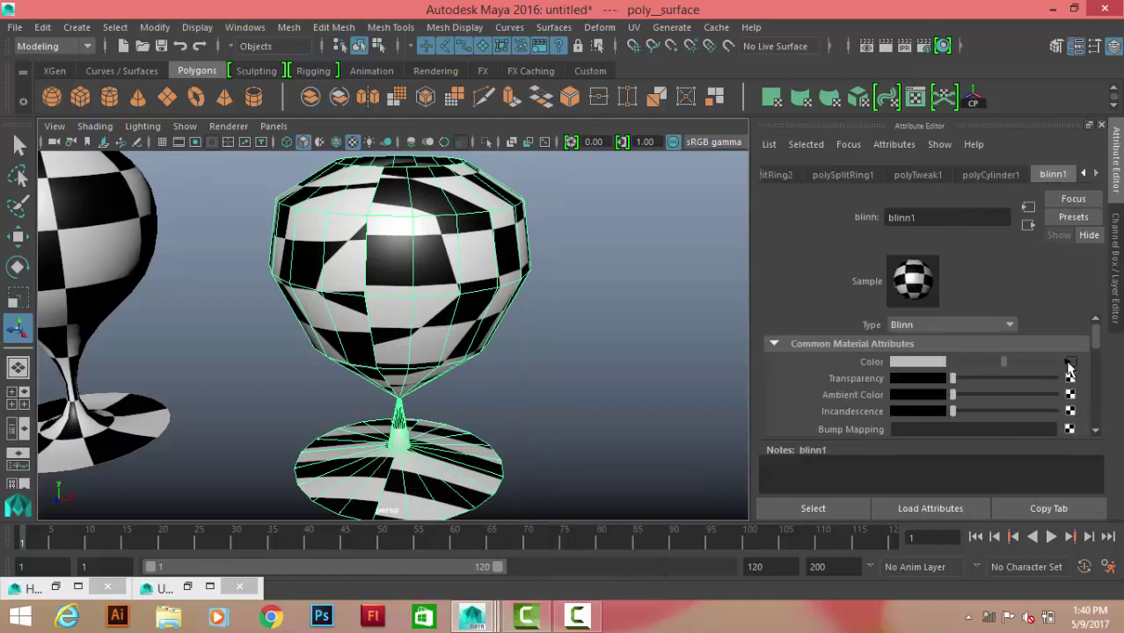
pyautogui.click(1069, 363)
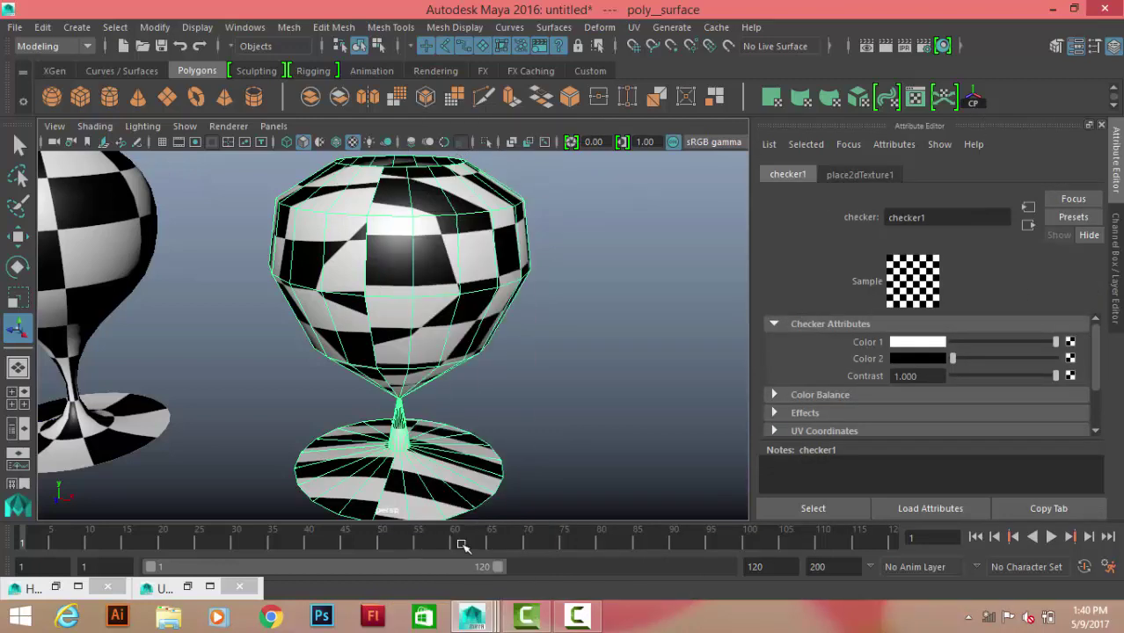
pyautogui.click(1029, 225)
pyautogui.rightClick(880, 362)
pyautogui.click(929, 406)
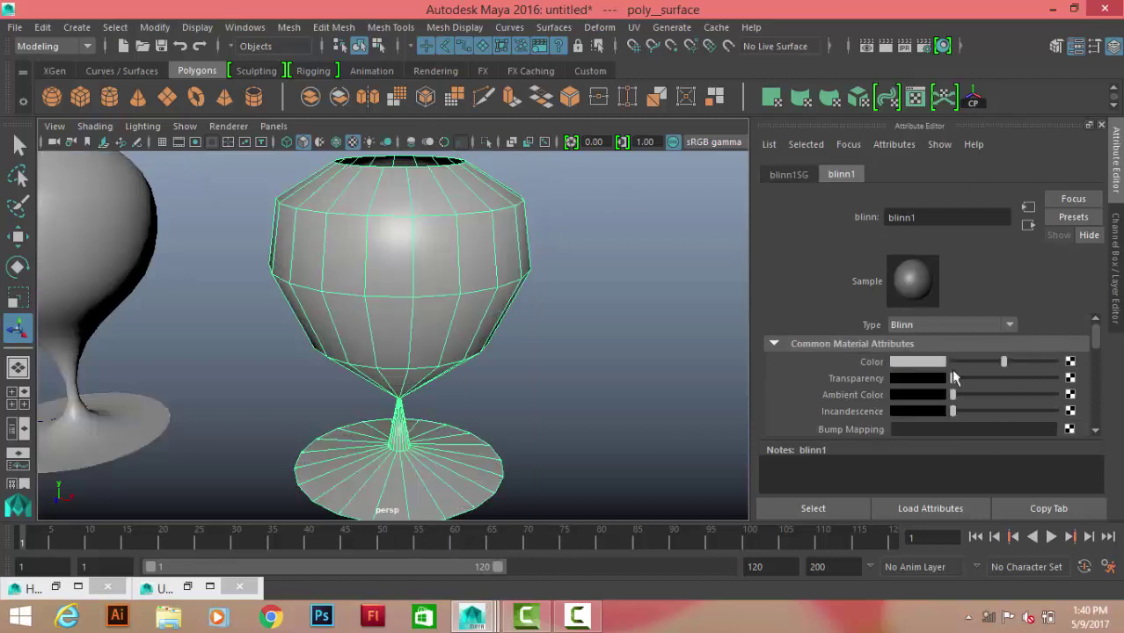
pyautogui.click(1071, 364)
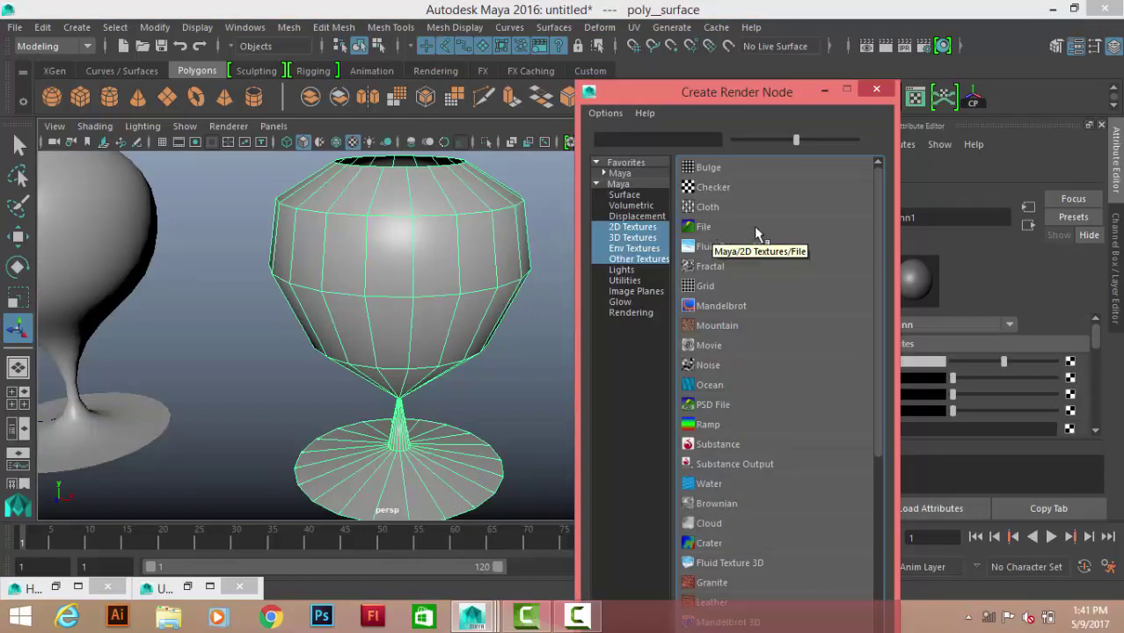
pyautogui.click(704, 227)
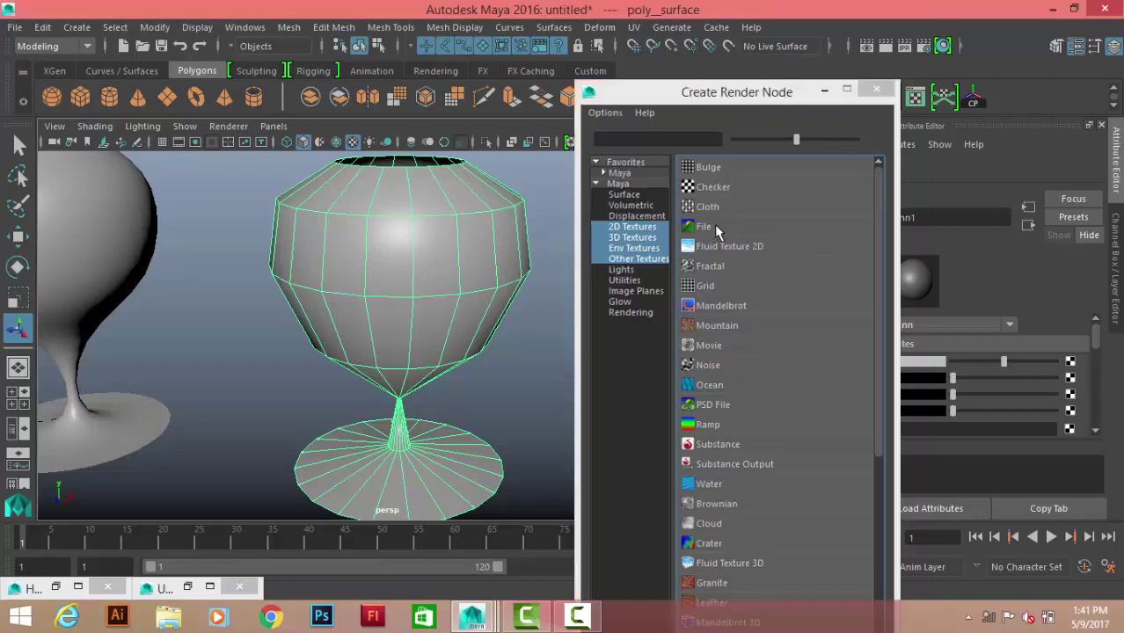
# Load logo.jpg from the Desktop into file1, then orbit and select the left goblet
pyautogui.click(1075, 402)
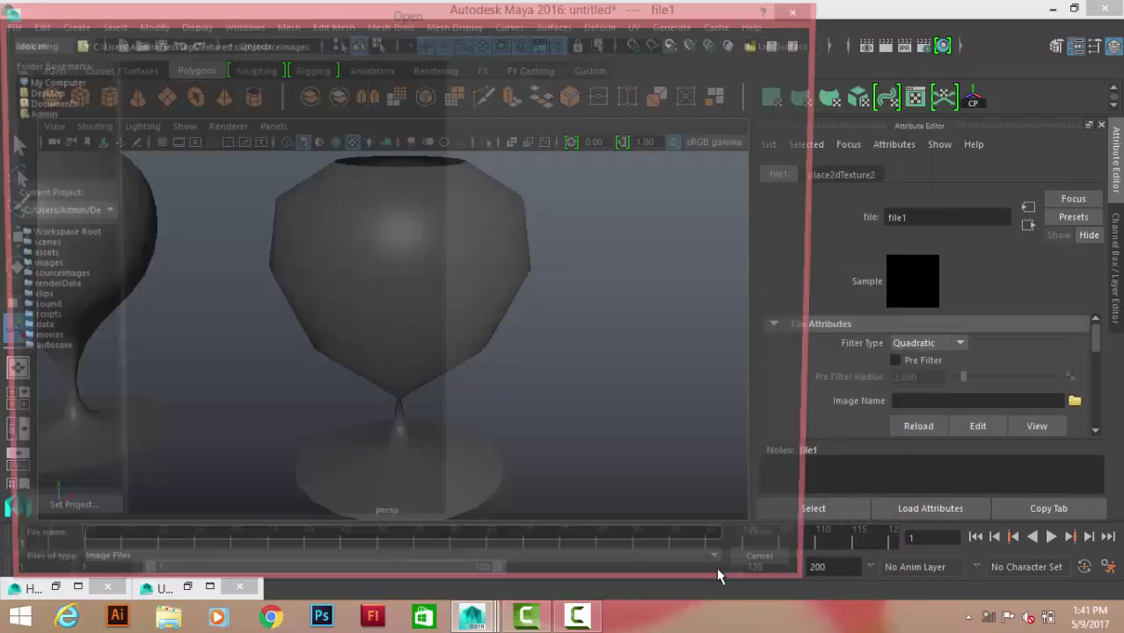
pyautogui.click(37, 92)
pyautogui.click(155, 134)
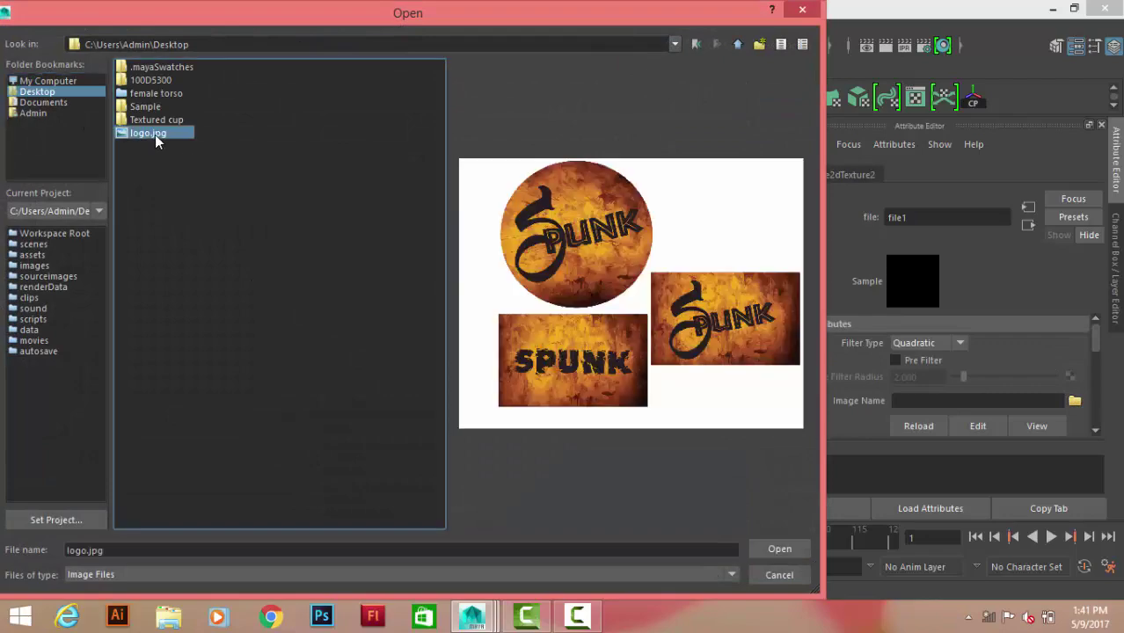
pyautogui.click(779, 549)
pyautogui.moveTo(389, 252)
pyautogui.keyDown('alt'); pyautogui.mouseDown()
pyautogui.moveTo(585, 339)
pyautogui.moveTo(449, 300)
pyautogui.moveTo(545, 374)
pyautogui.moveTo(430, 301)
pyautogui.moveTo(195, 250)
pyautogui.moveTo(327, 257)
pyautogui.moveTo(612, 344)
pyautogui.moveTo(493, 299)
pyautogui.moveTo(545, 271)
pyautogui.moveTo(273, 288)
pyautogui.mouseUp(); pyautogui.keyUp('alt')
pyautogui.click(274, 288)
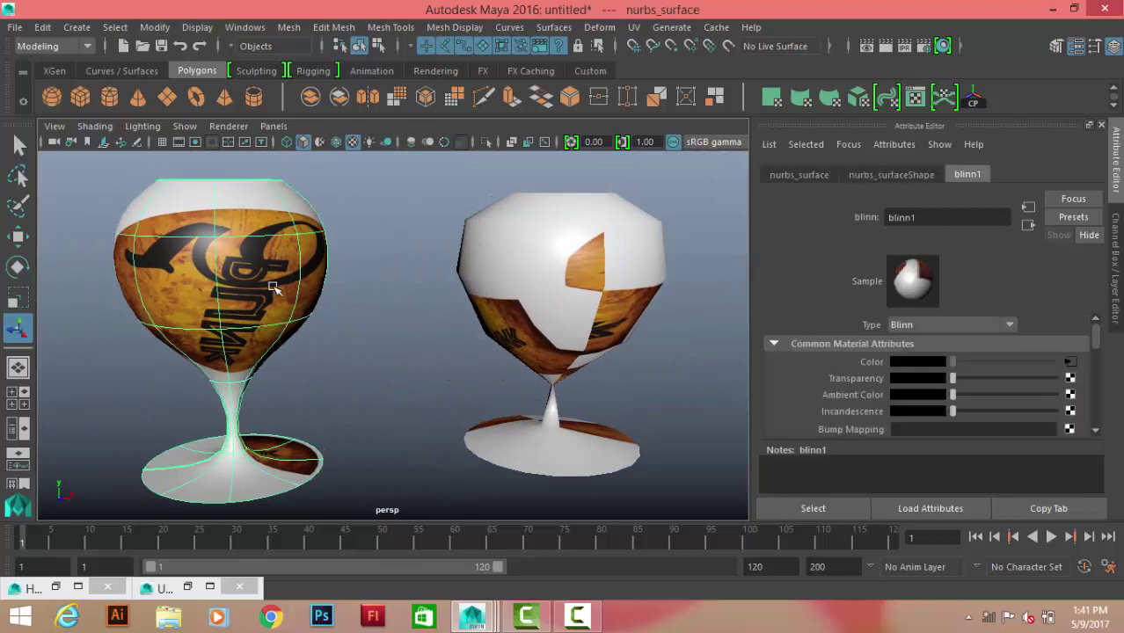
# On the right goblet, disconnect the logo from blinn1's Color and connect a new Checker texture (checker2)
pyautogui.click(357, 264)
pyautogui.moveTo(356, 264)
pyautogui.keyDown('alt'); pyautogui.mouseDown()
pyautogui.moveTo(370, 340)
pyautogui.moveTo(484, 255)
pyautogui.mouseUp(); pyautogui.keyUp('alt')
pyautogui.click(472, 254)
pyautogui.moveTo(462, 238); pyautogui.dragTo(457, 198, button='right')
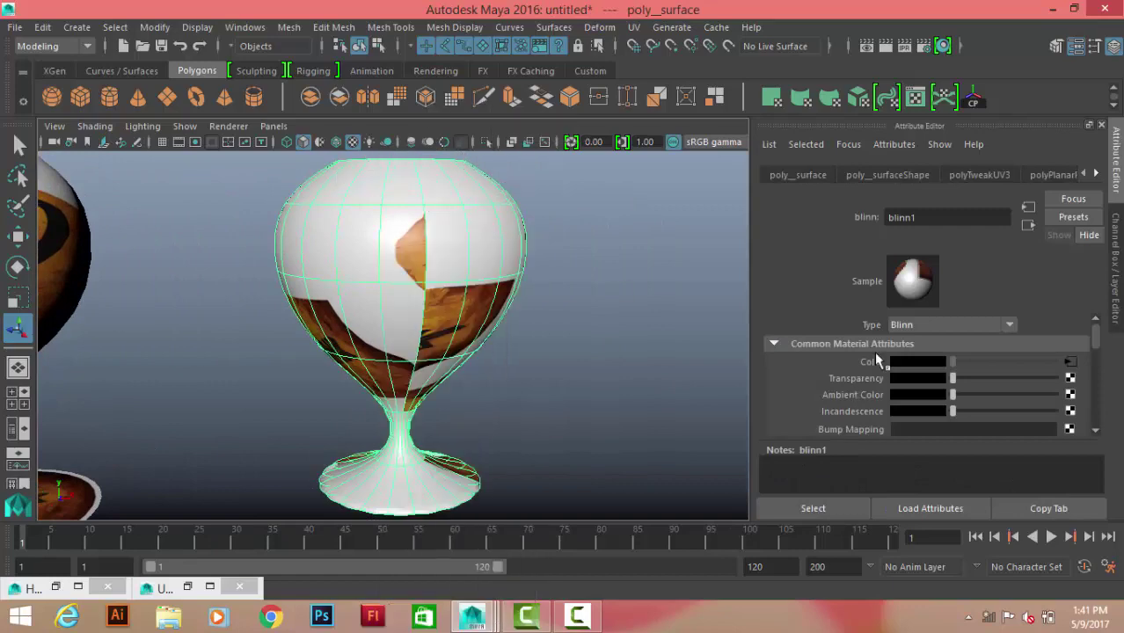
pyautogui.rightClick(884, 363)
pyautogui.click(924, 397)
pyautogui.click(1070, 362)
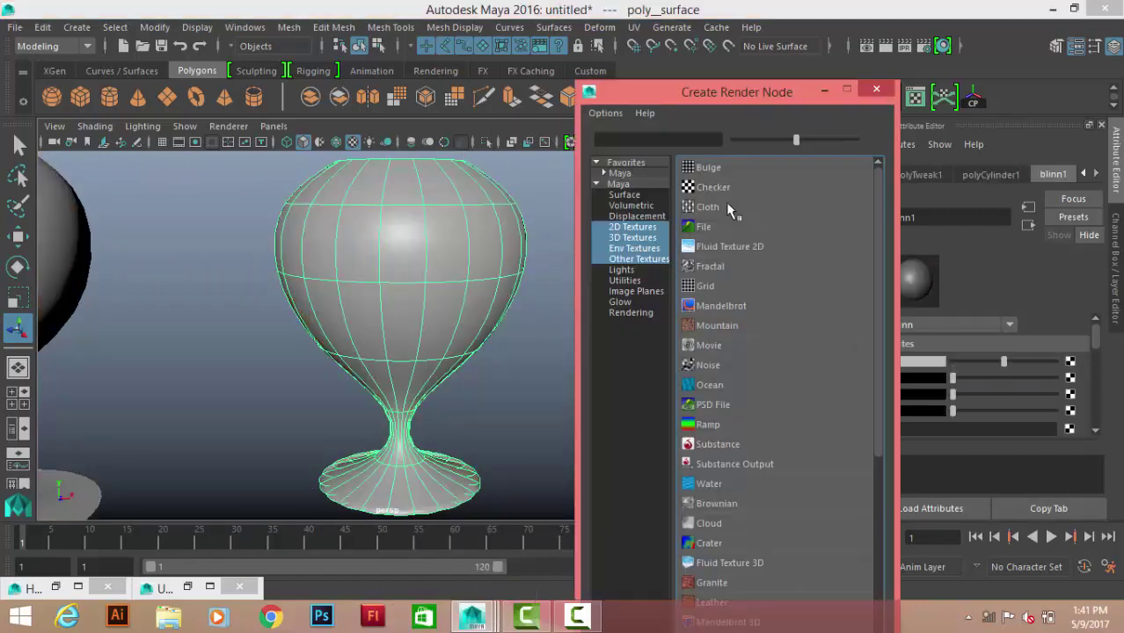
pyautogui.click(717, 187)
pyautogui.keyDown('alt'); pyautogui.moveTo(373, 286); pyautogui.dragTo(270, 281); pyautogui.keyUp('alt')
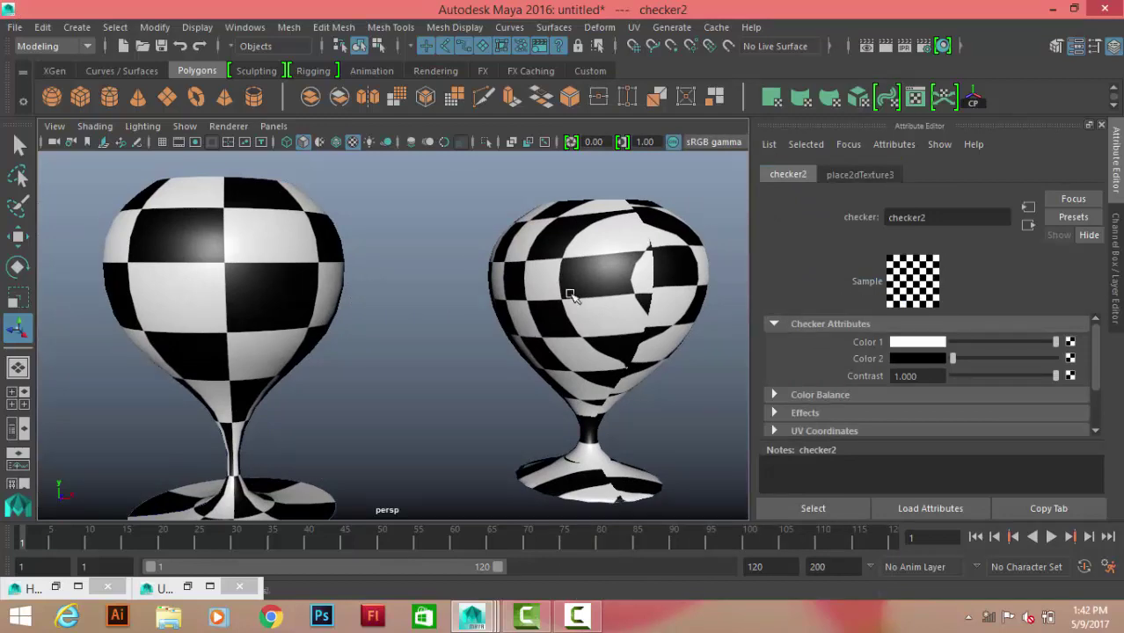
pyautogui.moveTo(126, 268)
pyautogui.keyDown('alt'); pyautogui.mouseDown(button='right')
pyautogui.moveTo(276, 365)
pyautogui.moveTo(253, 316)
pyautogui.mouseUp(button='right'); pyautogui.keyUp('alt')
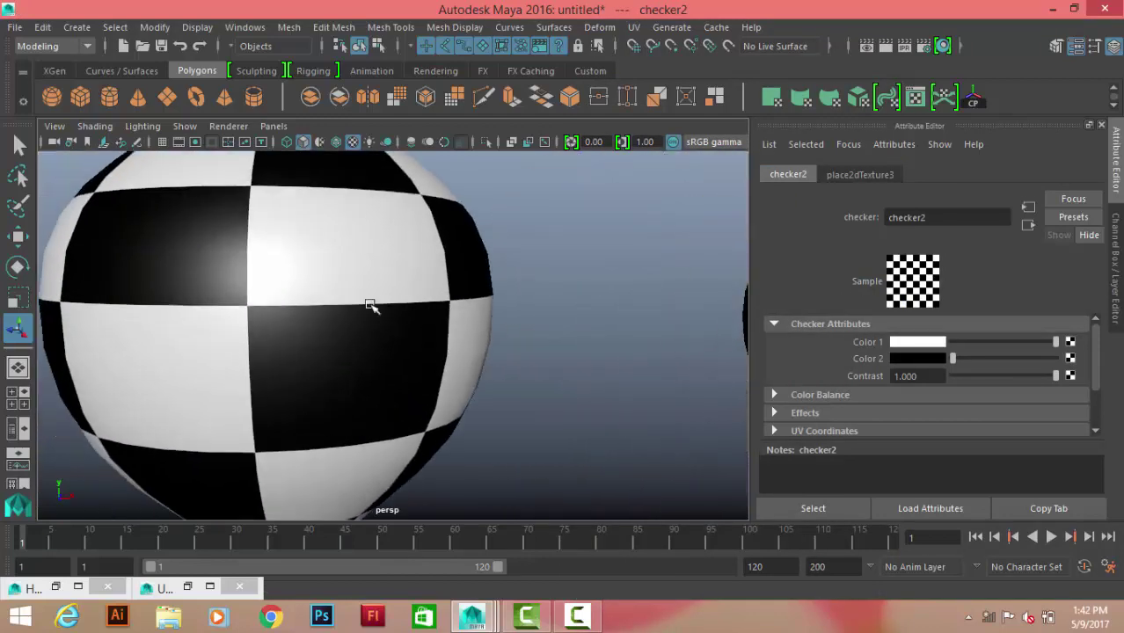
# Frame both checkered goblets, move in on the balloon goblet and select it
pyautogui.press('a')
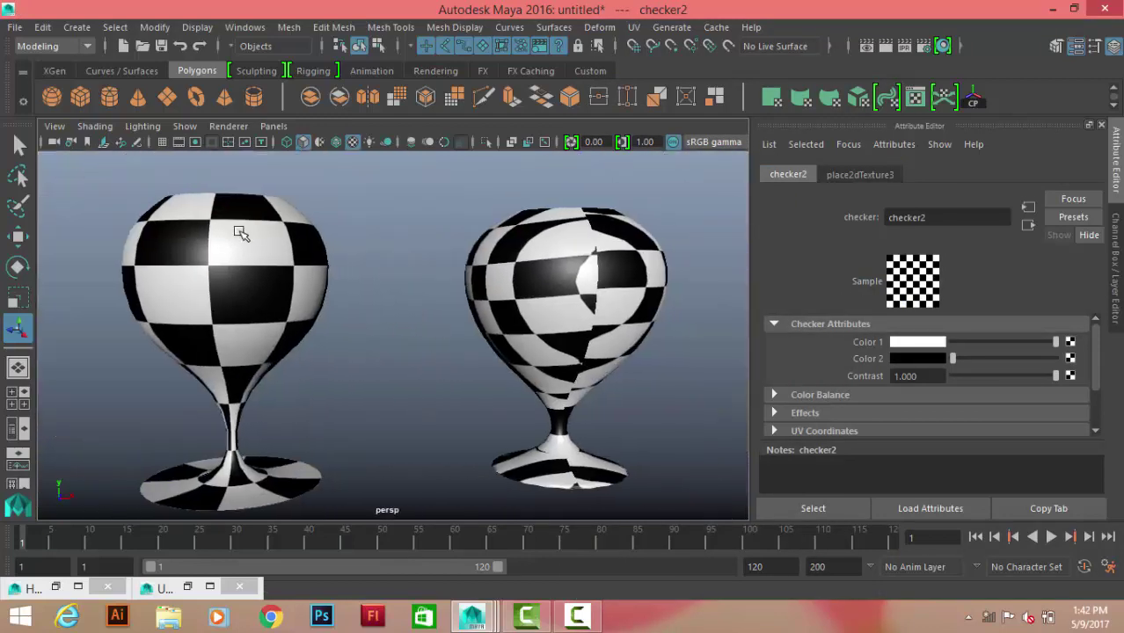
pyautogui.keyDown('alt'); pyautogui.moveTo(262, 325); pyautogui.dragTo(206, 377); pyautogui.keyUp('alt')
pyautogui.moveTo(205, 376)
pyautogui.keyDown('alt'); pyautogui.mouseDown(button='right')
pyautogui.moveTo(557, 432)
pyautogui.moveTo(371, 334)
pyautogui.moveTo(376, 377)
pyautogui.mouseUp(button='right'); pyautogui.keyUp('alt')
pyautogui.moveTo(377, 377)
pyautogui.keyDown('alt'); pyautogui.mouseDown()
pyautogui.moveTo(297, 314)
pyautogui.moveTo(354, 389)
pyautogui.mouseUp(); pyautogui.keyUp('alt')
pyautogui.moveTo(354, 389)
pyautogui.keyDown('alt'); pyautogui.mouseDown(button='right')
pyautogui.moveTo(244, 327)
pyautogui.moveTo(310, 317)
pyautogui.mouseUp(button='right'); pyautogui.keyUp('alt')
pyautogui.keyDown('alt'); pyautogui.moveTo(311, 317); pyautogui.dragTo(261, 293, button='middle'); pyautogui.keyUp('alt')
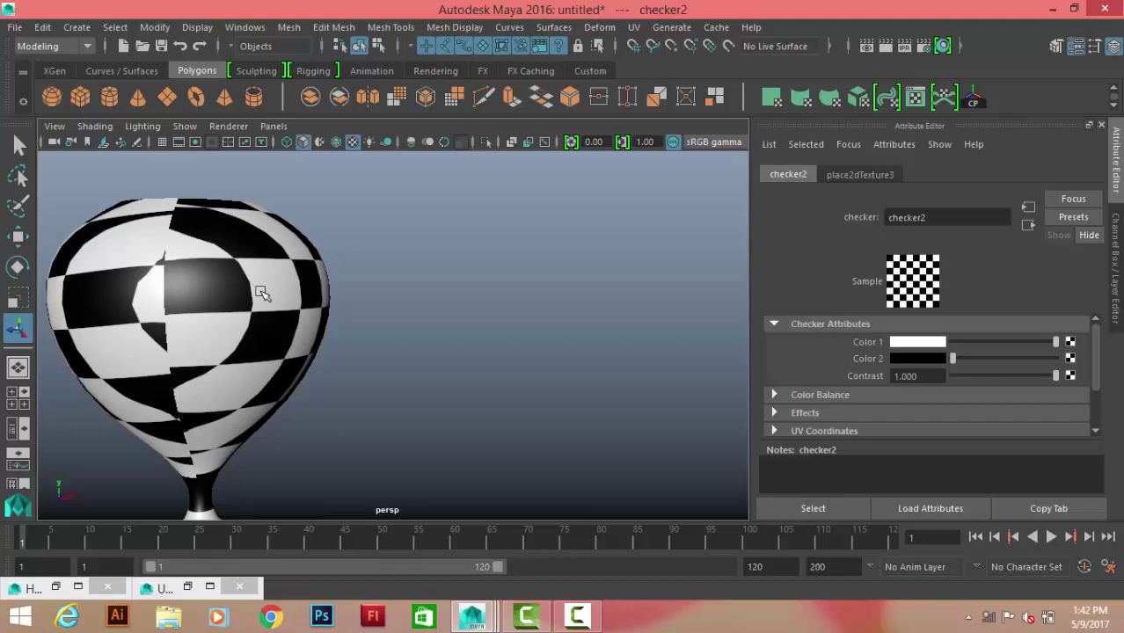
pyautogui.click(213, 310)
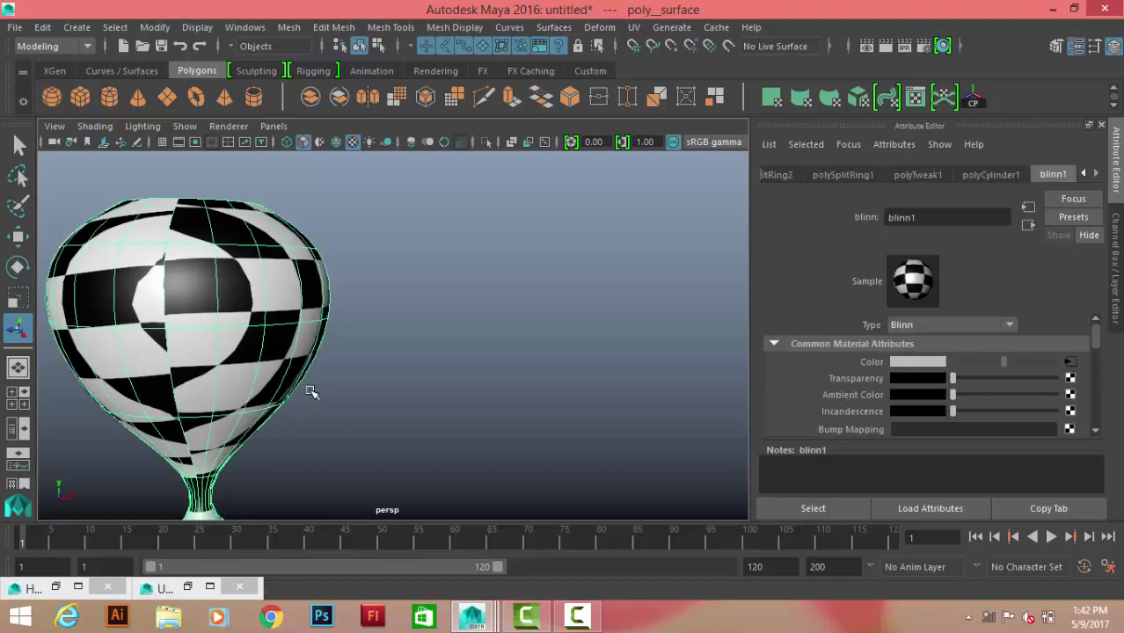
# Isolate the balloon goblet, frame it, and restore its UV Editor full-screen
pyautogui.keyDown('alt'); pyautogui.moveTo(310, 391); pyautogui.dragTo(602, 352, button='middle'); pyautogui.keyUp('alt')
pyautogui.click(485, 141)
pyautogui.press('f')
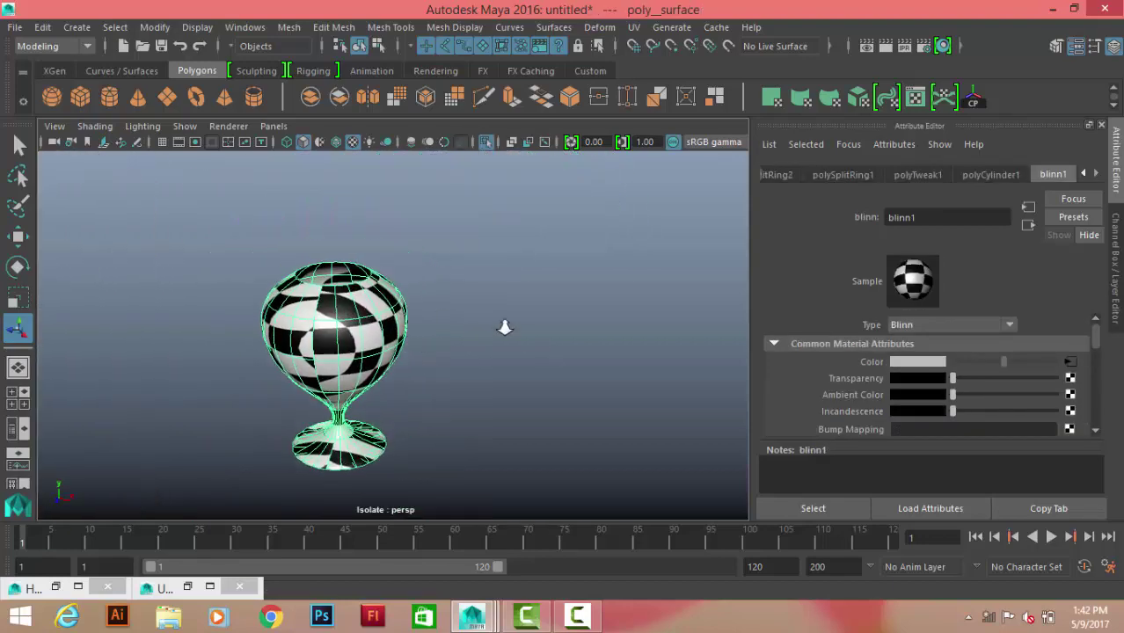
pyautogui.click(209, 586)
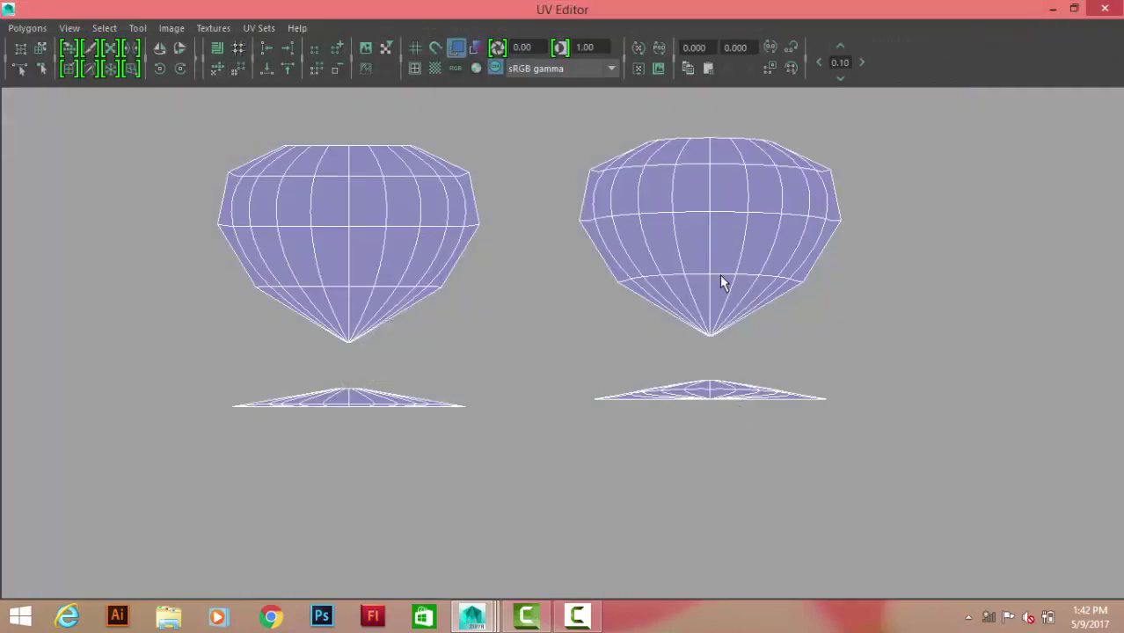
# Select the right UV shell, then shrink the UV window and orbit to the goblet's underside
pyautogui.moveTo(720, 282); pyautogui.dragTo(783, 239, button='right')
pyautogui.doubleClick(760, 279)
pyautogui.doubleClick(1035, 10)
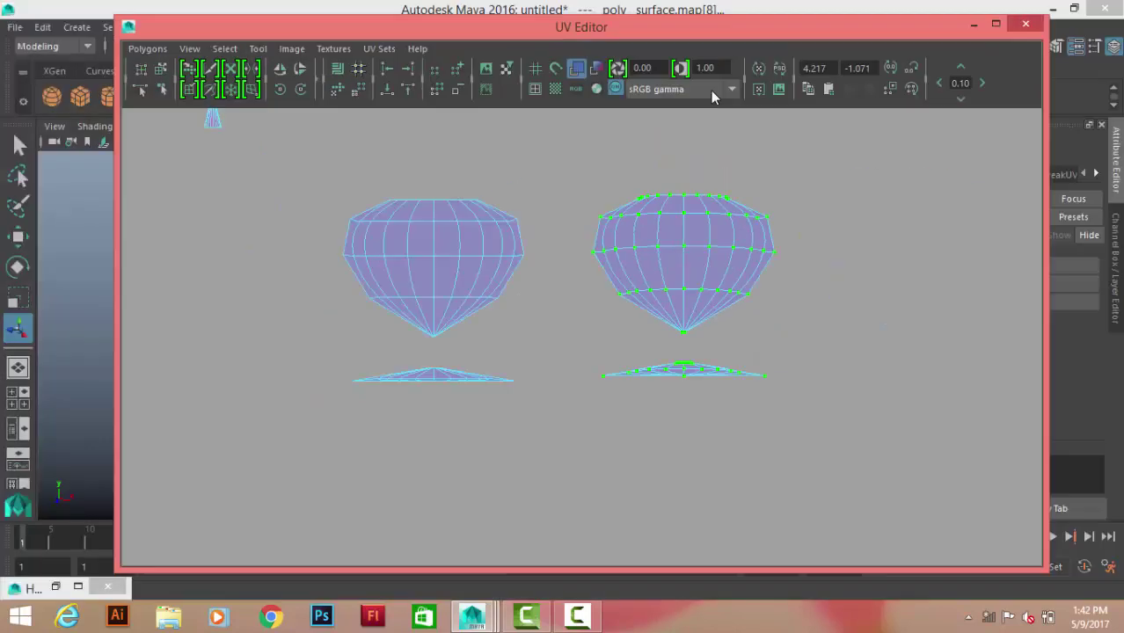
pyautogui.moveTo(880, 26); pyautogui.dragTo(16, 207)
pyautogui.keyDown('alt'); pyautogui.moveTo(607, 373); pyautogui.dragTo(528, 334); pyautogui.keyUp('alt')
pyautogui.scroll(5, 508, 391)
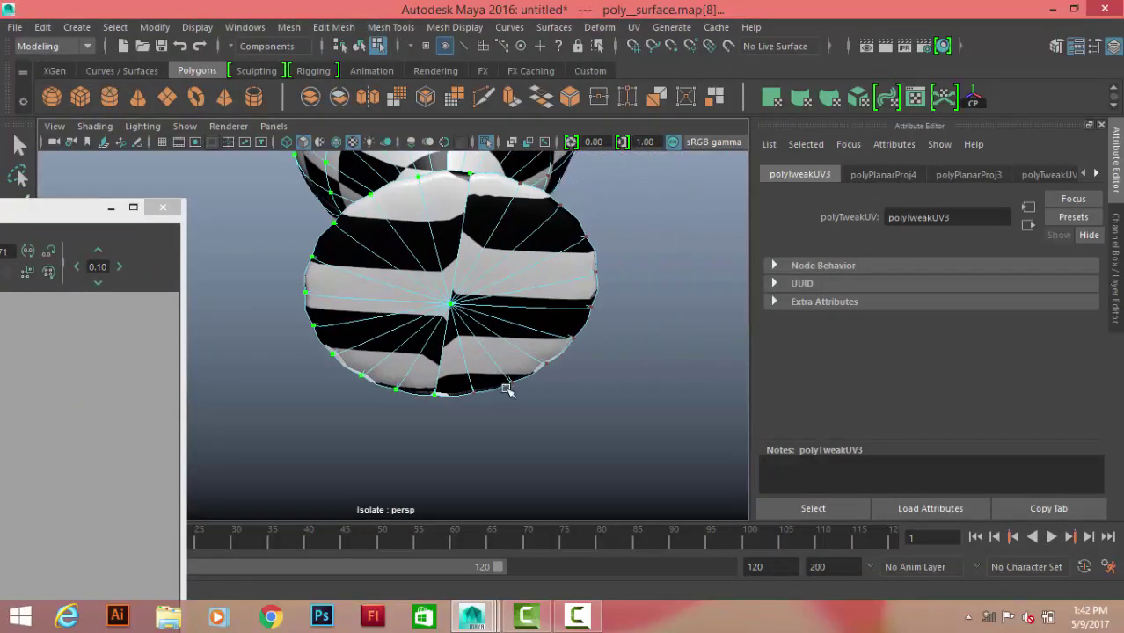
# In edge mode, select the base edge loop and apply Cut UVs
pyautogui.moveTo(476, 158); pyautogui.dragTo(477, 203, button='right')
pyautogui.scroll(3, 447, 196)
pyautogui.rightClick(476, 158)
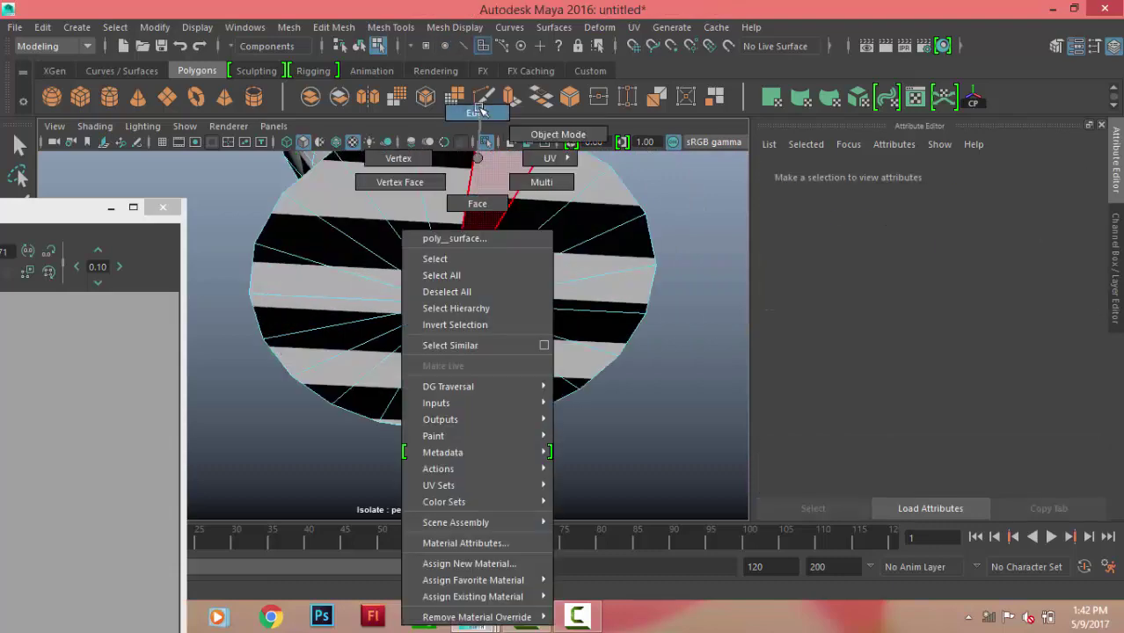
pyautogui.click(477, 112)
pyautogui.scroll(-3, 515, 369)
pyautogui.doubleClick(547, 363)
pyautogui.scroll(2, 626, 182)
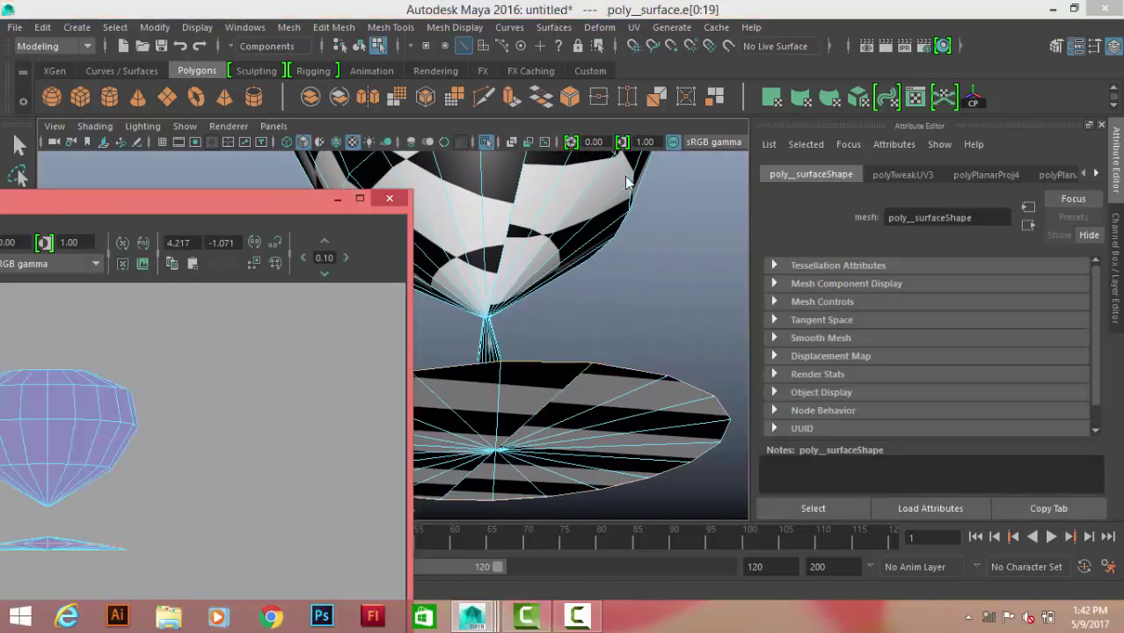
pyautogui.keyDown('shift'); pyautogui.rightClick(827, 273); pyautogui.keyUp('shift')
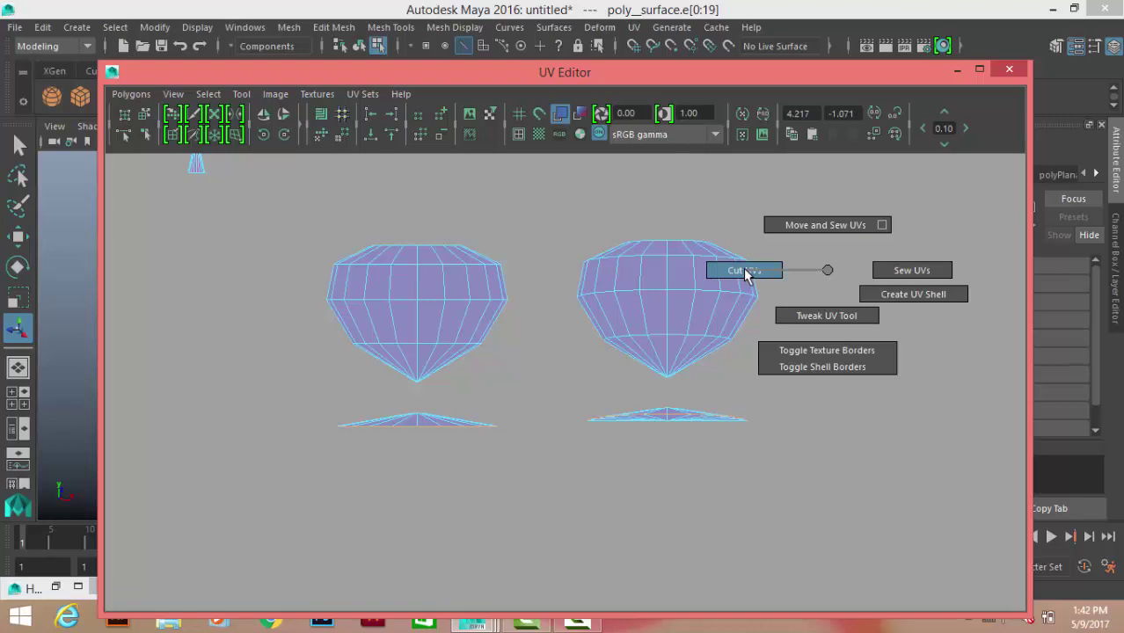
pyautogui.click(745, 275)
# Convert the cut selection To Faces, restore the UV Editor and clear the selection
pyautogui.click(957, 69)
pyautogui.scroll(3, 528, 334)
pyautogui.moveTo(537, 159)
pyautogui.mouseDown(button='right')
pyautogui.moveTo(506, 209)
pyautogui.moveTo(500, 370)
pyautogui.mouseUp(button='right')
pyautogui.keyDown('shift'); pyautogui.rightClick(506, 350); pyautogui.keyUp('shift')
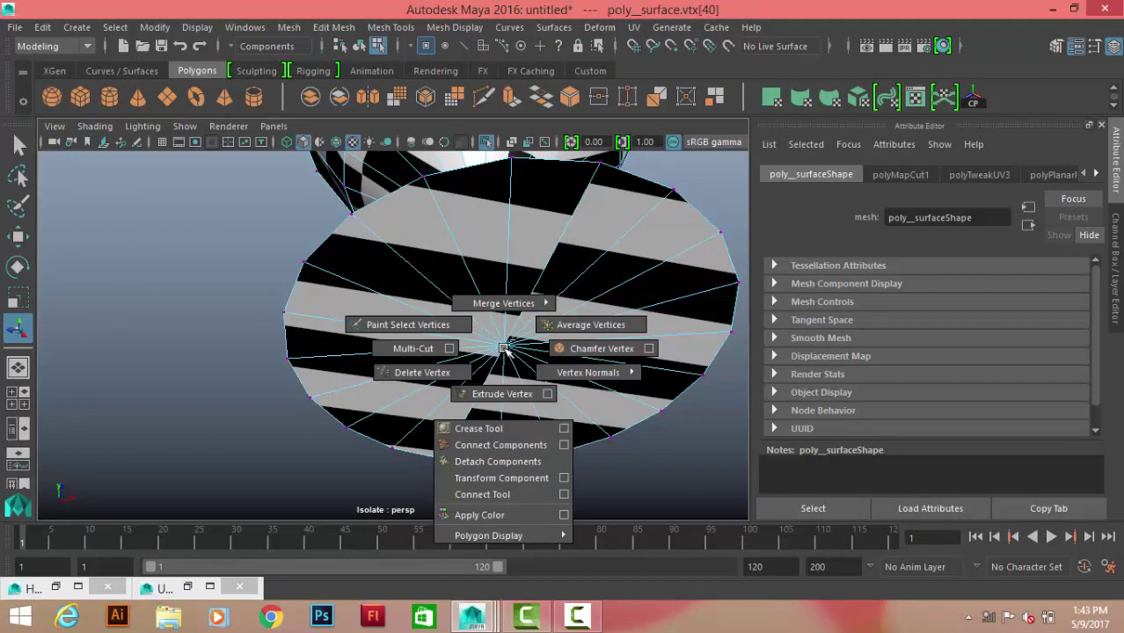
pyautogui.keyDown('ctrl'); pyautogui.rightClick(508, 344); pyautogui.keyUp('ctrl')
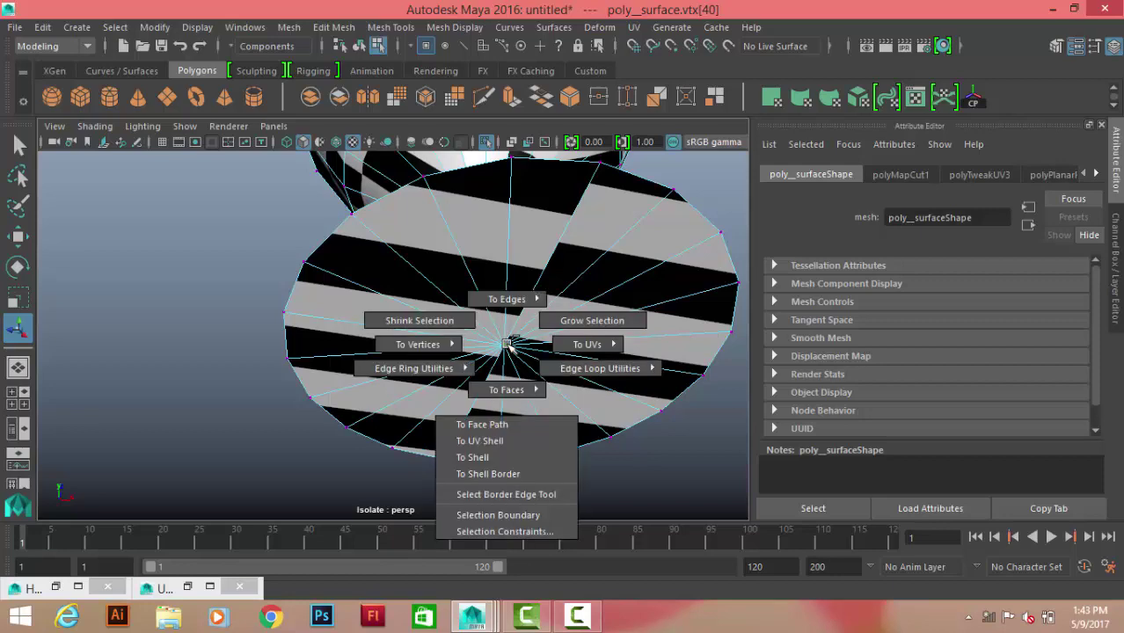
pyautogui.keyDown('ctrl'); pyautogui.moveTo(513, 369); pyautogui.dragTo(527, 435, button='right'); pyautogui.keyUp('ctrl')
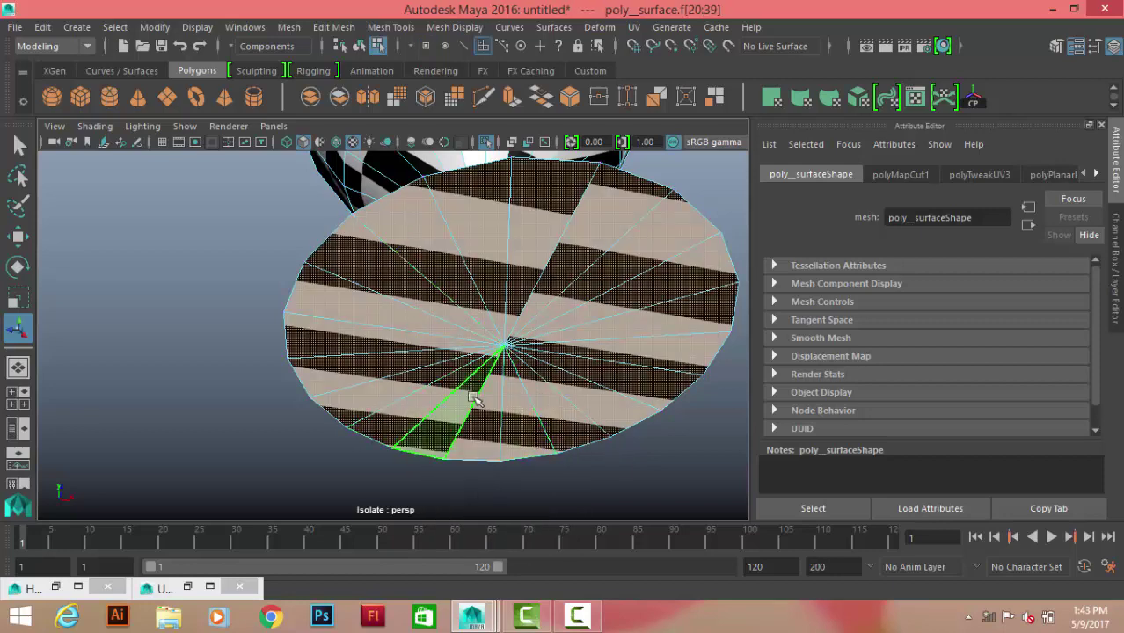
pyautogui.click(196, 581)
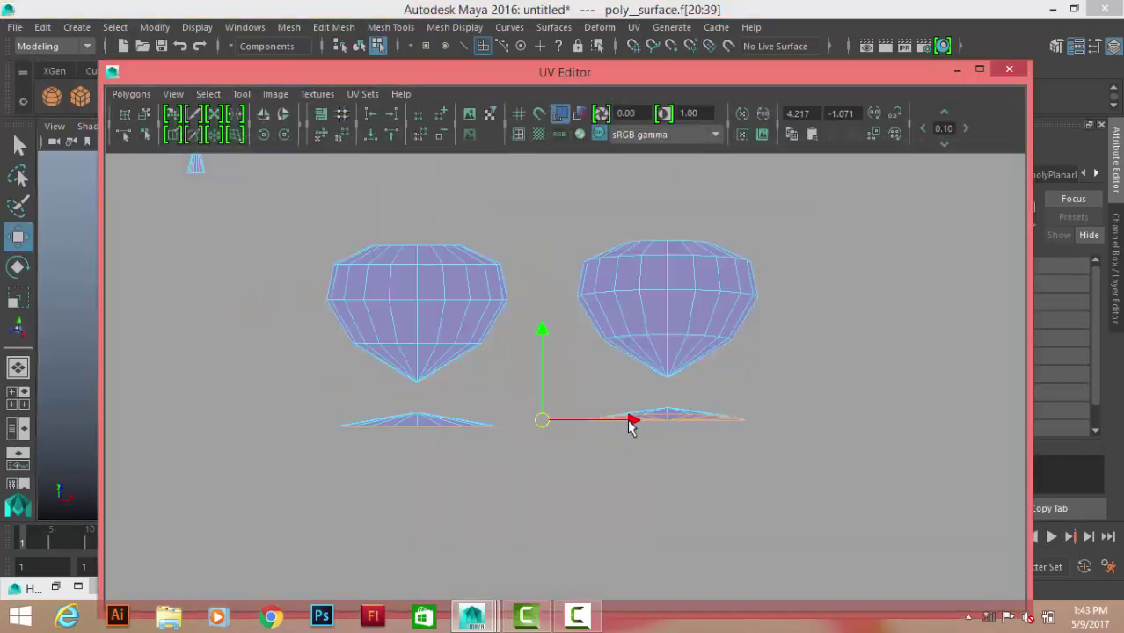
pyautogui.click(775, 507)
# Fit all UV shells in view and select the left goblet half's shell UVs
pyautogui.press('f')
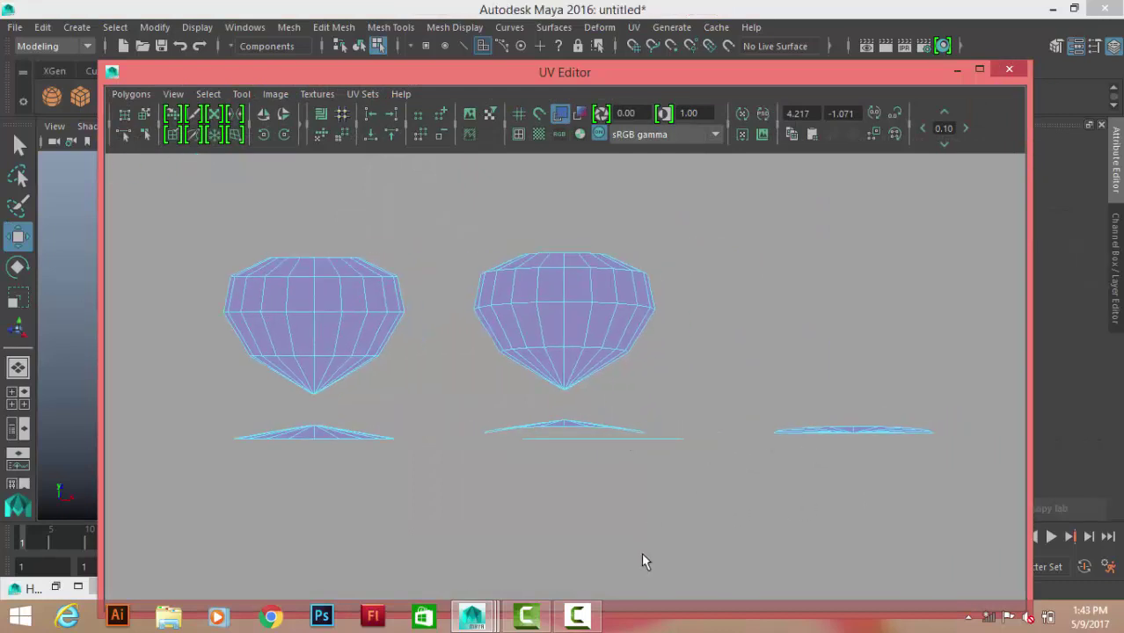
pyautogui.moveTo(588, 276); pyautogui.dragTo(574, 313, button='right')
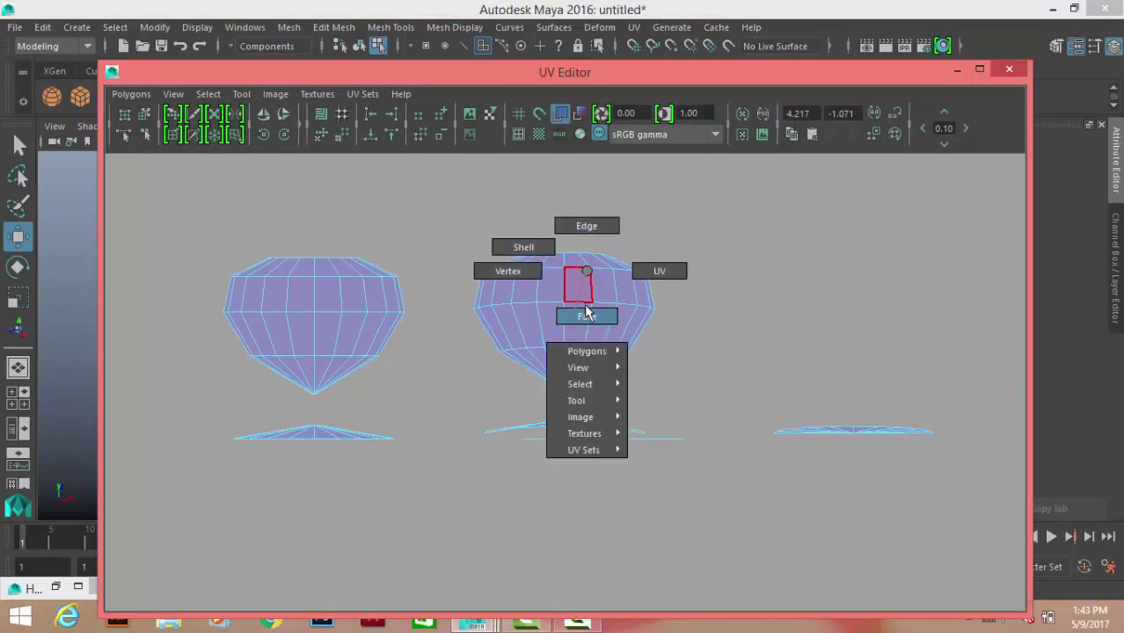
pyautogui.moveTo(412, 493); pyautogui.dragTo(411, 491)
pyautogui.keyDown('shift'); pyautogui.moveTo(825, 186); pyautogui.dragTo(760, 199, button='right'); pyautogui.keyUp('shift')
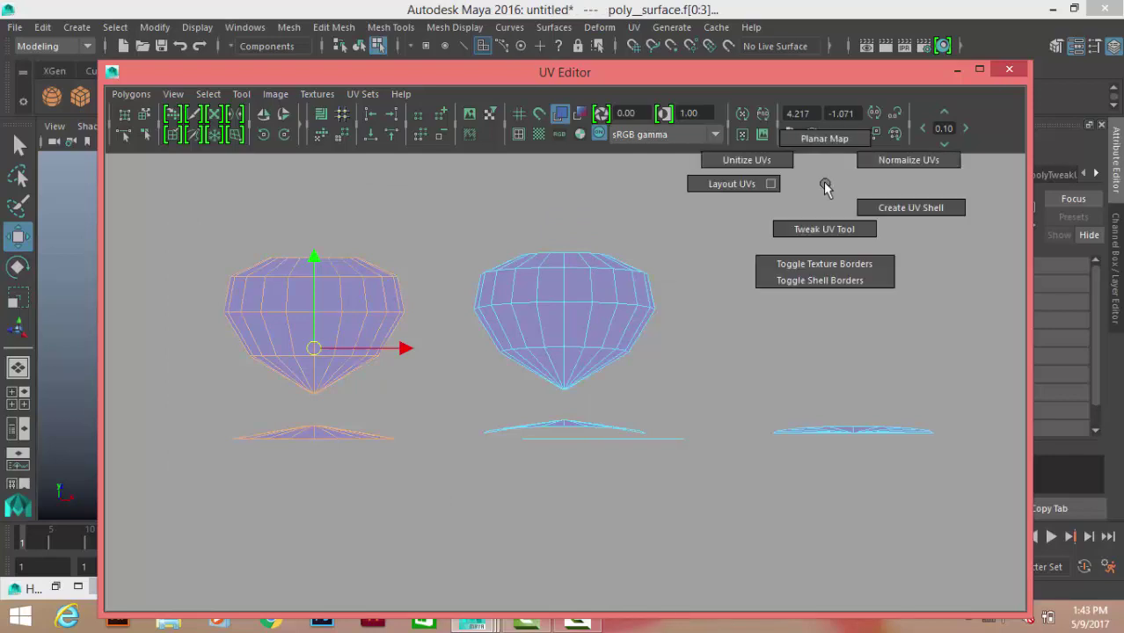
pyautogui.moveTo(385, 289); pyautogui.dragTo(456, 286, button='right')
pyautogui.moveTo(163, 204); pyautogui.dragTo(431, 511)
# Unfold the flat base shell into a half-disc, then unfold and relax the left bowl shell
pyautogui.keyDown('shift'); pyautogui.moveTo(451, 315); pyautogui.dragTo(442, 369, button='right'); pyautogui.keyUp('shift')
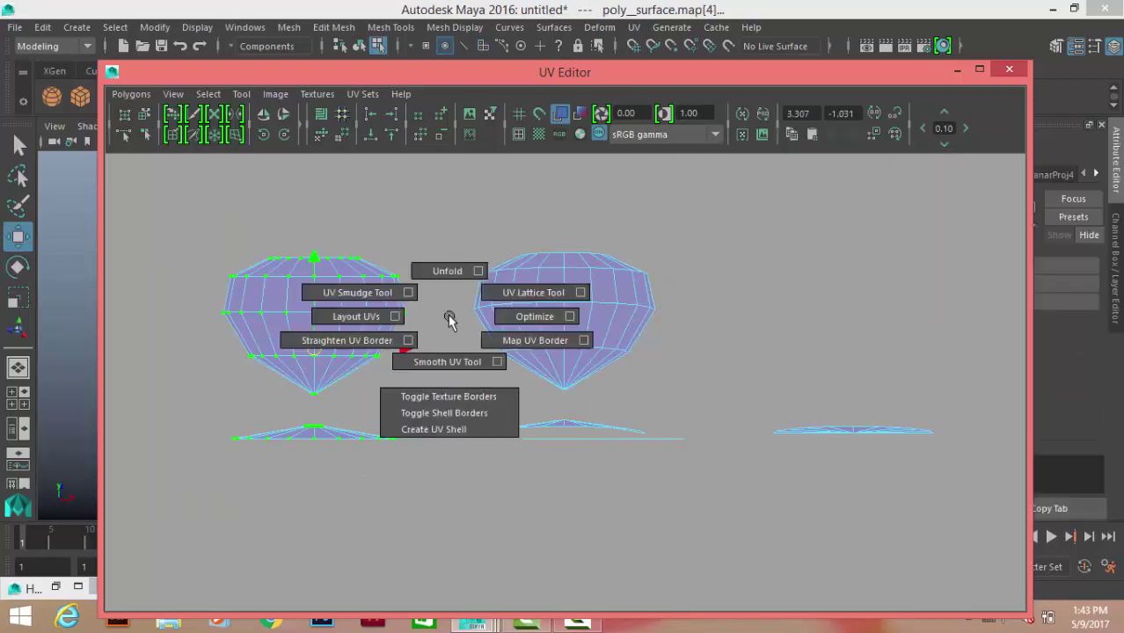
pyautogui.moveTo(213, 443); pyautogui.dragTo(715, 491)
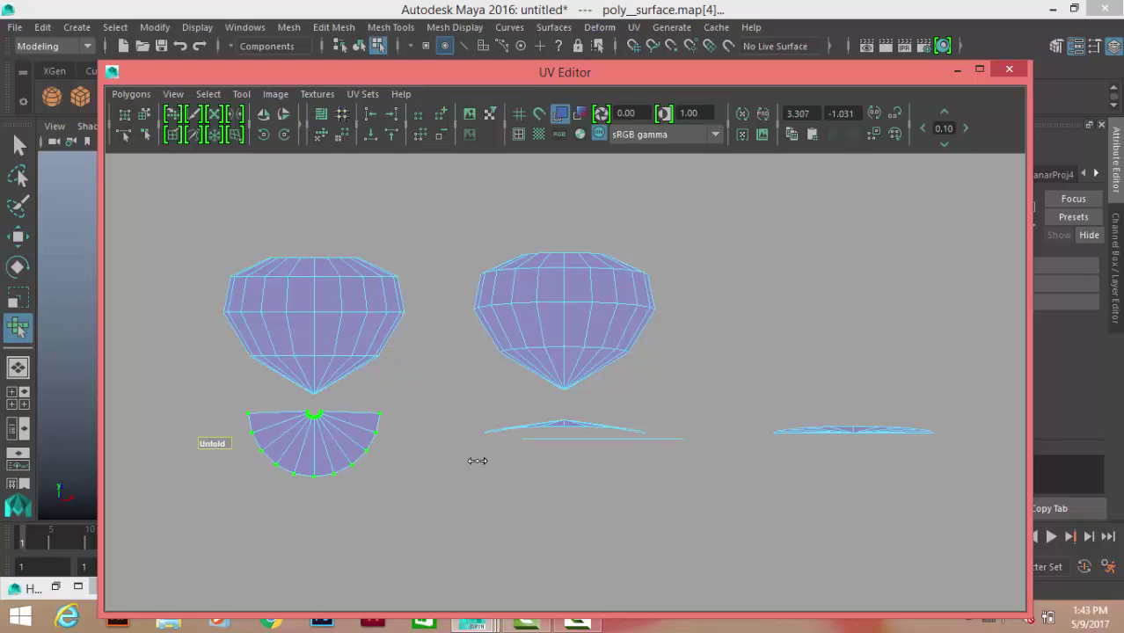
pyautogui.moveTo(202, 399); pyautogui.dragTo(159, 469)
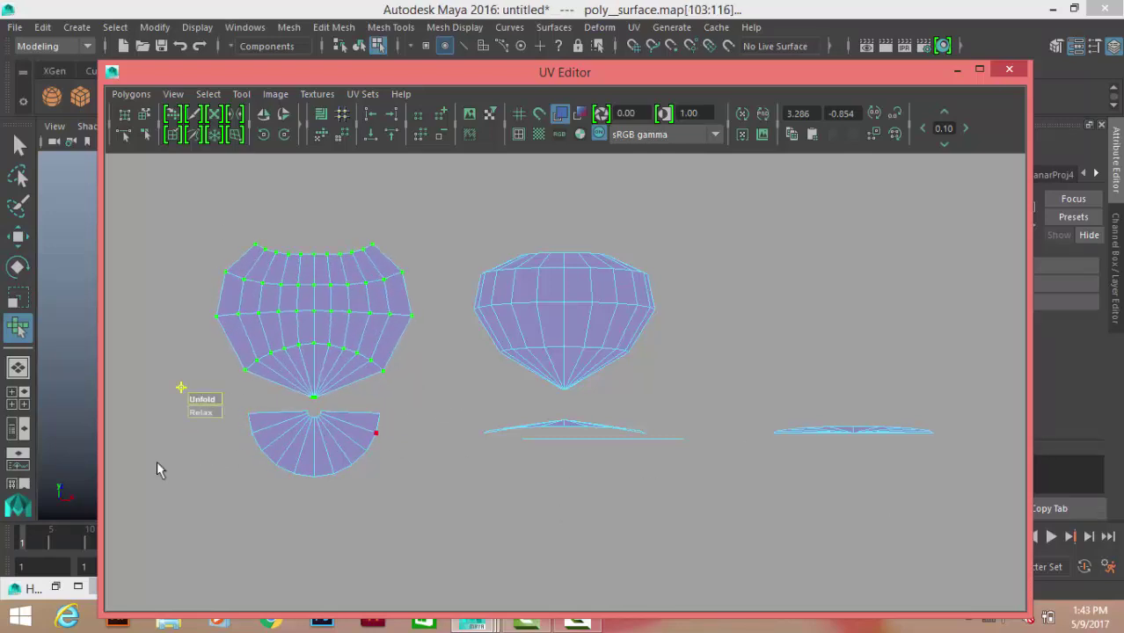
pyautogui.moveTo(593, 405); pyautogui.dragTo(181, 388)
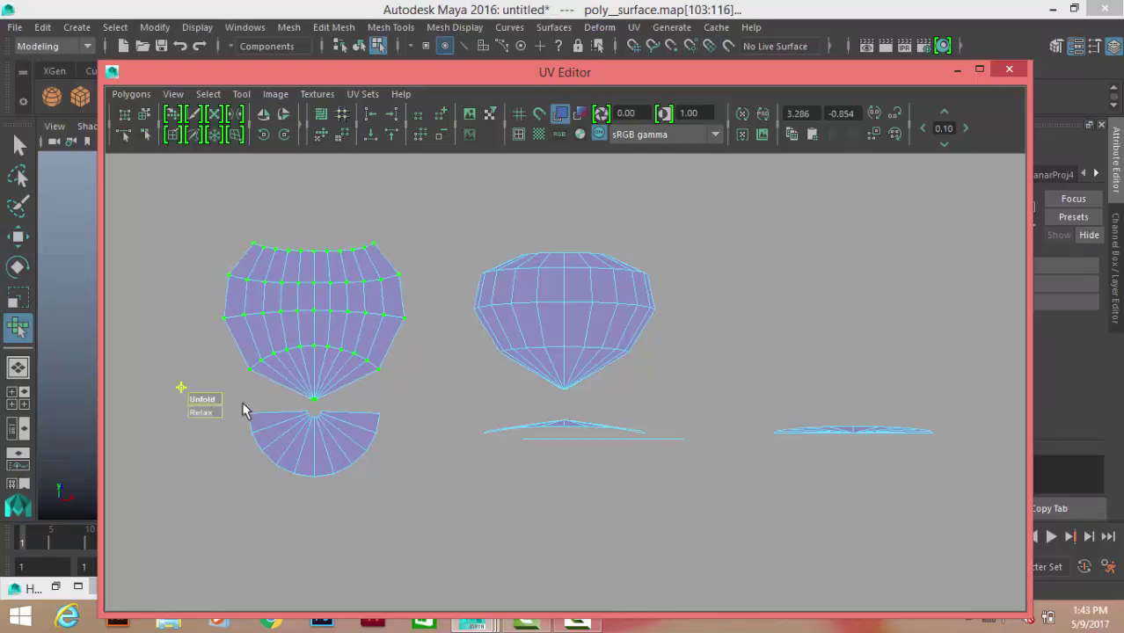
# With the UV Editor moved aside, select the right bowl shell's UVs, unfold and relax it
pyautogui.moveTo(395, 67); pyautogui.dragTo(967, 112)
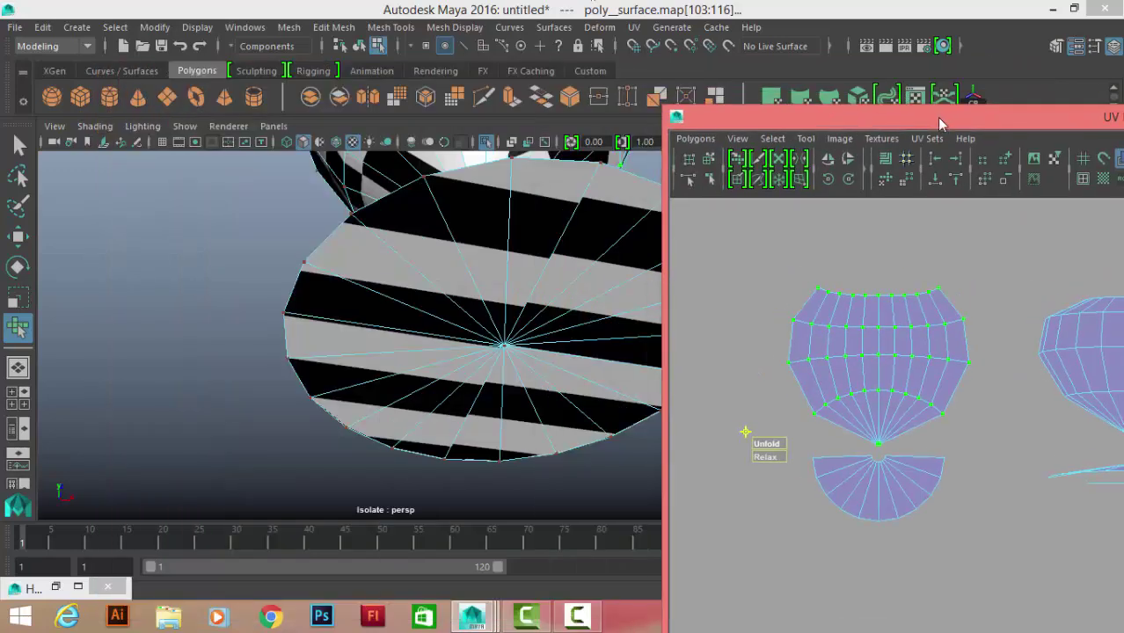
pyautogui.scroll(-5, 308, 308)
pyautogui.moveTo(458, 290)
pyautogui.keyDown('alt'); pyautogui.mouseDown()
pyautogui.moveTo(372, 236)
pyautogui.moveTo(542, 266)
pyautogui.mouseUp(); pyautogui.keyUp('alt')
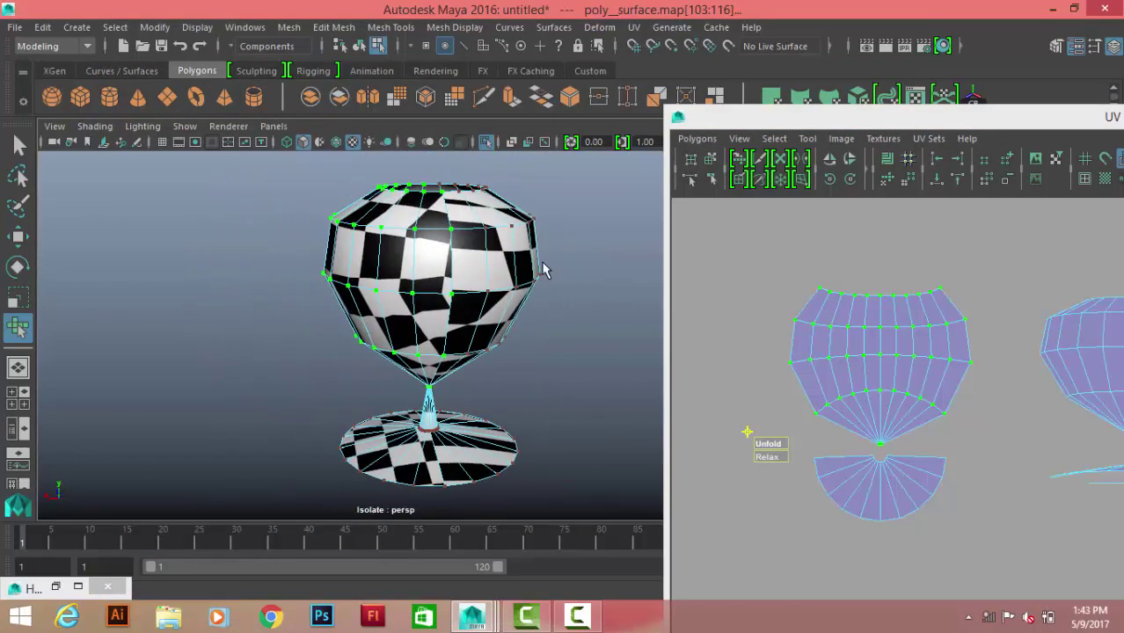
pyautogui.moveTo(967, 116); pyautogui.dragTo(579, 73)
pyautogui.moveTo(861, 424); pyautogui.dragTo(859, 422)
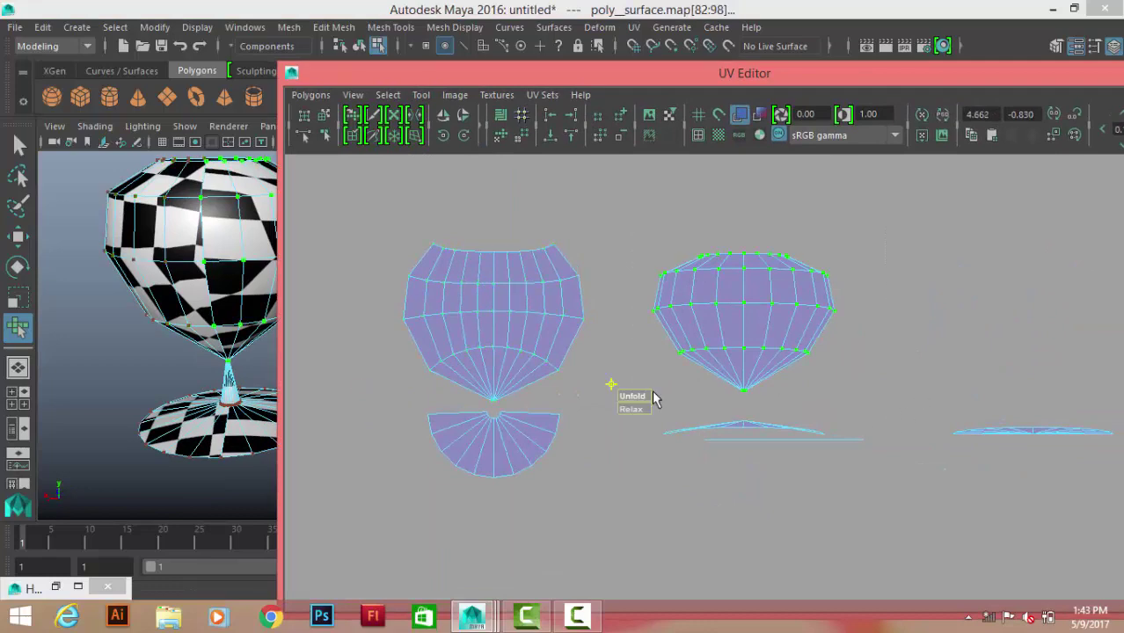
pyautogui.moveTo(404, 78); pyautogui.dragTo(604, 104)
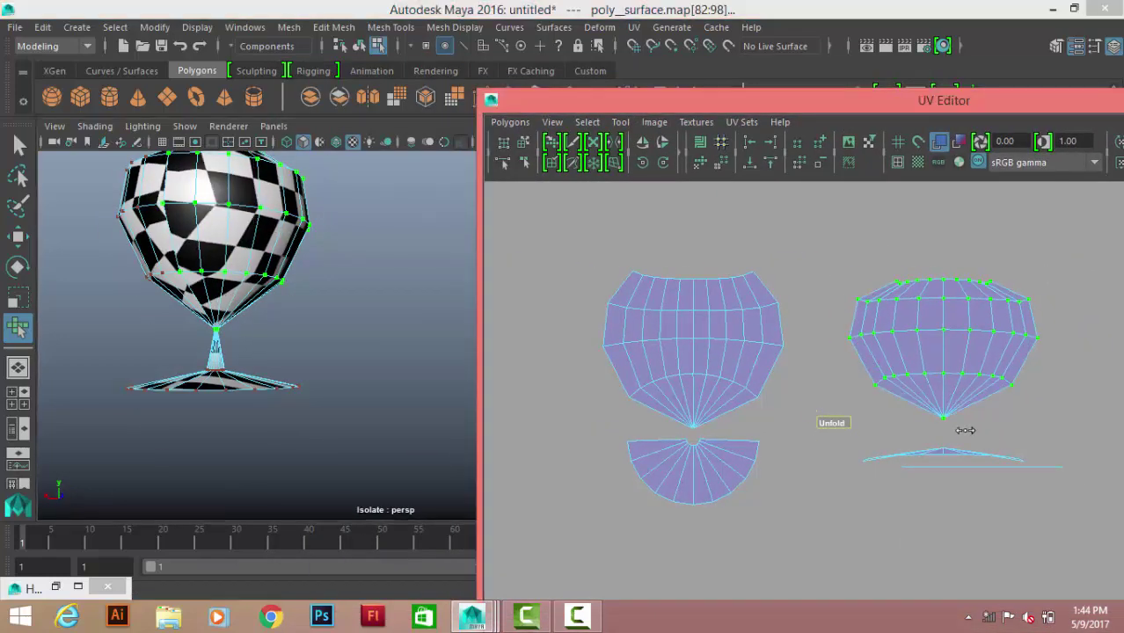
pyautogui.moveTo(263, 264)
pyautogui.keyDown('alt'); pyautogui.mouseDown()
pyautogui.moveTo(344, 293)
pyautogui.moveTo(226, 251)
pyautogui.mouseUp(); pyautogui.keyUp('alt')
pyautogui.moveTo(834, 426); pyautogui.dragTo(1013, 567)
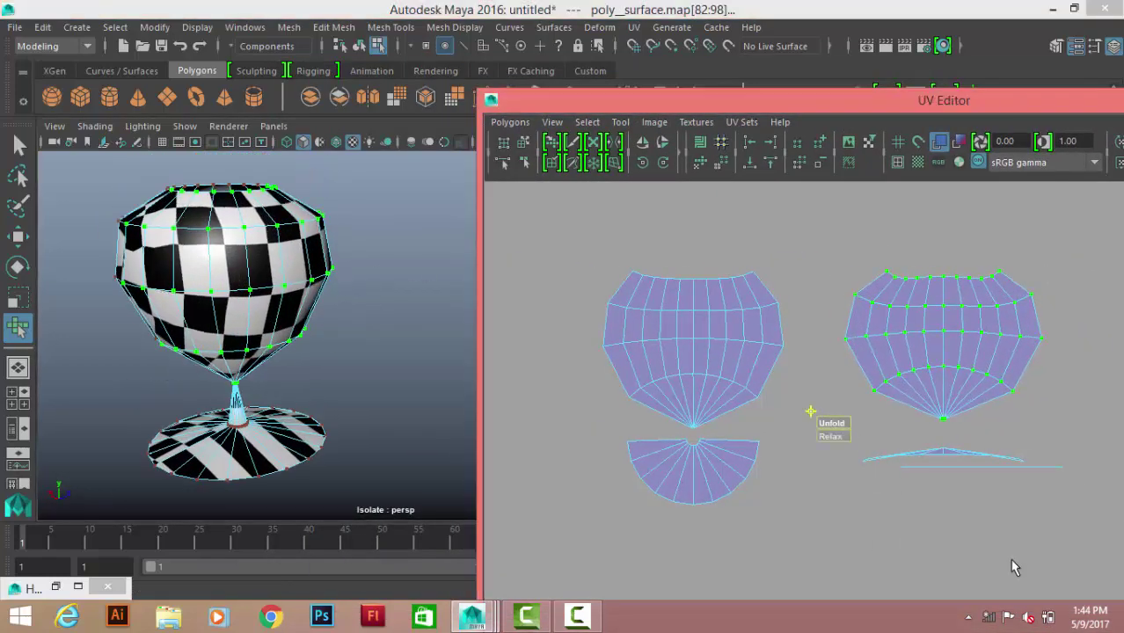
pyautogui.moveTo(831, 429); pyautogui.dragTo(982, 496)
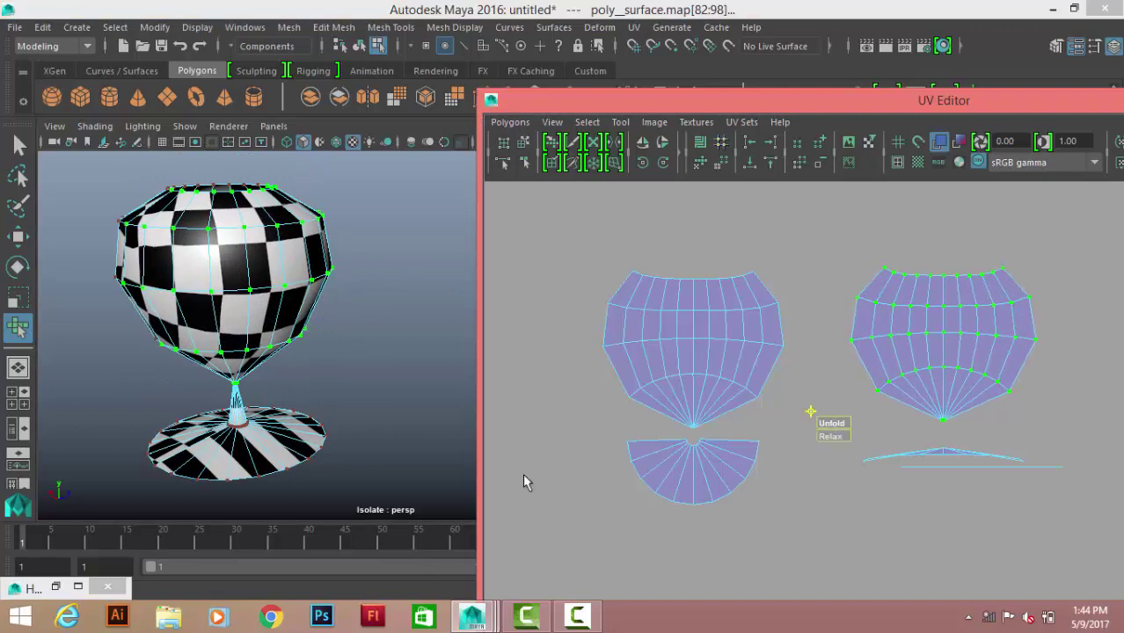
# Select the second flat base shell's UVs and unfold it into a half-disc
pyautogui.keyDown('alt'); pyautogui.moveTo(388, 285); pyautogui.dragTo(344, 337); pyautogui.keyUp('alt')
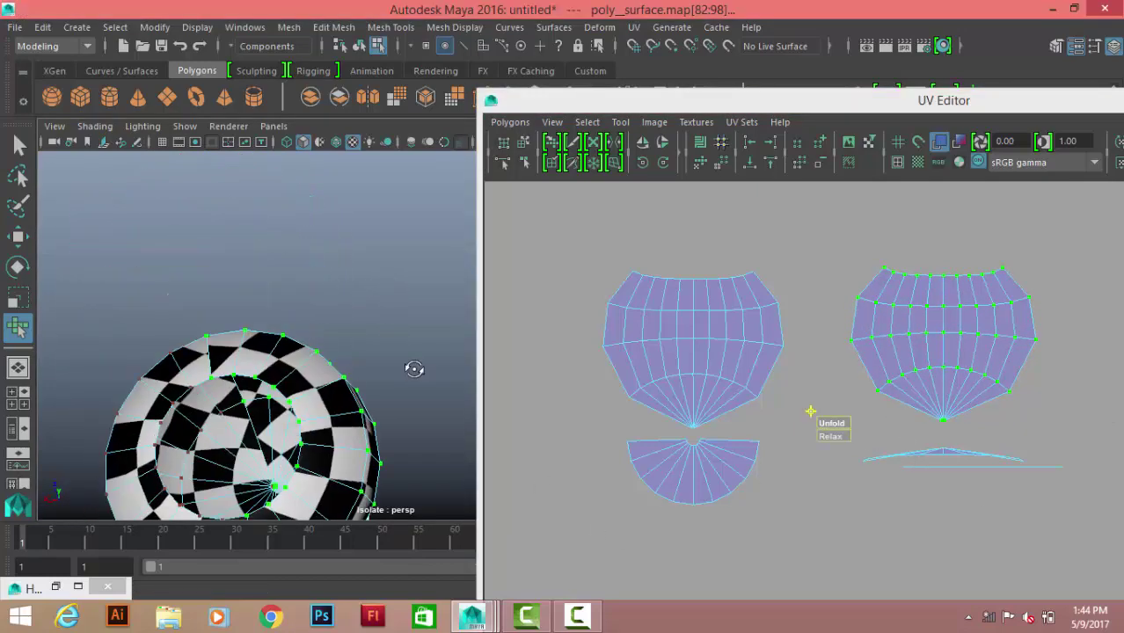
pyautogui.click(1045, 469)
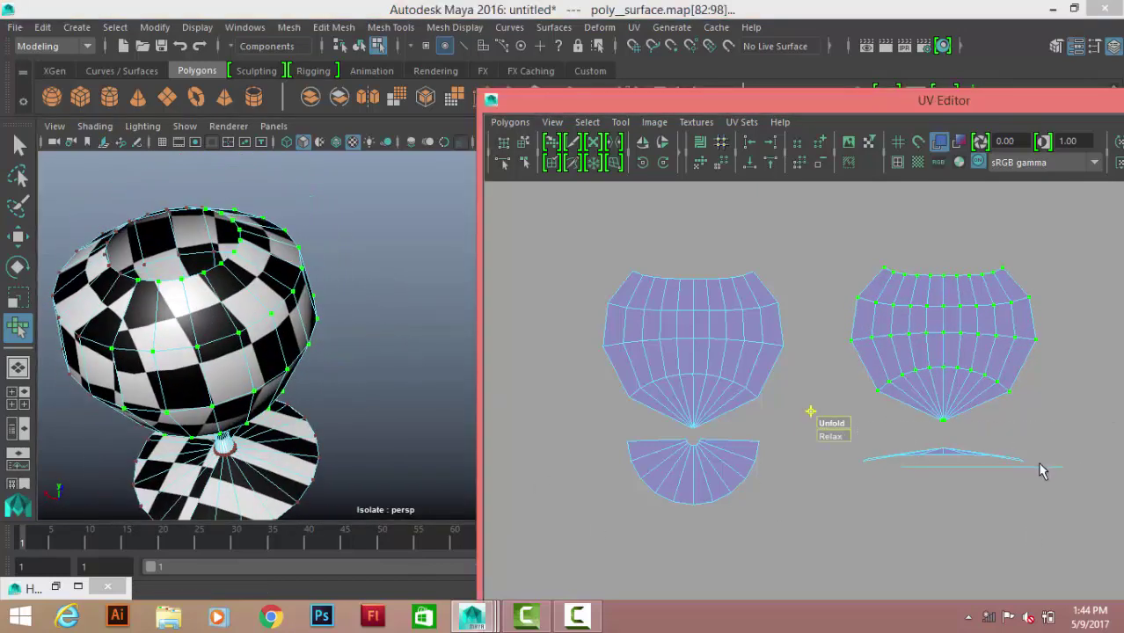
pyautogui.click(1041, 471)
pyautogui.click(841, 465)
pyautogui.keyDown('alt'); pyautogui.moveTo(409, 414); pyautogui.dragTo(395, 372); pyautogui.keyUp('alt')
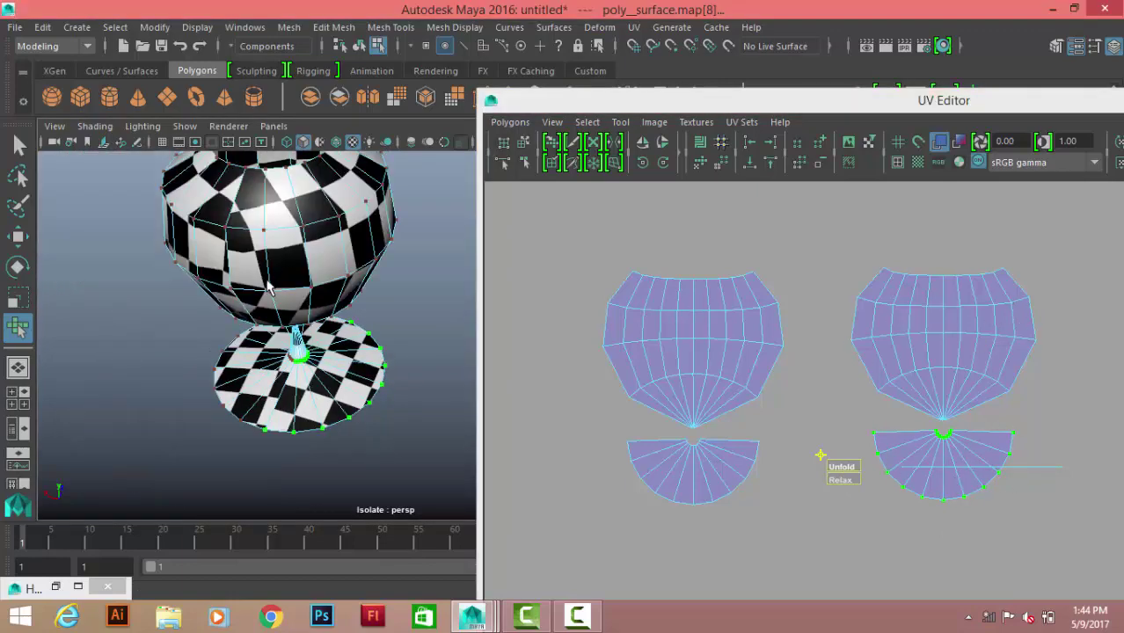
# Orbit around the goblet to inspect the checker on the bowl and base disc
pyautogui.keyDown('alt'); pyautogui.moveTo(257, 304); pyautogui.dragTo(227, 211); pyautogui.keyUp('alt')
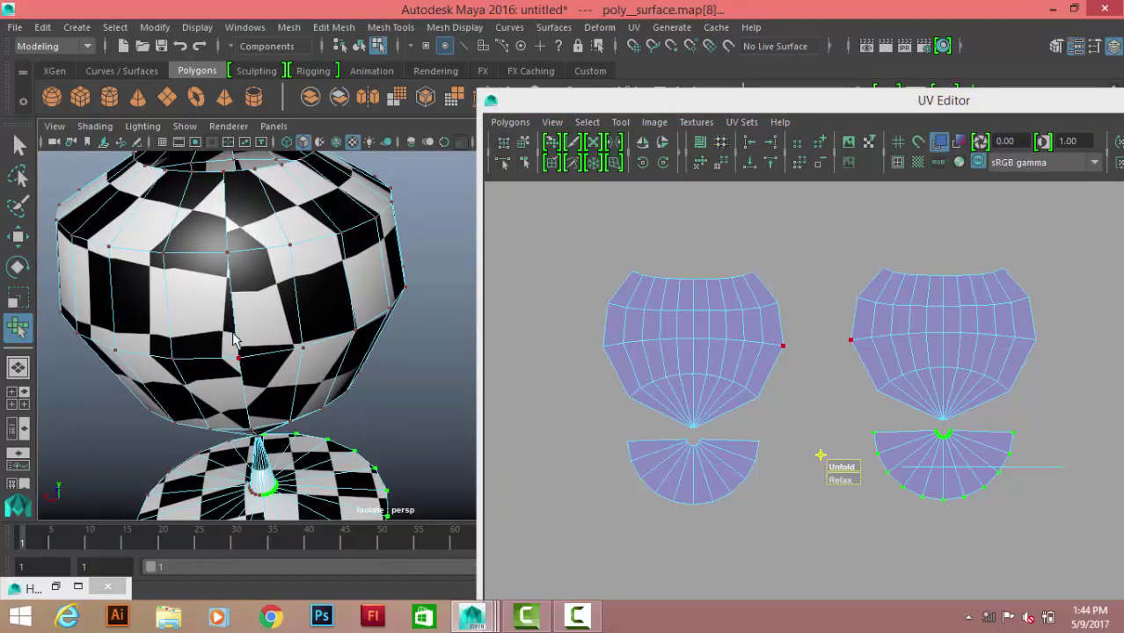
pyautogui.moveTo(253, 319)
pyautogui.keyDown('alt'); pyautogui.mouseDown()
pyautogui.moveTo(188, 271)
pyautogui.moveTo(369, 356)
pyautogui.mouseUp(); pyautogui.keyUp('alt')
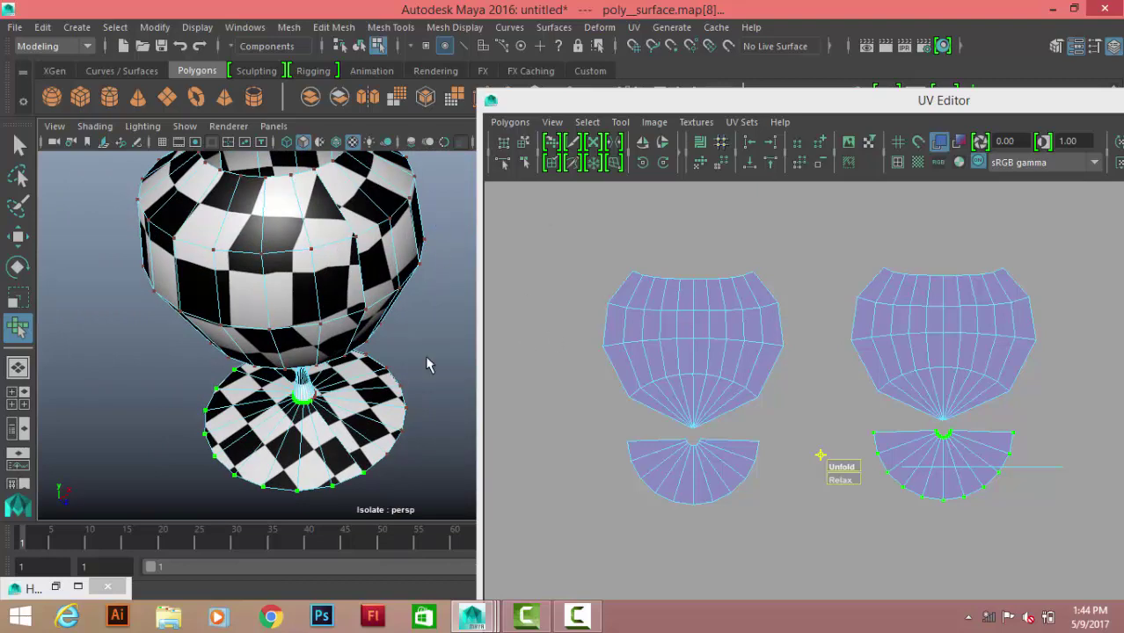
pyautogui.scroll(-3, 426, 365)
pyautogui.keyDown('alt'); pyautogui.moveTo(427, 365); pyautogui.dragTo(396, 396); pyautogui.keyUp('alt')
pyautogui.scroll(5, 379, 420)
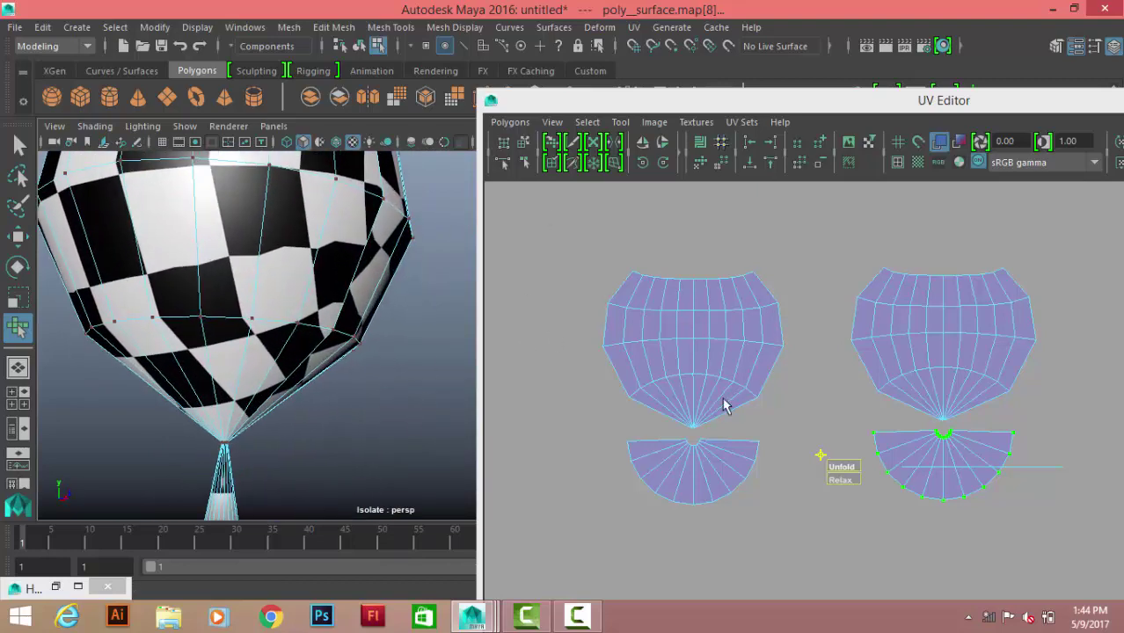
pyautogui.moveTo(471, 256)
pyautogui.keyDown('alt'); pyautogui.mouseDown()
pyautogui.moveTo(327, 259)
pyautogui.moveTo(326, 231)
pyautogui.moveTo(288, 251)
pyautogui.moveTo(303, 320)
pyautogui.moveTo(236, 255)
pyautogui.mouseUp(); pyautogui.keyUp('alt')
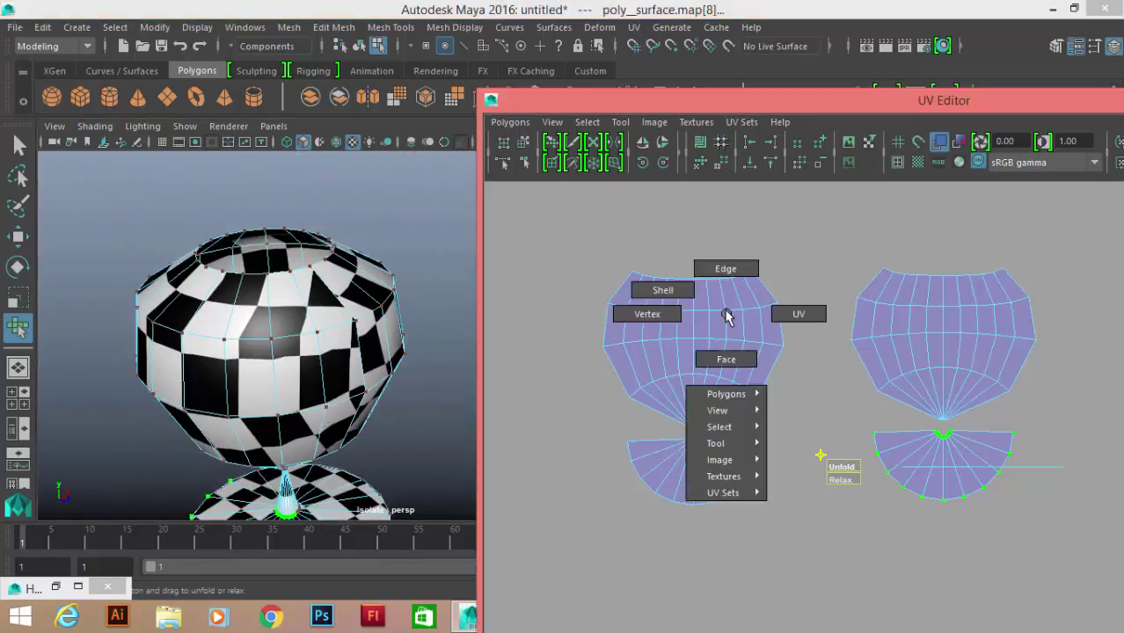
# In Edge mode, select the seam edges shared by the two bowl UV shells
pyautogui.moveTo(728, 311); pyautogui.dragTo(727, 266, button='right')
pyautogui.click(762, 283)
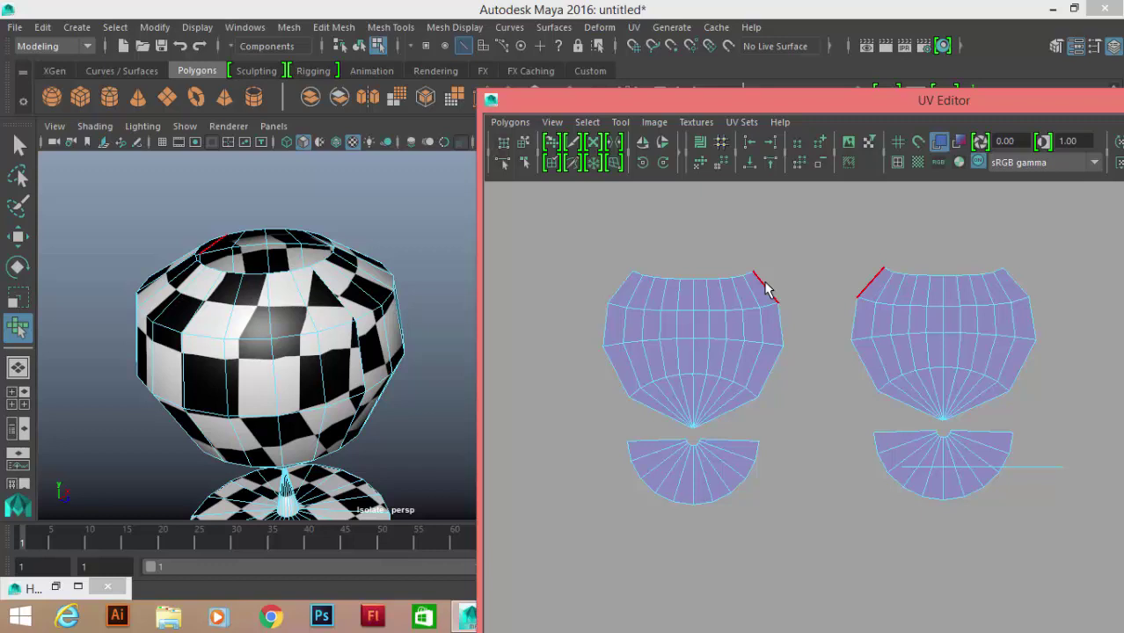
pyautogui.press('w')
pyautogui.click(777, 322)
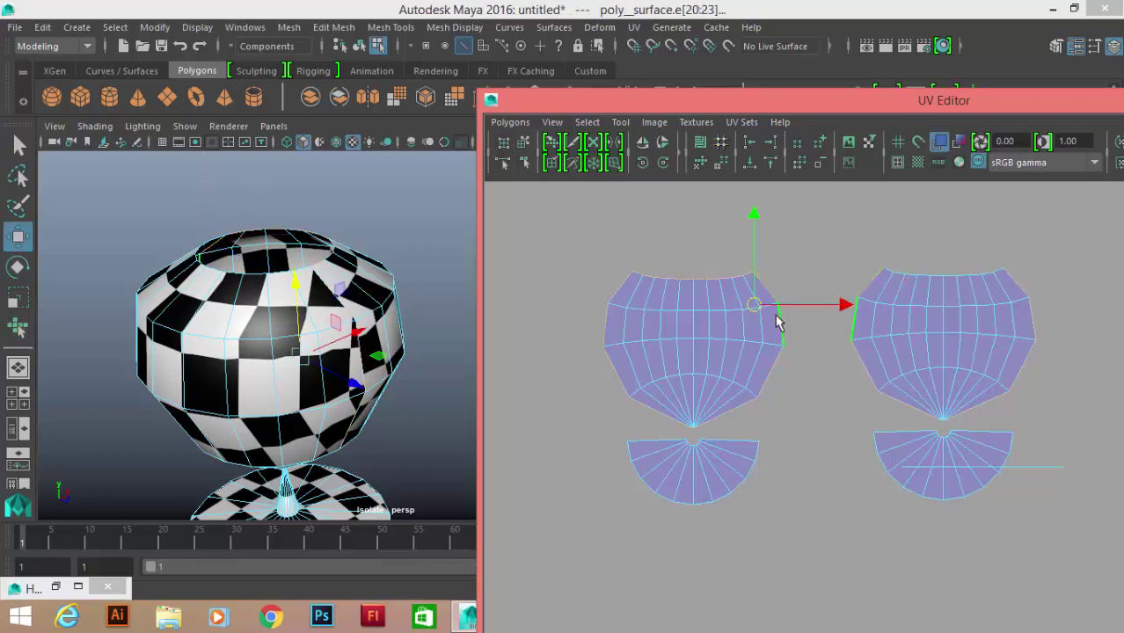
pyautogui.keyDown('alt'); pyautogui.moveTo(796, 341); pyautogui.dragTo(771, 334, button='middle'); pyautogui.keyUp('alt')
pyautogui.click(748, 284)
pyautogui.click(761, 364)
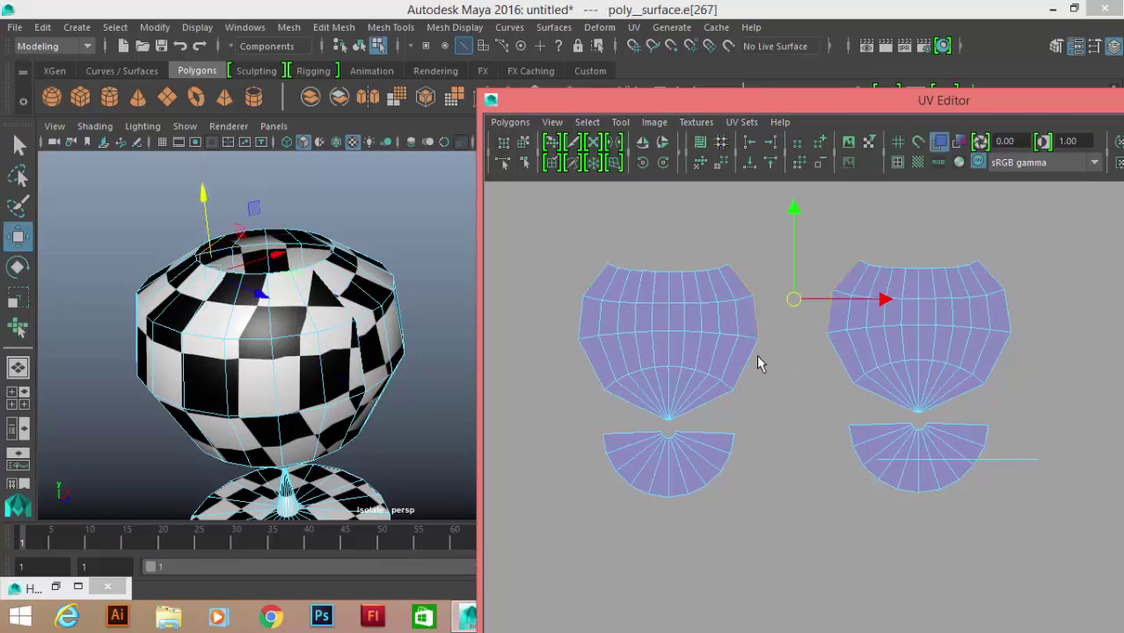
pyautogui.click(739, 391)
pyautogui.click(864, 396)
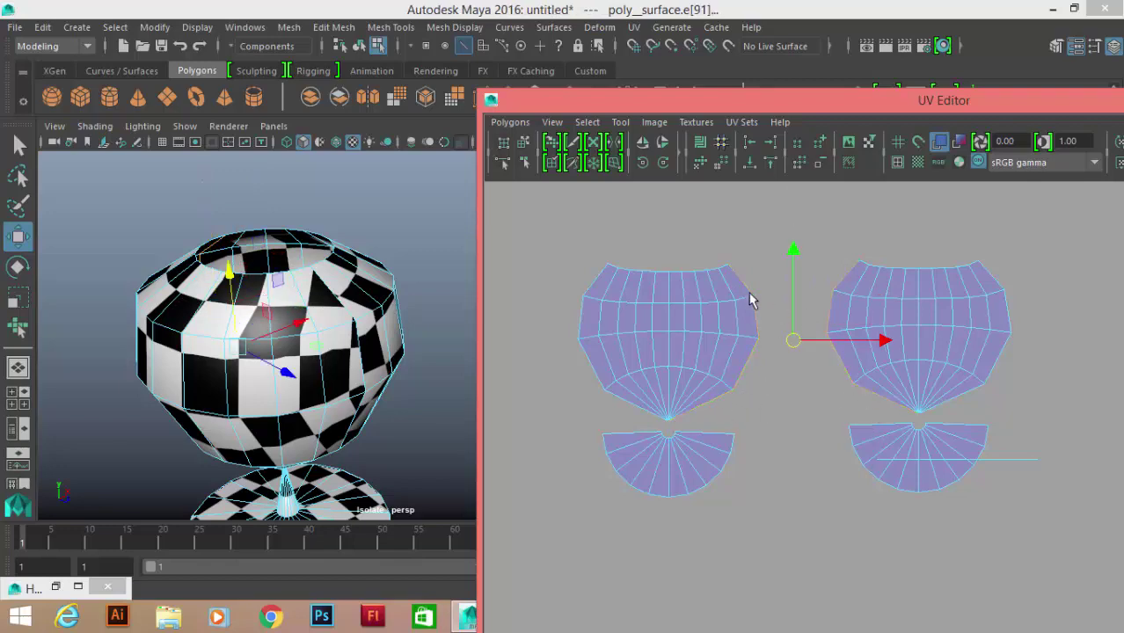
# Apply Move and Sew UVs to join the bowl shells, then clear the edge selection
pyautogui.scroll(3, 185, 287)
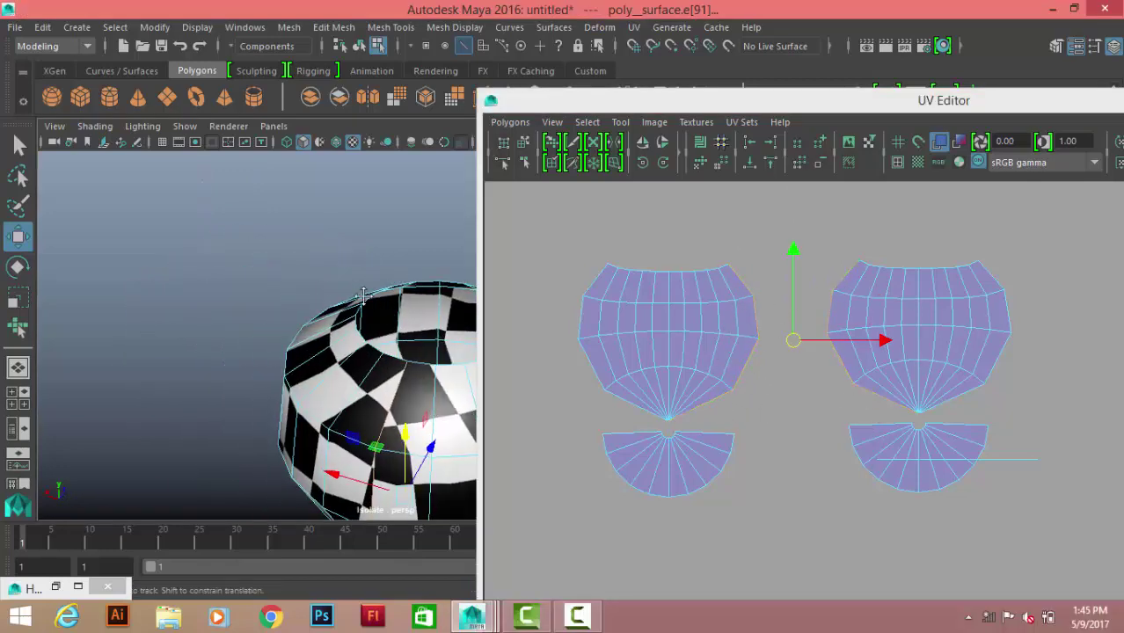
pyautogui.keyDown('alt'); pyautogui.moveTo(264, 317); pyautogui.dragTo(323, 343); pyautogui.keyUp('alt')
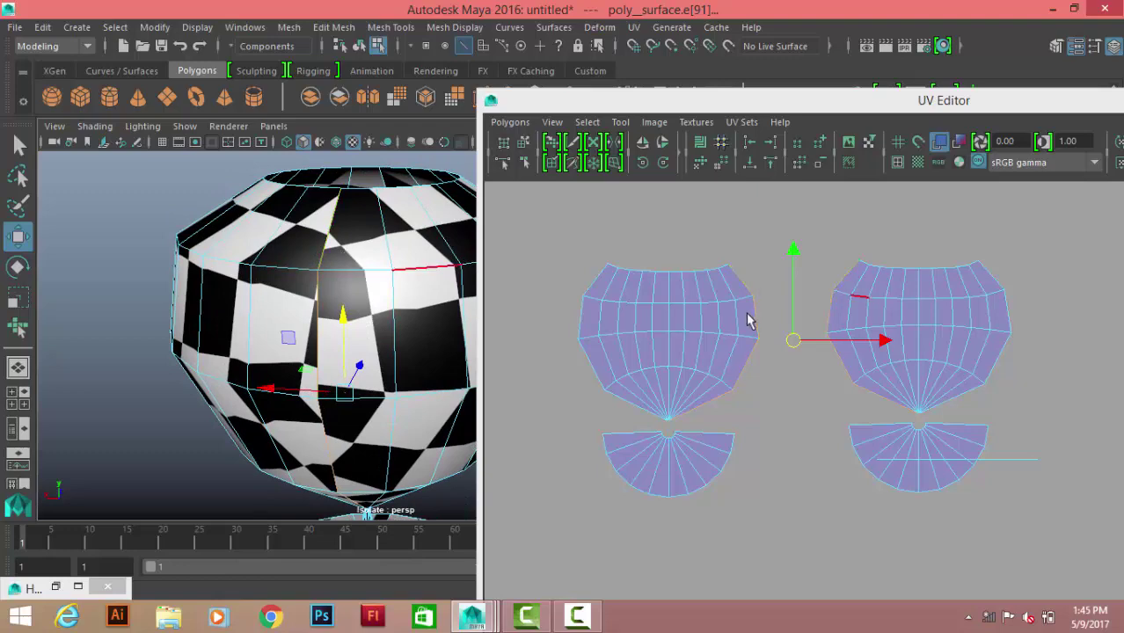
pyautogui.keyDown('shift'); pyautogui.moveTo(746, 227); pyautogui.dragTo(748, 213, button='right'); pyautogui.keyUp('shift')
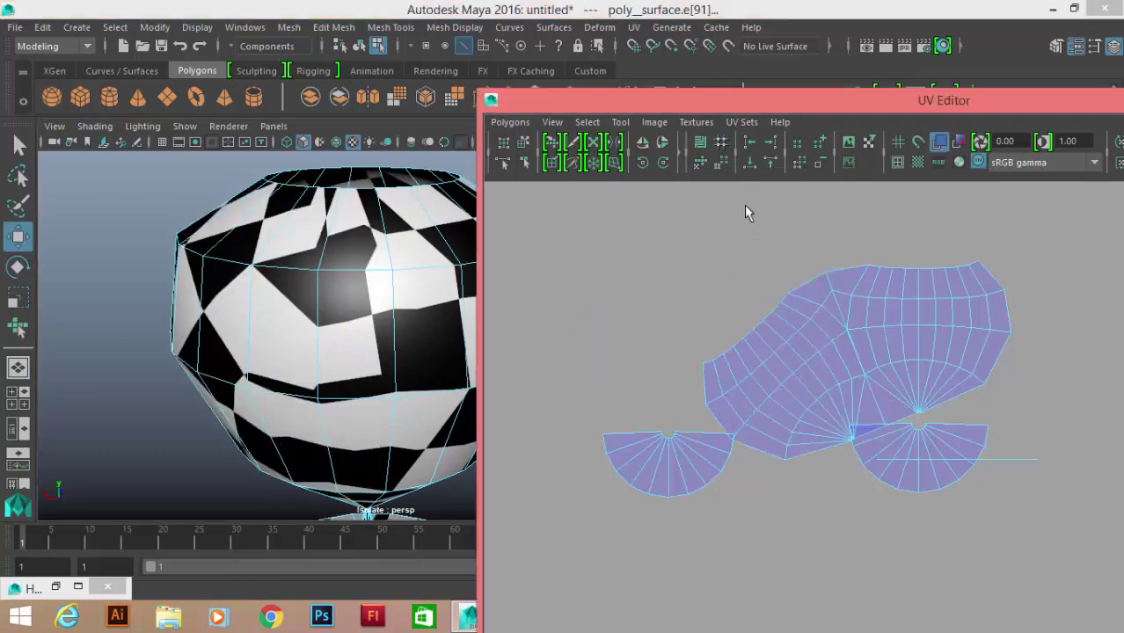
pyautogui.click(746, 213)
# Select the sewn bowl shell, reposition it, and unfold and relax it into a fan
pyautogui.click(933, 312)
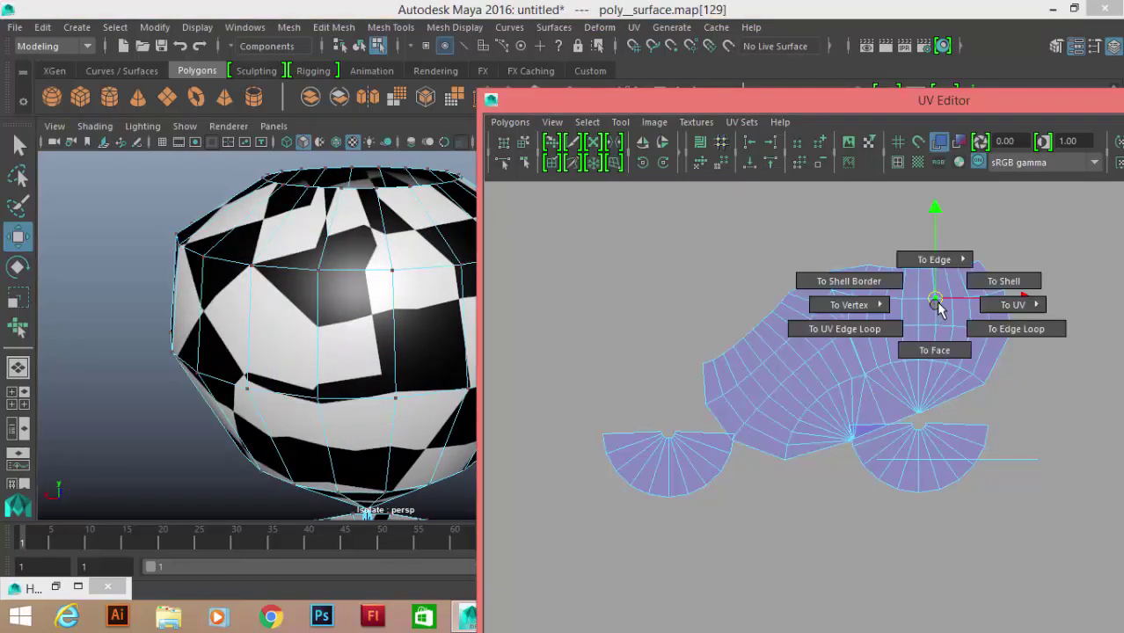
pyautogui.keyDown('ctrl'); pyautogui.moveTo(936, 306); pyautogui.dragTo(1003, 278, button='right'); pyautogui.keyUp('ctrl')
pyautogui.moveTo(856, 367); pyautogui.dragTo(767, 264)
pyautogui.scroll(-2, 768, 264)
pyautogui.keyDown('shift'); pyautogui.moveTo(809, 259); pyautogui.dragTo(810, 216, button='right'); pyautogui.keyUp('shift')
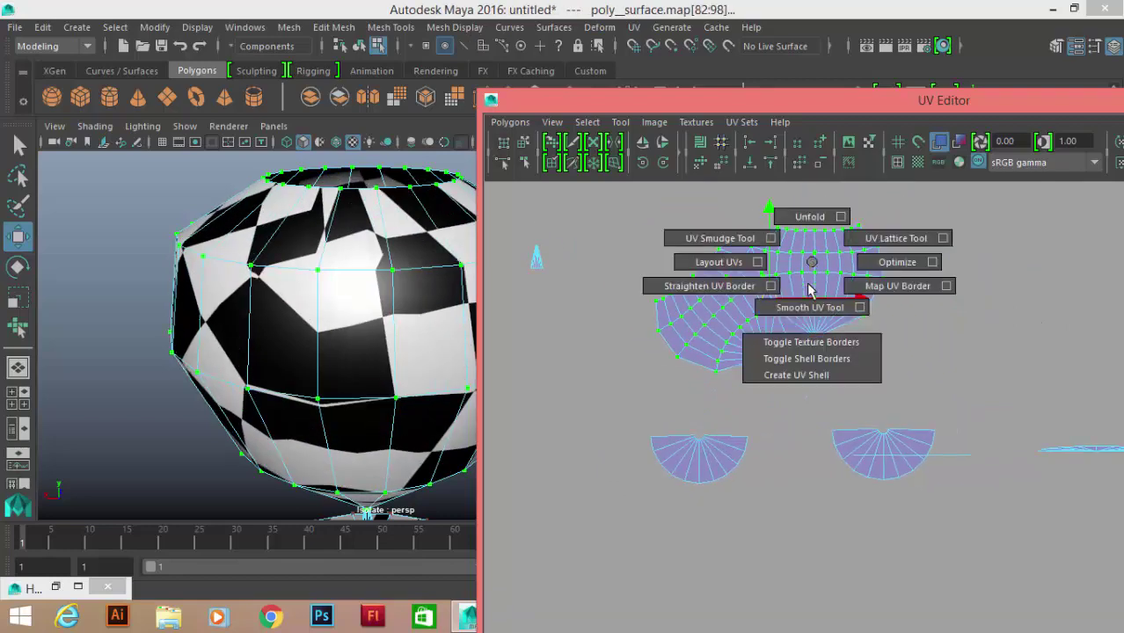
pyautogui.keyDown('shift'); pyautogui.moveTo(886, 395); pyautogui.dragTo(991, 457, button='right'); pyautogui.keyUp('shift')
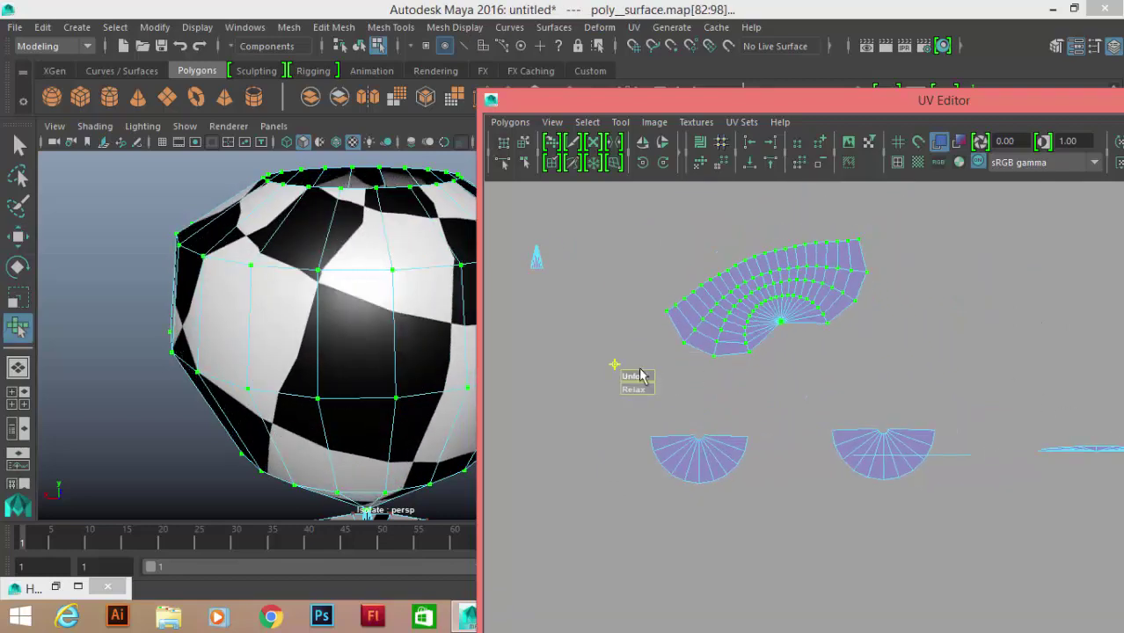
pyautogui.hotkey('ctrl', 'z')
pyautogui.hotkey('ctrl', 'z')
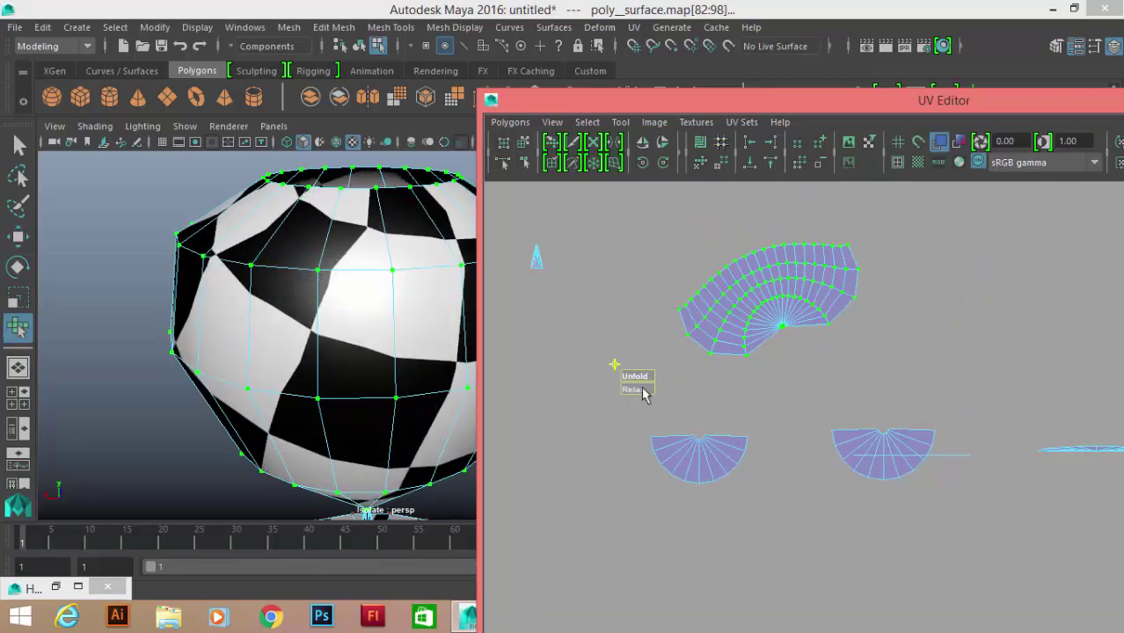
pyautogui.hotkey('ctrl', 'z')
pyautogui.hotkey('ctrl', 'z')
pyautogui.hotkey('ctrl', 'z')
pyautogui.hotkey('ctrl', 'z')
pyautogui.hotkey('ctrl', 'z')
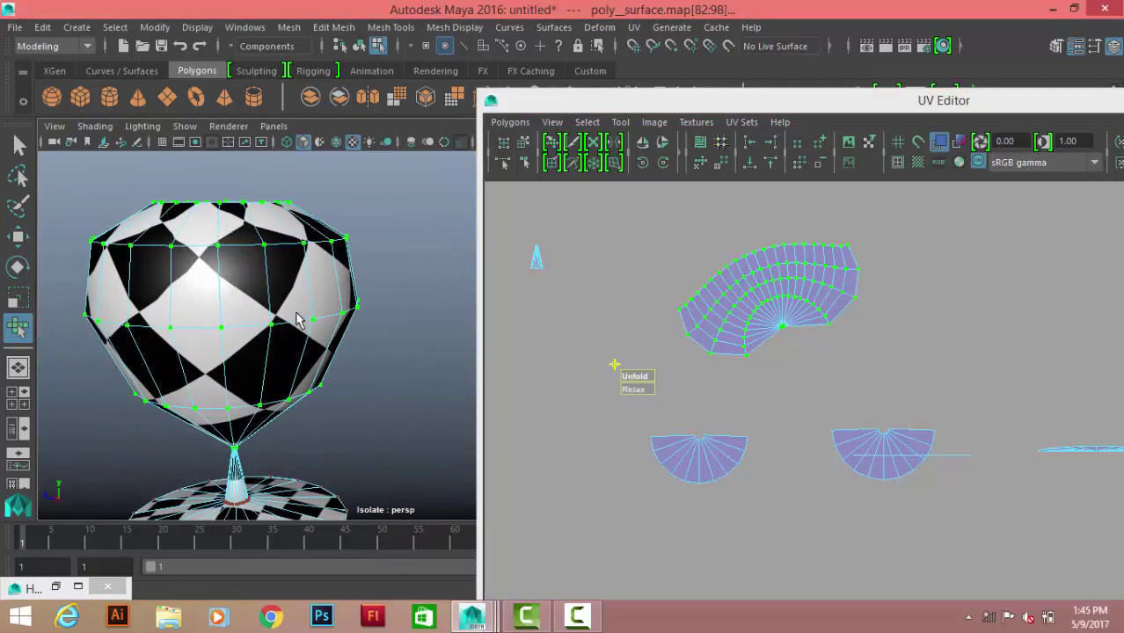
pyautogui.hotkey('ctrl', 'z')
# Orbit the goblet to check the bowl's checker, then select the stem's faces
pyautogui.keyDown('alt'); pyautogui.moveTo(221, 296); pyautogui.dragTo(411, 271); pyautogui.keyUp('alt')
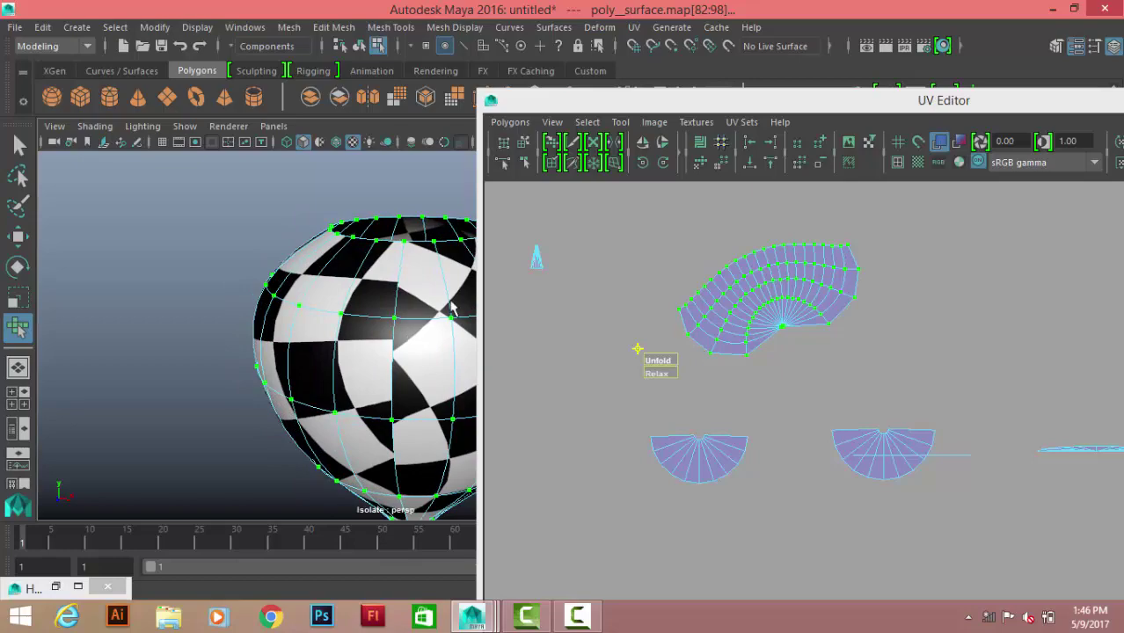
pyautogui.keyDown('alt'); pyautogui.moveTo(450, 306); pyautogui.dragTo(251, 293, button='right'); pyautogui.keyUp('alt')
pyautogui.moveTo(251, 293)
pyautogui.keyDown('alt'); pyautogui.mouseDown()
pyautogui.moveTo(336, 256)
pyautogui.moveTo(352, 264)
pyautogui.mouseUp(); pyautogui.keyUp('alt')
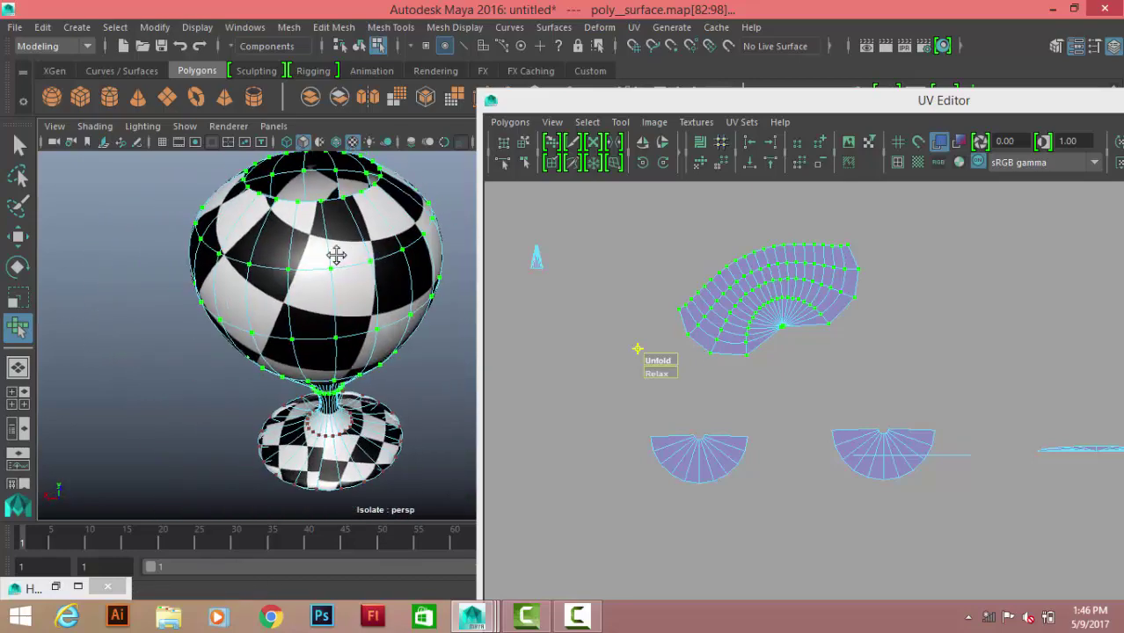
pyautogui.keyDown('alt'); pyautogui.moveTo(211, 291); pyautogui.dragTo(282, 275, button='right'); pyautogui.keyUp('alt')
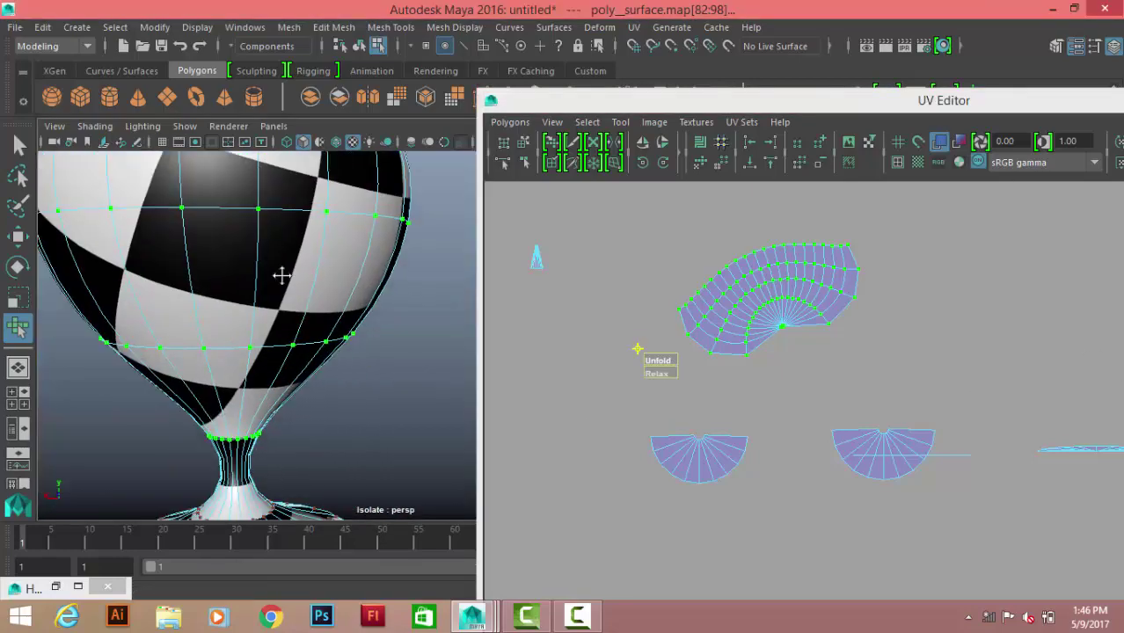
pyautogui.keyDown('alt'); pyautogui.moveTo(281, 275); pyautogui.dragTo(242, 323, button='middle'); pyautogui.keyUp('alt')
pyautogui.moveTo(242, 324); pyautogui.dragTo(207, 338, button='right')
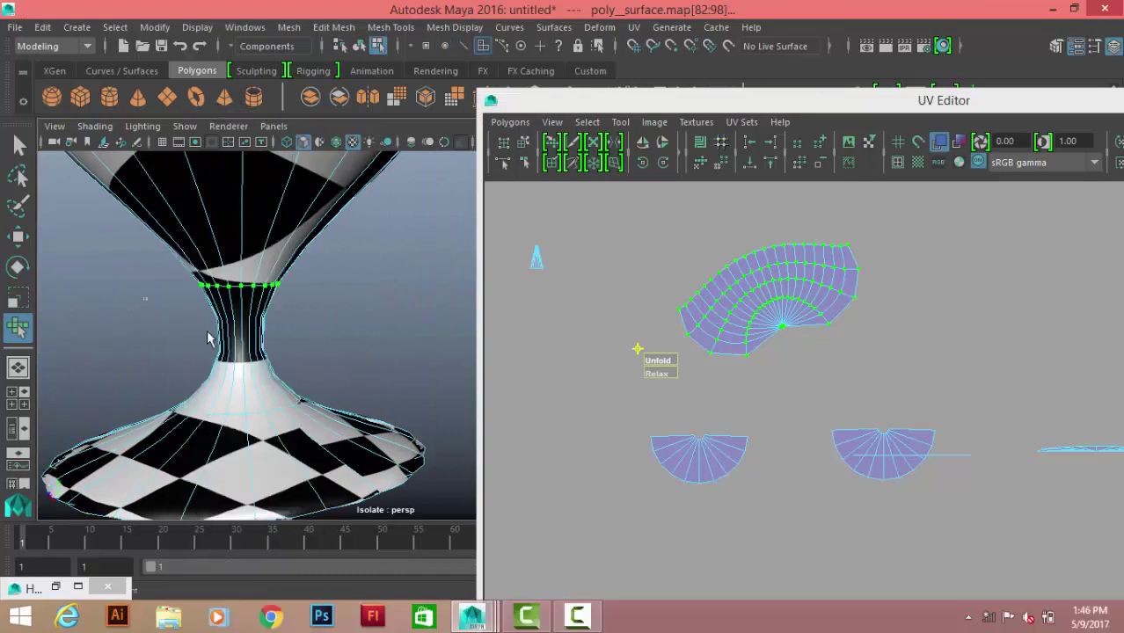
pyautogui.keyDown('alt'); pyautogui.moveTo(898, 547); pyautogui.dragTo(840, 426, button='right'); pyautogui.keyUp('alt')
# Select one vertical stem edge in edge mode and apply Cut UVs along it
pyautogui.scroll(3, 851, 346)
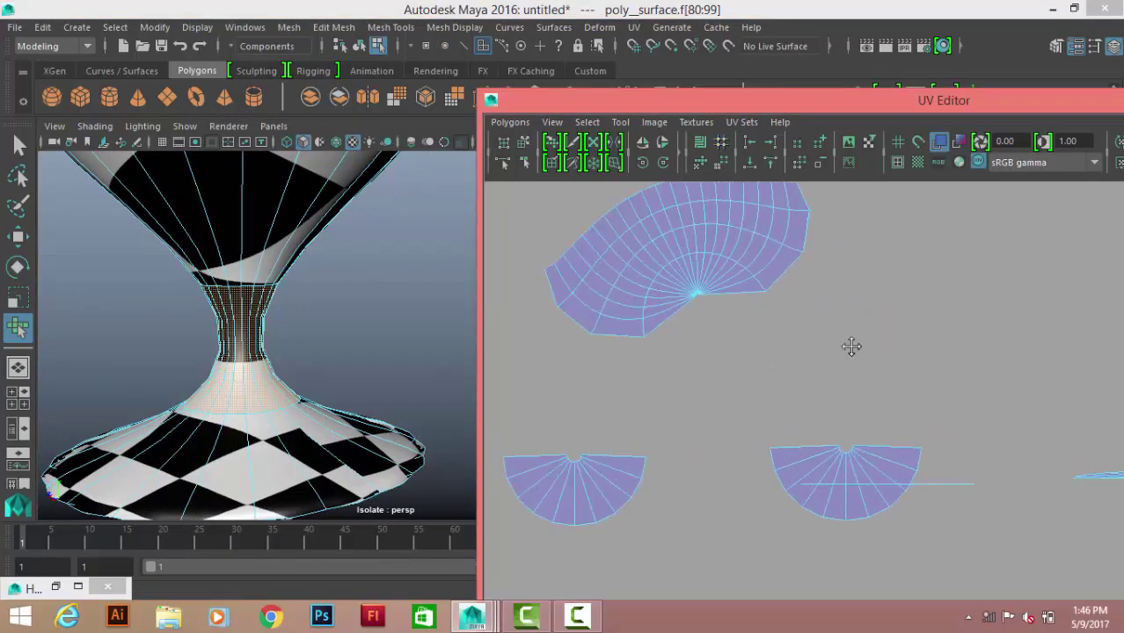
pyautogui.scroll(-5, 852, 347)
pyautogui.keyDown('alt'); pyautogui.moveTo(823, 389); pyautogui.dragTo(1012, 411, button='middle'); pyautogui.keyUp('alt')
pyautogui.keyDown('alt'); pyautogui.moveTo(422, 264); pyautogui.dragTo(469, 295, button='right'); pyautogui.keyUp('alt')
pyautogui.keyDown('alt'); pyautogui.moveTo(469, 295); pyautogui.dragTo(396, 358); pyautogui.keyUp('alt')
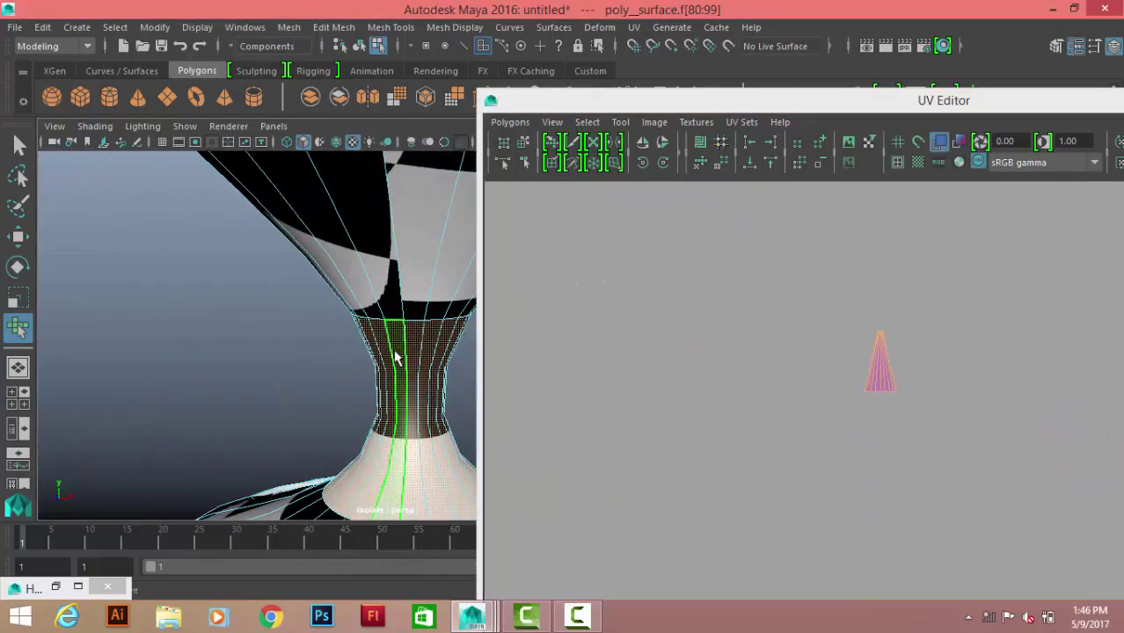
pyautogui.moveTo(395, 167); pyautogui.dragTo(394, 123, button='right')
pyautogui.click(406, 352)
pyautogui.keyDown('shift'); pyautogui.moveTo(979, 295); pyautogui.dragTo(938, 304, button='right'); pyautogui.keyUp('shift')
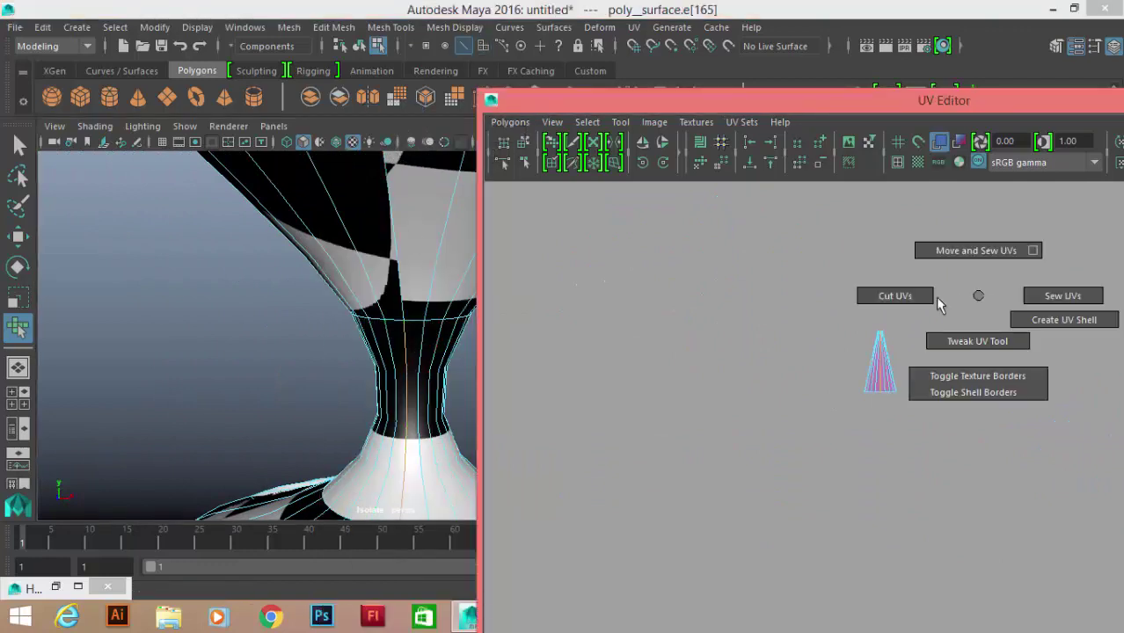
pyautogui.moveTo(876, 379); pyautogui.dragTo(974, 379, button='right')
# Unfold the stem's UVs into a small fan shell and orbit to check the stem's checker
pyautogui.keyDown('shift'); pyautogui.moveTo(954, 301); pyautogui.dragTo(840, 401, button='right'); pyautogui.keyUp('shift')
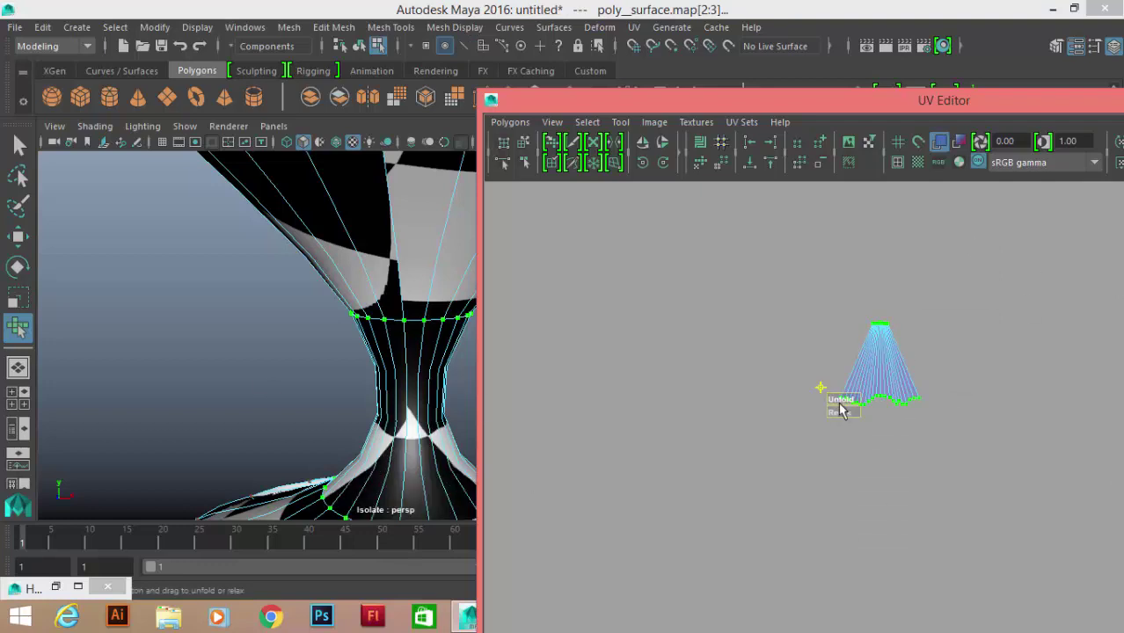
pyautogui.moveTo(840, 409); pyautogui.dragTo(719, 415)
pyautogui.keyDown('alt'); pyautogui.moveTo(783, 279); pyautogui.dragTo(632, 199, button='middle'); pyautogui.keyUp('alt')
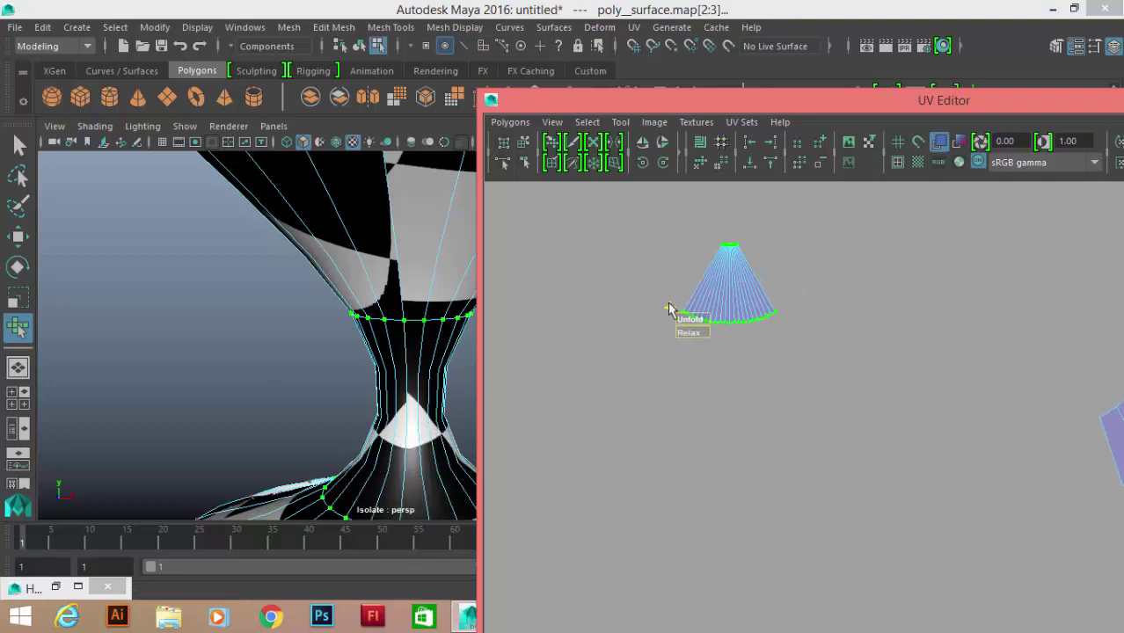
pyautogui.keyDown('alt'); pyautogui.moveTo(705, 283); pyautogui.dragTo(718, 374, button='middle'); pyautogui.keyUp('alt')
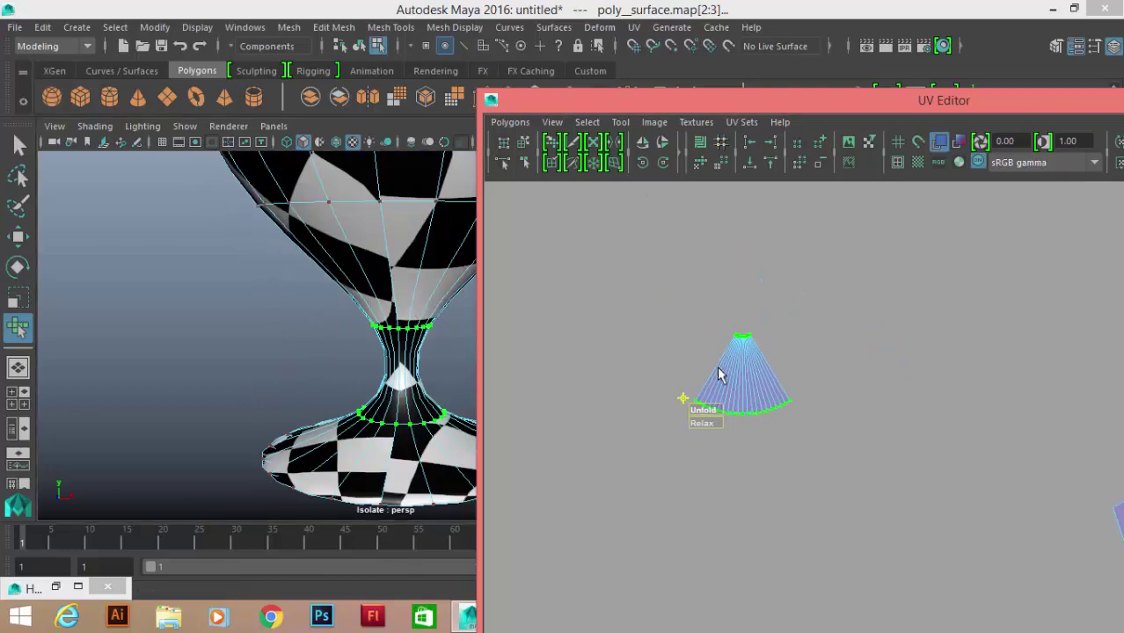
pyautogui.click(871, 267)
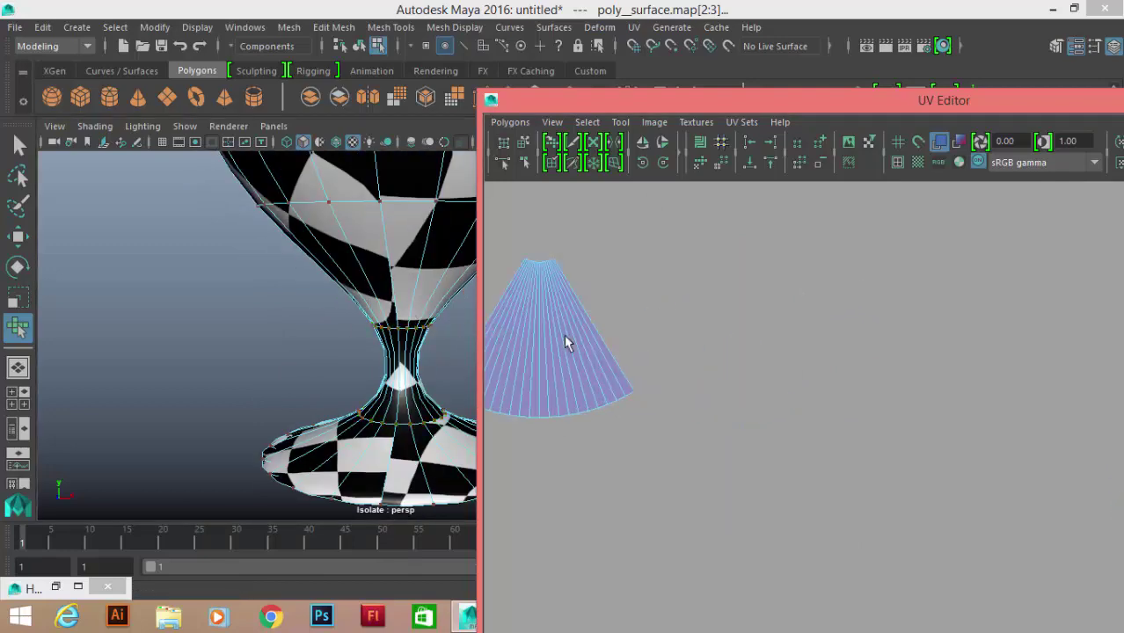
pyautogui.keyDown('alt'); pyautogui.moveTo(567, 339); pyautogui.dragTo(888, 357, button='middle'); pyautogui.keyUp('alt')
pyautogui.scroll(3, 889, 356)
pyautogui.moveTo(287, 361)
pyautogui.keyDown('alt'); pyautogui.mouseDown()
pyautogui.moveTo(112, 294)
pyautogui.moveTo(343, 300)
pyautogui.moveTo(152, 323)
pyautogui.moveTo(203, 330)
pyautogui.moveTo(344, 299)
pyautogui.moveTo(341, 324)
pyautogui.mouseUp(); pyautogui.keyUp('alt')
# Select the first flat UV shell of the base and unfold it into a half-disc
pyautogui.scroll(2, 344, 299)
pyautogui.scroll(-3, 947, 393)
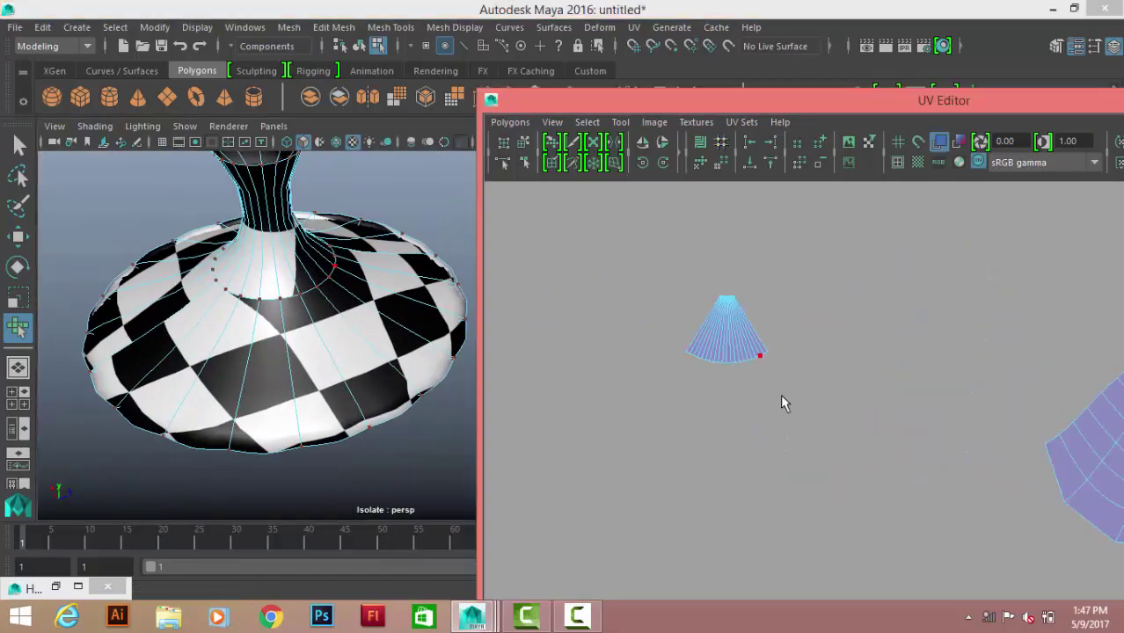
pyautogui.scroll(2, 785, 400)
pyautogui.scroll(-1, 1033, 380)
pyautogui.keyDown('alt'); pyautogui.moveTo(1032, 375); pyautogui.dragTo(700, 283, button='middle'); pyautogui.keyUp('alt')
pyautogui.scroll(3, 859, 351)
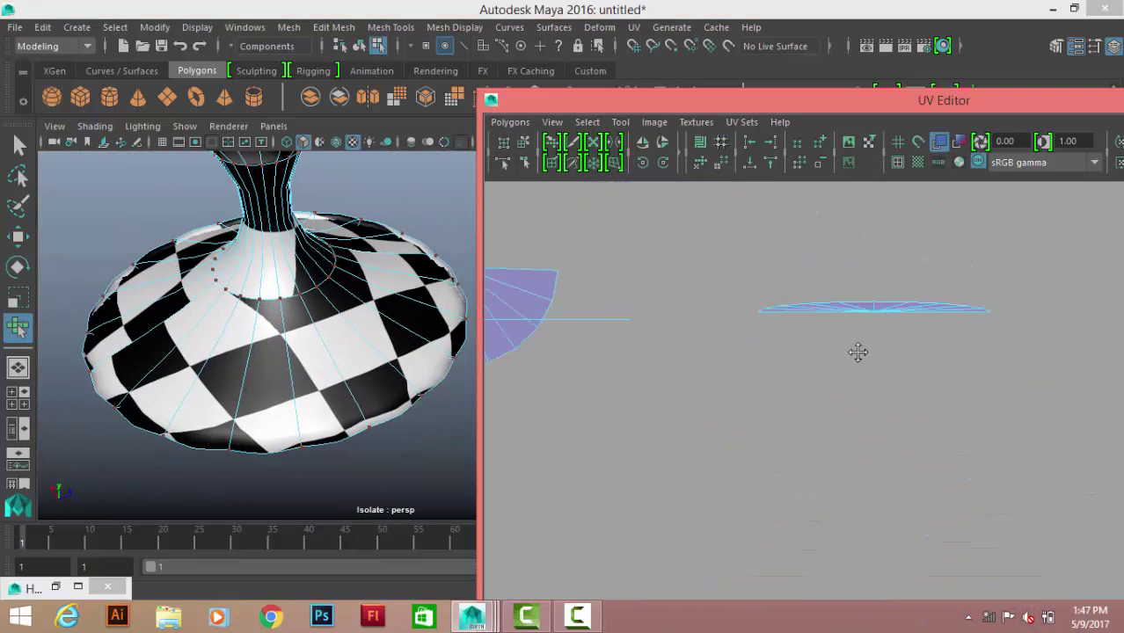
pyautogui.moveTo(942, 308); pyautogui.dragTo(653, 307)
pyautogui.click(653, 307)
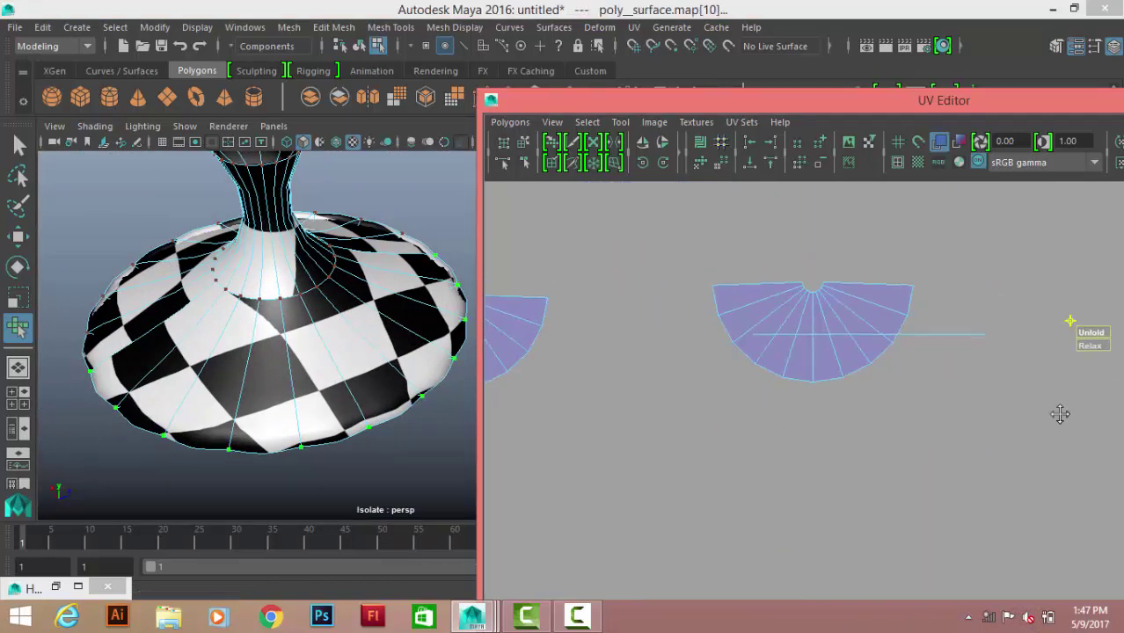
# Move the second flat base shell aside and unfold it into a half-disc too
pyautogui.keyDown('ctrl'); pyautogui.moveTo(959, 273); pyautogui.dragTo(731, 352, button='right'); pyautogui.keyUp('ctrl')
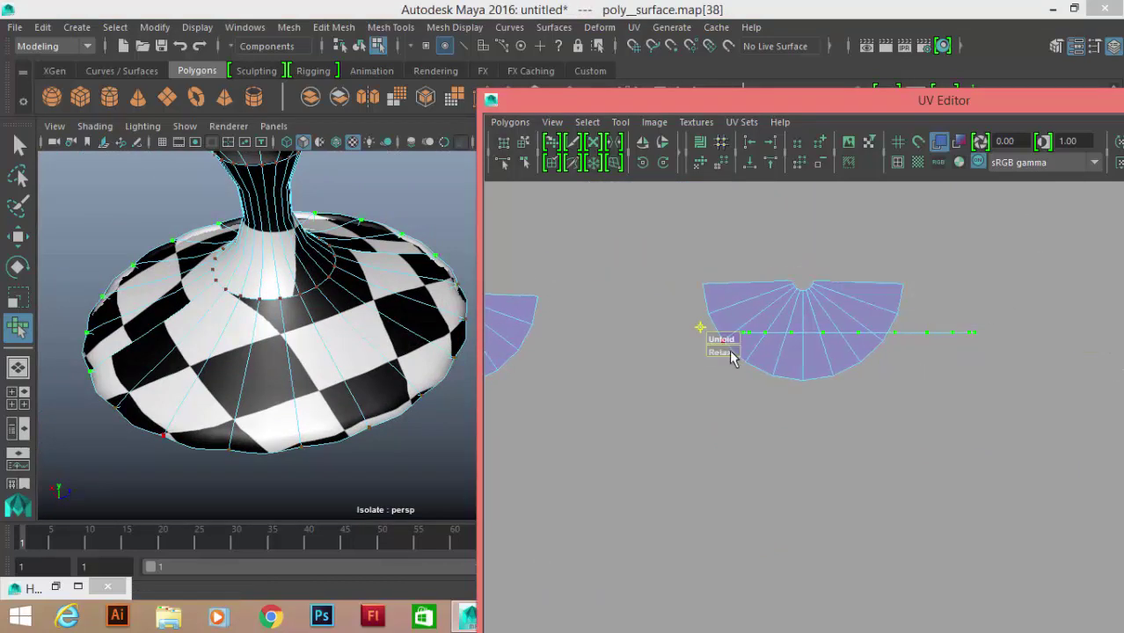
pyautogui.press('w')
pyautogui.moveTo(853, 331); pyautogui.dragTo(1038, 472)
pyautogui.keyDown('alt'); pyautogui.moveTo(1038, 473); pyautogui.dragTo(903, 419, button='middle'); pyautogui.keyUp('alt')
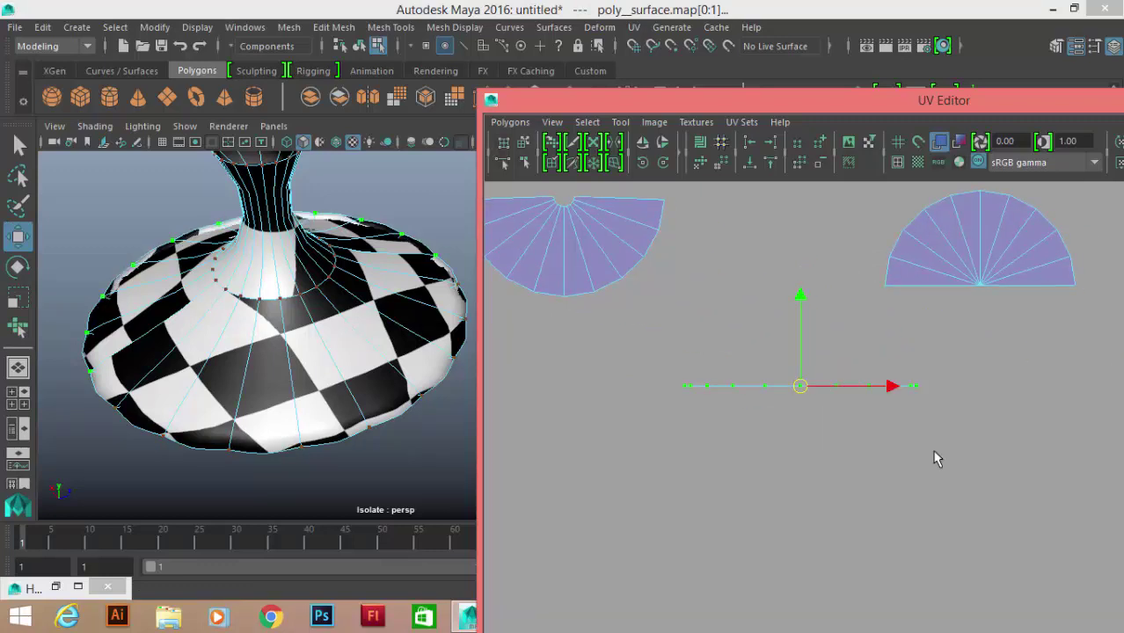
pyautogui.press('y')
pyautogui.moveTo(643, 381); pyautogui.dragTo(860, 386)
# Rotate the lower half-disc three 45° turns and sew it onto the upper half
pyautogui.keyDown('alt'); pyautogui.moveTo(283, 359); pyautogui.dragTo(314, 326); pyautogui.keyUp('alt')
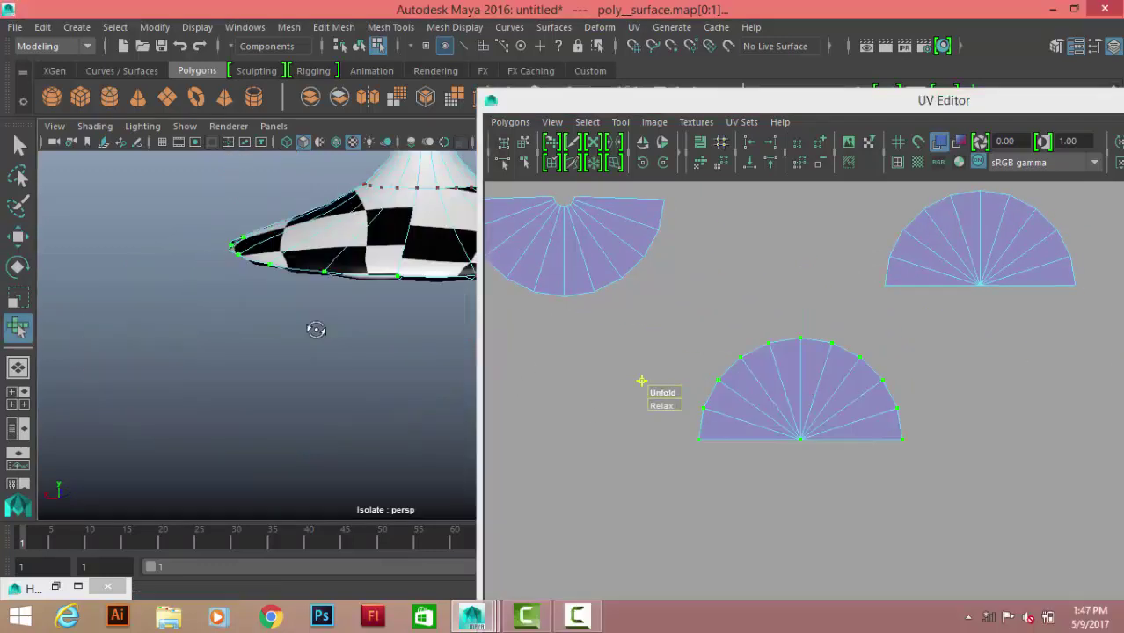
pyautogui.press('F10')
pyautogui.click(879, 440)
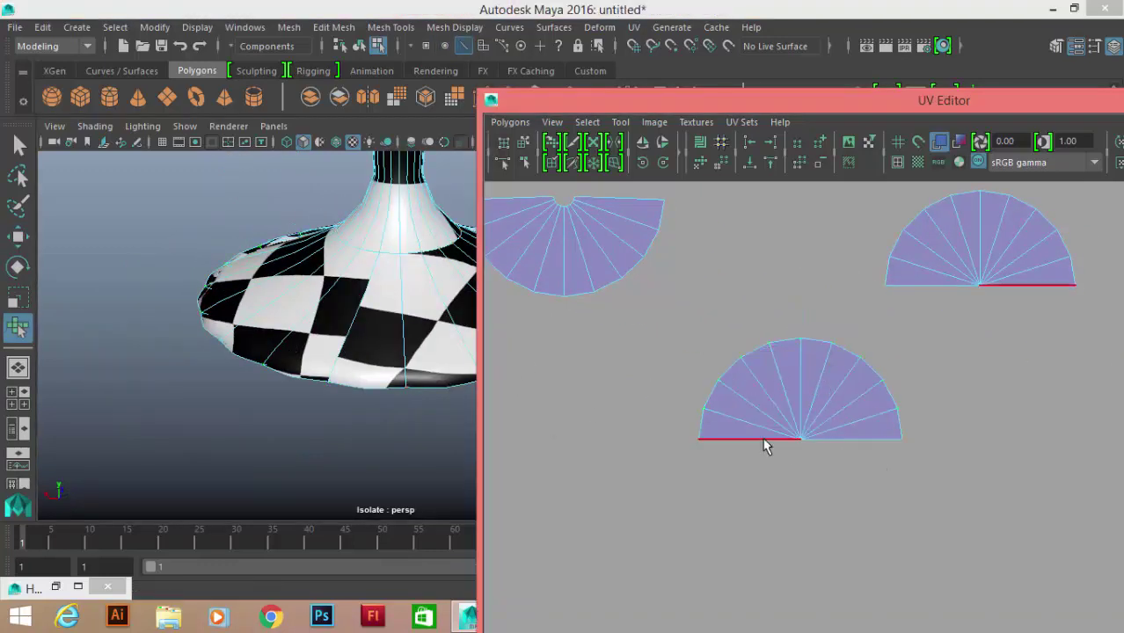
pyautogui.keyDown('ctrl'); pyautogui.moveTo(820, 412); pyautogui.dragTo(818, 528, button='right'); pyautogui.keyUp('ctrl')
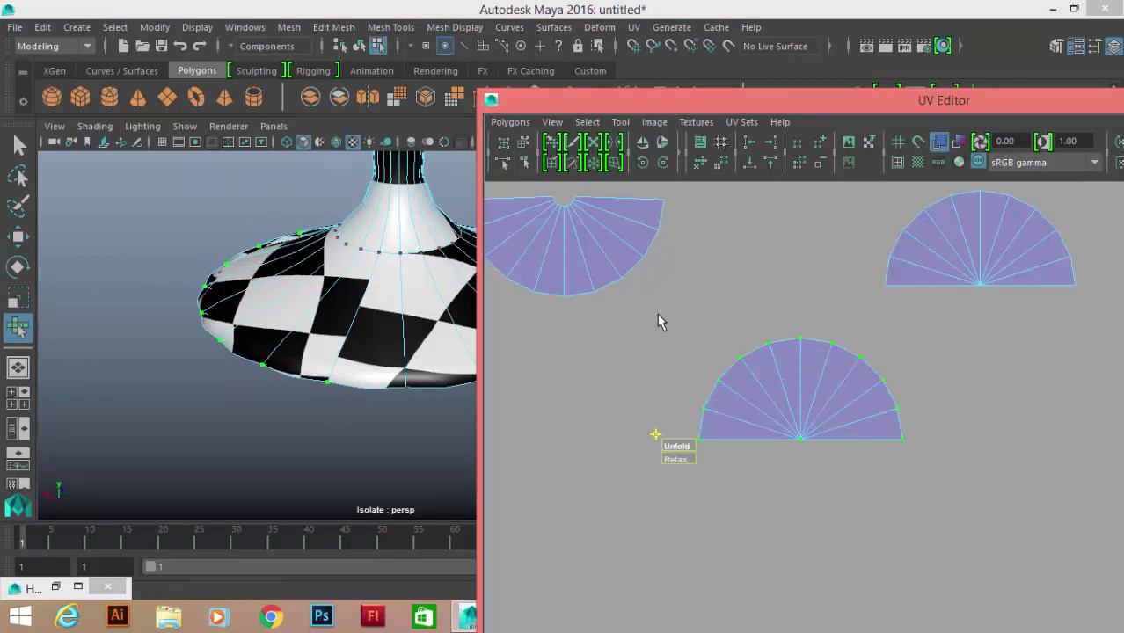
pyautogui.click(643, 162)
pyautogui.click(644, 162)
pyautogui.click(643, 161)
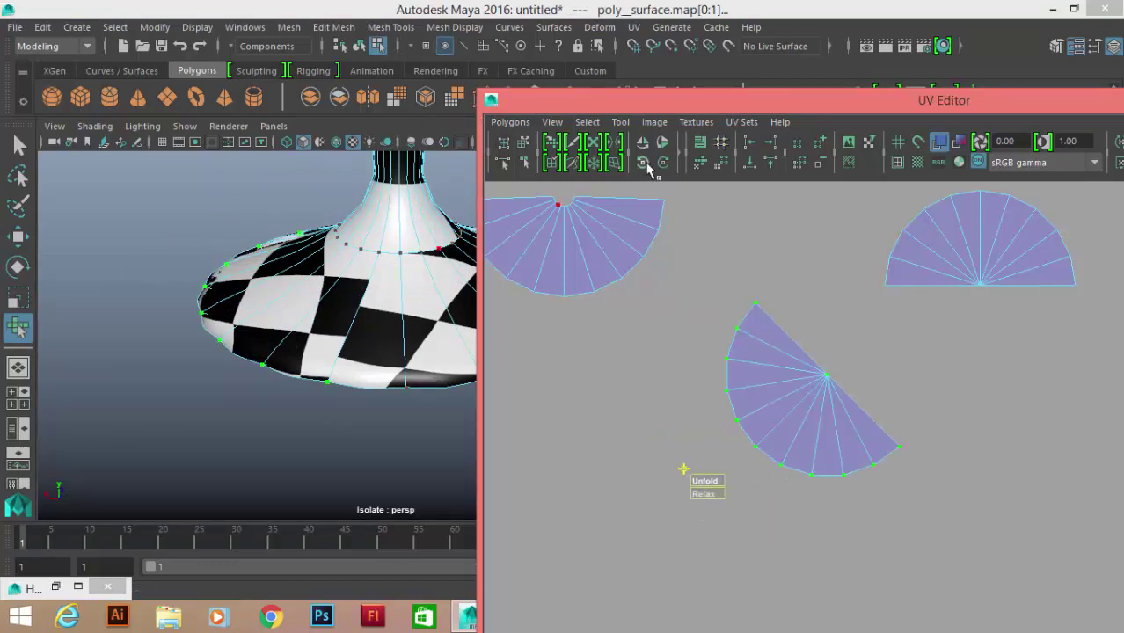
pyautogui.click(643, 162)
pyautogui.moveTo(794, 388); pyautogui.dragTo(792, 317, button='right')
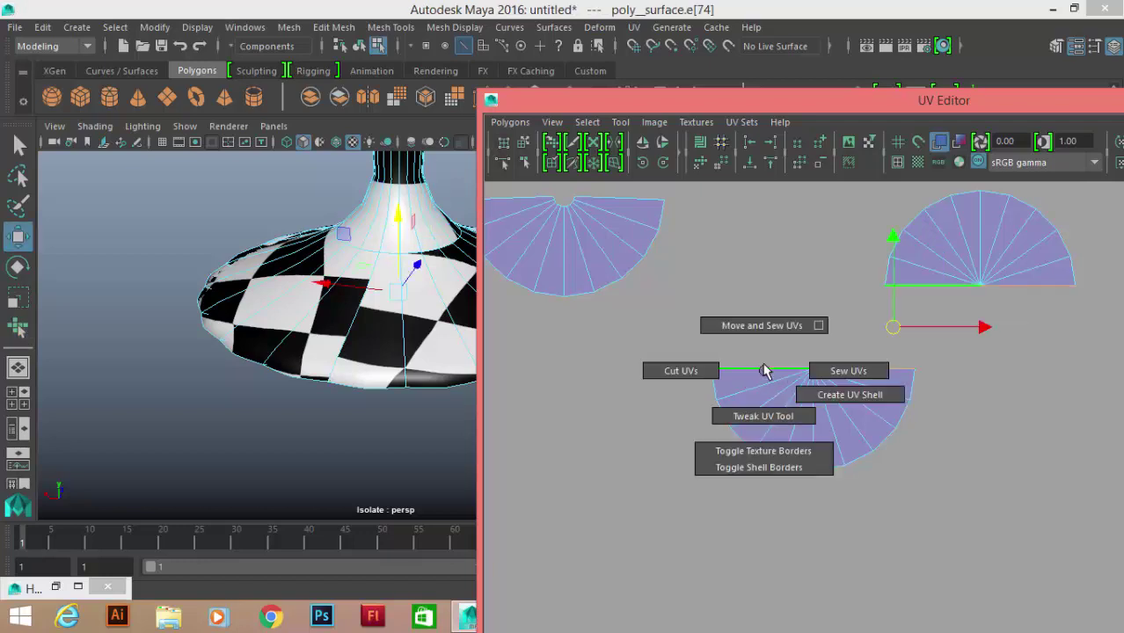
pyautogui.keyDown('shift'); pyautogui.moveTo(761, 373); pyautogui.dragTo(760, 324, button='right'); pyautogui.keyUp('shift')
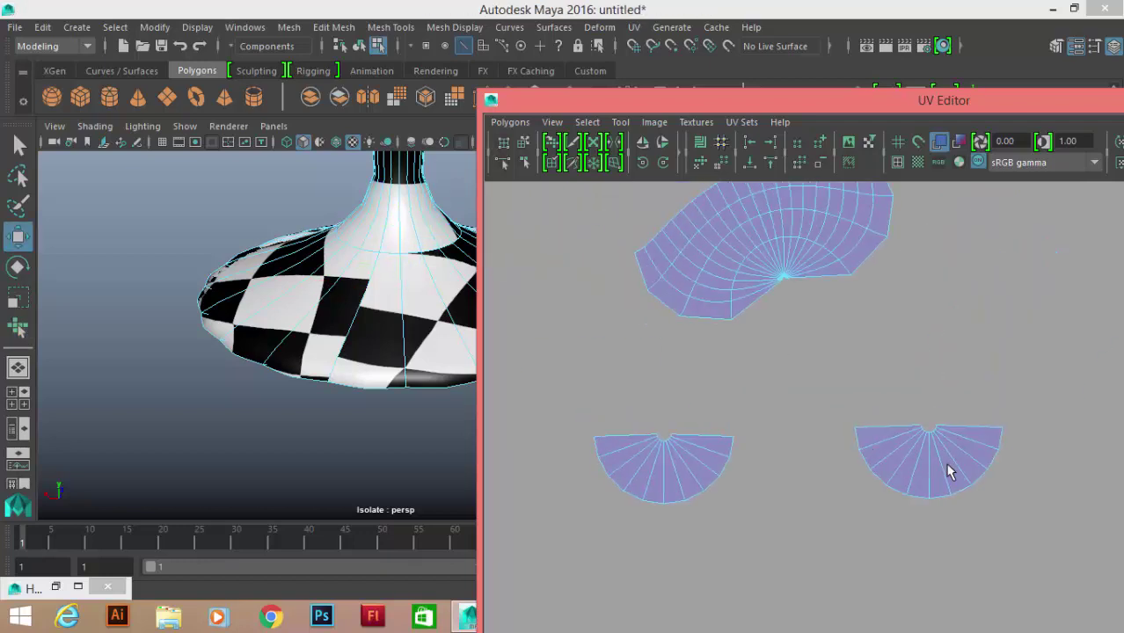
# Move the left half-disc above the other, rotate it 180°, and sew them into a full disc
pyautogui.moveTo(660, 438); pyautogui.dragTo(735, 437, button='right')
pyautogui.moveTo(564, 394); pyautogui.dragTo(748, 542)
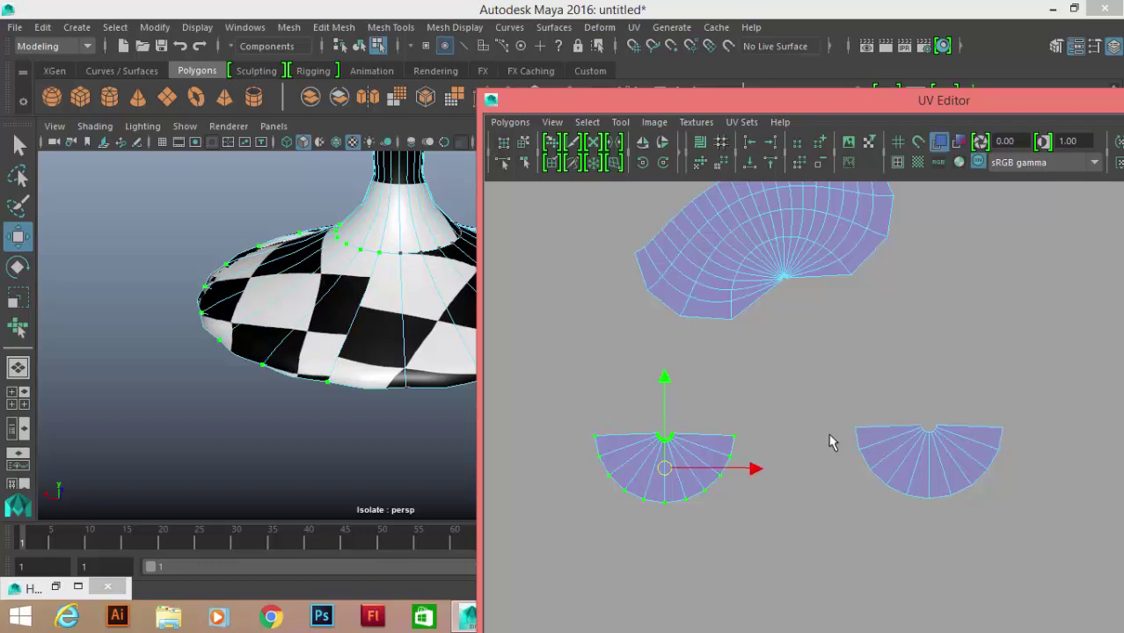
pyautogui.moveTo(665, 439); pyautogui.dragTo(933, 374)
pyautogui.click(664, 162)
pyautogui.click(663, 162)
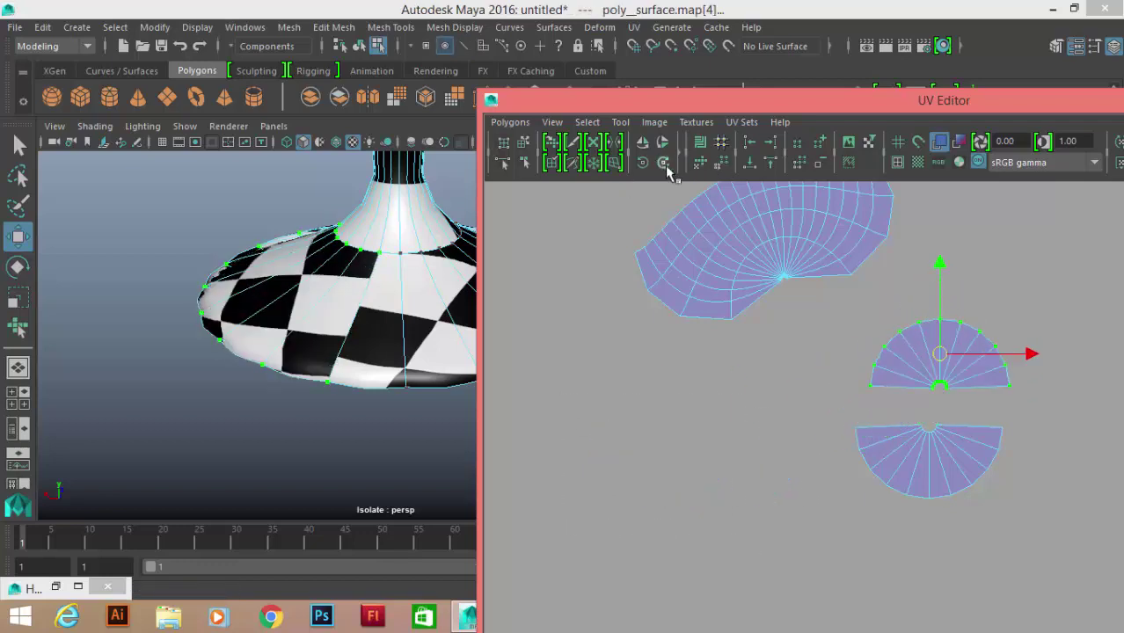
pyautogui.scroll(2, 852, 341)
pyautogui.moveTo(851, 341); pyautogui.dragTo(840, 389)
pyautogui.click(785, 409)
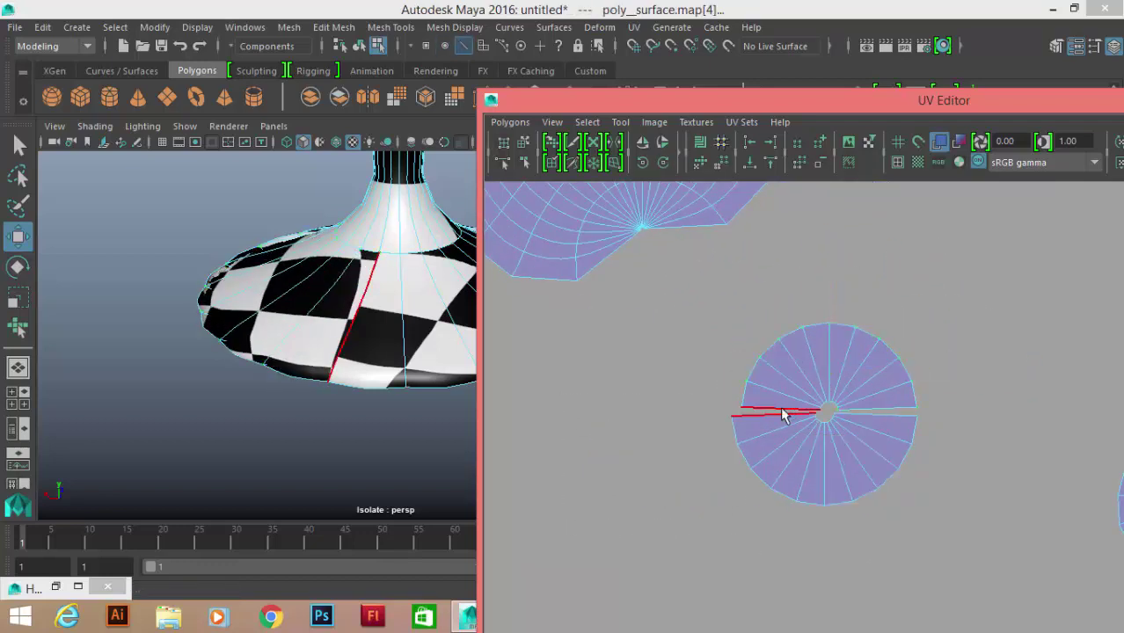
pyautogui.keyDown('shift'); pyautogui.moveTo(979, 351); pyautogui.dragTo(1029, 306, button='right'); pyautogui.keyUp('shift')
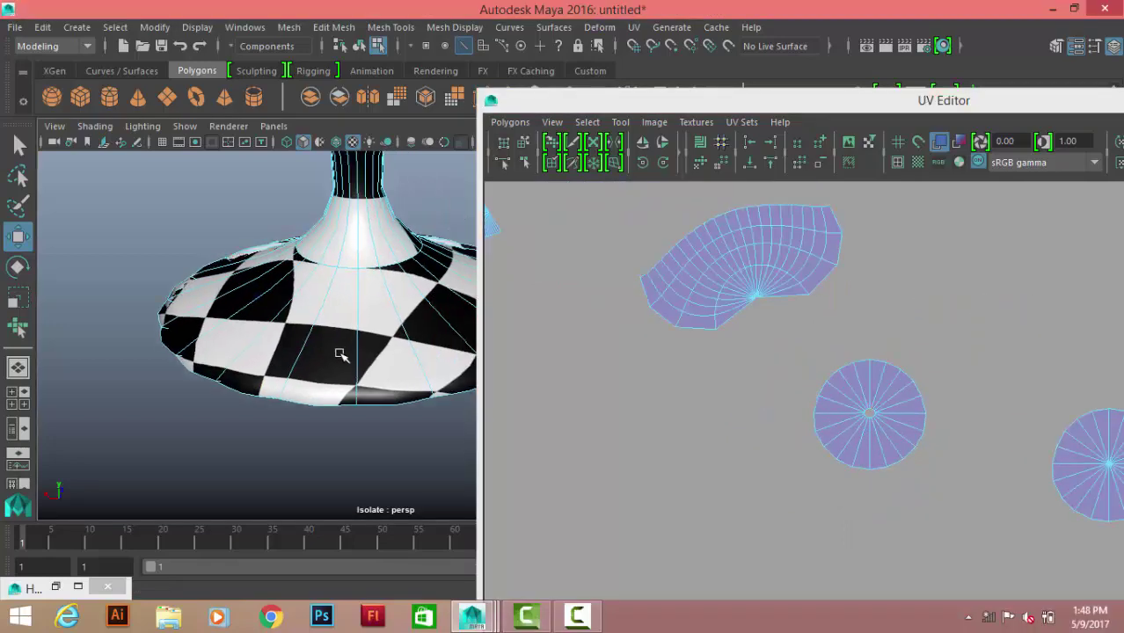
# Return to object selection mode and select the whole goblet
pyautogui.moveTo(341, 355)
pyautogui.keyDown('alt'); pyautogui.mouseDown()
pyautogui.moveTo(321, 329)
pyautogui.moveTo(334, 352)
pyautogui.mouseUp(); pyautogui.keyUp('alt')
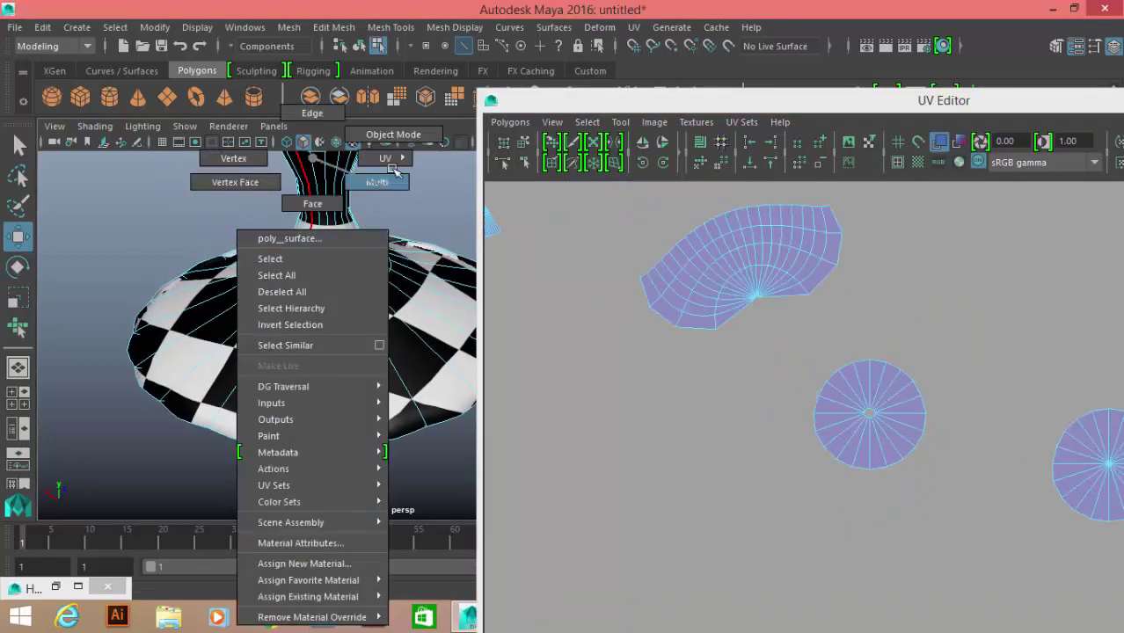
pyautogui.moveTo(321, 198); pyautogui.dragTo(389, 133, button='right')
pyautogui.keyDown('alt'); pyautogui.moveTo(388, 132); pyautogui.dragTo(359, 304); pyautogui.keyUp('alt')
pyautogui.click(359, 303)
pyautogui.scroll(-2, 963, 377)
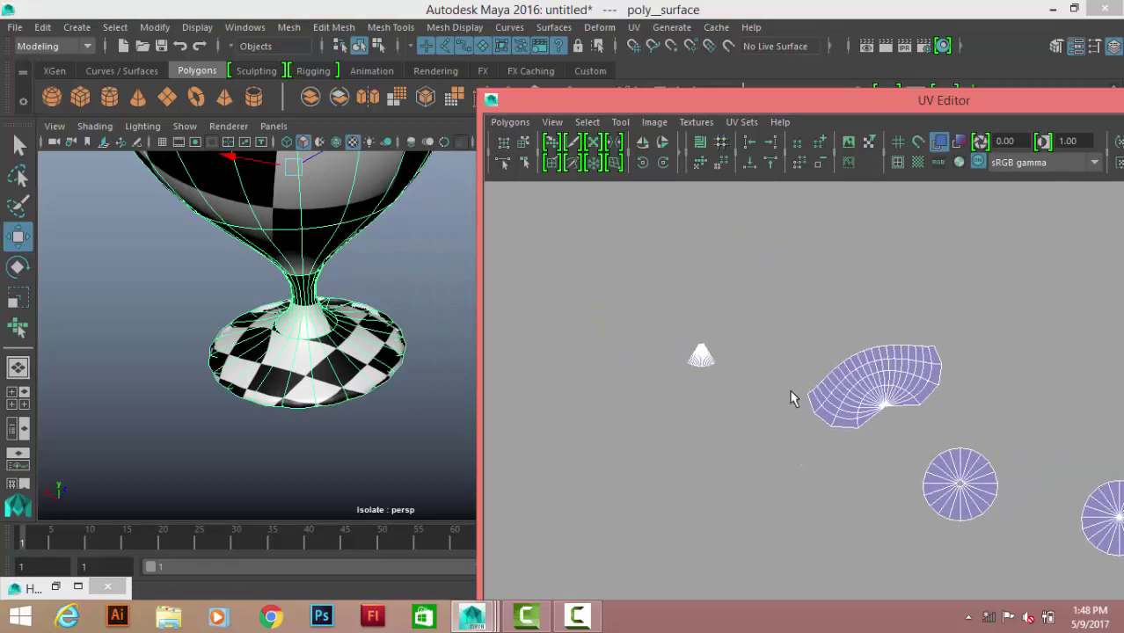
# Frame the goblet, close the UV layout window and show its material attributes
pyautogui.press('f')
pyautogui.keyDown('alt'); pyautogui.moveTo(256, 288); pyautogui.dragTo(382, 311); pyautogui.keyUp('alt')
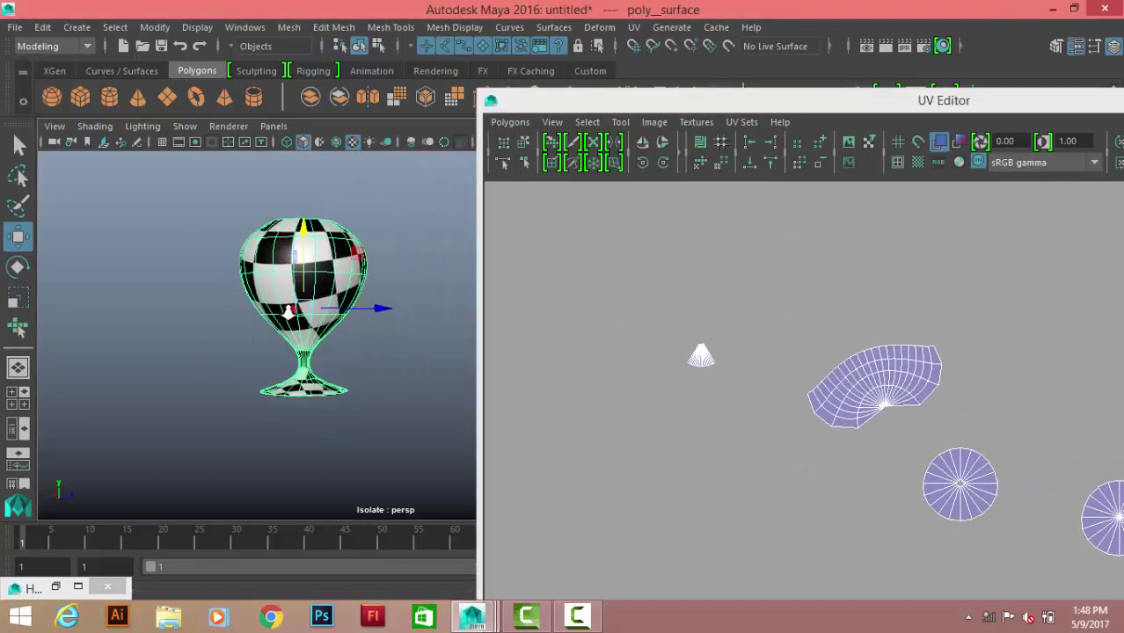
pyautogui.moveTo(251, 206); pyautogui.dragTo(275, 266, button='right')
pyautogui.keyDown('alt'); pyautogui.moveTo(274, 266); pyautogui.dragTo(381, 294); pyautogui.keyUp('alt')
pyautogui.click(382, 294)
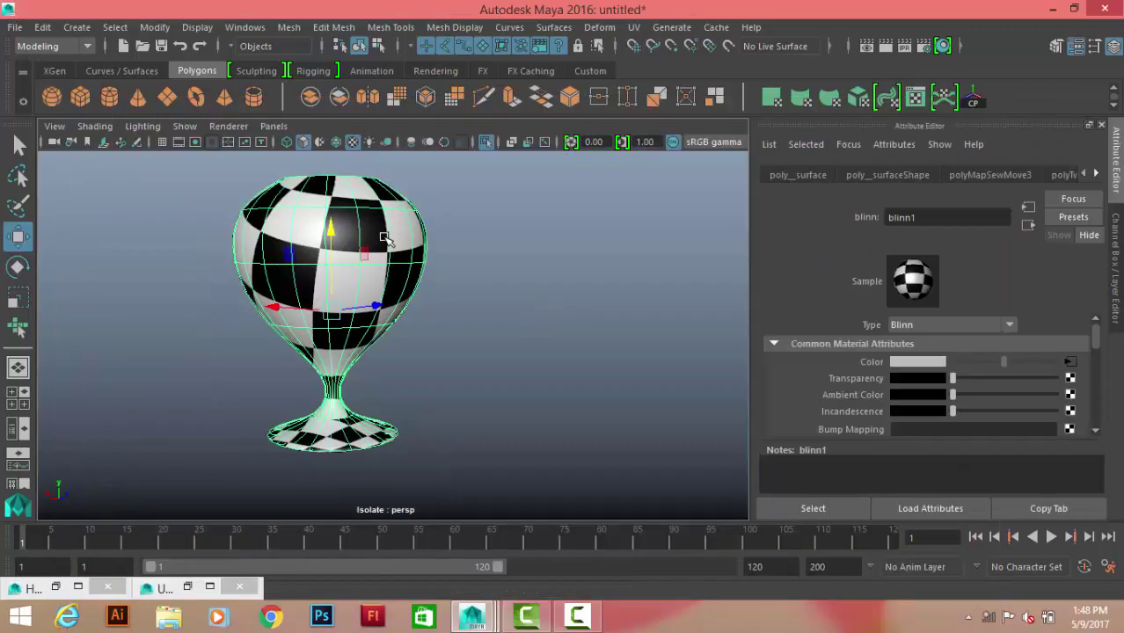
pyautogui.moveTo(369, 189); pyautogui.dragTo(372, 538, button='right')
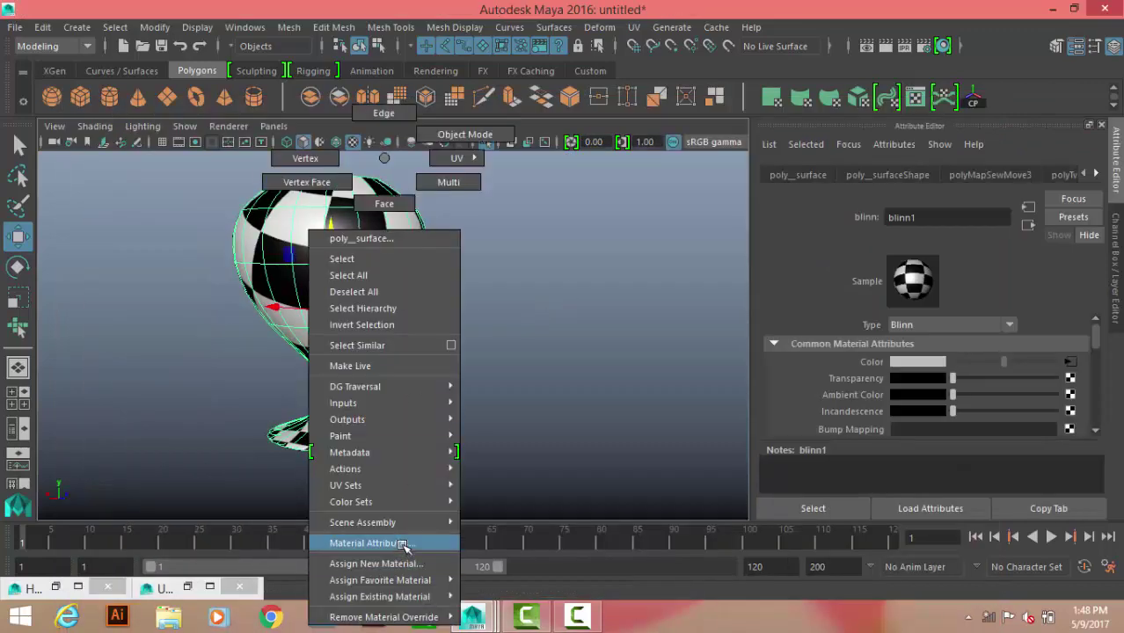
# Break the checker's Color connection and map a File texture loading logo.jpg
pyautogui.rightClick(891, 363)
pyautogui.click(912, 401)
pyautogui.click(1070, 362)
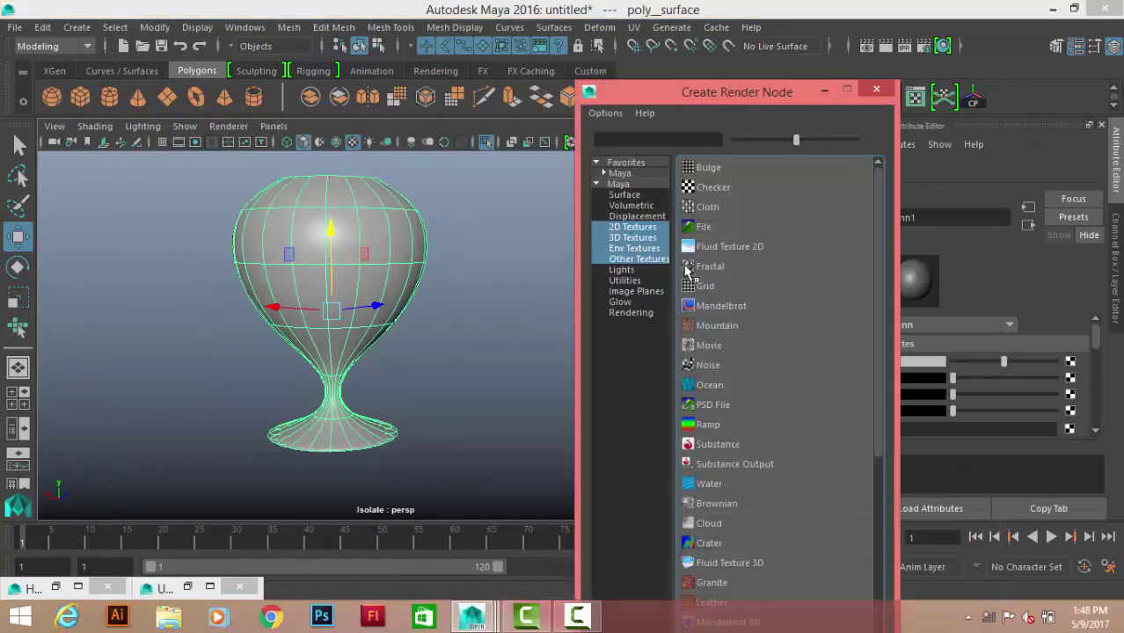
pyautogui.click(701, 229)
pyautogui.click(1074, 400)
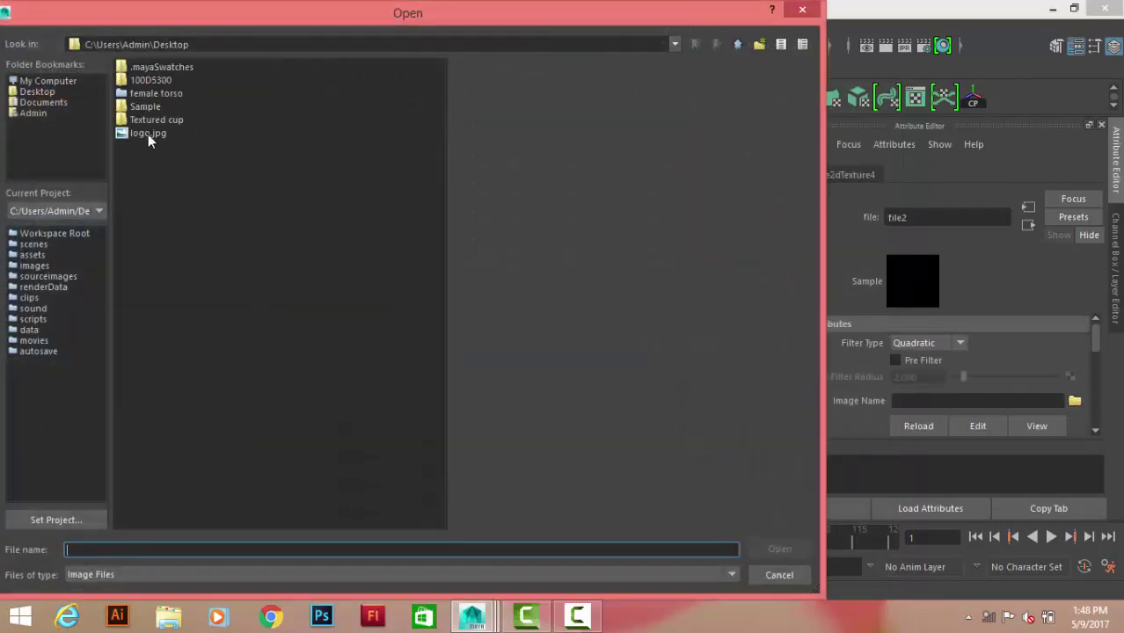
pyautogui.click(147, 133)
pyautogui.click(780, 550)
# Inspect the logo from several angles and turn off Isolate Select to show both goblets
pyautogui.click(598, 303)
pyautogui.scroll(5, 486, 371)
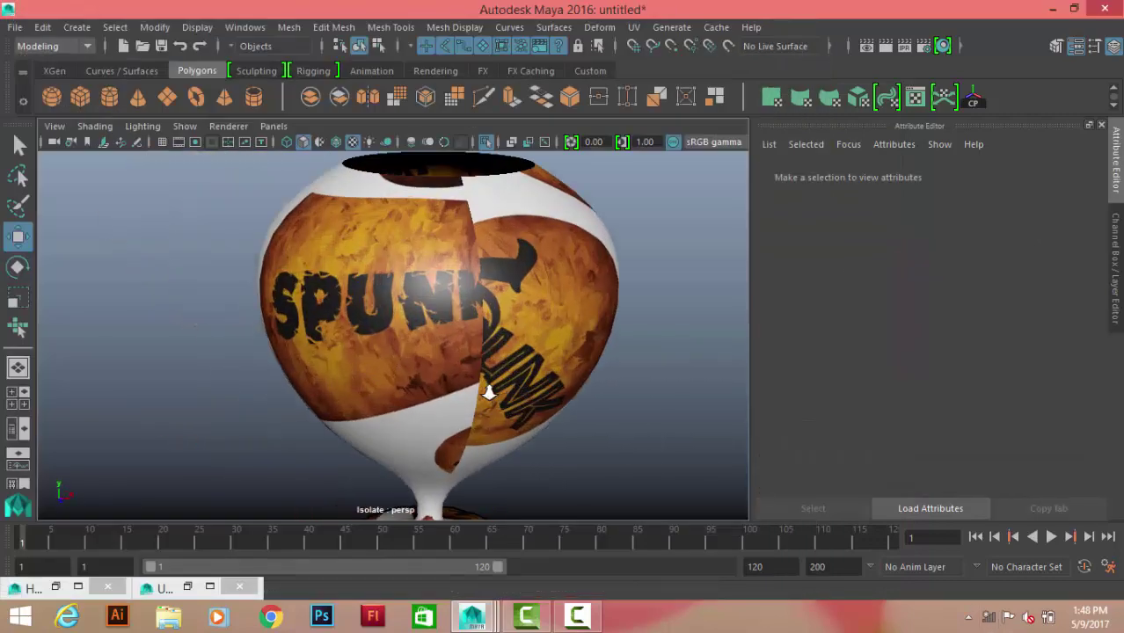
pyautogui.moveTo(455, 349)
pyautogui.keyDown('alt'); pyautogui.mouseDown()
pyautogui.moveTo(168, 269)
pyautogui.moveTo(432, 369)
pyautogui.moveTo(415, 311)
pyautogui.mouseUp(); pyautogui.keyUp('alt')
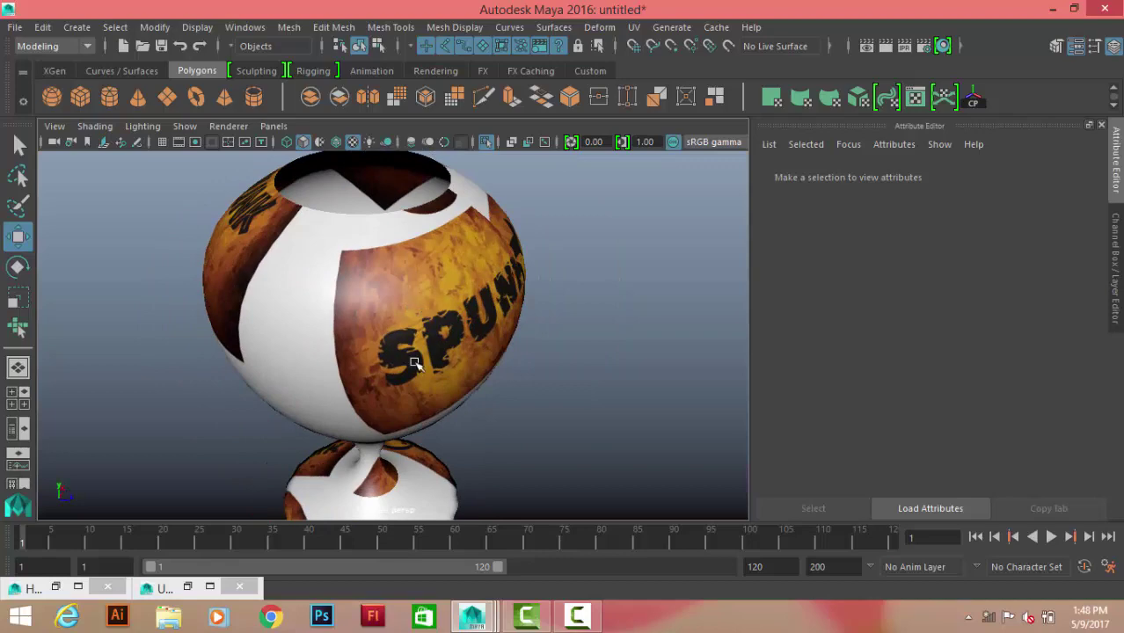
pyautogui.moveTo(415, 364)
pyautogui.keyDown('alt'); pyautogui.mouseDown()
pyautogui.moveTo(356, 249)
pyautogui.moveTo(592, 318)
pyautogui.moveTo(716, 294)
pyautogui.moveTo(531, 253)
pyautogui.moveTo(454, 335)
pyautogui.moveTo(606, 347)
pyautogui.mouseUp(); pyautogui.keyUp('alt')
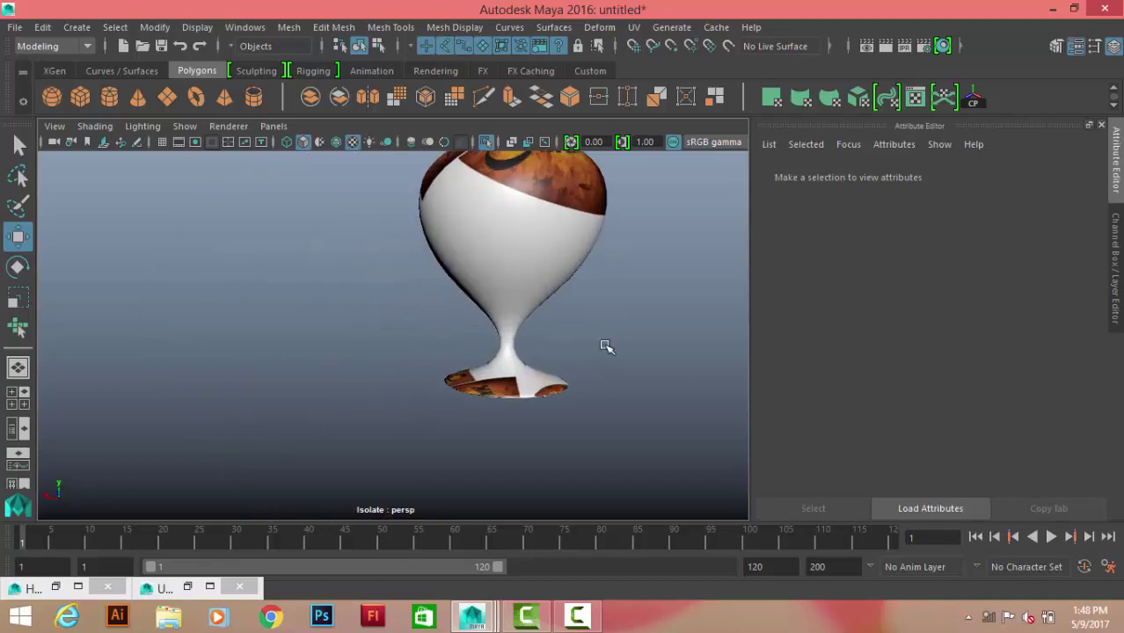
pyautogui.scroll(-5, 604, 337)
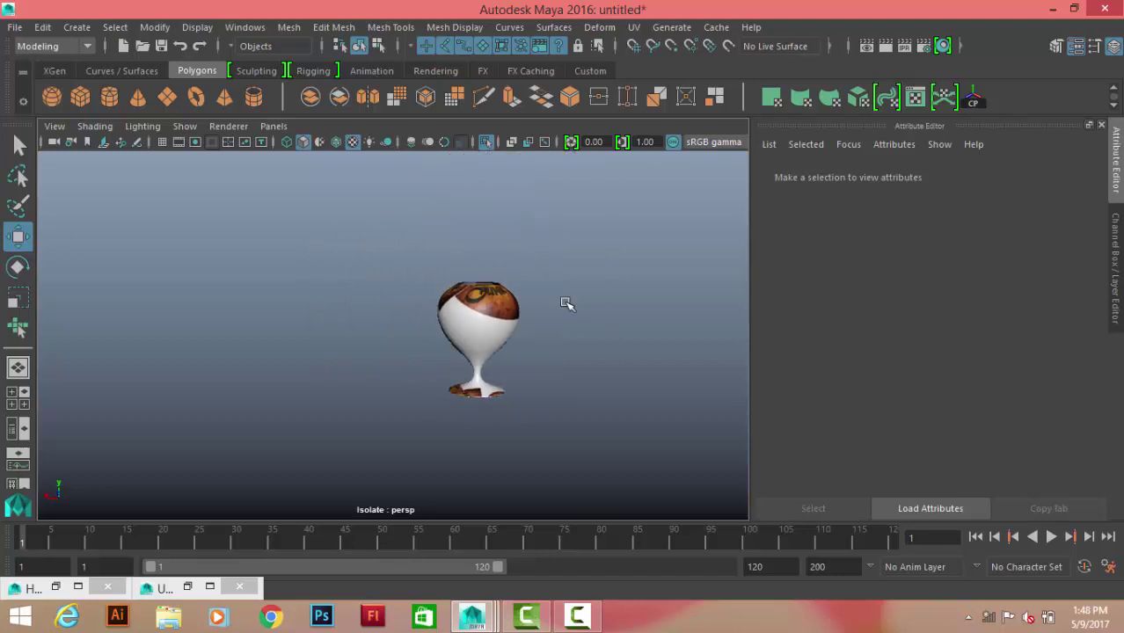
pyautogui.click(486, 142)
pyautogui.moveTo(421, 314)
pyautogui.keyDown('alt'); pyautogui.mouseDown()
pyautogui.moveTo(498, 314)
pyautogui.moveTo(482, 304)
pyautogui.mouseUp(); pyautogui.keyUp('alt')
# Replace the NURBS goblet's Color texture with a Checker
pyautogui.click(335, 296)
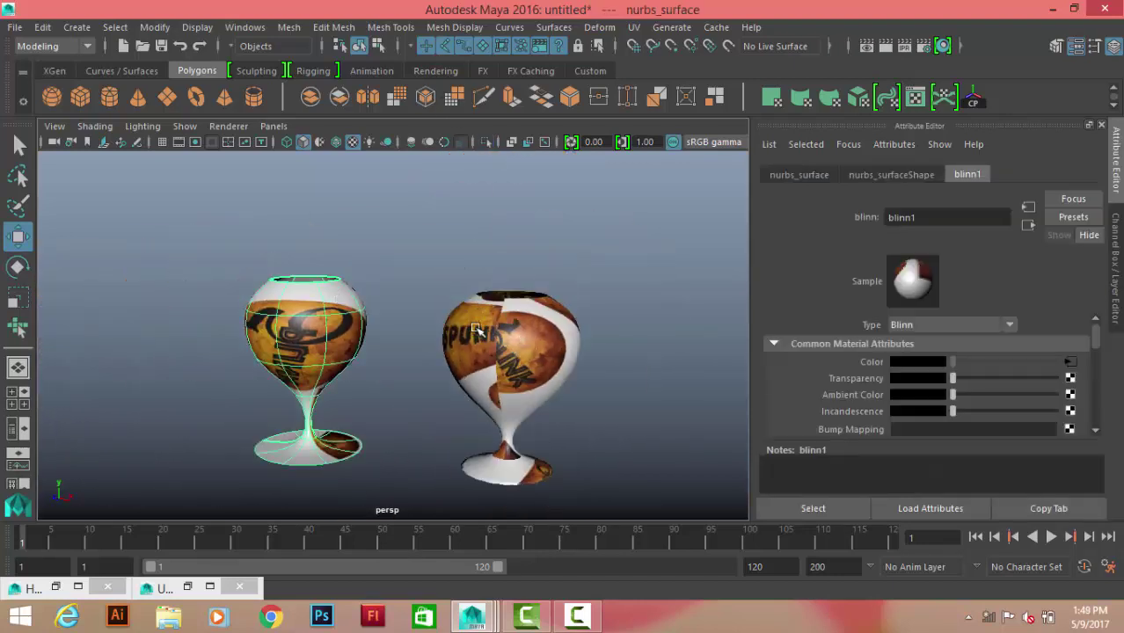
pyautogui.rightClick(887, 364)
pyautogui.click(933, 397)
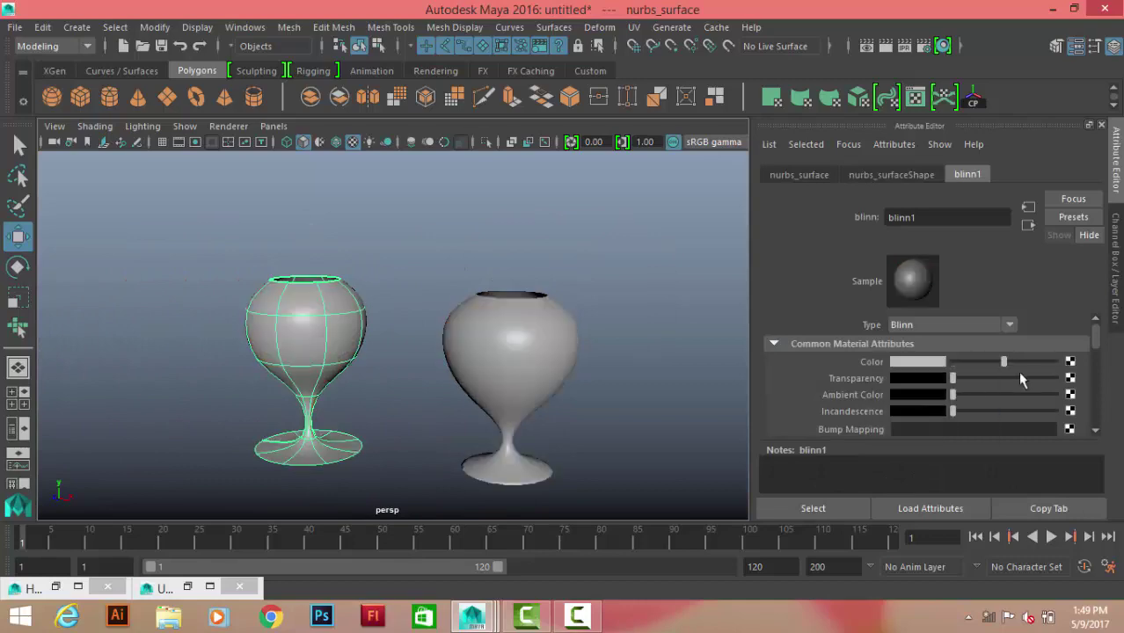
pyautogui.click(1070, 362)
pyautogui.click(722, 189)
pyautogui.click(657, 272)
pyautogui.moveTo(657, 272)
pyautogui.keyDown('alt'); pyautogui.mouseDown()
pyautogui.moveTo(447, 317)
pyautogui.moveTo(402, 278)
pyautogui.moveTo(445, 329)
pyautogui.mouseUp(); pyautogui.keyUp('alt')
# Convert the NURBS goblet to polygons with reset options, Quads tessellation and count 100
pyautogui.click(394, 279)
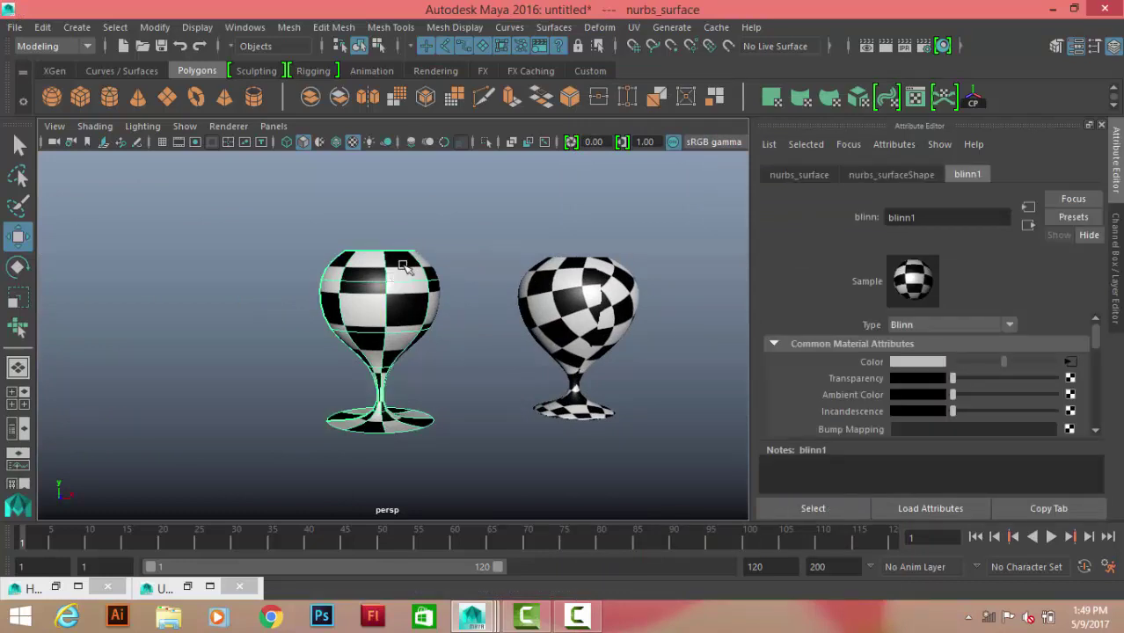
pyautogui.click(154, 28)
pyautogui.moveTo(181, 411)
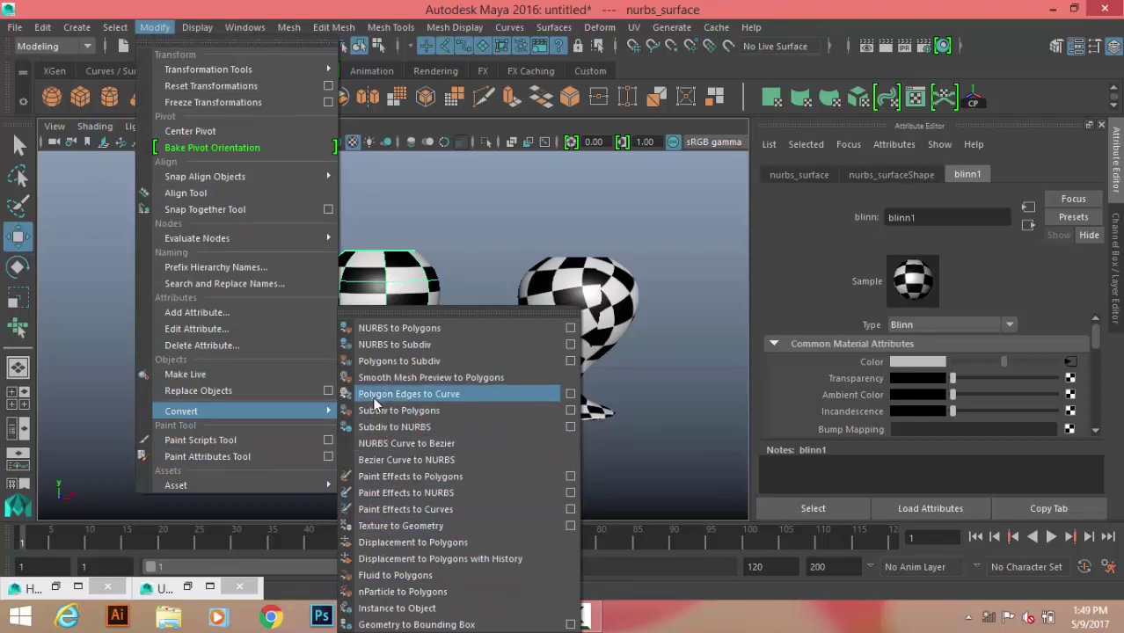
pyautogui.click(570, 327)
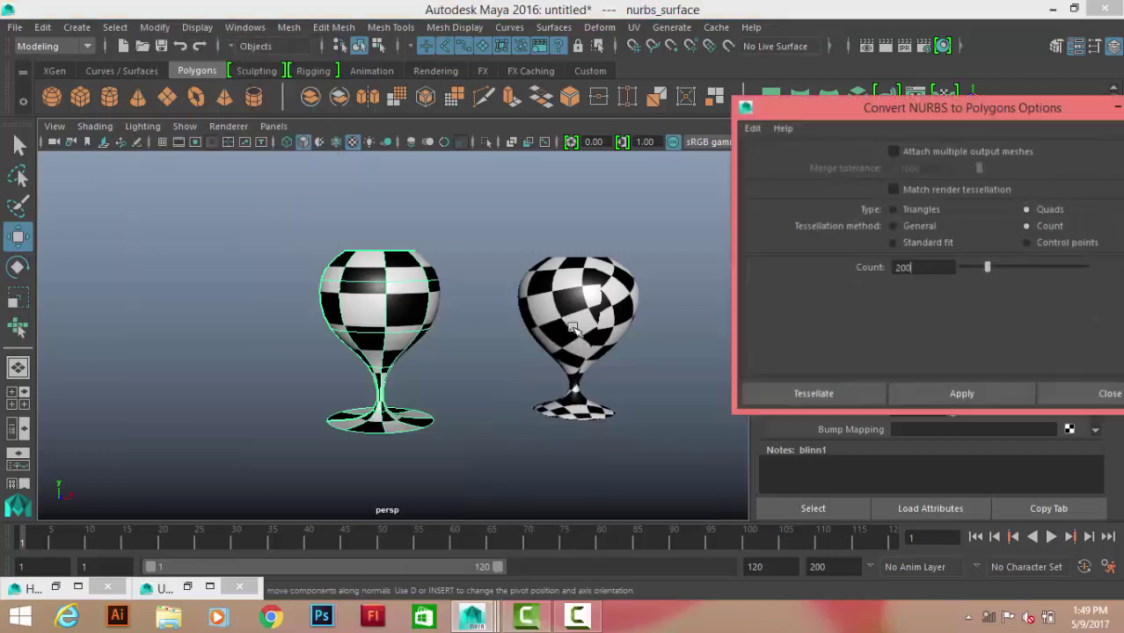
pyautogui.moveTo(1008, 105); pyautogui.dragTo(767, 77)
pyautogui.click(507, 100)
pyautogui.click(544, 132)
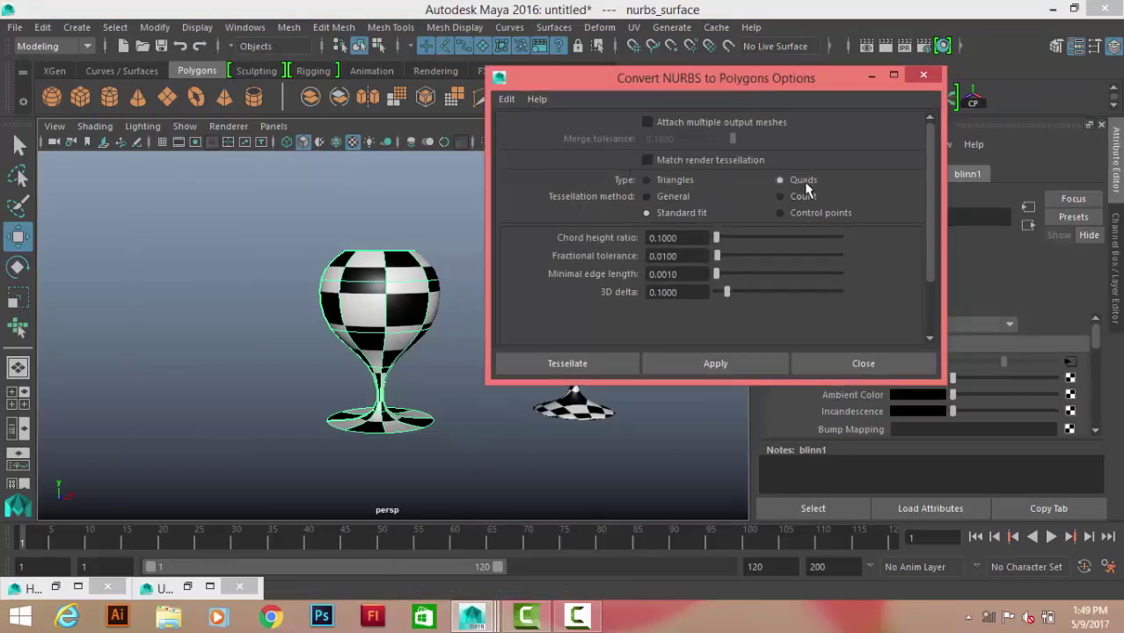
pyautogui.click(800, 196)
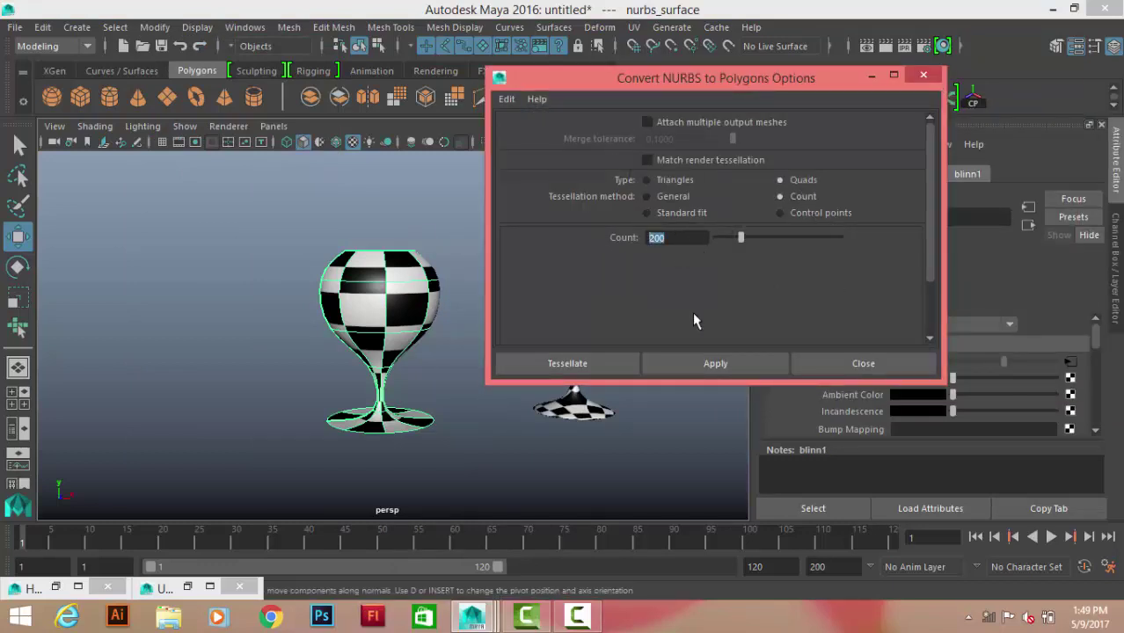
pyautogui.write('100')
pyautogui.click(715, 363)
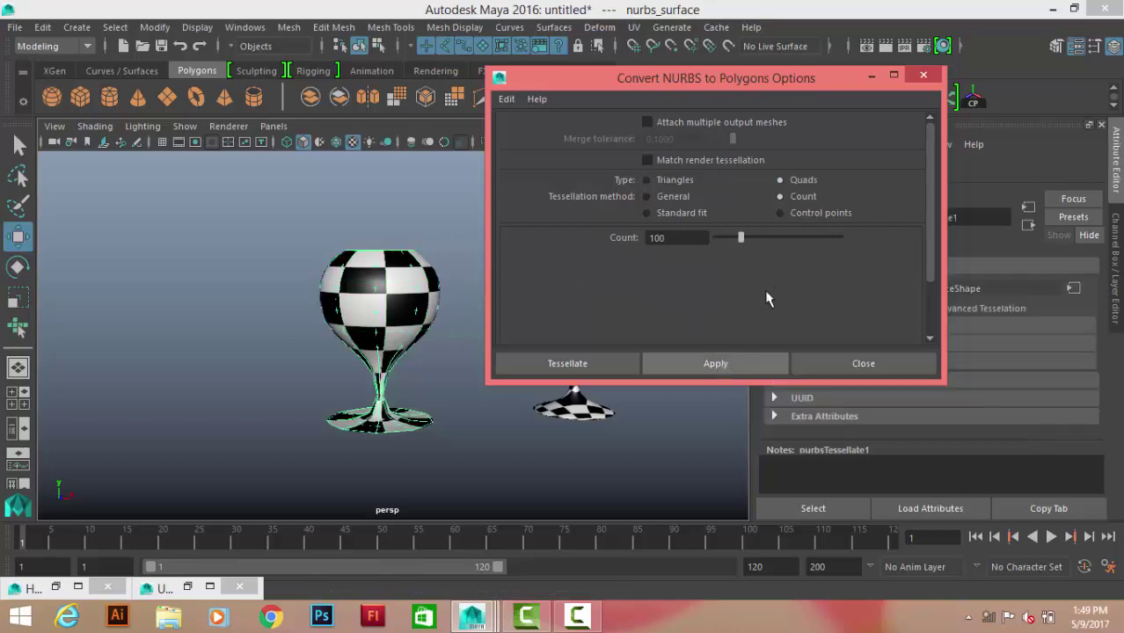
pyautogui.click(924, 75)
# Move the new polygon goblet to the left of the others
pyautogui.scroll(-4, 489, 327)
pyautogui.scroll(-3, 458, 326)
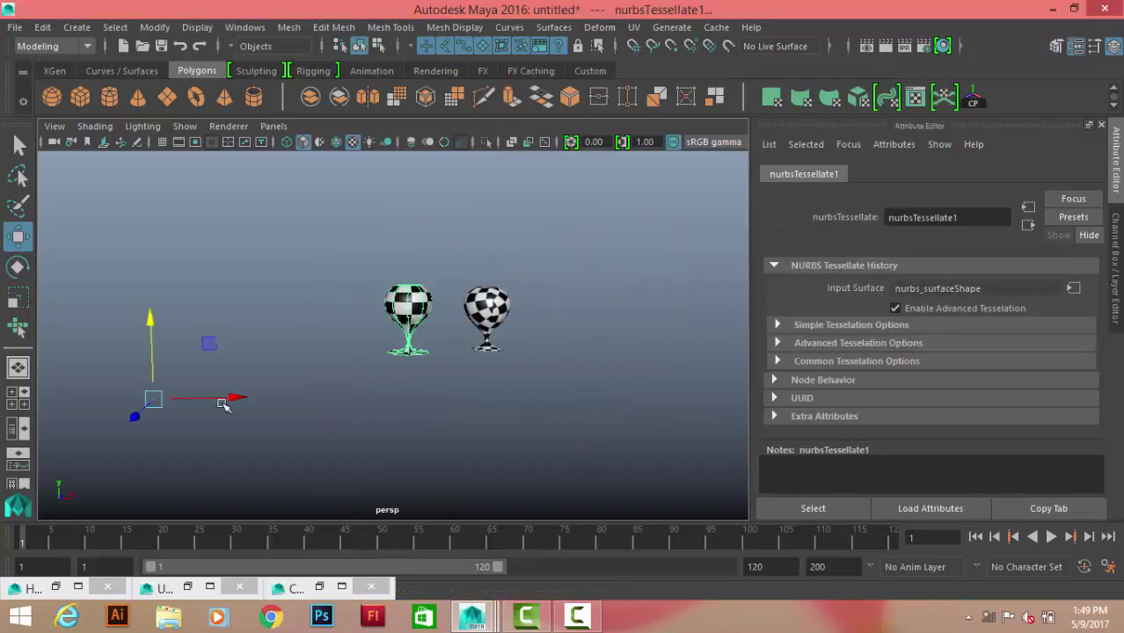
pyautogui.moveTo(224, 403); pyautogui.dragTo(172, 403)
# Rename the new goblet's Blinn material to converted_poly
pyautogui.scroll(5, 346, 348)
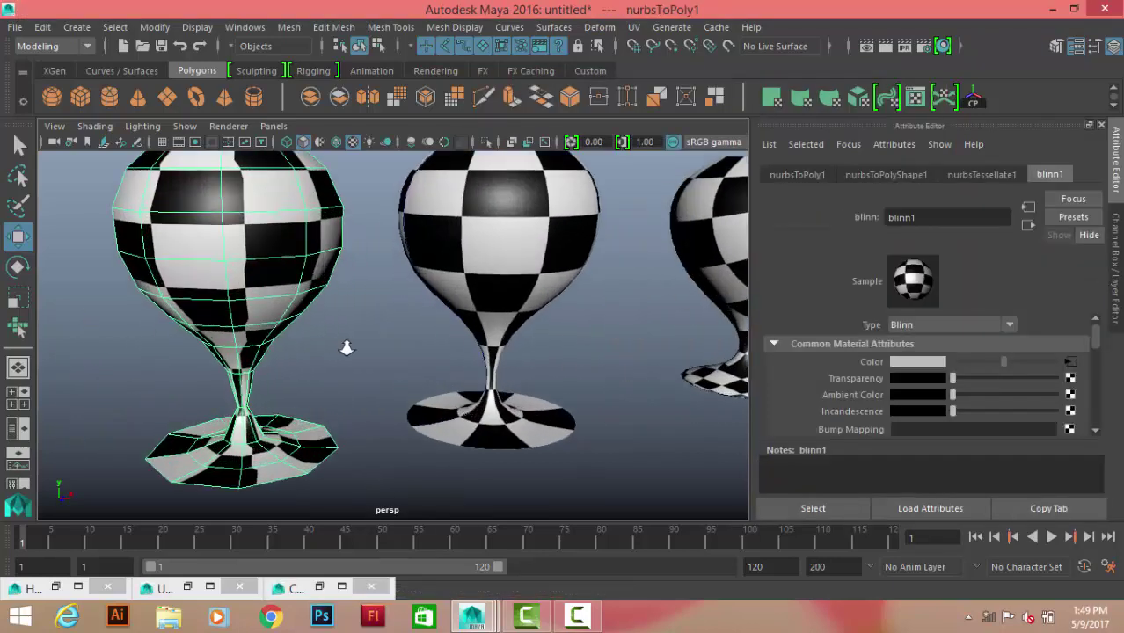
pyautogui.scroll(1, 380, 185)
pyautogui.moveTo(381, 185); pyautogui.dragTo(381, 185, button='right')
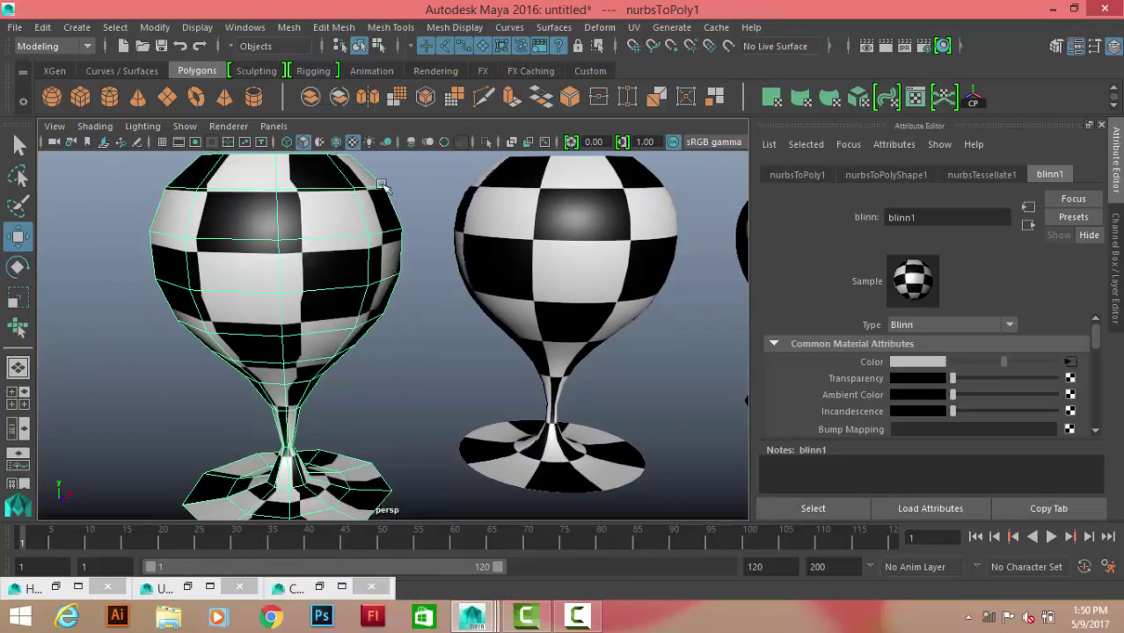
pyautogui.write('conv')
pyautogui.write('erted pol')
pyautogui.write('y')
pyautogui.press('Return')
pyautogui.click(413, 229)
# Select the converted goblet and swap its checker Color for a File texture loading logo.jpg
pyautogui.scroll(-5, 377, 277)
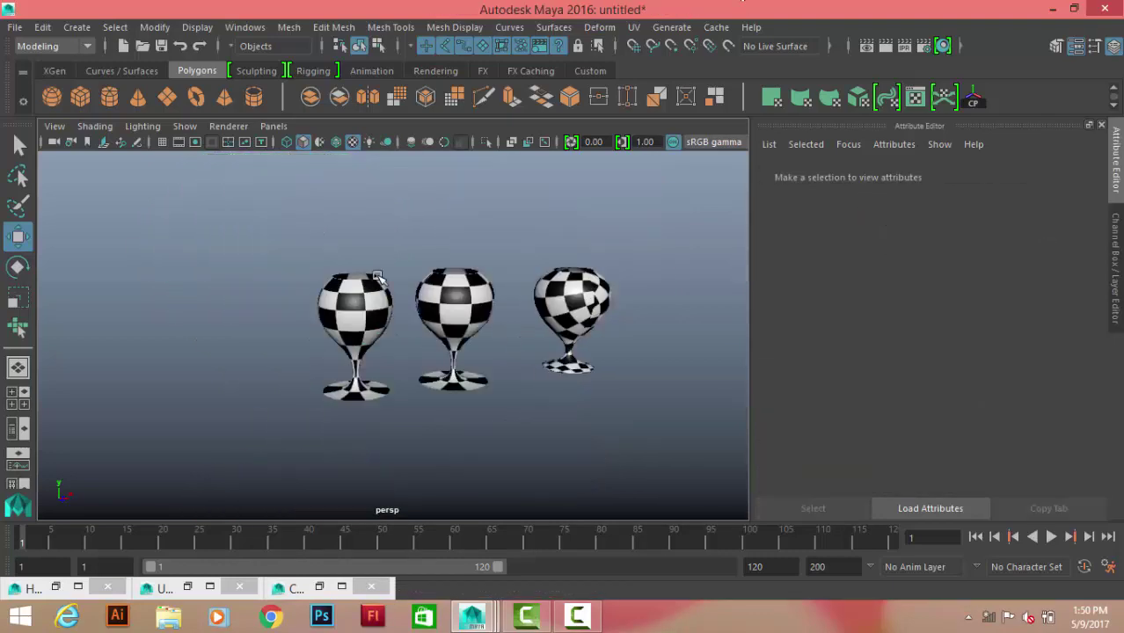
pyautogui.moveTo(376, 277)
pyautogui.keyDown('alt'); pyautogui.mouseDown()
pyautogui.moveTo(397, 284)
pyautogui.moveTo(272, 280)
pyautogui.mouseUp(); pyautogui.keyUp('alt')
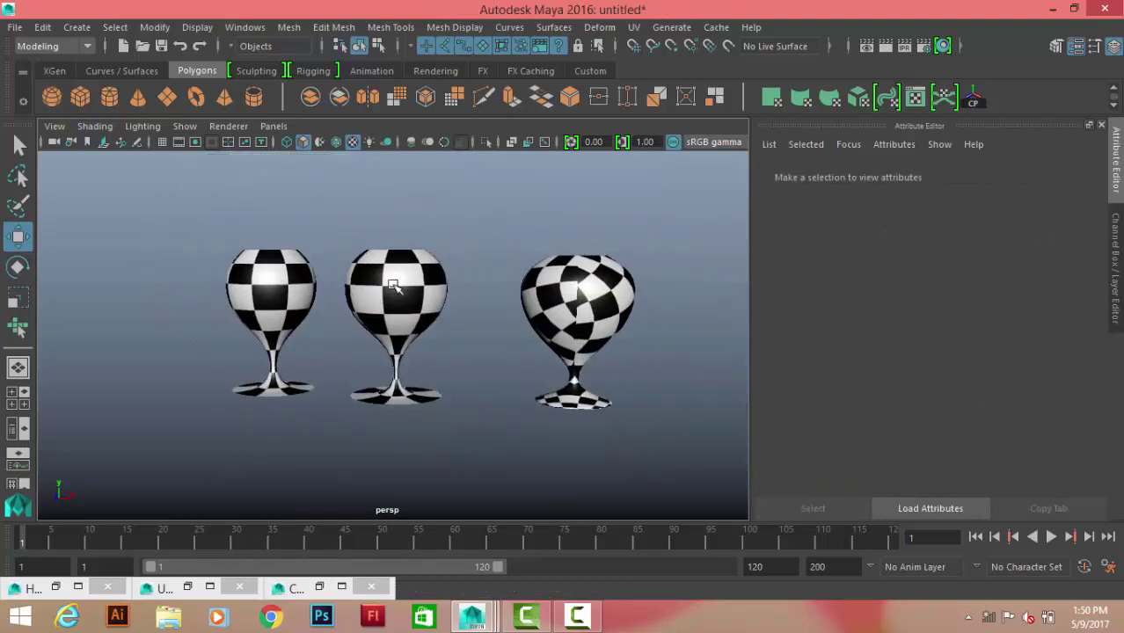
pyautogui.click(264, 272)
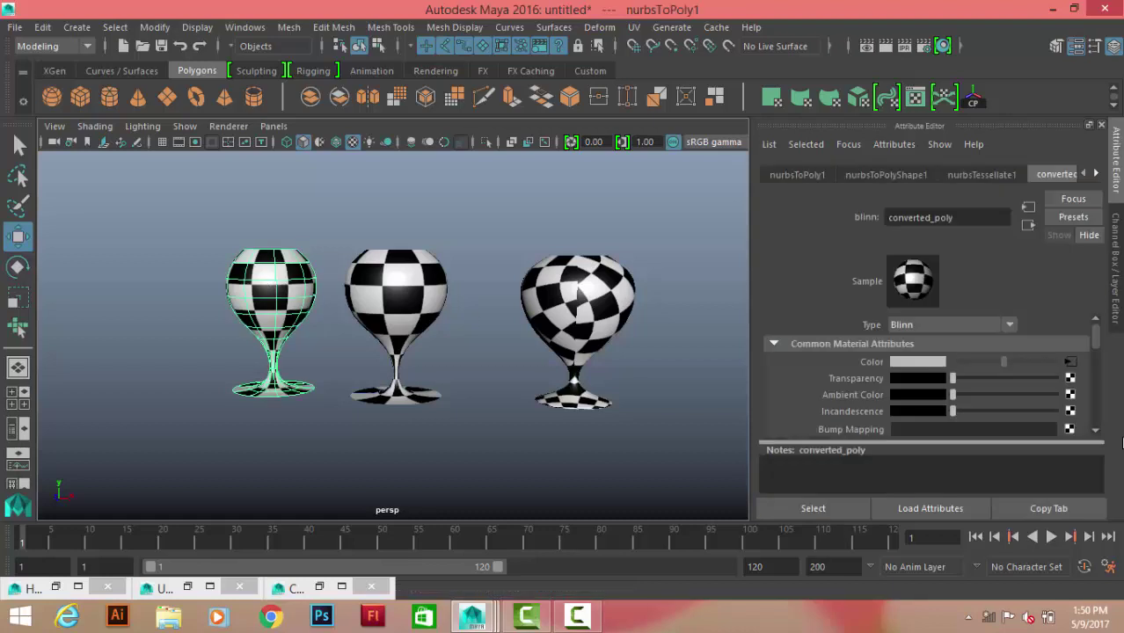
pyautogui.rightClick(875, 361)
pyautogui.click(935, 406)
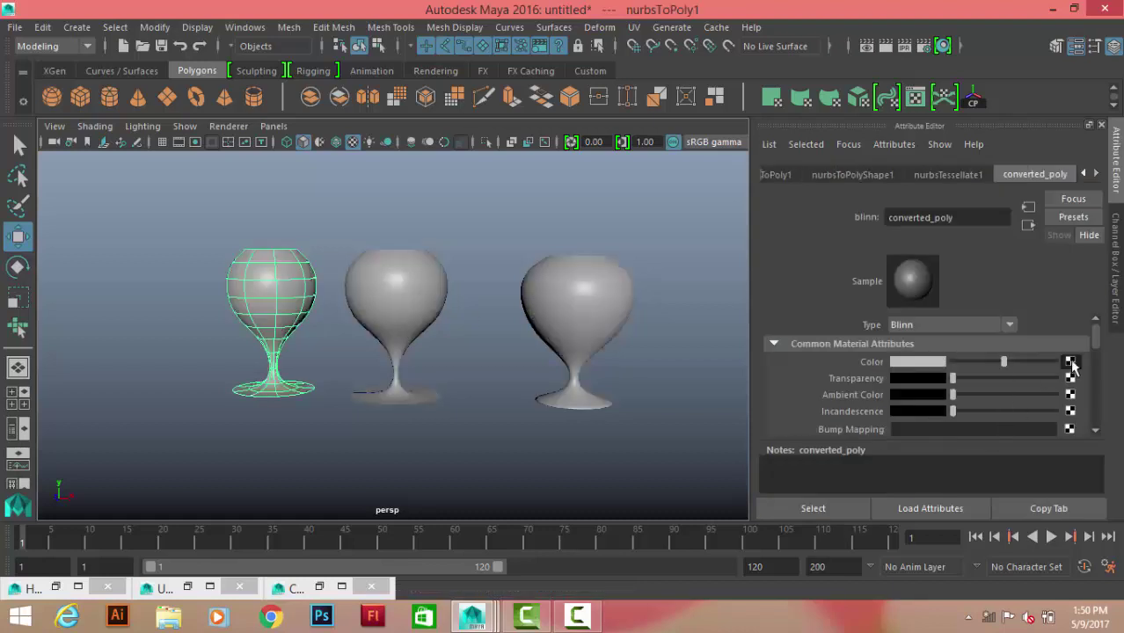
pyautogui.click(1070, 361)
pyautogui.click(726, 210)
pyautogui.click(1074, 401)
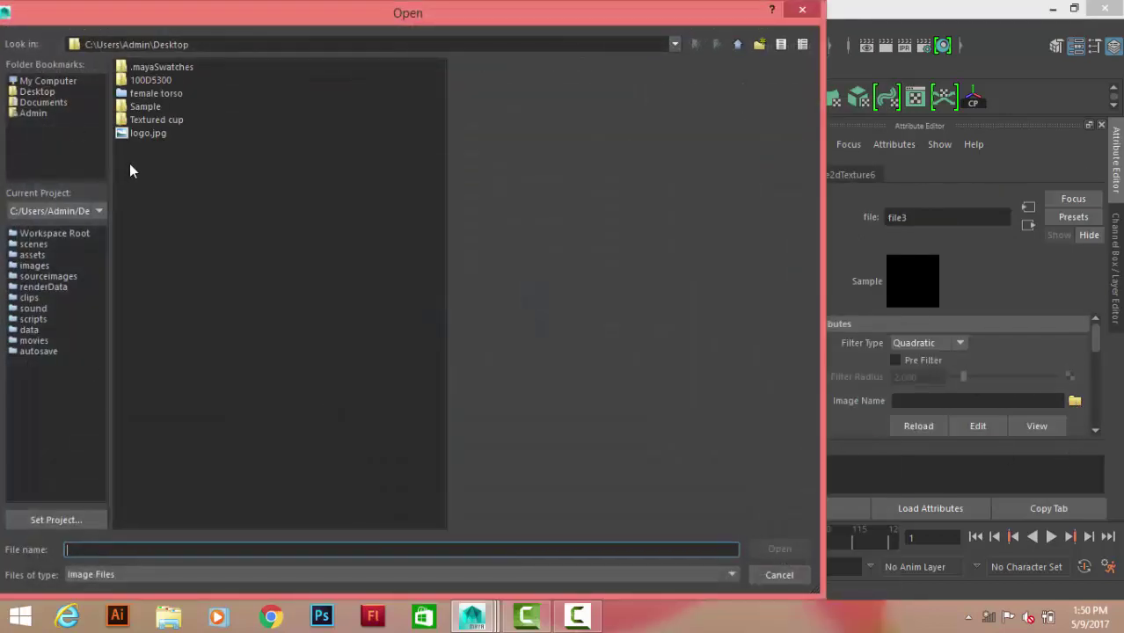
pyautogui.click(146, 133)
pyautogui.click(780, 549)
# Orbit, zoom and pan to inspect the three logo-textured goblets
pyautogui.click(447, 443)
pyautogui.moveTo(447, 443)
pyautogui.keyDown('alt'); pyautogui.mouseDown()
pyautogui.moveTo(351, 381)
pyautogui.moveTo(495, 308)
pyautogui.moveTo(558, 297)
pyautogui.mouseUp(); pyautogui.keyUp('alt')
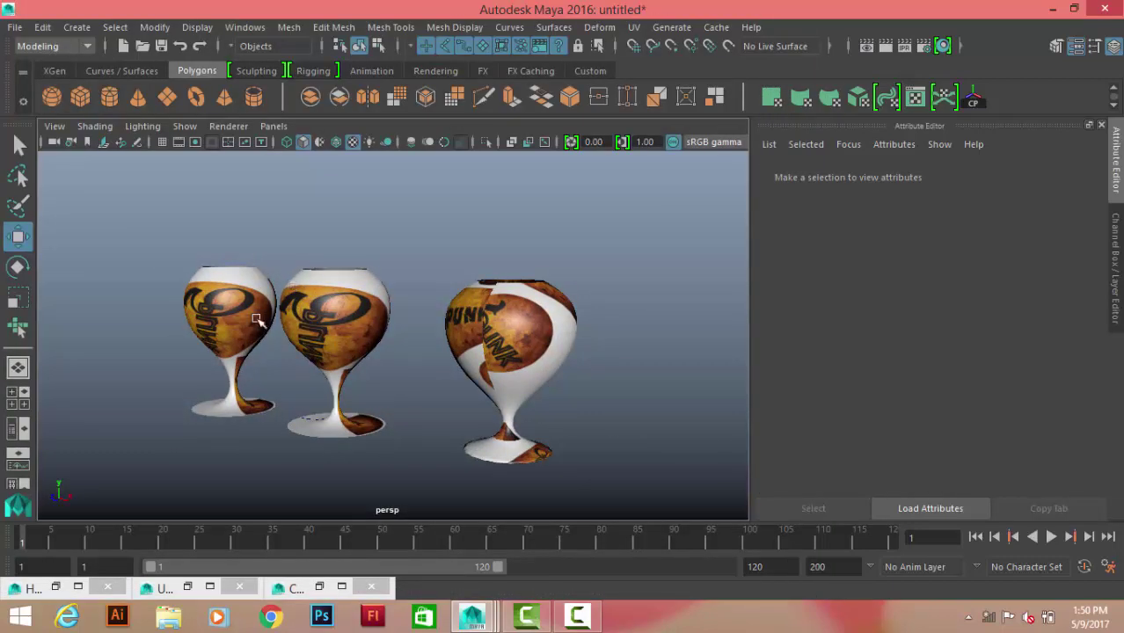
pyautogui.keyDown('alt'); pyautogui.moveTo(255, 318); pyautogui.dragTo(437, 389, button='right'); pyautogui.keyUp('alt')
pyautogui.keyDown('alt'); pyautogui.moveTo(436, 389); pyautogui.dragTo(524, 402, button='middle'); pyautogui.keyUp('alt')
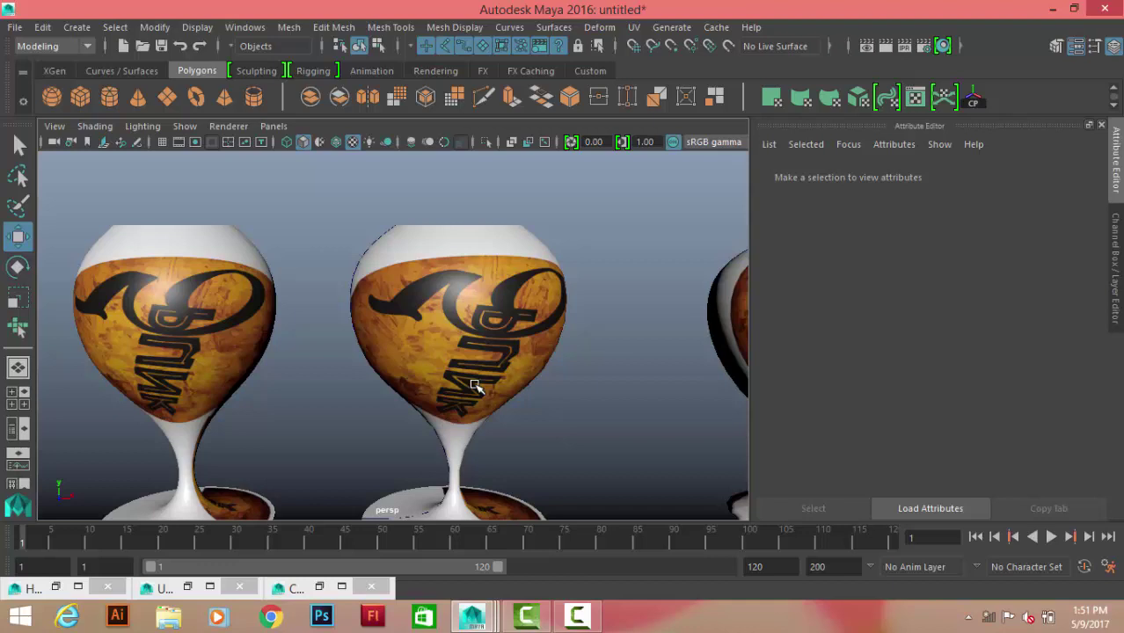
# Check the left goblet's UV layout, then select the faceted right-hand goblet
pyautogui.scroll(-3, 482, 352)
pyautogui.moveTo(496, 284)
pyautogui.keyDown('alt'); pyautogui.mouseDown()
pyautogui.moveTo(422, 291)
pyautogui.moveTo(475, 299)
pyautogui.moveTo(449, 273)
pyautogui.mouseUp(); pyautogui.keyUp('alt')
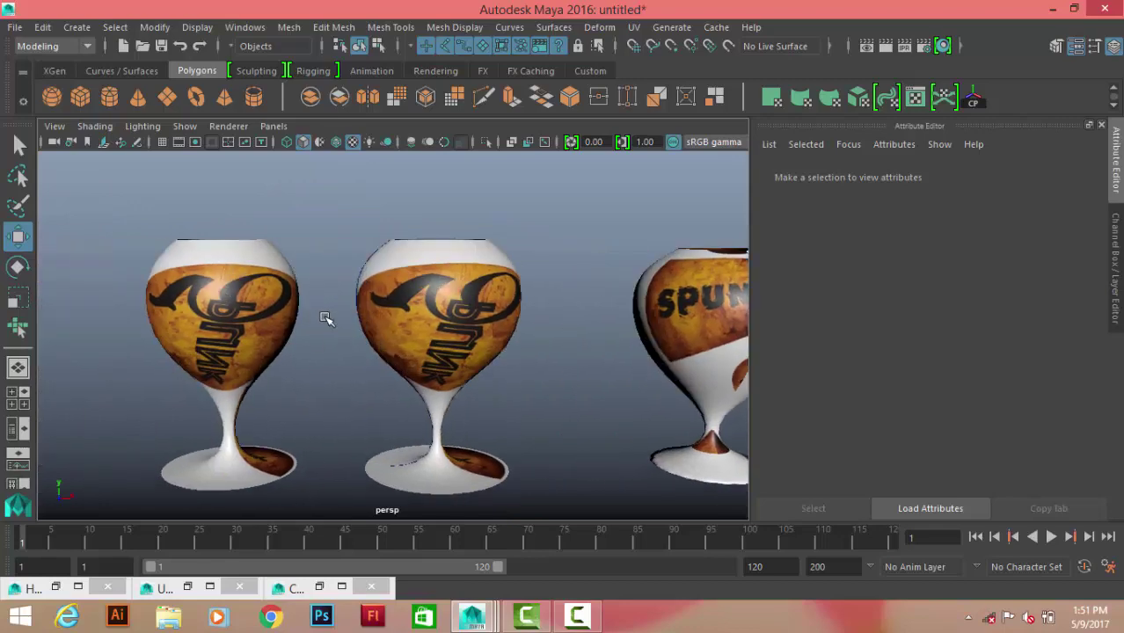
pyautogui.click(237, 272)
pyautogui.doubleClick(167, 588)
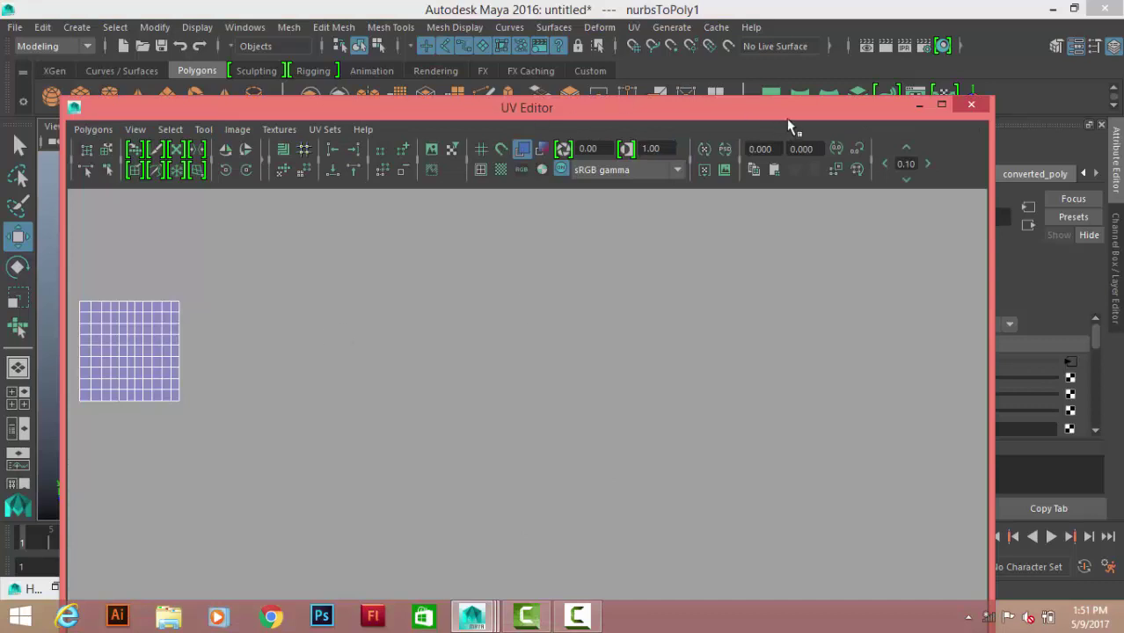
pyautogui.click(920, 104)
pyautogui.click(678, 307)
pyautogui.keyDown('alt'); pyautogui.moveTo(616, 264); pyautogui.dragTo(436, 300); pyautogui.keyUp('alt')
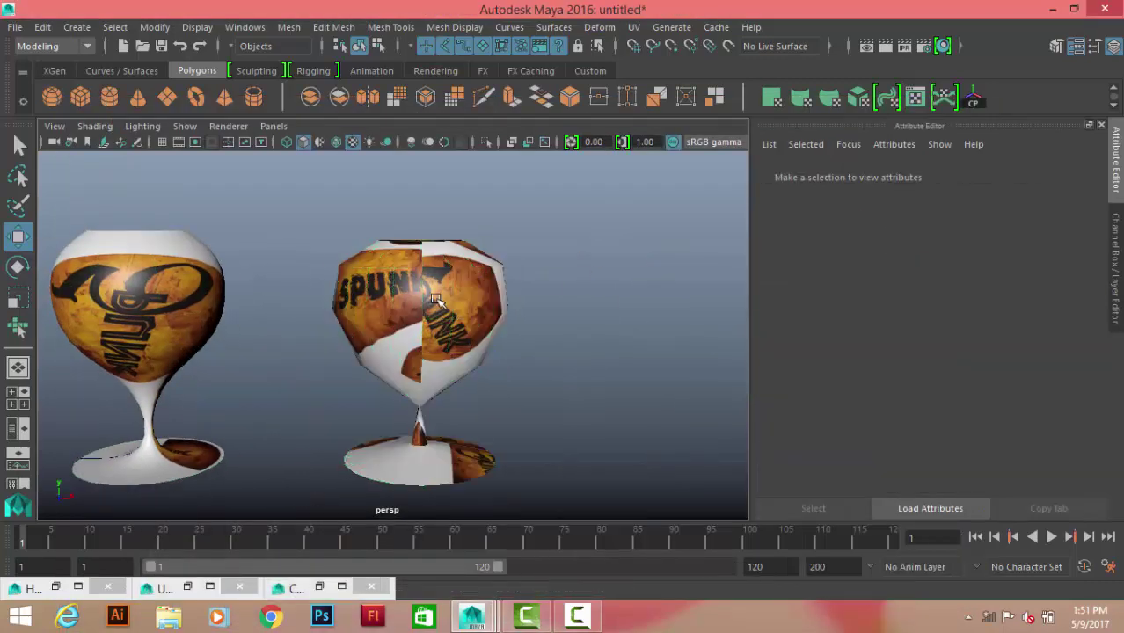
pyautogui.click(435, 300)
# Select all the faces of the faceted goblet's bowl in Face mode
pyautogui.moveTo(459, 343)
pyautogui.keyDown('alt'); pyautogui.mouseDown()
pyautogui.moveTo(519, 327)
pyautogui.moveTo(474, 158)
pyautogui.mouseUp(); pyautogui.keyUp('alt')
pyautogui.moveTo(474, 159); pyautogui.dragTo(472, 206, button='right')
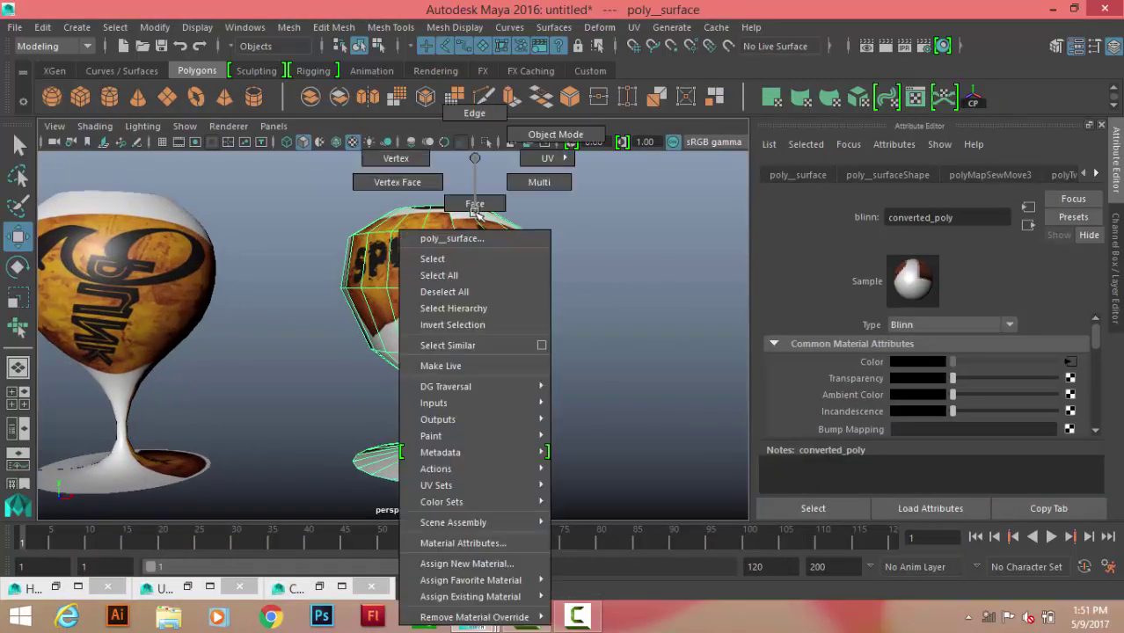
pyautogui.moveTo(310, 181); pyautogui.dragTo(615, 387)
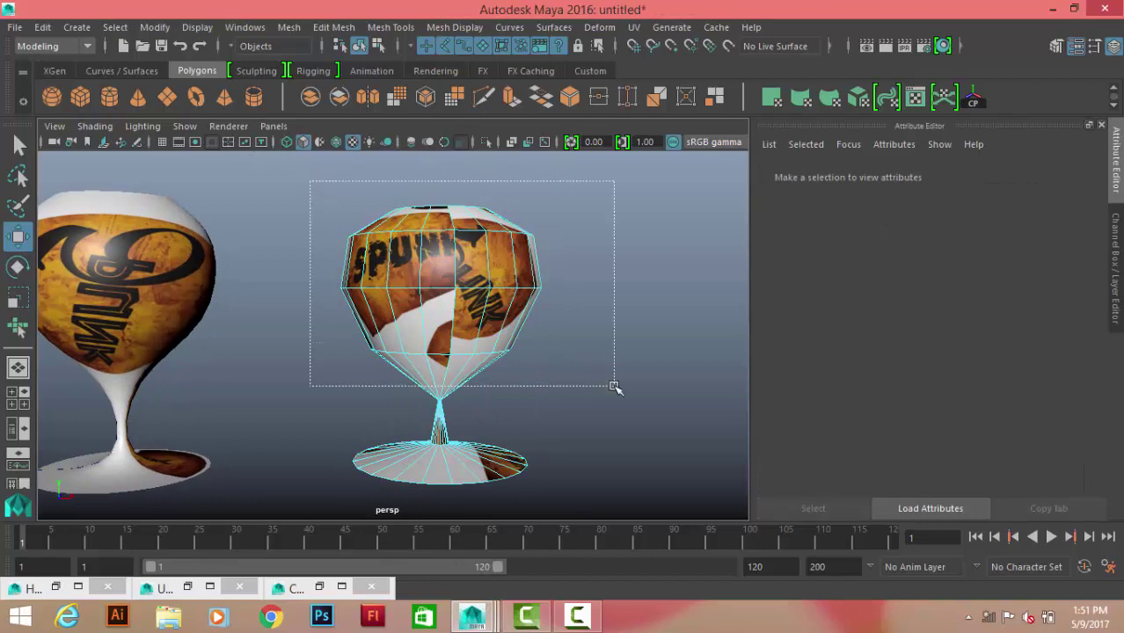
pyautogui.moveTo(479, 252)
pyautogui.mouseDown(button='right')
pyautogui.moveTo(484, 562)
pyautogui.moveTo(476, 203)
pyautogui.mouseUp(button='right')
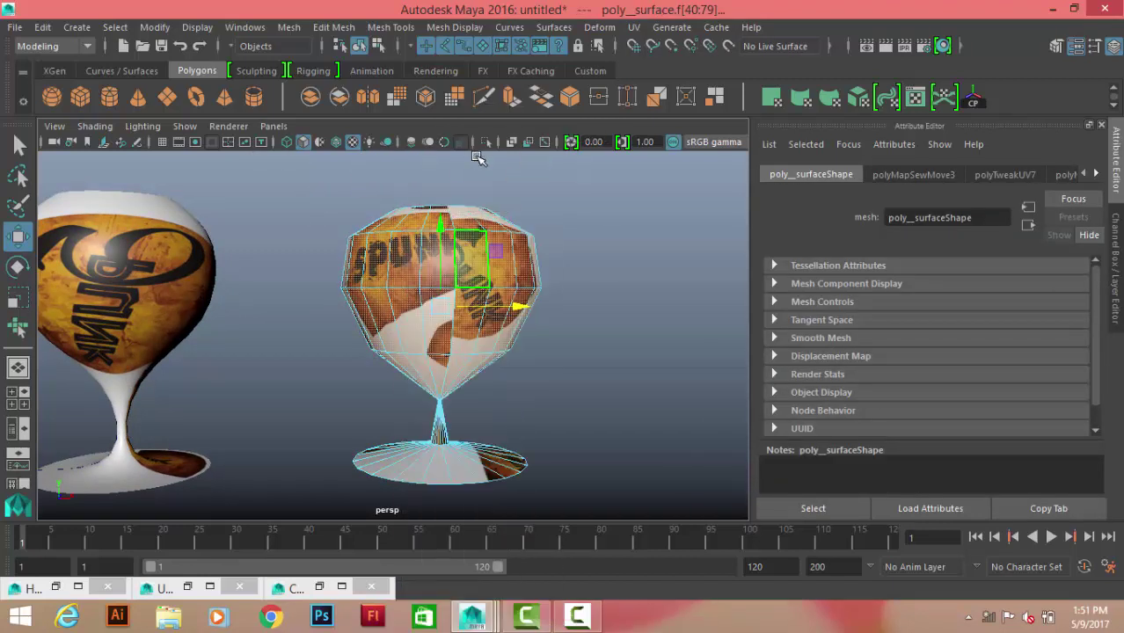
pyautogui.keyDown('alt'); pyautogui.moveTo(477, 158); pyautogui.dragTo(494, 299); pyautogui.keyUp('alt')
# Apply a Cylindrical Map to the bowl faces, giving a 360 sweep and 1.505 height
pyautogui.moveTo(451, 219)
pyautogui.keyDown('shift'); pyautogui.mouseDown(button='right')
pyautogui.moveTo(440, 402)
pyautogui.moveTo(581, 512)
pyautogui.mouseUp(button='right'); pyautogui.keyUp('shift')
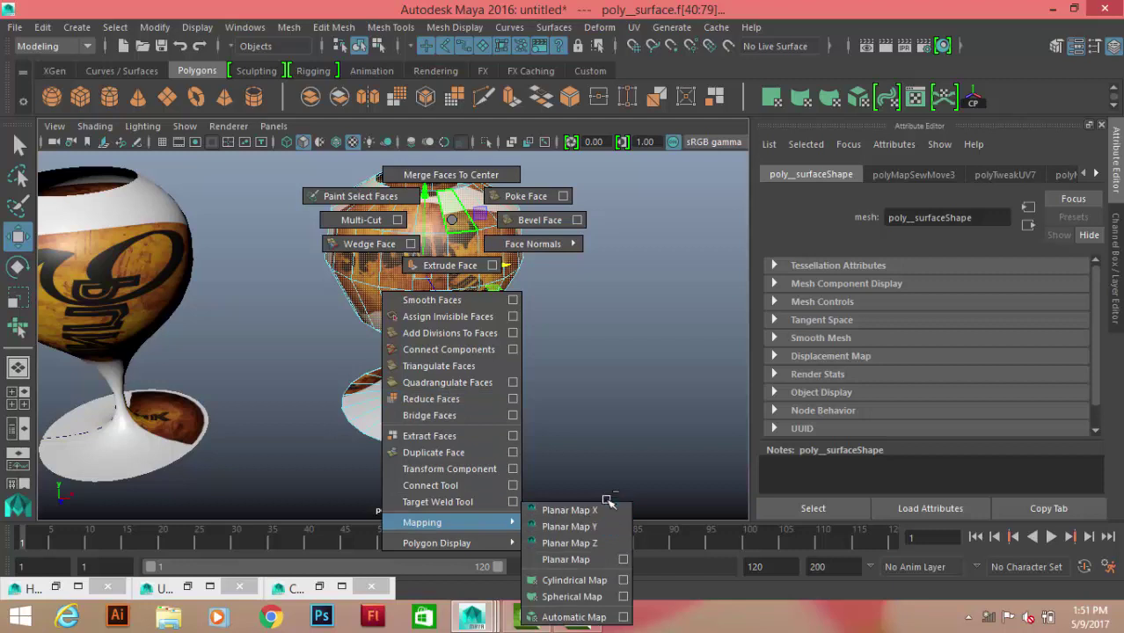
pyautogui.moveTo(607, 518)
pyautogui.keyDown('shift'); pyautogui.mouseDown(button='right')
pyautogui.moveTo(552, 588)
pyautogui.moveTo(578, 620)
pyautogui.mouseUp(button='right'); pyautogui.keyUp('shift')
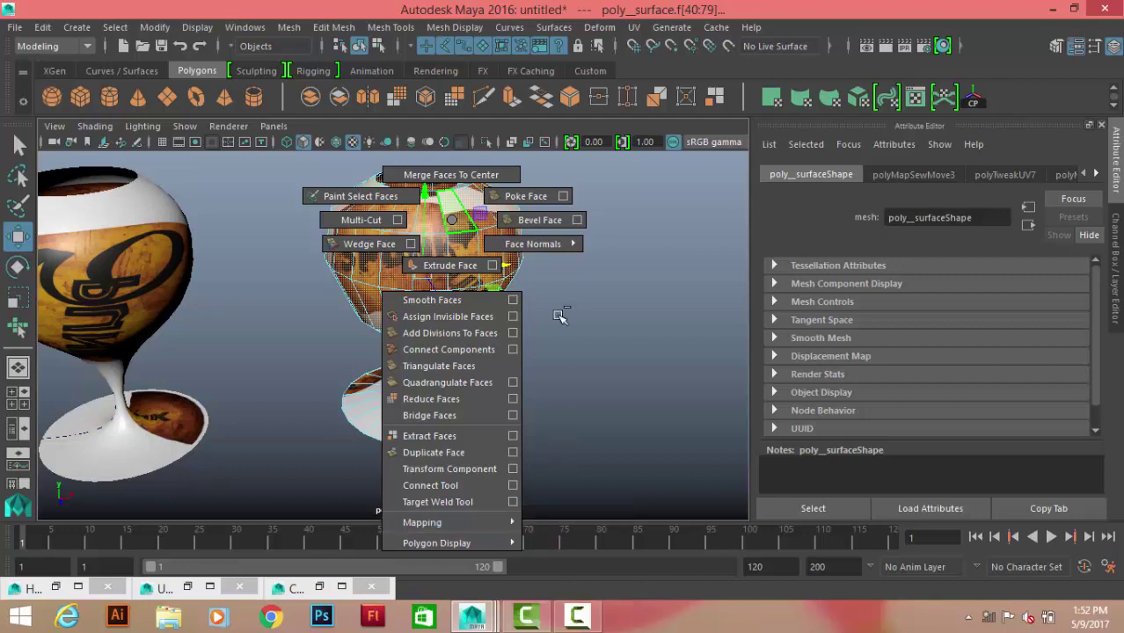
pyautogui.moveTo(576, 618)
pyautogui.keyDown('shift'); pyautogui.mouseDown(button='right')
pyautogui.moveTo(430, 546)
pyautogui.moveTo(579, 577)
pyautogui.mouseUp(button='right'); pyautogui.keyUp('shift')
pyautogui.moveTo(582, 359)
pyautogui.keyDown('alt'); pyautogui.mouseDown()
pyautogui.moveTo(351, 296)
pyautogui.moveTo(491, 371)
pyautogui.moveTo(487, 205)
pyautogui.moveTo(487, 236)
pyautogui.moveTo(533, 286)
pyautogui.mouseUp(); pyautogui.keyUp('alt')
# Assign a new Blinn material to the faceted goblet
pyautogui.click(339, 203)
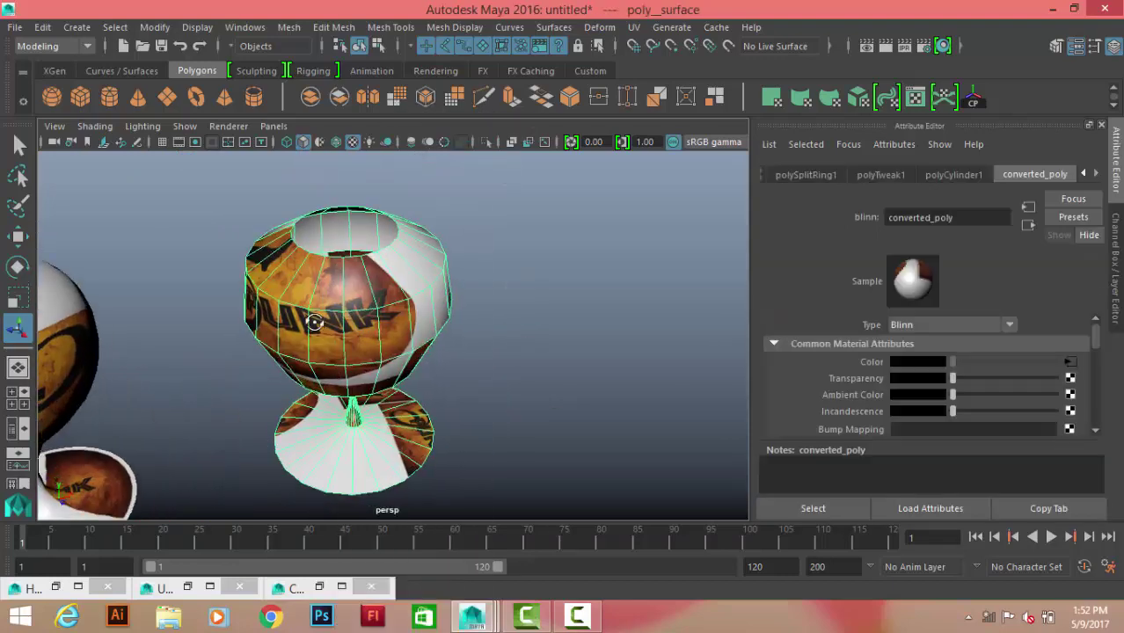
pyautogui.moveTo(339, 189); pyautogui.dragTo(339, 560, button='right')
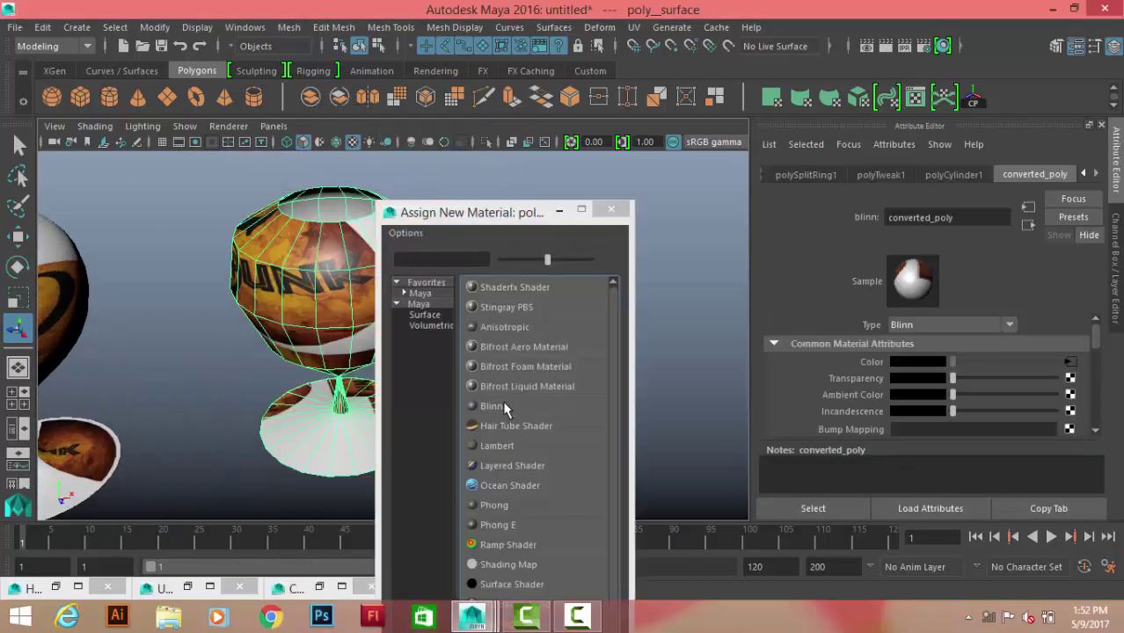
pyautogui.click(493, 406)
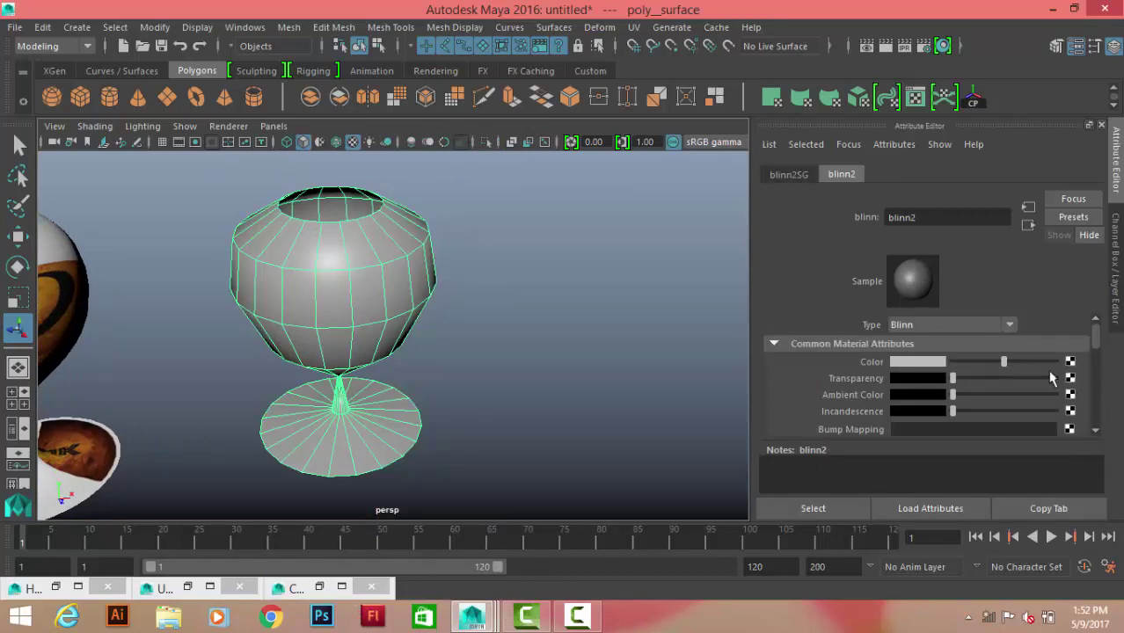
# Map logo.jpg as a File texture on the Blinn's Color
pyautogui.click(1070, 362)
pyautogui.click(720, 239)
pyautogui.click(1075, 400)
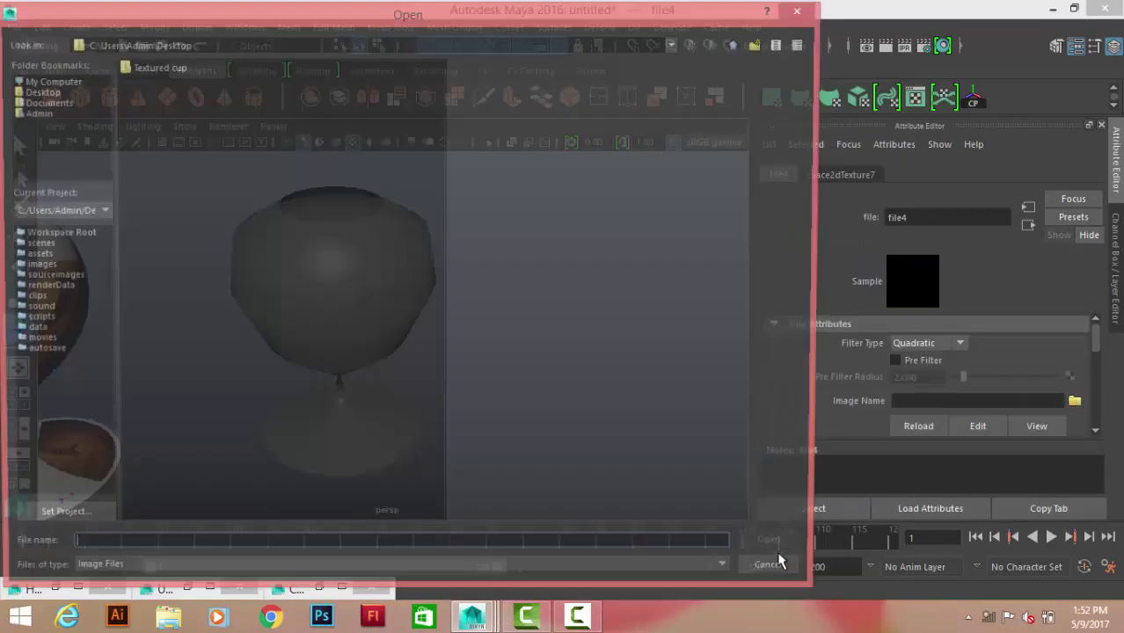
pyautogui.click(148, 133)
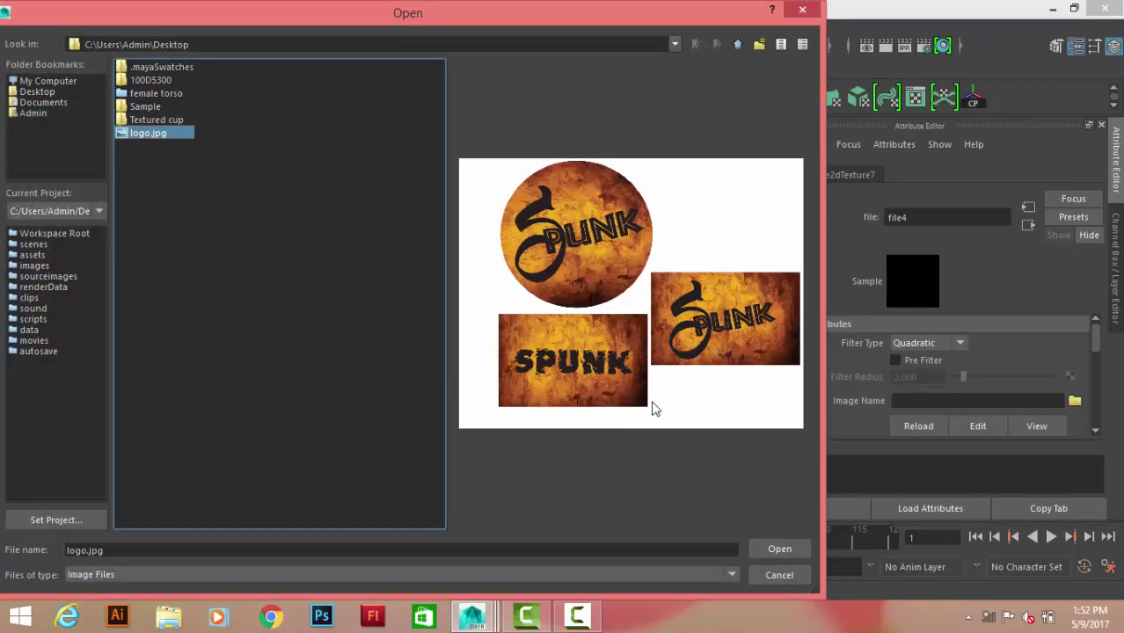
pyautogui.click(780, 549)
pyautogui.moveTo(534, 333)
pyautogui.keyDown('alt'); pyautogui.mouseDown()
pyautogui.moveTo(343, 264)
pyautogui.moveTo(170, 260)
pyautogui.moveTo(510, 268)
pyautogui.moveTo(515, 299)
pyautogui.moveTo(514, 266)
pyautogui.moveTo(618, 243)
pyautogui.moveTo(515, 297)
pyautogui.moveTo(486, 251)
pyautogui.mouseUp(); pyautogui.keyUp('alt')
pyautogui.click(510, 268)
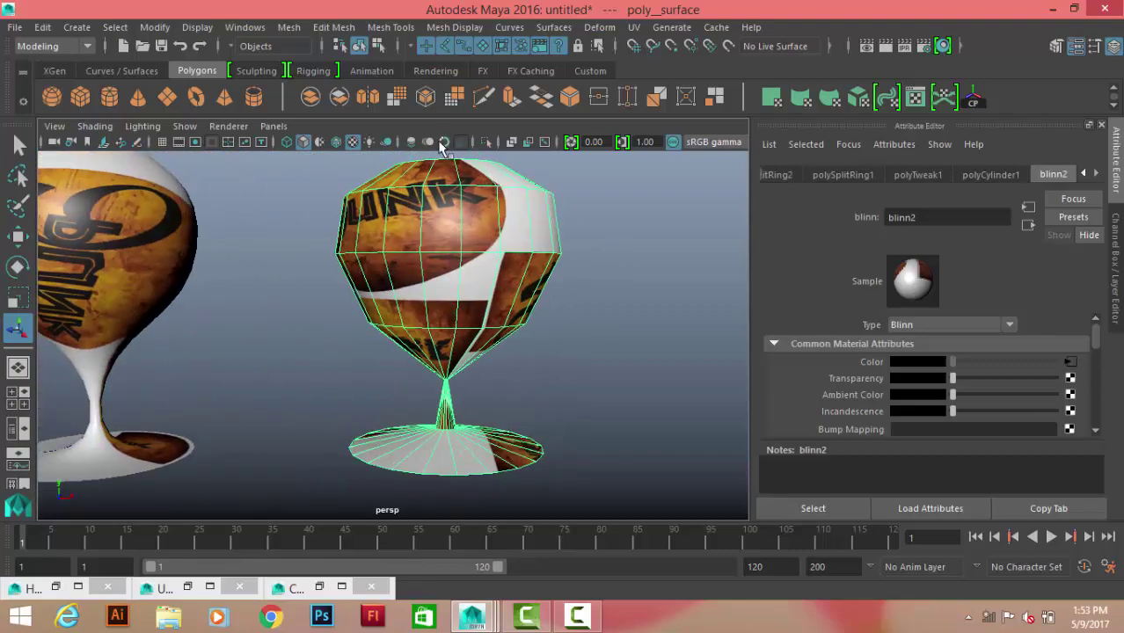
# Restore the UV Editor and select the goblet bowl's UVs
pyautogui.doubleClick(163, 585)
pyautogui.keyDown('alt'); pyautogui.moveTo(364, 367); pyautogui.dragTo(480, 326, button='middle'); pyautogui.keyUp('alt')
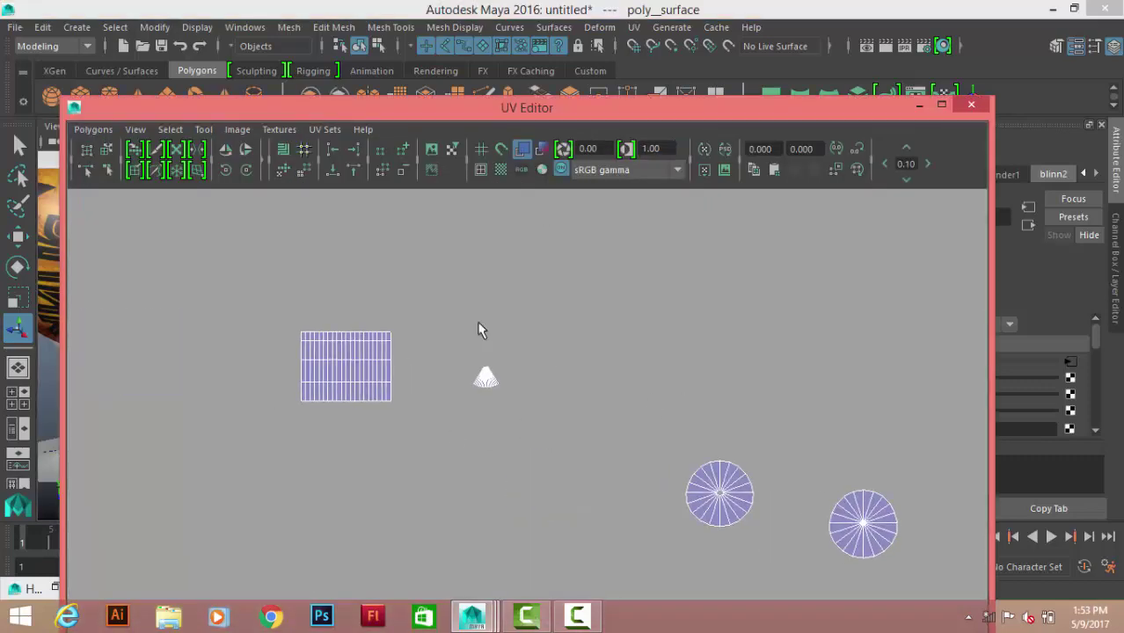
pyautogui.scroll(3, 396, 352)
pyautogui.scroll(-2, 291, 388)
pyautogui.keyDown('alt'); pyautogui.moveTo(291, 388); pyautogui.dragTo(648, 364, button='middle'); pyautogui.keyUp('alt')
pyautogui.moveTo(647, 364); pyautogui.dragTo(678, 344, button='right')
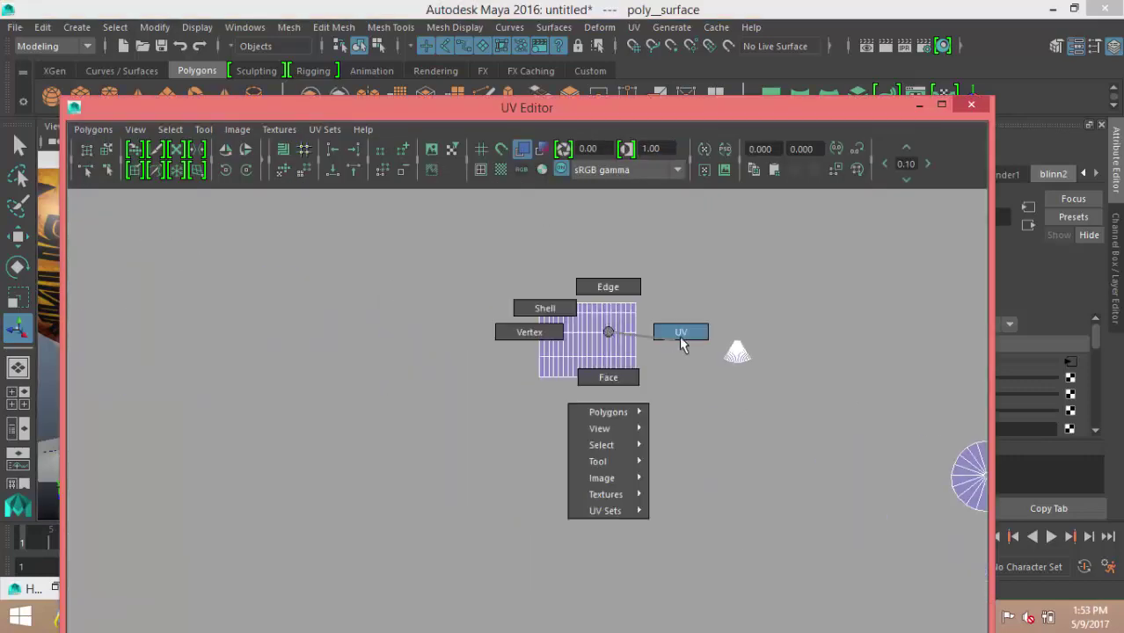
pyautogui.moveTo(509, 255); pyautogui.dragTo(710, 491)
# Display the logo texture image behind the UVs and frame the SPUNK tile
pyautogui.moveTo(766, 113); pyautogui.dragTo(1118, 168)
pyautogui.moveTo(268, 359)
pyautogui.keyDown('alt'); pyautogui.mouseDown()
pyautogui.moveTo(217, 373)
pyautogui.moveTo(230, 327)
pyautogui.mouseUp(); pyautogui.keyUp('alt')
pyautogui.keyDown('alt'); pyautogui.moveTo(872, 369); pyautogui.dragTo(665, 359, button='middle'); pyautogui.keyUp('alt')
pyautogui.keyDown('alt'); pyautogui.moveTo(665, 359); pyautogui.dragTo(738, 382, button='right'); pyautogui.keyUp('alt')
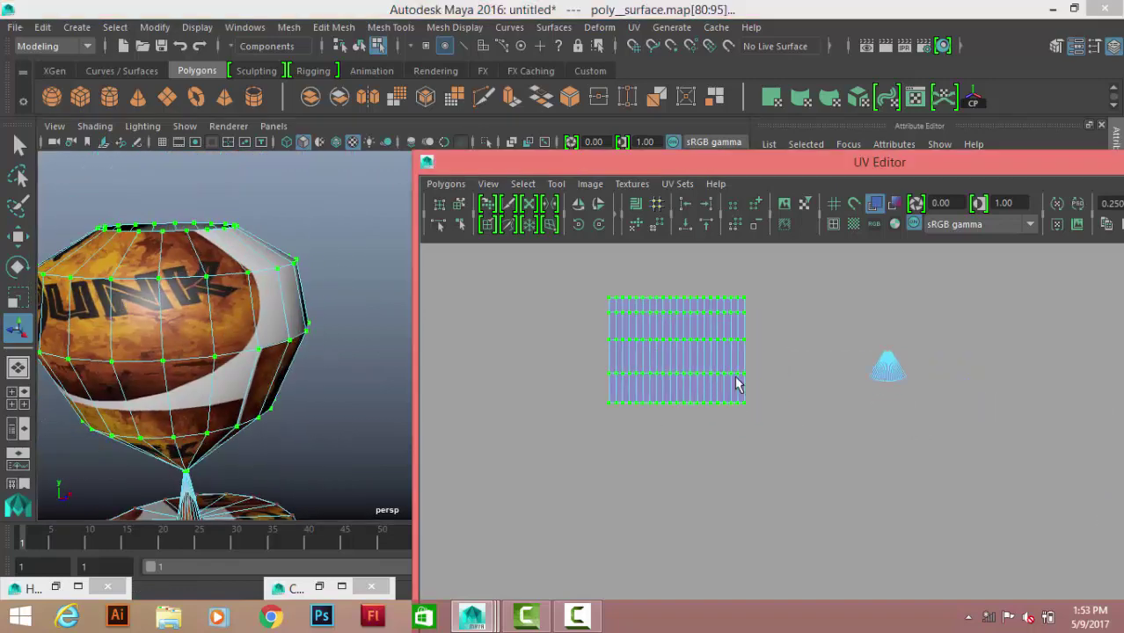
pyautogui.moveTo(982, 500)
pyautogui.keyDown('alt'); pyautogui.mouseDown(button='right')
pyautogui.moveTo(786, 205)
pyautogui.moveTo(658, 390)
pyautogui.mouseUp(button='right'); pyautogui.keyUp('alt')
pyautogui.click(784, 203)
pyautogui.keyDown('alt'); pyautogui.moveTo(658, 390); pyautogui.dragTo(880, 398, button='middle'); pyautogui.keyUp('alt')
pyautogui.keyDown('alt'); pyautogui.moveTo(757, 414); pyautogui.dragTo(809, 431, button='right'); pyautogui.keyUp('alt')
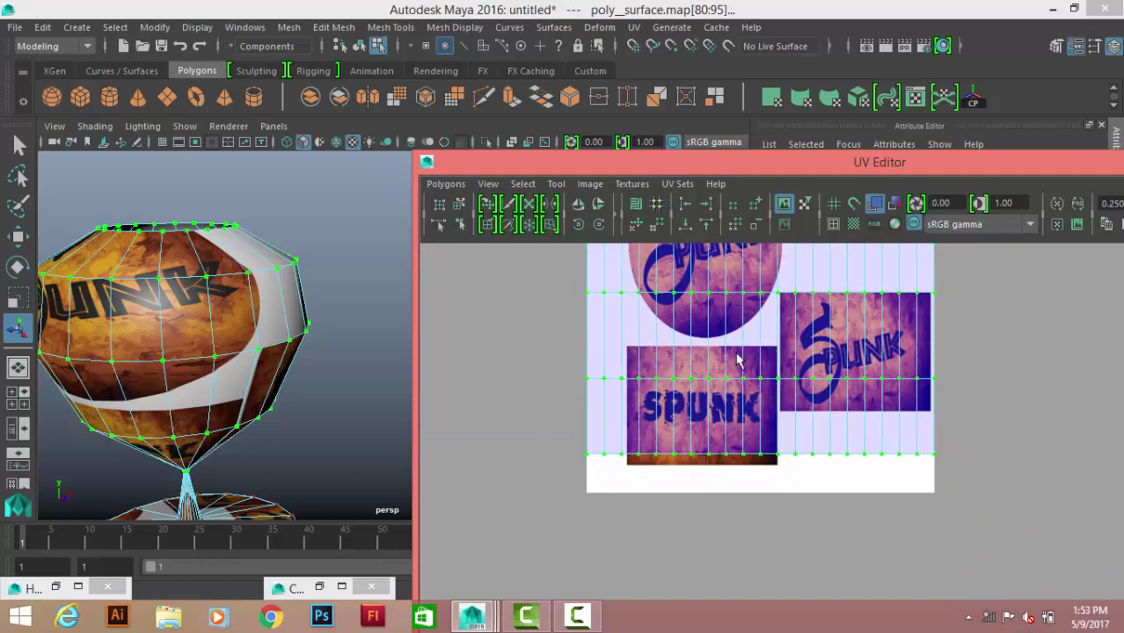
pyautogui.keyDown('alt'); pyautogui.moveTo(729, 468); pyautogui.dragTo(635, 353, button='right'); pyautogui.keyUp('alt')
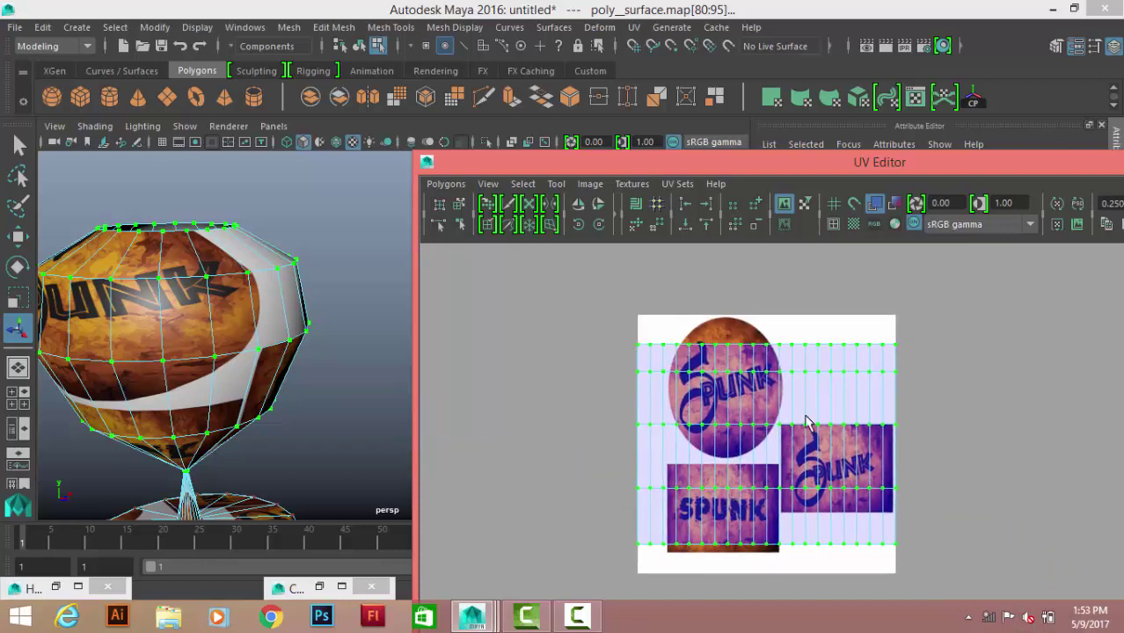
# Shrink the bowl UVs and move them onto the lower-left SPUNK tile
pyautogui.press('r')
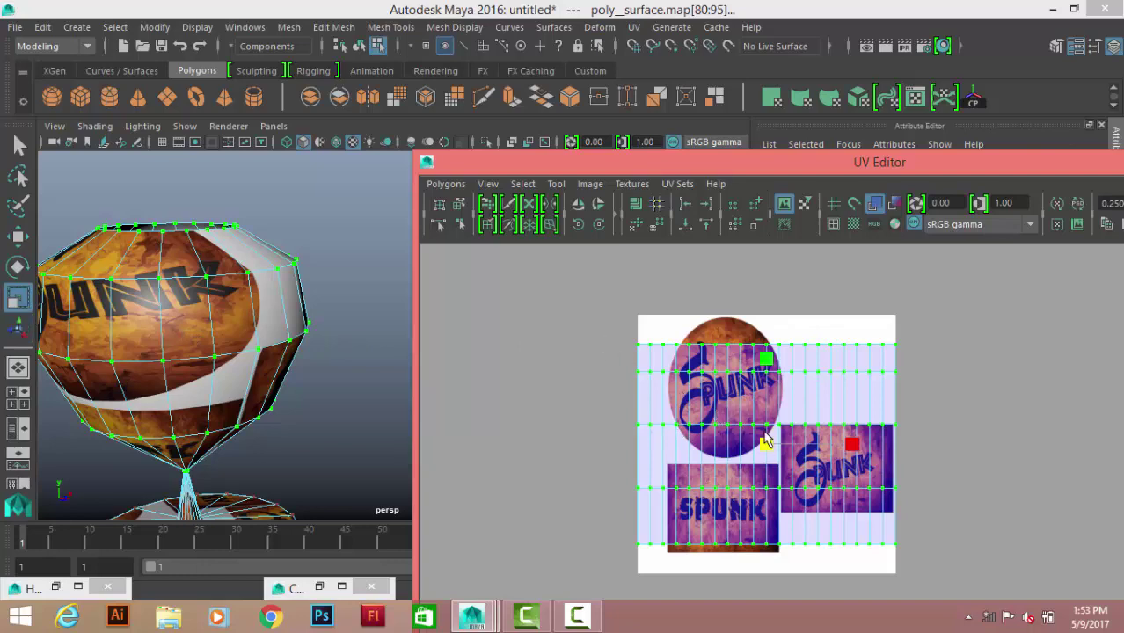
pyautogui.moveTo(765, 445); pyautogui.dragTo(767, 479)
pyautogui.press('w')
pyautogui.scroll(2, 765, 480)
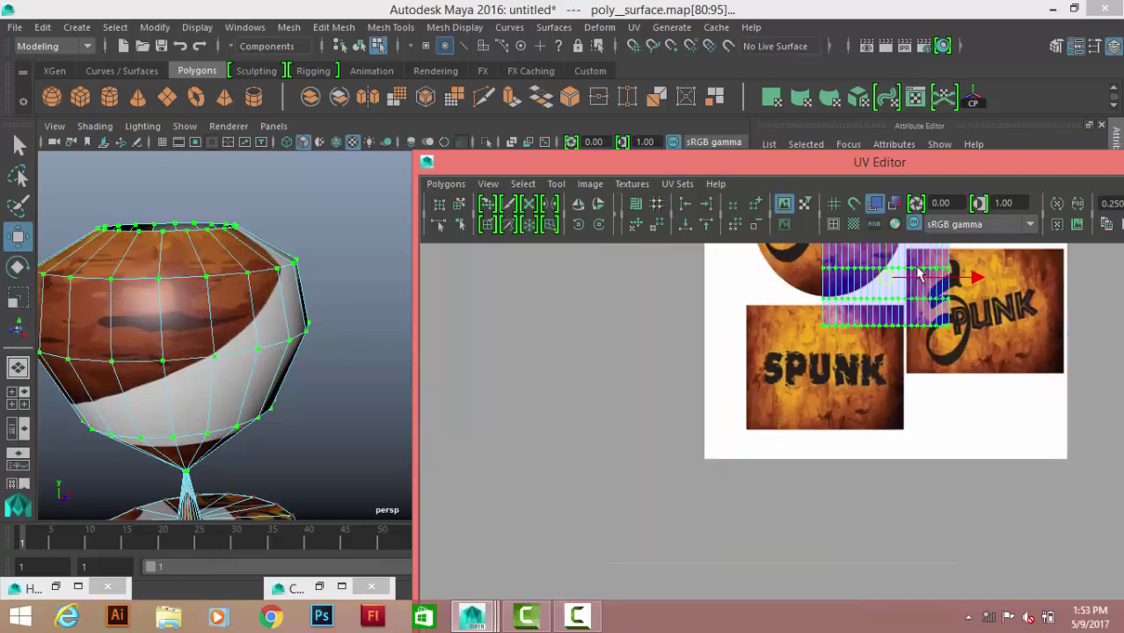
pyautogui.moveTo(885, 278); pyautogui.dragTo(825, 370)
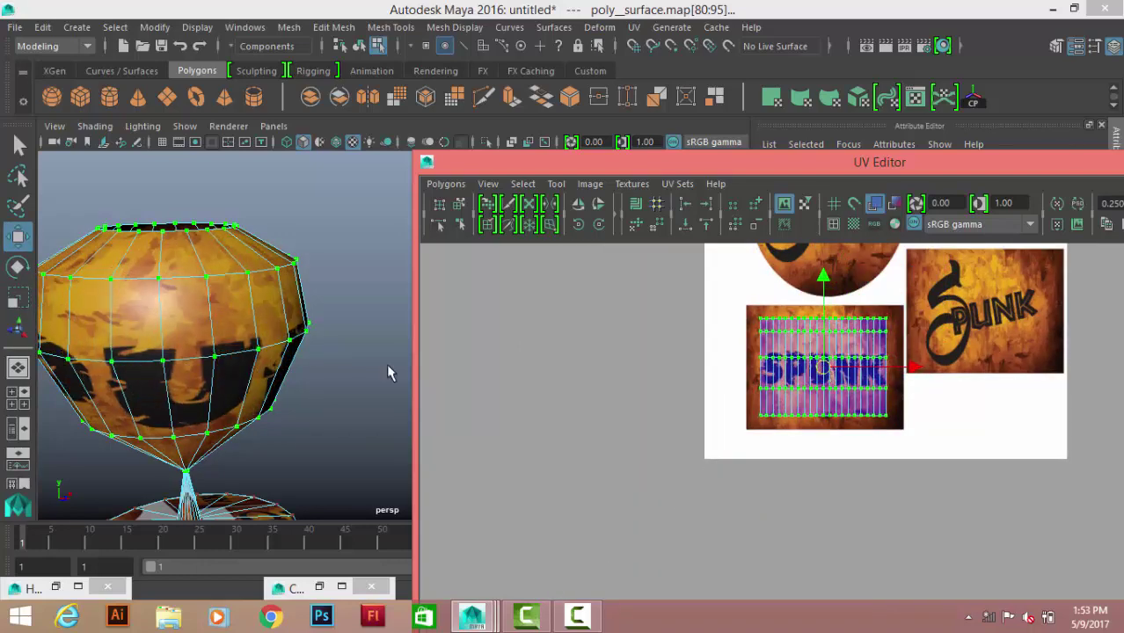
pyautogui.moveTo(238, 334)
pyautogui.keyDown('alt'); pyautogui.mouseDown()
pyautogui.moveTo(234, 343)
pyautogui.moveTo(366, 342)
pyautogui.mouseUp(); pyautogui.keyUp('alt')
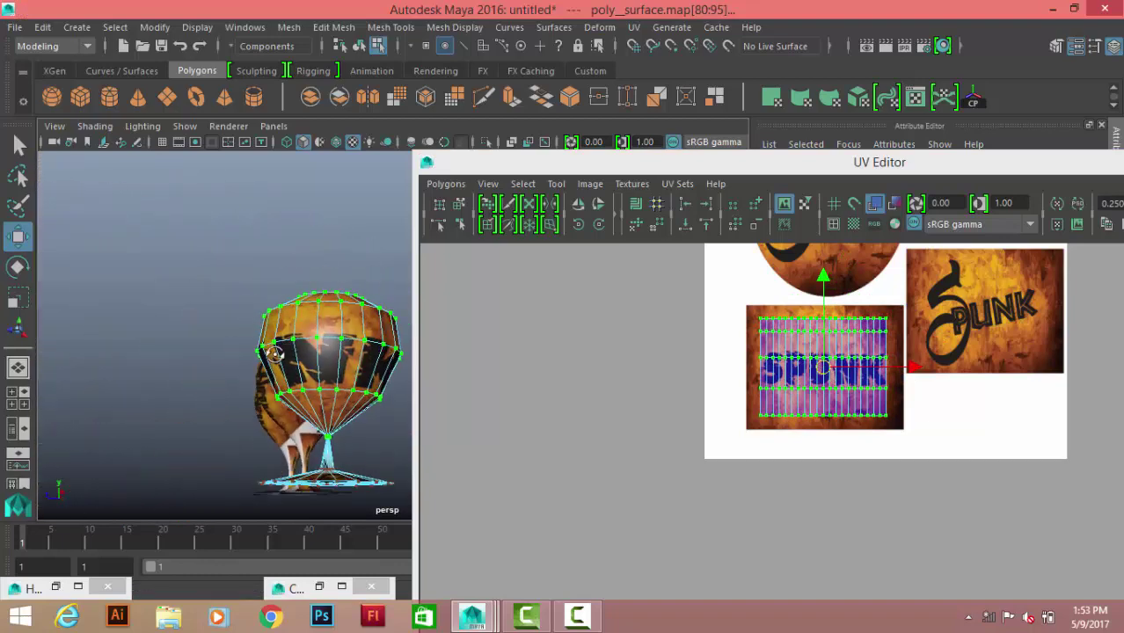
pyautogui.press('f')
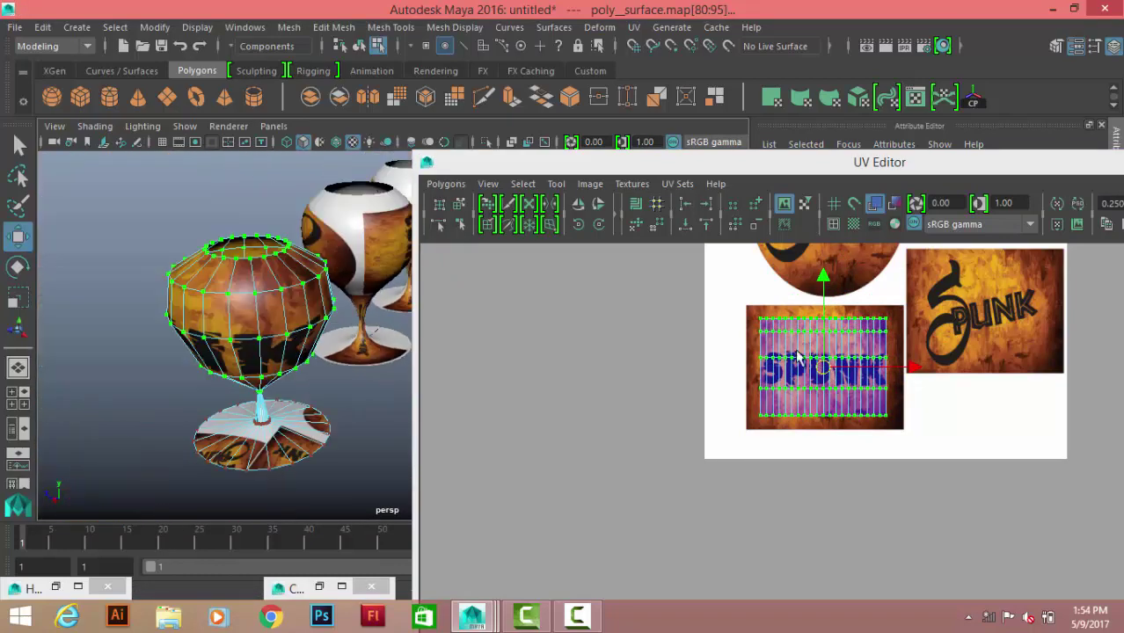
pyautogui.scroll(3, 836, 335)
pyautogui.keyDown('alt'); pyautogui.moveTo(845, 352); pyautogui.dragTo(804, 413, button='middle'); pyautogui.keyUp('alt')
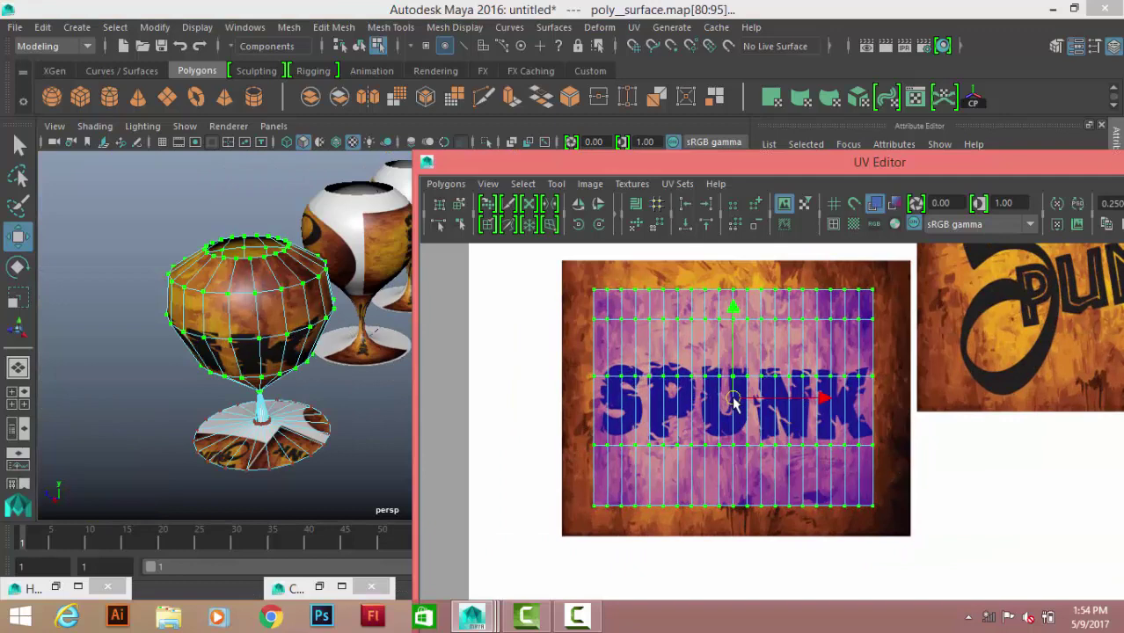
# Fine-tune the UV scale and position until they fill the SPUNK tile
pyautogui.press('r')
pyautogui.moveTo(730, 399); pyautogui.dragTo(748, 401)
pyautogui.press('w')
pyautogui.press('r')
pyautogui.press('w')
pyautogui.moveTo(735, 308); pyautogui.dragTo(735, 312)
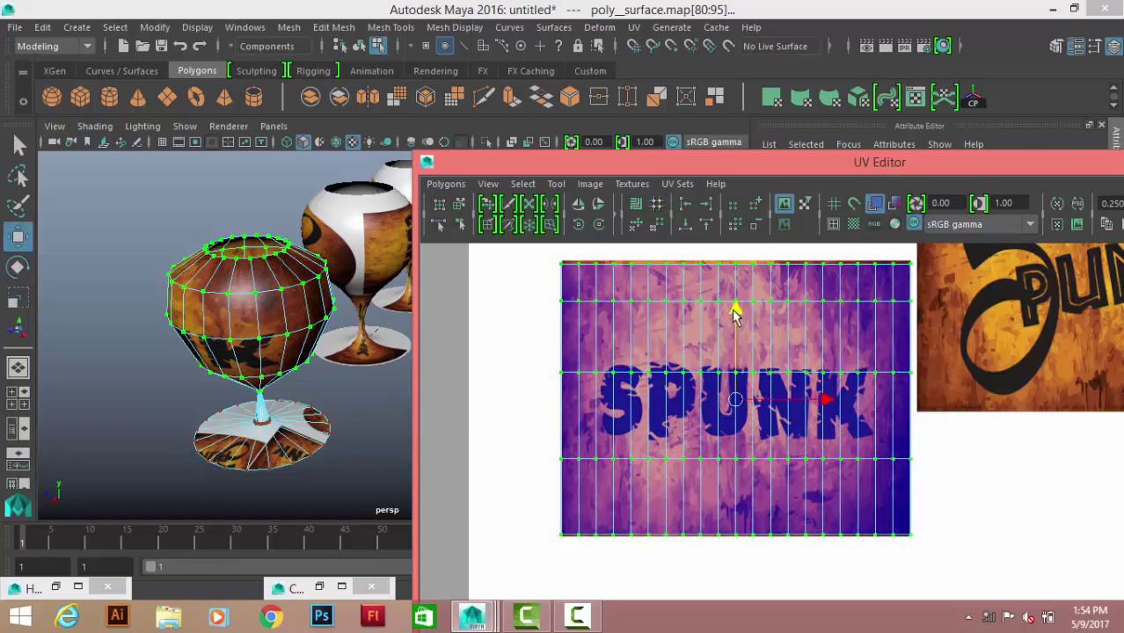
pyautogui.press('r')
pyautogui.moveTo(820, 401); pyautogui.dragTo(828, 401)
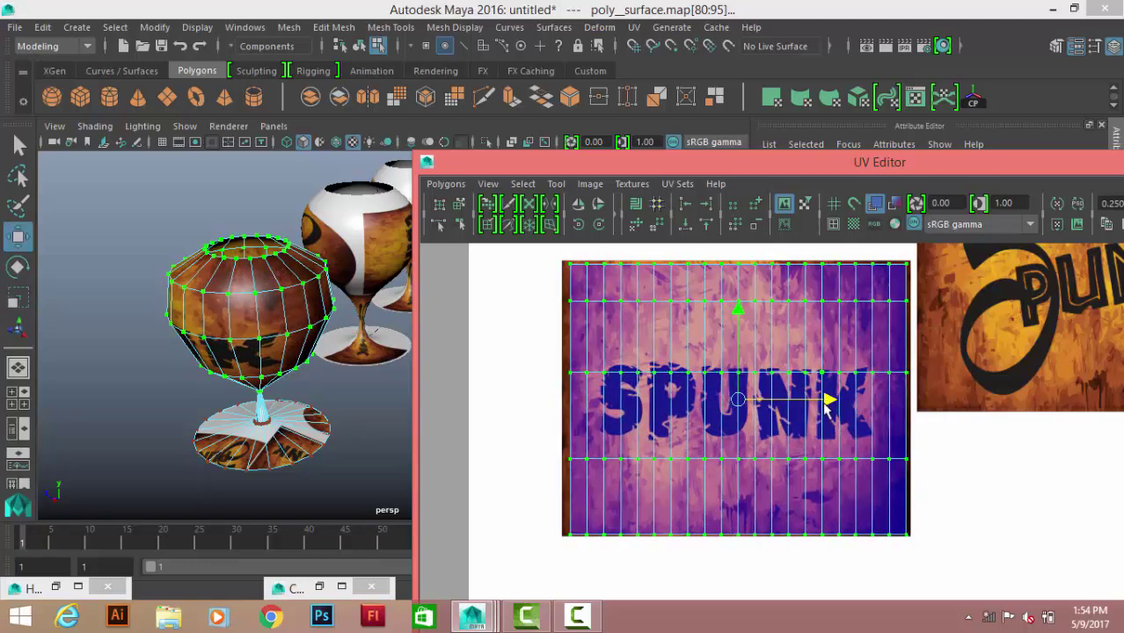
pyautogui.press('w')
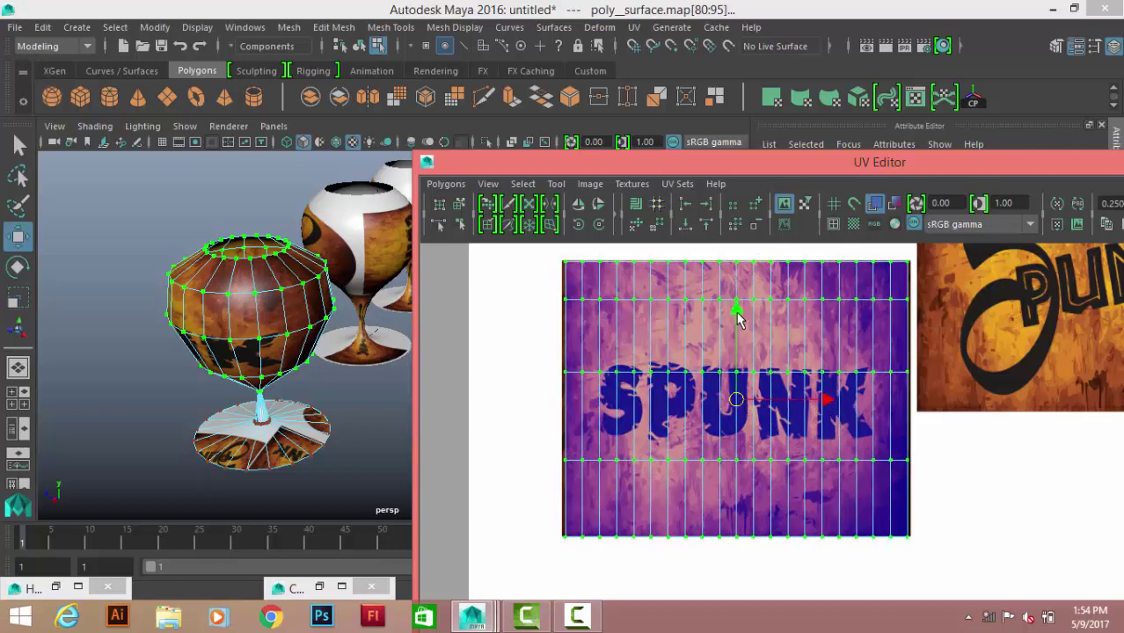
pyautogui.press('r')
pyautogui.moveTo(814, 401); pyautogui.dragTo(823, 398)
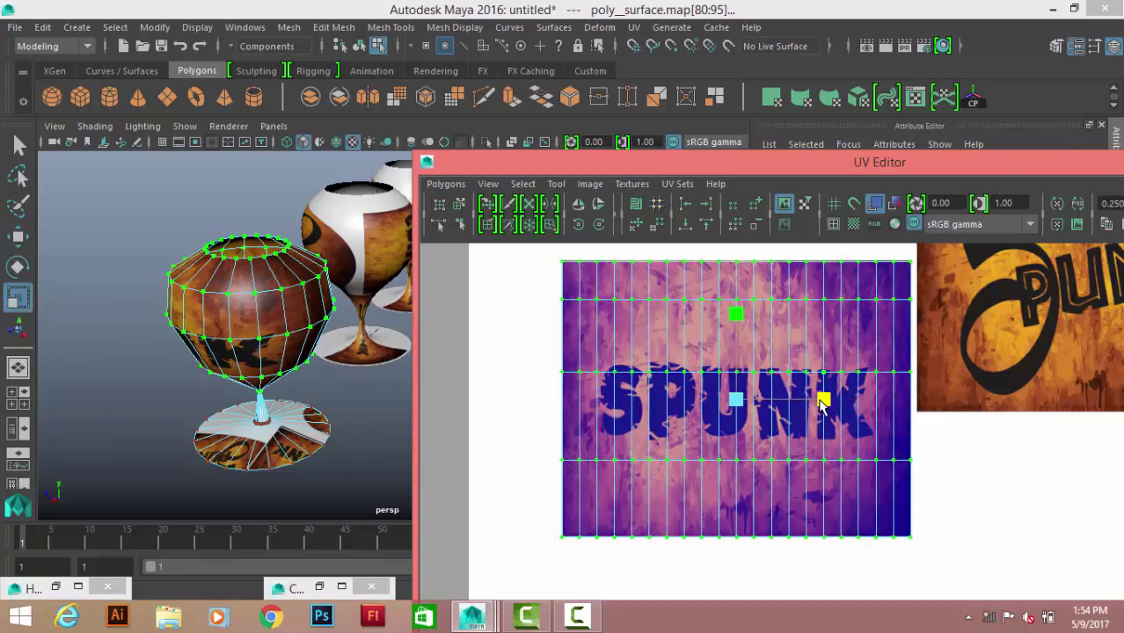
# Deselect the UVs, return to object selection and minimize the UV Editor
pyautogui.click(890, 497)
pyautogui.scroll(-3, 890, 497)
pyautogui.moveTo(254, 231); pyautogui.dragTo(365, 201, button='right')
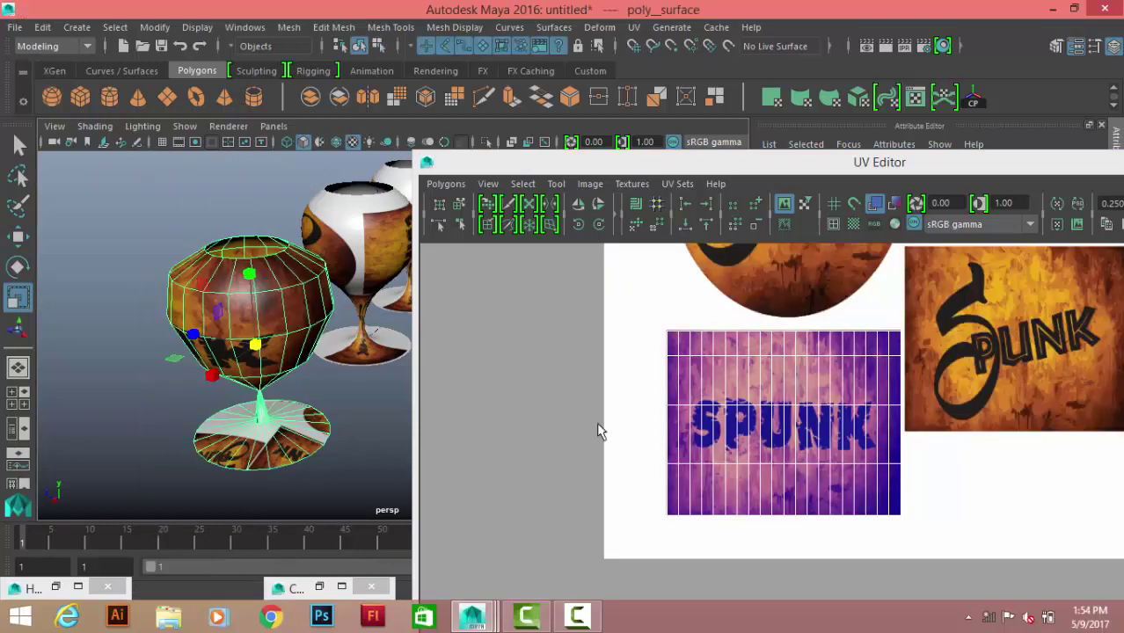
pyautogui.scroll(-2, 737, 278)
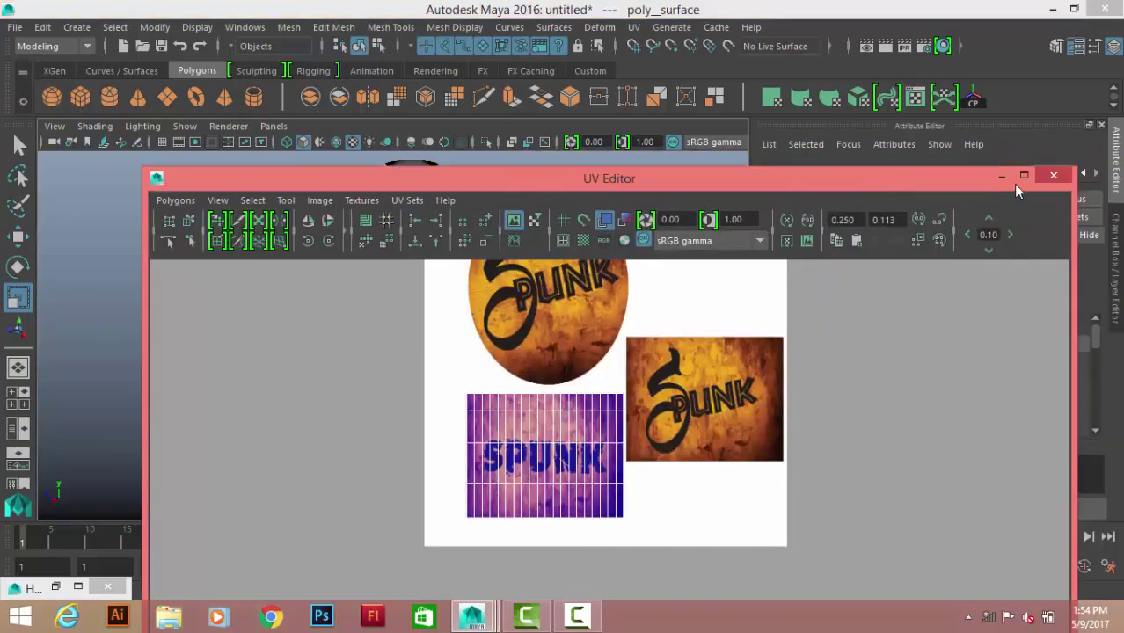
pyautogui.click(1017, 176)
# Isolate the textured goblet and orbit around it to inspect the SPUNK lettering
pyautogui.scroll(5, 564, 329)
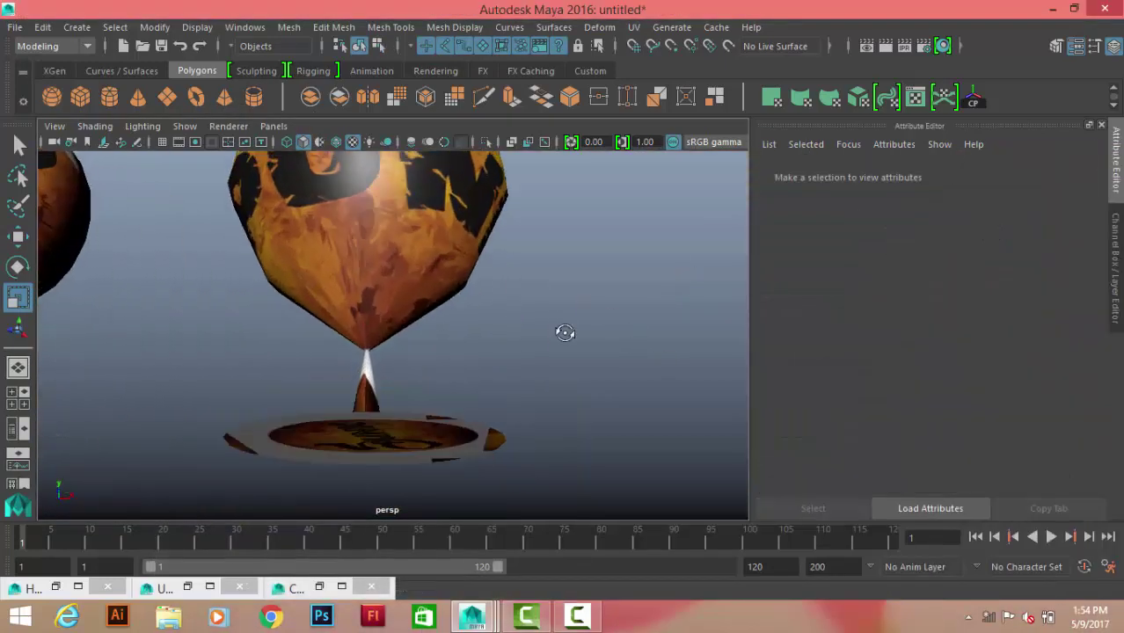
pyautogui.click(563, 334)
pyautogui.hotkey('ctrl', '1')
pyautogui.click(605, 341)
pyautogui.moveTo(606, 340)
pyautogui.keyDown('alt'); pyautogui.mouseDown()
pyautogui.moveTo(798, 390)
pyautogui.moveTo(150, 312)
pyautogui.moveTo(515, 311)
pyautogui.moveTo(354, 447)
pyautogui.moveTo(577, 301)
pyautogui.moveTo(604, 271)
pyautogui.moveTo(231, 244)
pyautogui.moveTo(100, 276)
pyautogui.moveTo(45, 304)
pyautogui.mouseUp(); pyautogui.keyUp('alt')
pyautogui.click(577, 301)
pyautogui.click(604, 271)
pyautogui.press('f')
pyautogui.keyDown('alt'); pyautogui.moveTo(476, 322); pyautogui.dragTo(607, 349, button='right'); pyautogui.keyUp('alt')
pyautogui.keyDown('alt'); pyautogui.moveTo(607, 349); pyautogui.dragTo(274, 320); pyautogui.keyUp('alt')
pyautogui.moveTo(565, 341)
pyautogui.keyDown('alt'); pyautogui.mouseDown()
pyautogui.moveTo(695, 332)
pyautogui.moveTo(484, 344)
pyautogui.moveTo(631, 346)
pyautogui.mouseUp(); pyautogui.keyUp('alt')
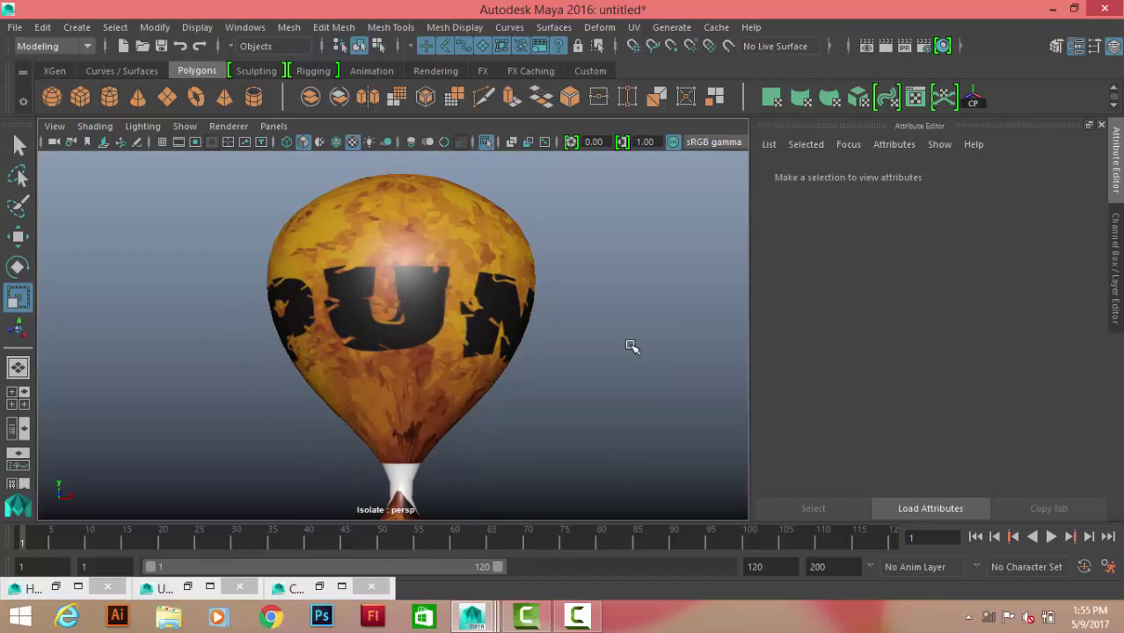
# Switch to the four-view layout and maximize the top view
pyautogui.click(468, 255)
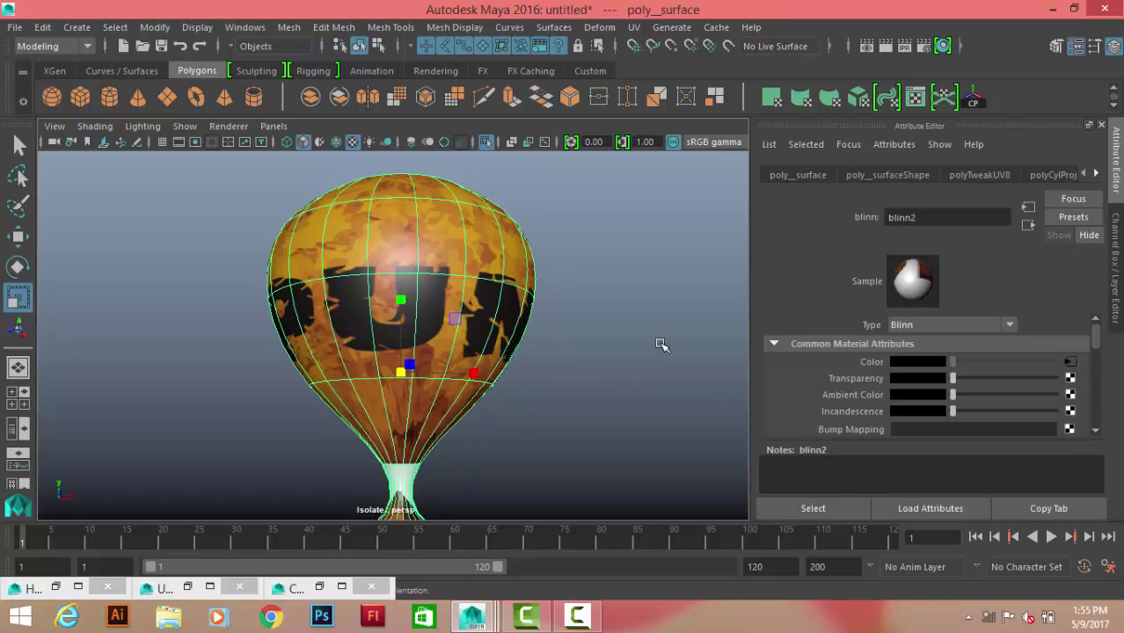
pyautogui.hotkey('ctrl', 'z')
pyautogui.hotkey('ctrl', 'z')
pyautogui.hotkey('ctrl', 'z')
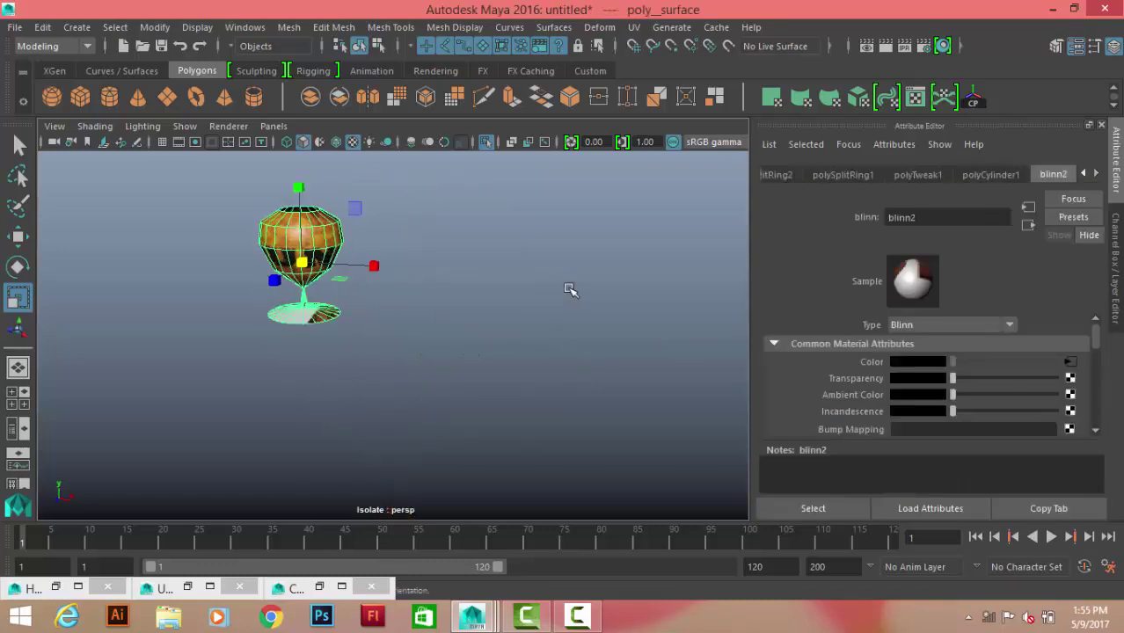
pyautogui.press('space')
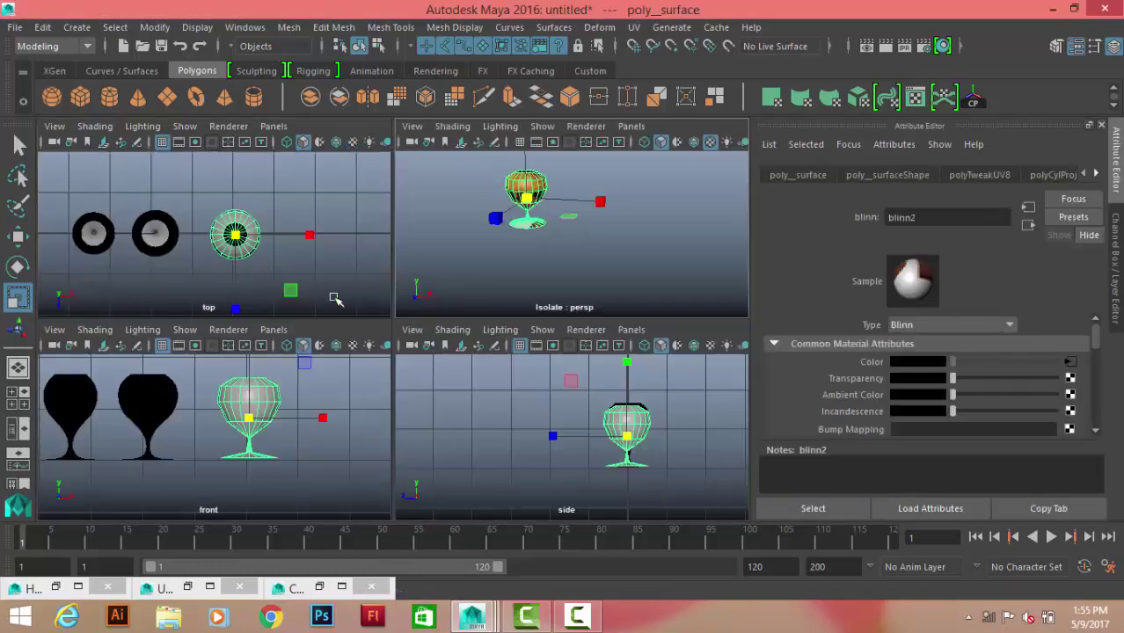
pyautogui.click(343, 194)
pyautogui.press('space')
# Draw a Poly Plane in the top view to the right of the goblets
pyautogui.scroll(1, 634, 316)
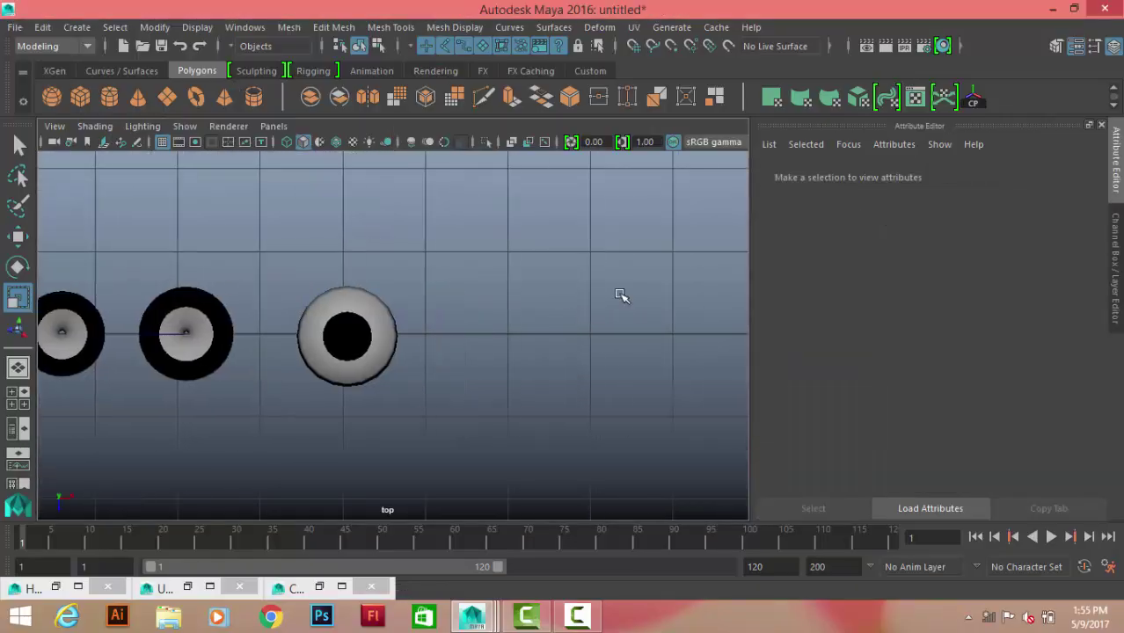
pyautogui.keyDown('shift'); pyautogui.moveTo(623, 298); pyautogui.dragTo(550, 276, button='right'); pyautogui.keyUp('shift')
pyautogui.moveTo(567, 356); pyautogui.dragTo(603, 396)
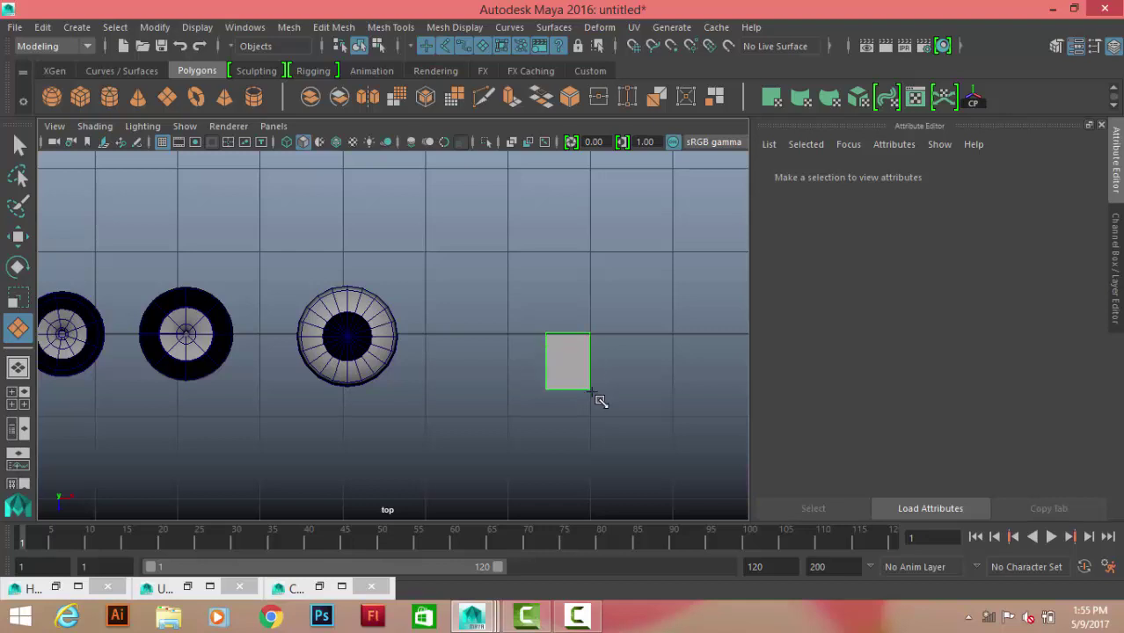
pyautogui.press('r')
# Set polyPlane1 Width and Height to 1 in the Channel Box
pyautogui.hotkey('ctrl', 'a')
pyautogui.click(953, 360)
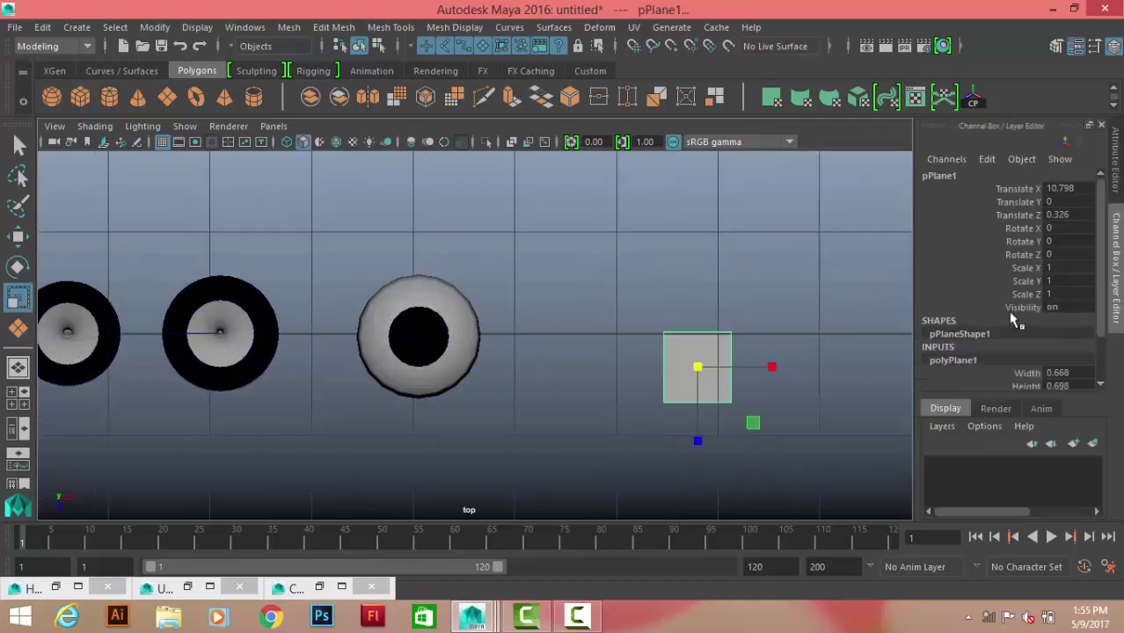
pyautogui.moveTo(1081, 317); pyautogui.dragTo(1081, 329)
pyautogui.write('1')
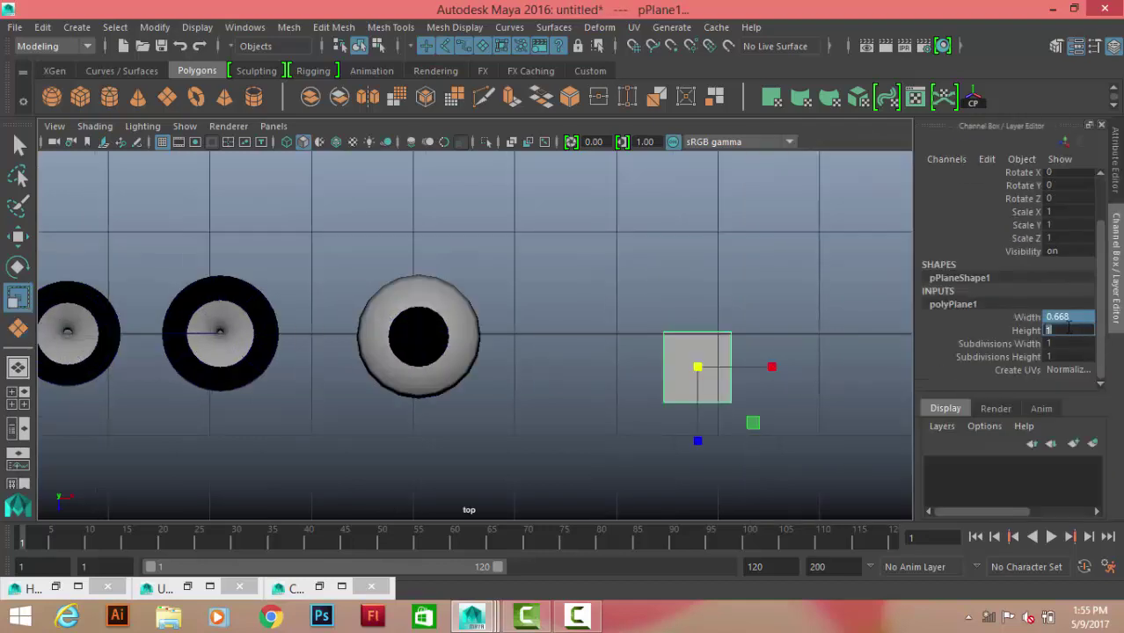
pyautogui.press('Return')
# Select an edge of the plane in Edge mode and bring up the edge menu
pyautogui.click(791, 359)
pyautogui.click(710, 324)
pyautogui.moveTo(711, 163); pyautogui.dragTo(710, 114, button='right')
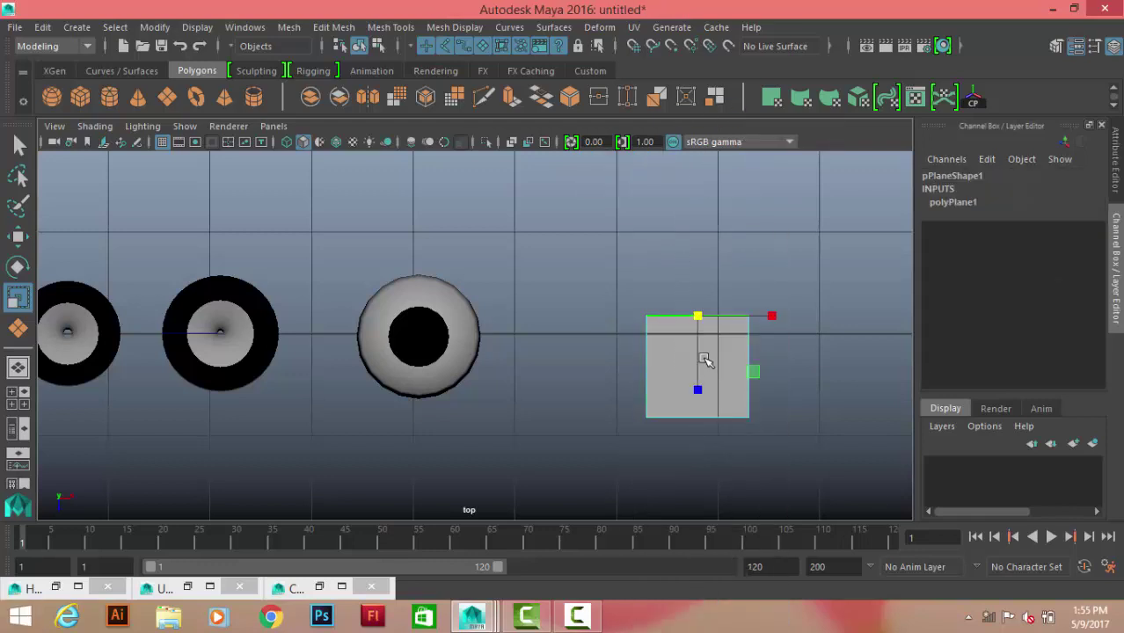
pyautogui.click(700, 319)
pyautogui.keyDown('shift'); pyautogui.rightClick(818, 262); pyautogui.keyUp('shift')
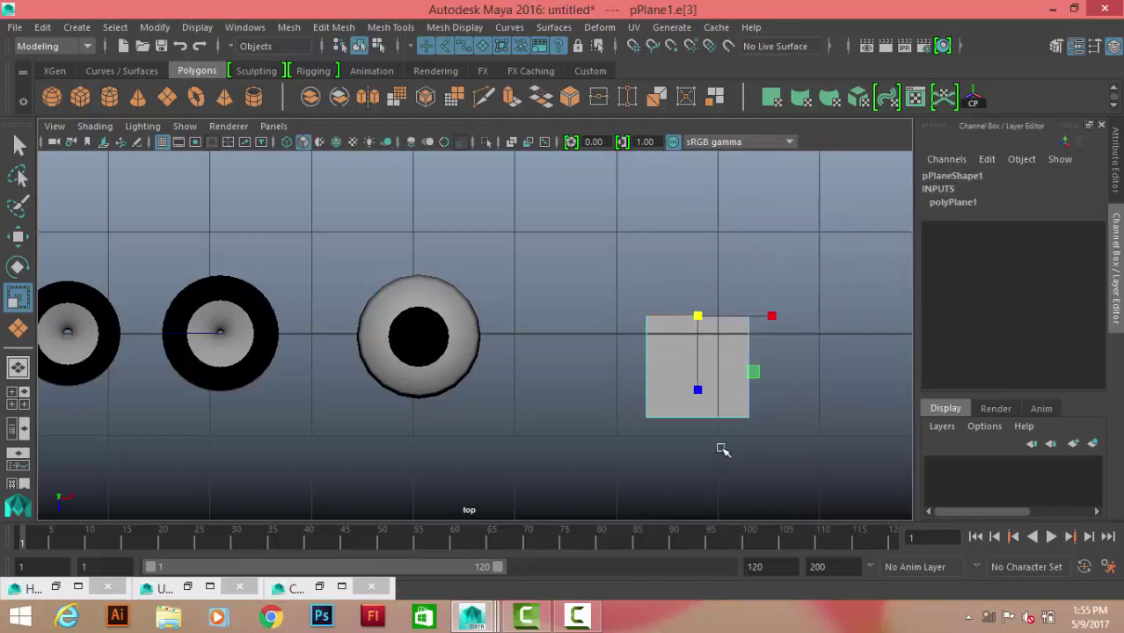
pyautogui.click(721, 417)
pyautogui.keyDown('shift'); pyautogui.rightClick(789, 265); pyautogui.keyUp('shift')
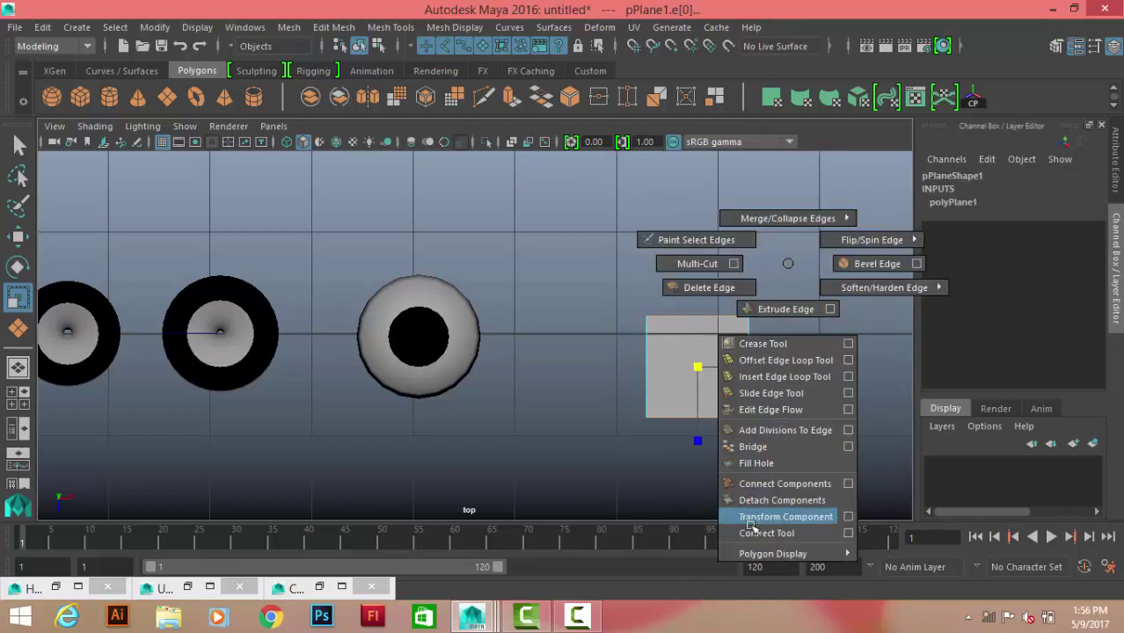
# Convert to edge ring and split the plane in both directions into quarters
pyautogui.keyDown('shift'); pyautogui.rightClick(792, 265); pyautogui.keyUp('shift')
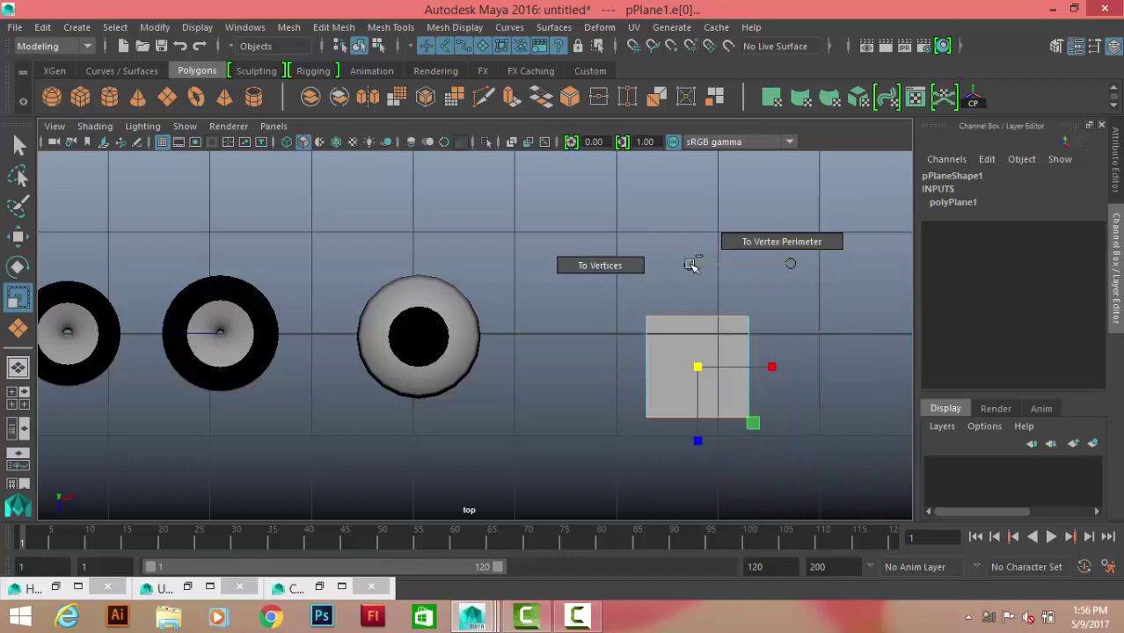
pyautogui.keyDown('shift'); pyautogui.rightClick(668, 242); pyautogui.keyUp('shift')
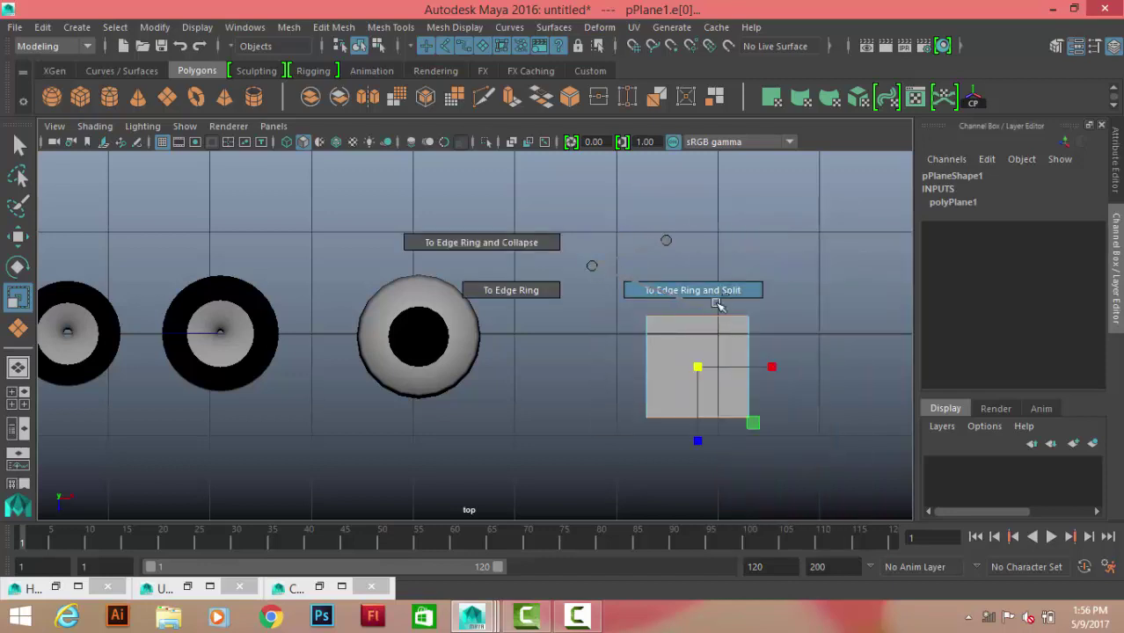
pyautogui.click(677, 264)
pyautogui.click(748, 352)
pyautogui.click(710, 345)
# Scale the four corner vertices inward to form an octagon
pyautogui.moveTo(710, 345); pyautogui.dragTo(645, 281, button='right')
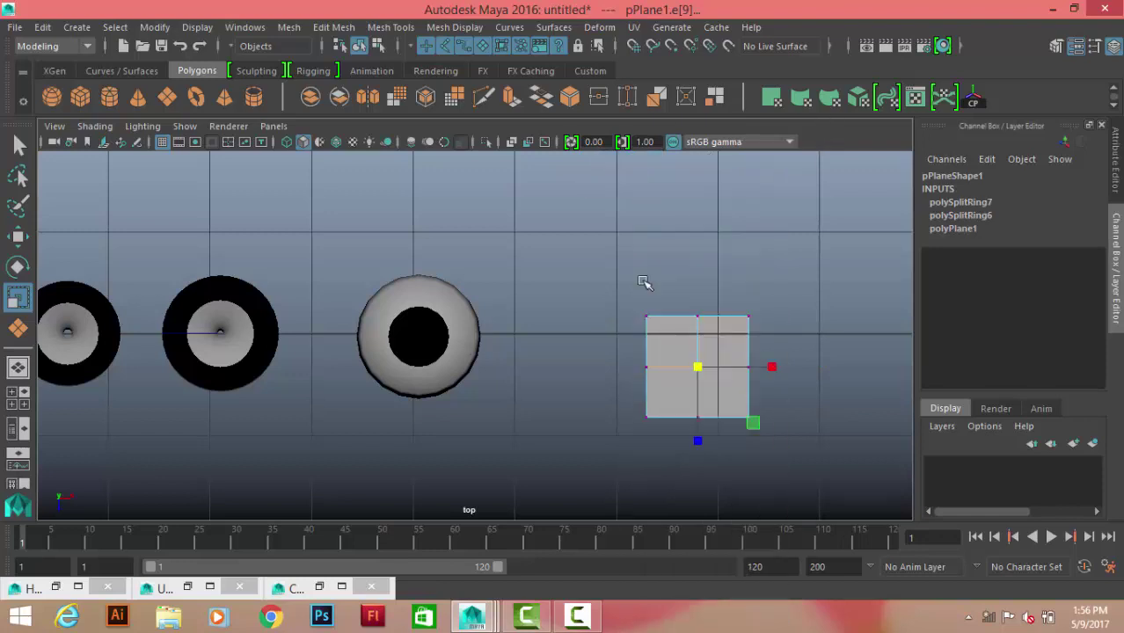
pyautogui.click(648, 316)
pyautogui.keyDown('shift'); pyautogui.moveTo(809, 273); pyautogui.dragTo(744, 338); pyautogui.keyUp('shift')
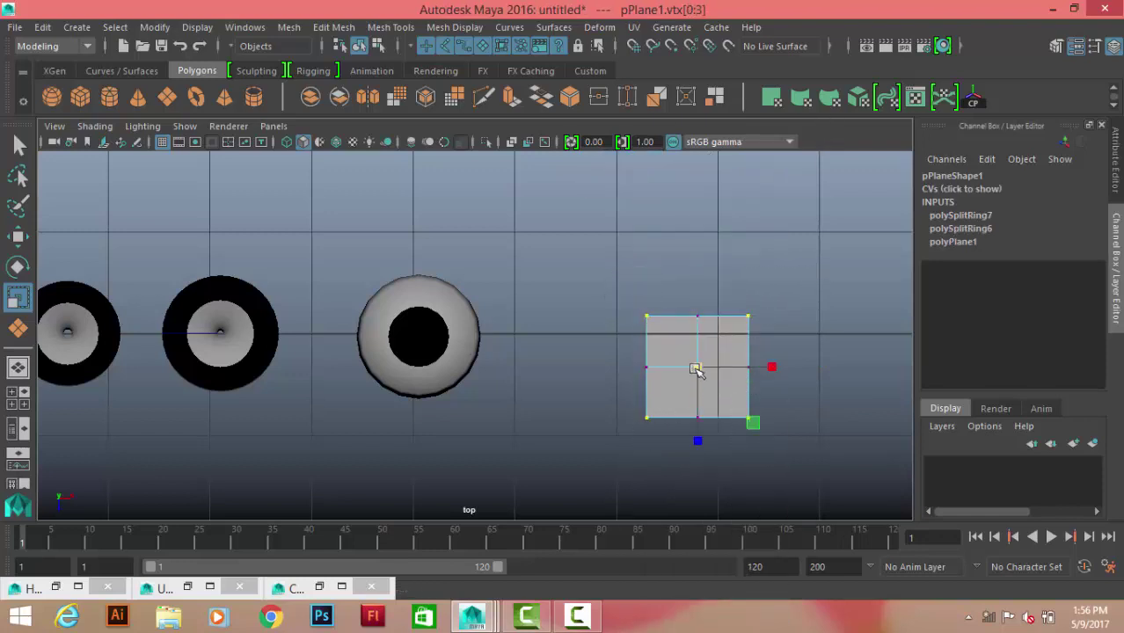
pyautogui.moveTo(695, 369); pyautogui.dragTo(683, 382)
pyautogui.click(702, 351)
# Extrude the octagon's faces upward by Local Translate Z 1.458 into a tall prism
pyautogui.moveTo(702, 351); pyautogui.dragTo(658, 355, button='right')
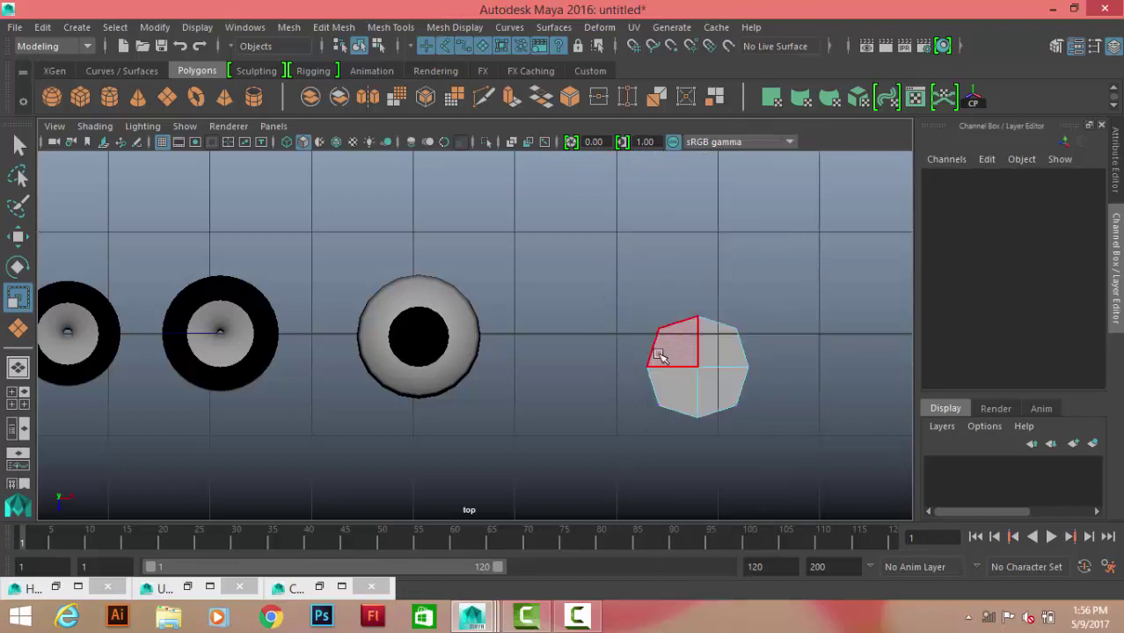
pyautogui.moveTo(638, 308); pyautogui.dragTo(757, 431)
pyautogui.press('space')
pyautogui.press('space')
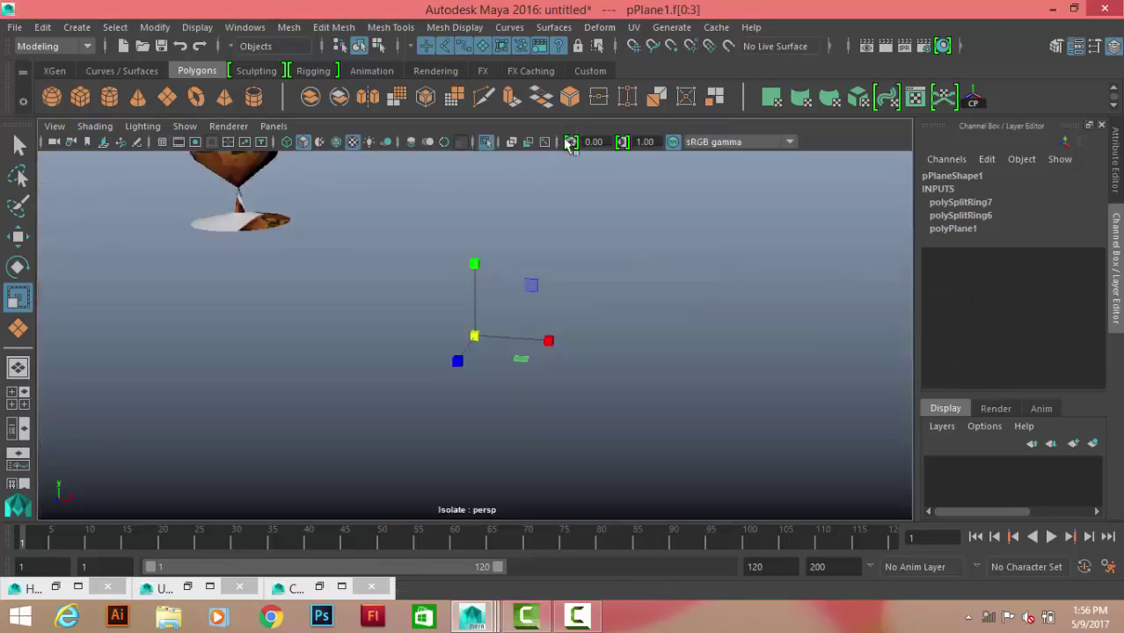
pyautogui.hotkey('ctrl', '1')
pyautogui.keyDown('shift'); pyautogui.moveTo(719, 285); pyautogui.dragTo(715, 327, button='right'); pyautogui.keyUp('shift')
pyautogui.keyDown('alt'); pyautogui.moveTo(512, 355); pyautogui.dragTo(413, 396); pyautogui.keyUp('alt')
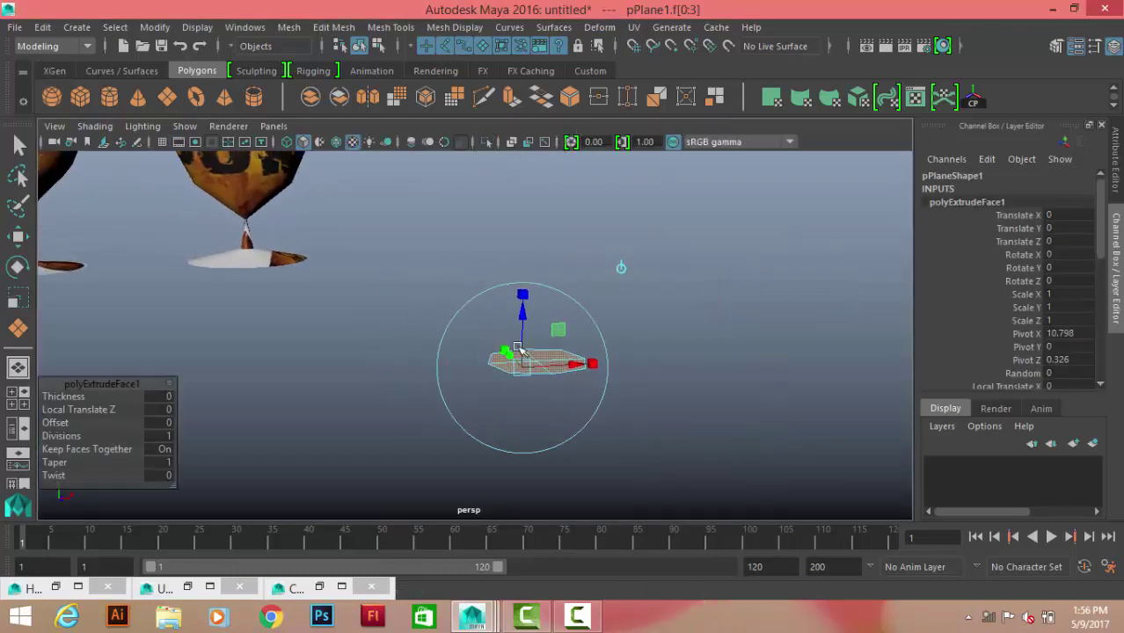
pyautogui.moveTo(413, 396); pyautogui.dragTo(375, 433, button='middle')
pyautogui.scroll(-5, 455, 429)
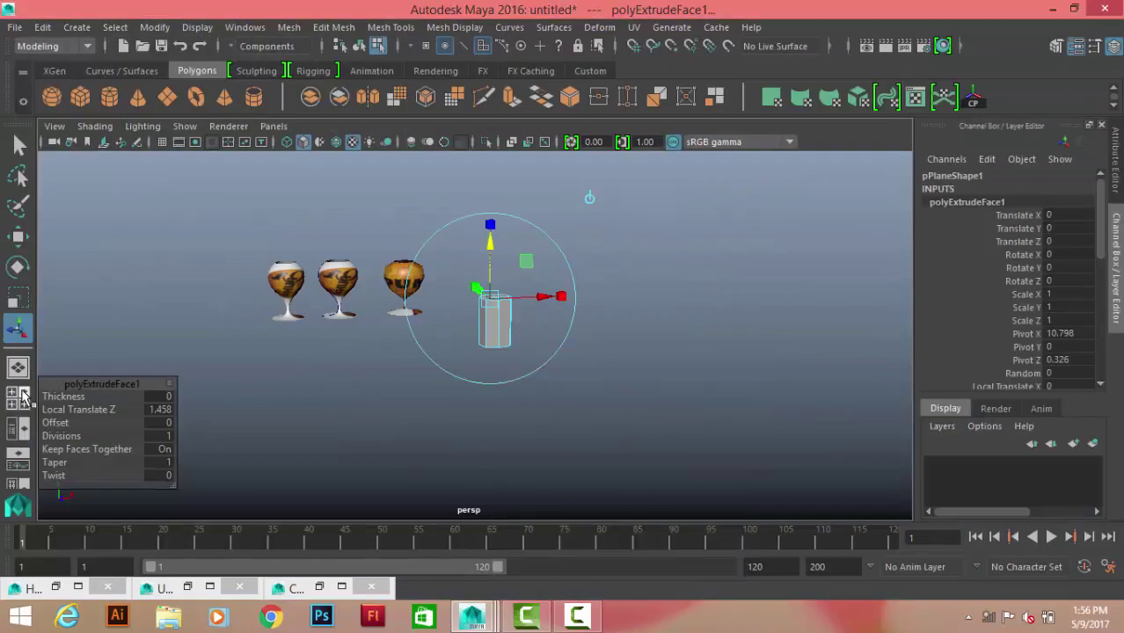
pyautogui.press('space')
pyautogui.scroll(-4, 352, 459)
# Work in the front view with the whole octagonal prism selected and switched to edge editing
pyautogui.scroll(-2, 327, 457)
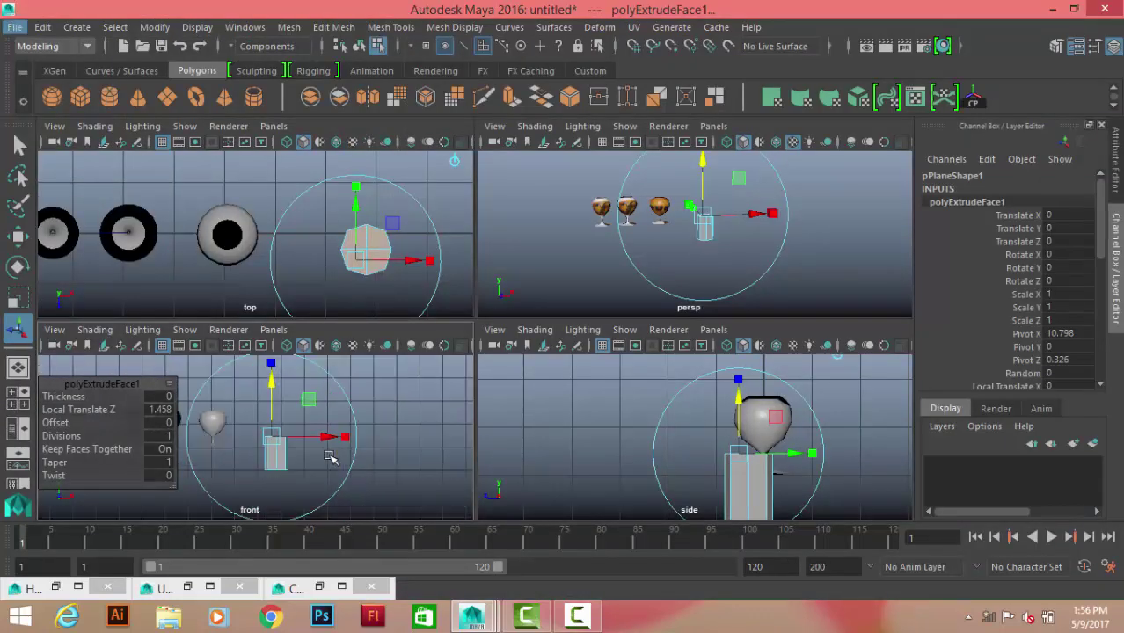
pyautogui.click(280, 375)
pyautogui.moveTo(289, 155); pyautogui.dragTo(363, 135, button='right')
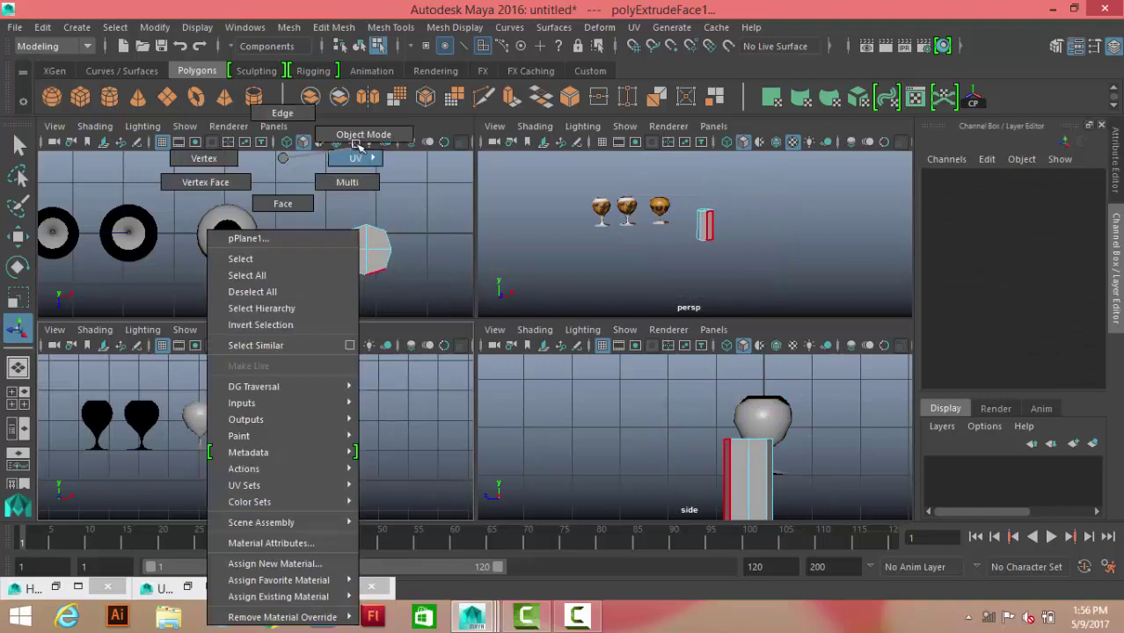
pyautogui.click(274, 458)
pyautogui.keyDown('shift'); pyautogui.moveTo(370, 232); pyautogui.dragTo(318, 321, button='right'); pyautogui.keyUp('shift')
pyautogui.scroll(3, 319, 433)
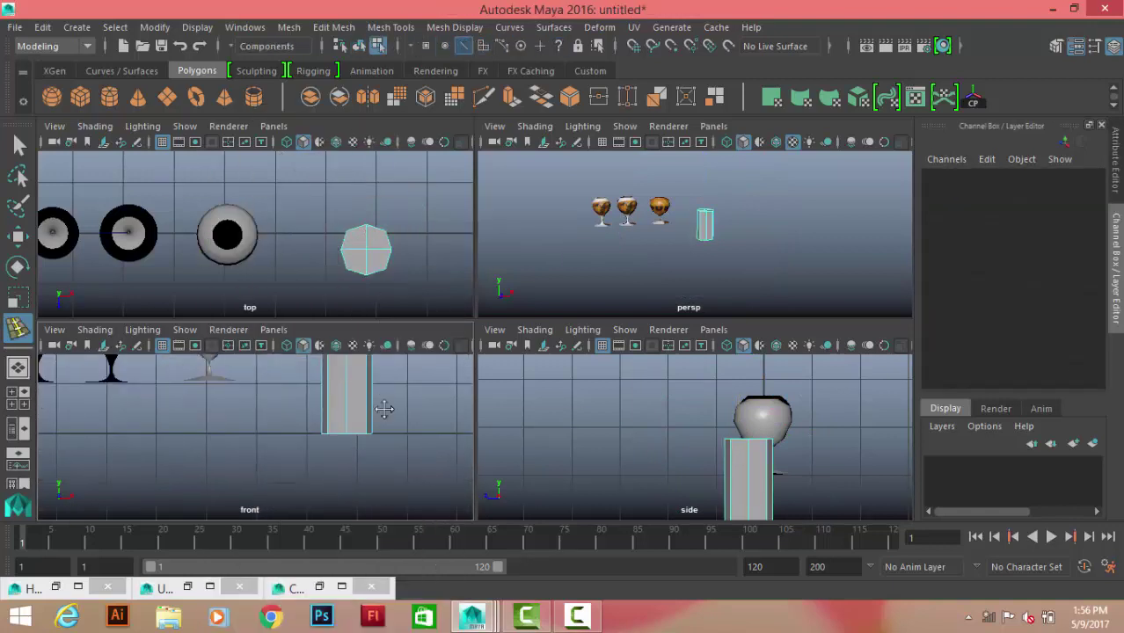
pyautogui.press('F10')
# Insert an edge loop to pinch the column into an hourglass, and widen a higher loop
pyautogui.click(370, 410)
pyautogui.press('r')
pyautogui.moveTo(387, 414); pyautogui.dragTo(447, 452)
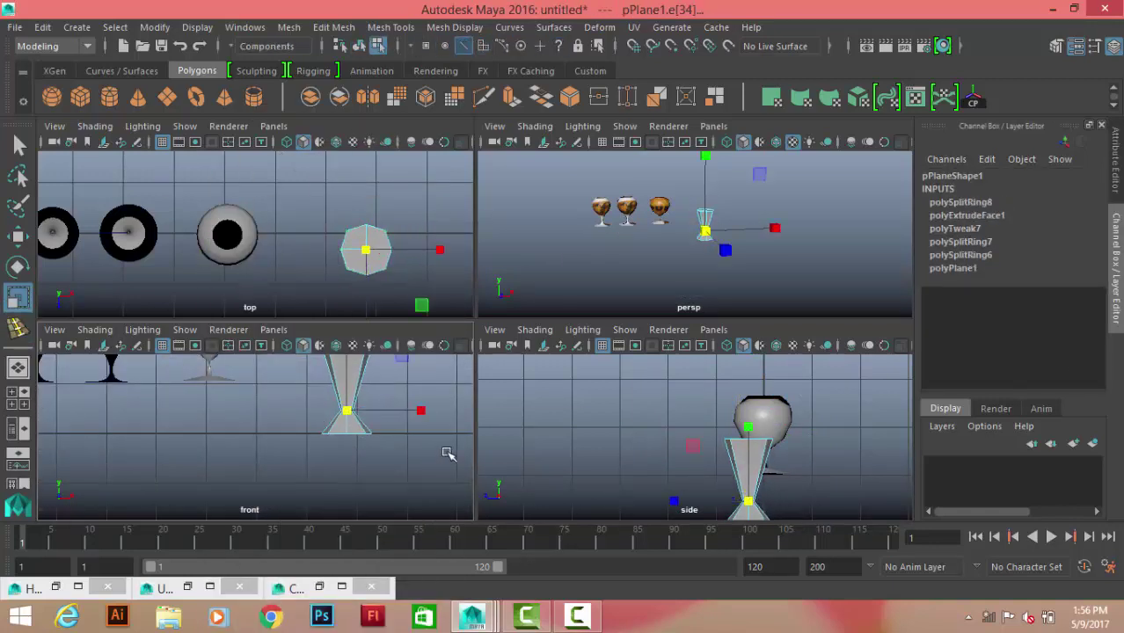
pyautogui.scroll(-2, 396, 456)
pyautogui.click(333, 447)
pyautogui.press('r')
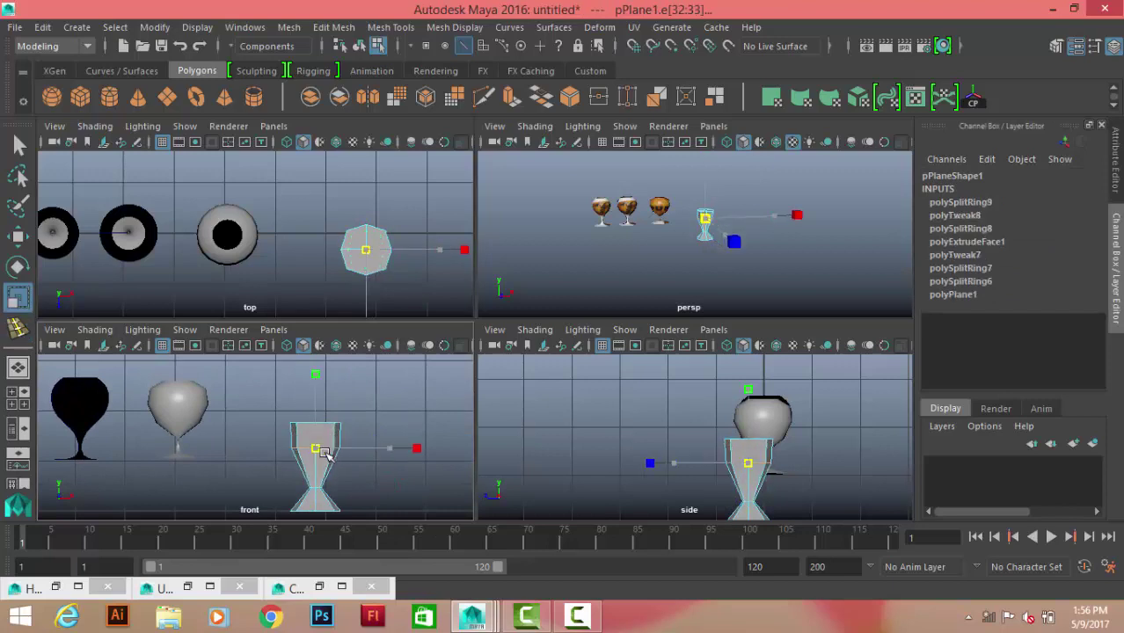
pyautogui.moveTo(334, 445); pyautogui.dragTo(343, 446)
# Insert another edge loop near the top, select it, and check the scale tool settings
pyautogui.press('g')
pyautogui.click(337, 445)
pyautogui.press('r')
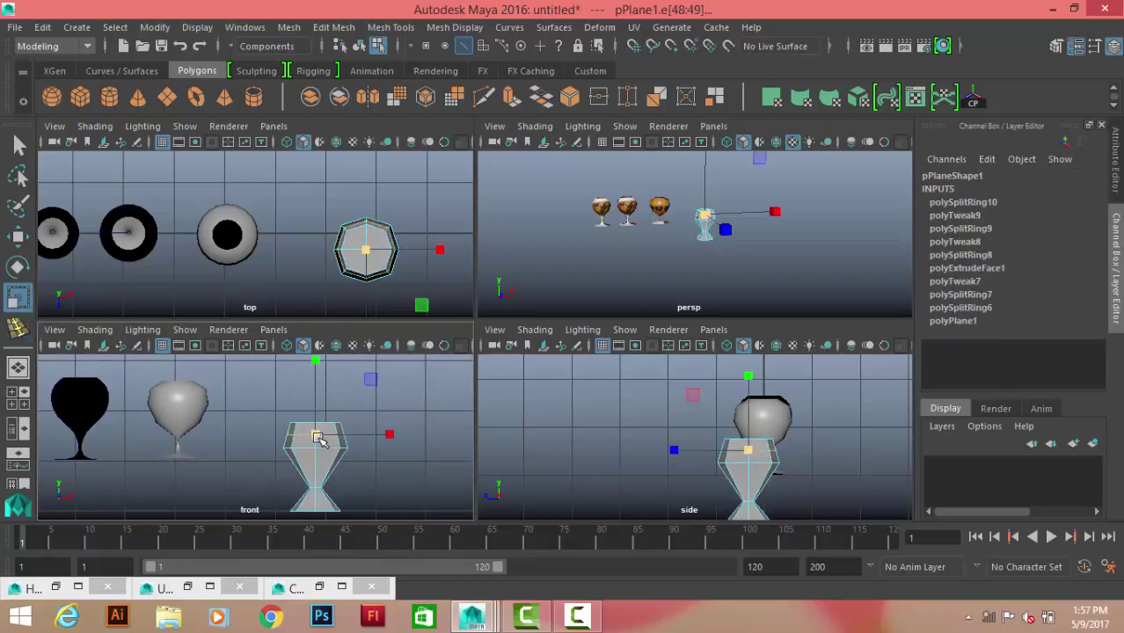
pyautogui.press('q')
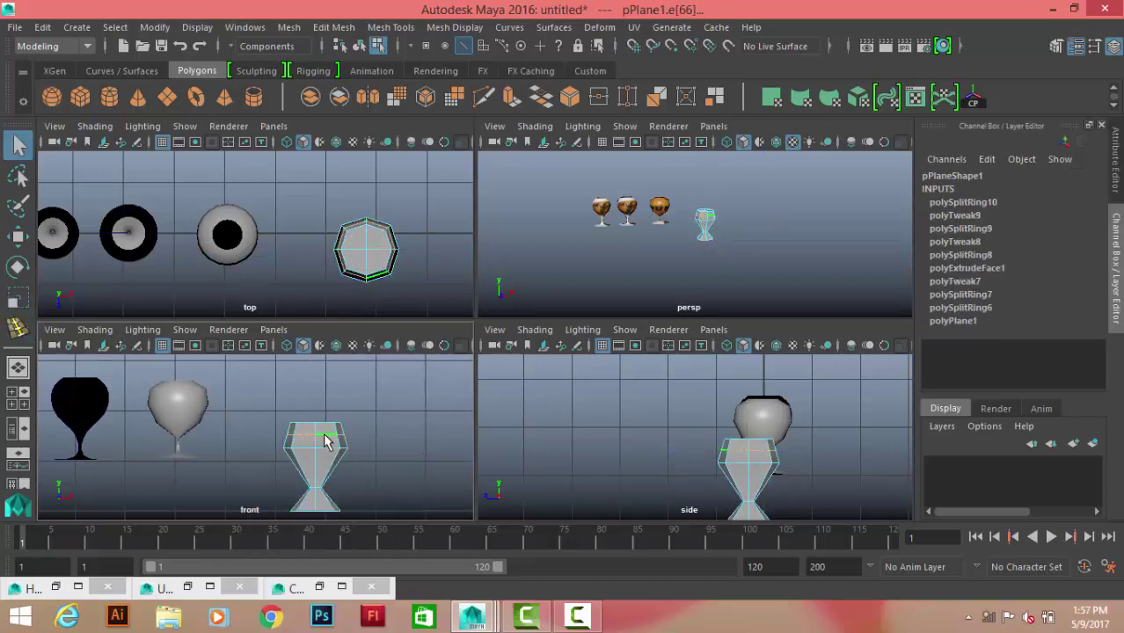
pyautogui.click(321, 450)
pyautogui.doubleClick(17, 300)
pyautogui.click(345, 125)
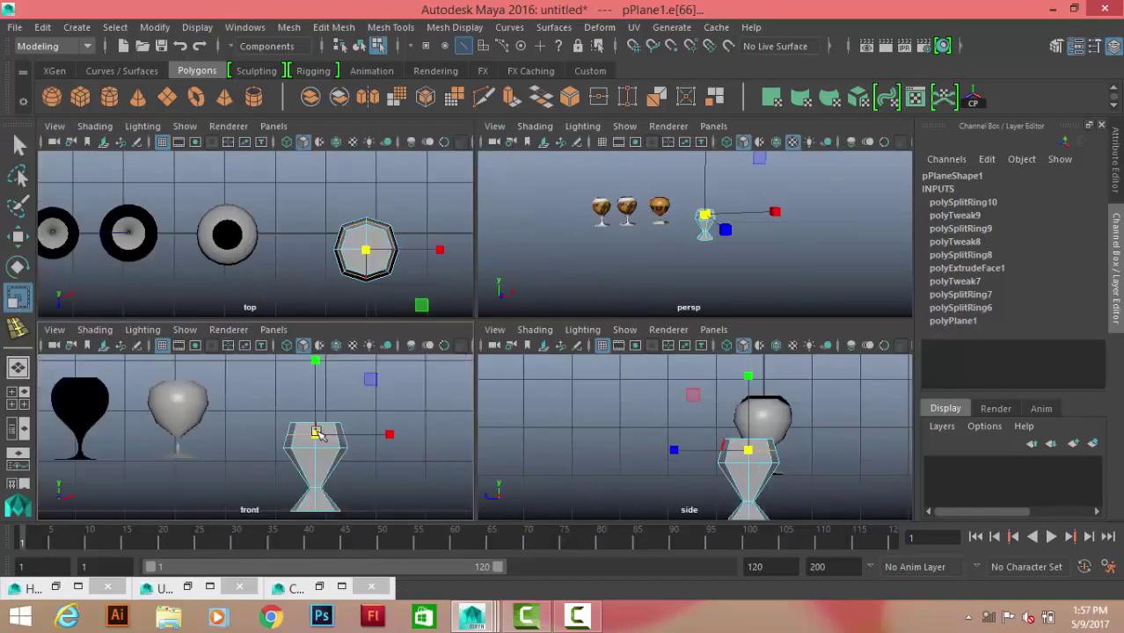
# Add edge loops to the goblet's cup and near its base, moving the upper loops
pyautogui.press('y')
pyautogui.click(315, 486)
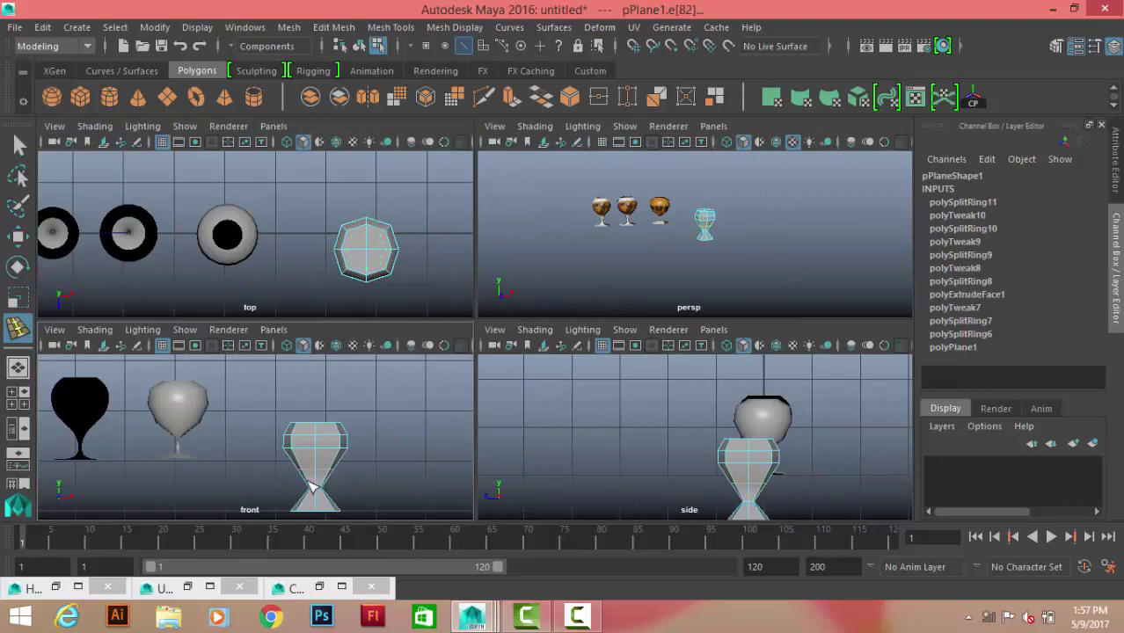
pyautogui.press('r')
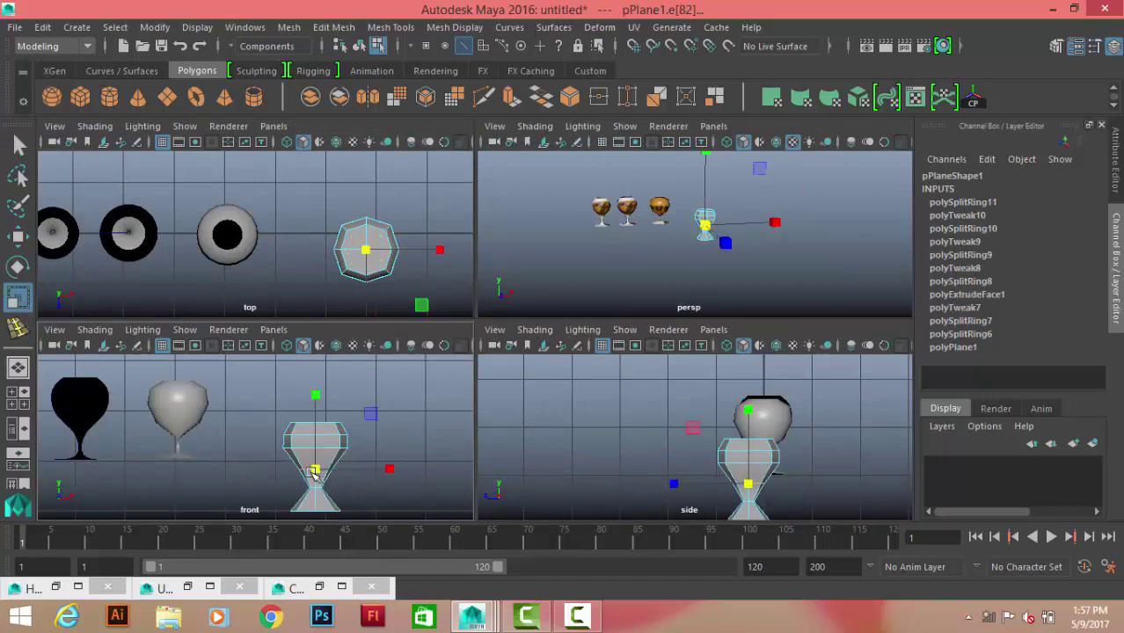
pyautogui.moveTo(277, 432); pyautogui.dragTo(373, 470)
pyautogui.press('w')
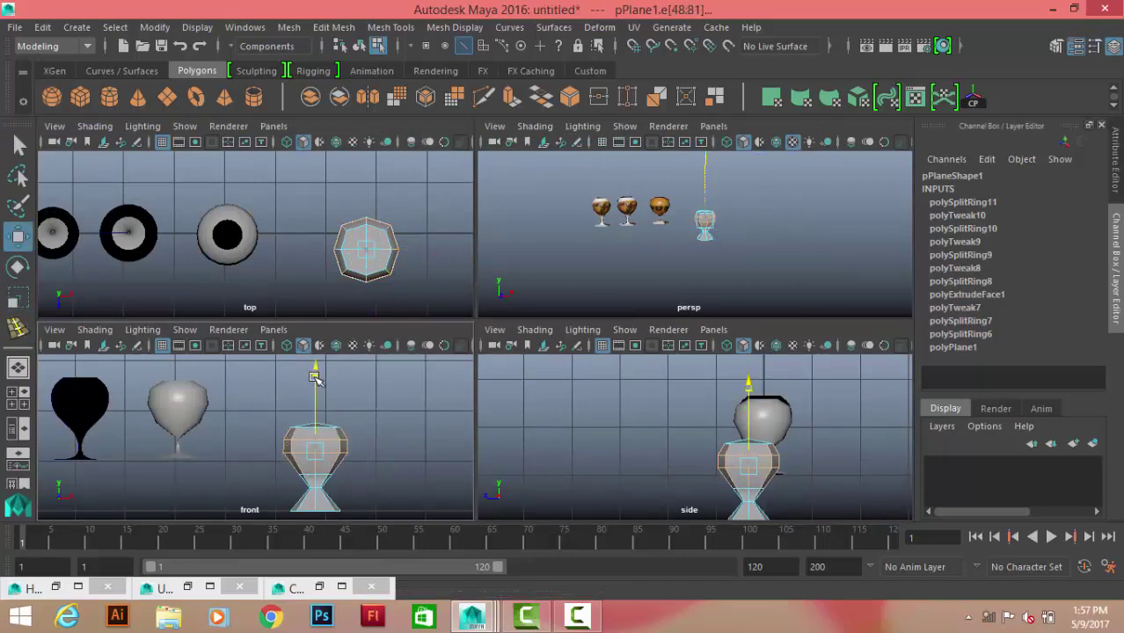
pyautogui.press('y')
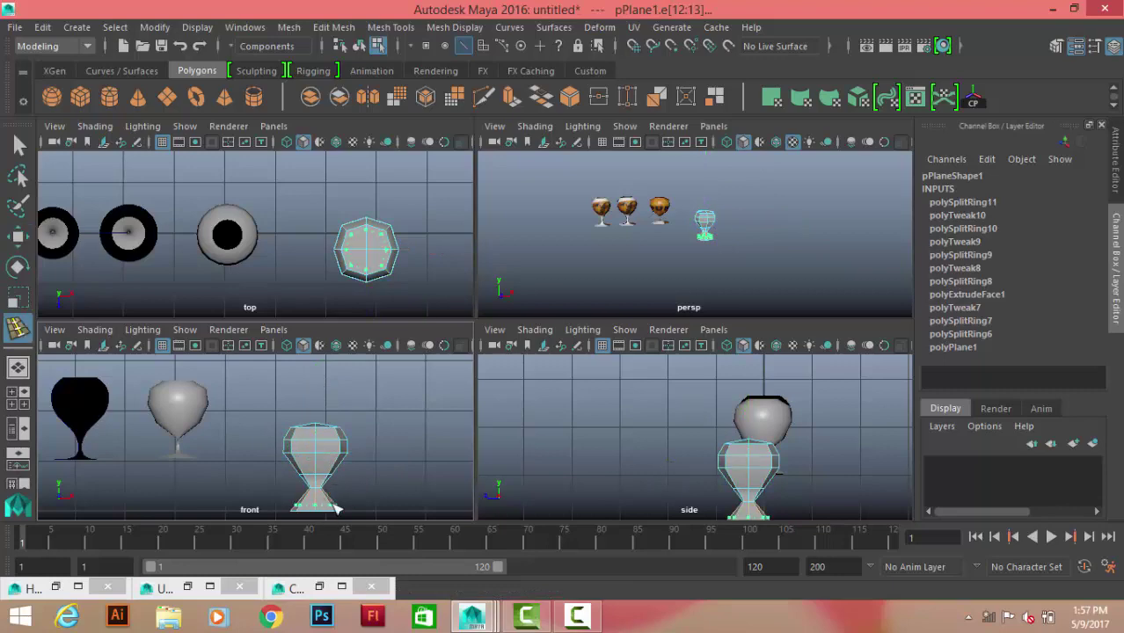
pyautogui.click(312, 505)
# Maximize the perspective view and bring the goblet into view, clearing any face selection
pyautogui.click(620, 282)
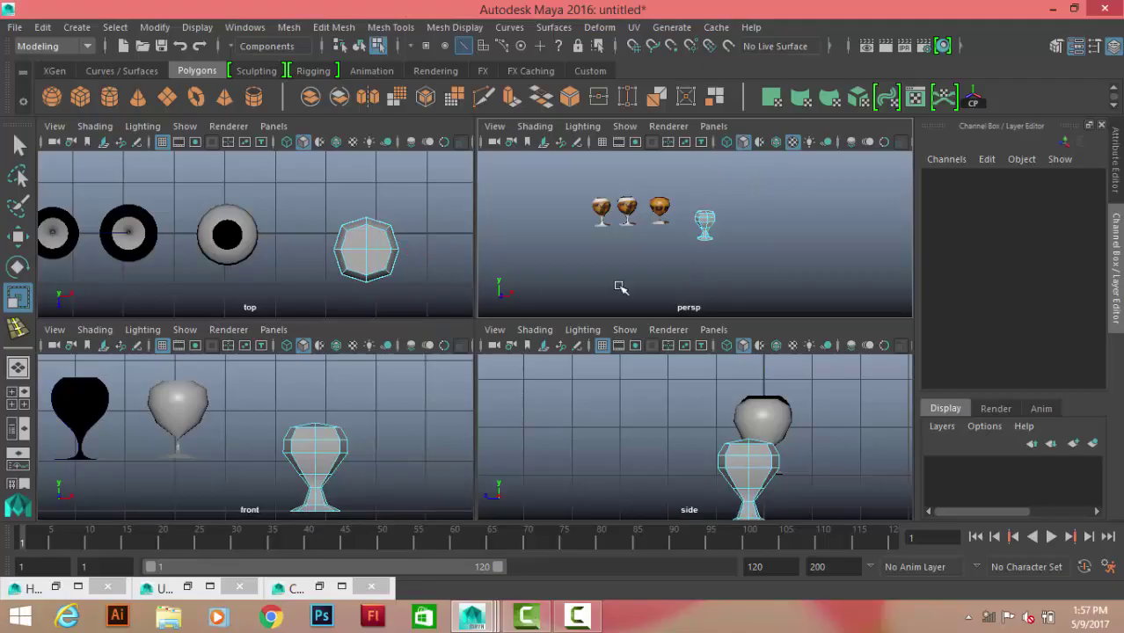
pyautogui.press('space')
pyautogui.scroll(5, 645, 295)
pyautogui.moveTo(542, 158); pyautogui.dragTo(542, 202, button='right')
pyautogui.keyDown('alt'); pyautogui.moveTo(615, 352); pyautogui.dragTo(616, 299); pyautogui.keyUp('alt')
pyautogui.click(547, 236)
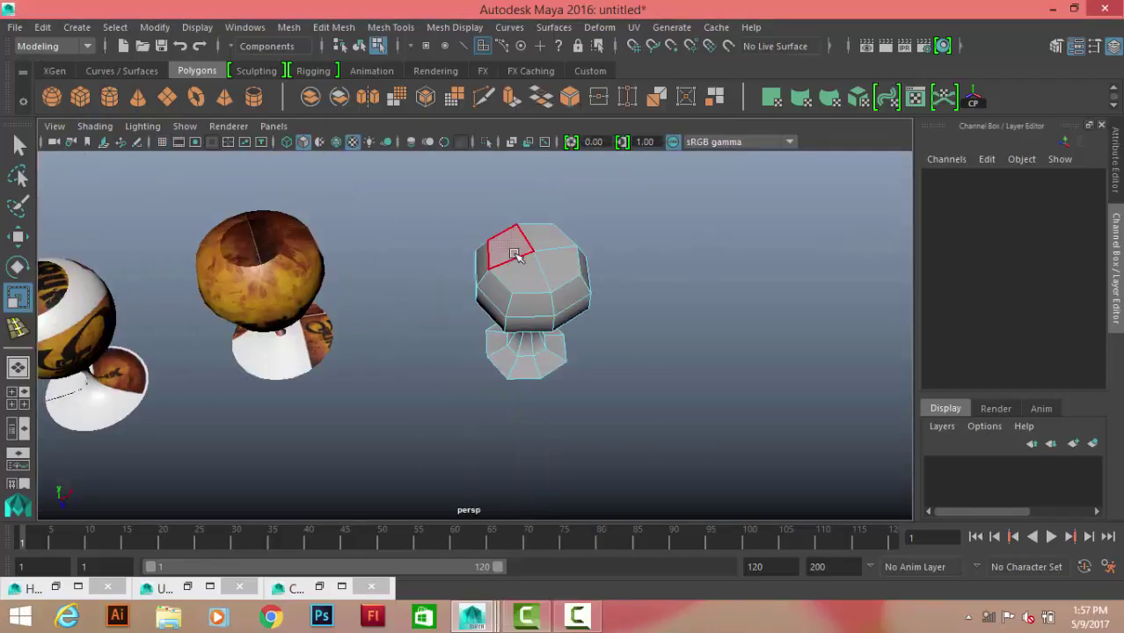
pyautogui.click(685, 292)
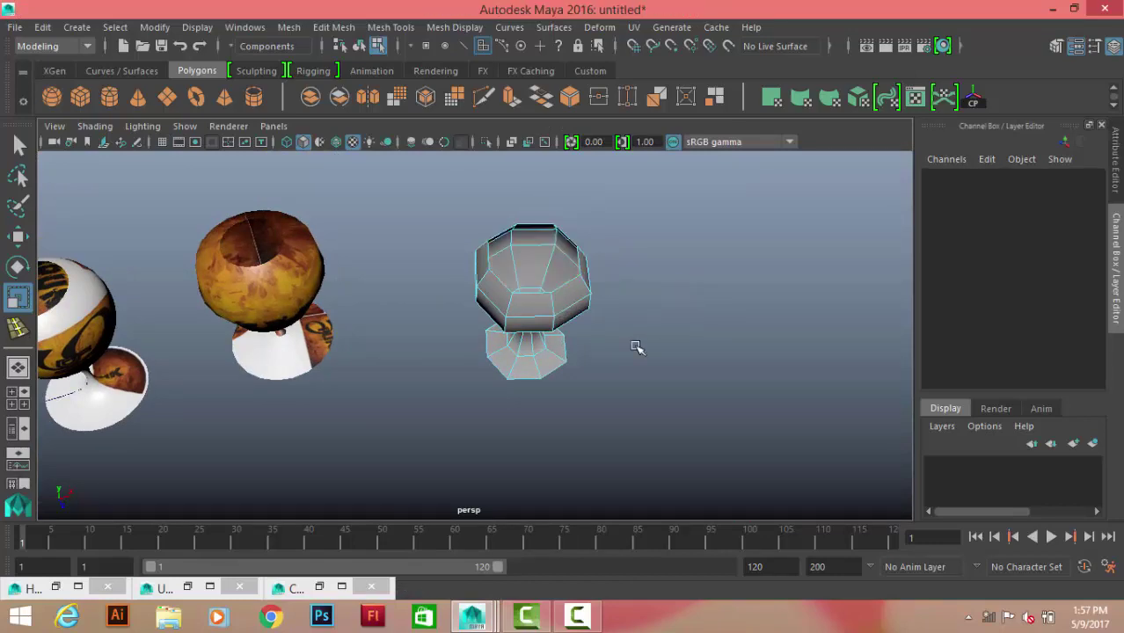
# Select the whole goblet and close in on its stem and base
pyautogui.moveTo(639, 347)
pyautogui.keyDown('alt'); pyautogui.mouseDown()
pyautogui.moveTo(506, 319)
pyautogui.moveTo(514, 264)
pyautogui.mouseUp(); pyautogui.keyUp('alt')
pyautogui.moveTo(514, 251); pyautogui.dragTo(463, 182, button='right')
pyautogui.click(519, 264)
pyautogui.press('w')
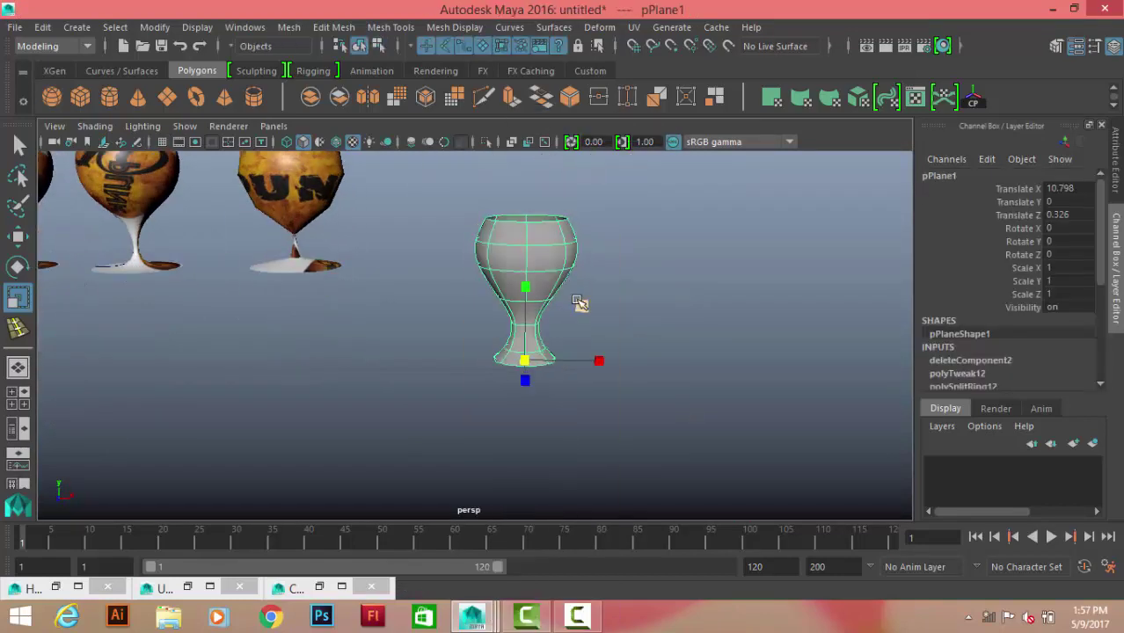
pyautogui.moveTo(581, 300)
pyautogui.keyDown('alt'); pyautogui.mouseDown()
pyautogui.moveTo(532, 341)
pyautogui.moveTo(528, 317)
pyautogui.moveTo(469, 292)
pyautogui.moveTo(334, 281)
pyautogui.mouseUp(); pyautogui.keyUp('alt')
pyautogui.keyDown('alt'); pyautogui.moveTo(334, 281); pyautogui.dragTo(515, 351, button='right'); pyautogui.keyUp('alt')
pyautogui.keyDown('alt'); pyautogui.moveTo(515, 351); pyautogui.dragTo(432, 271); pyautogui.keyUp('alt')
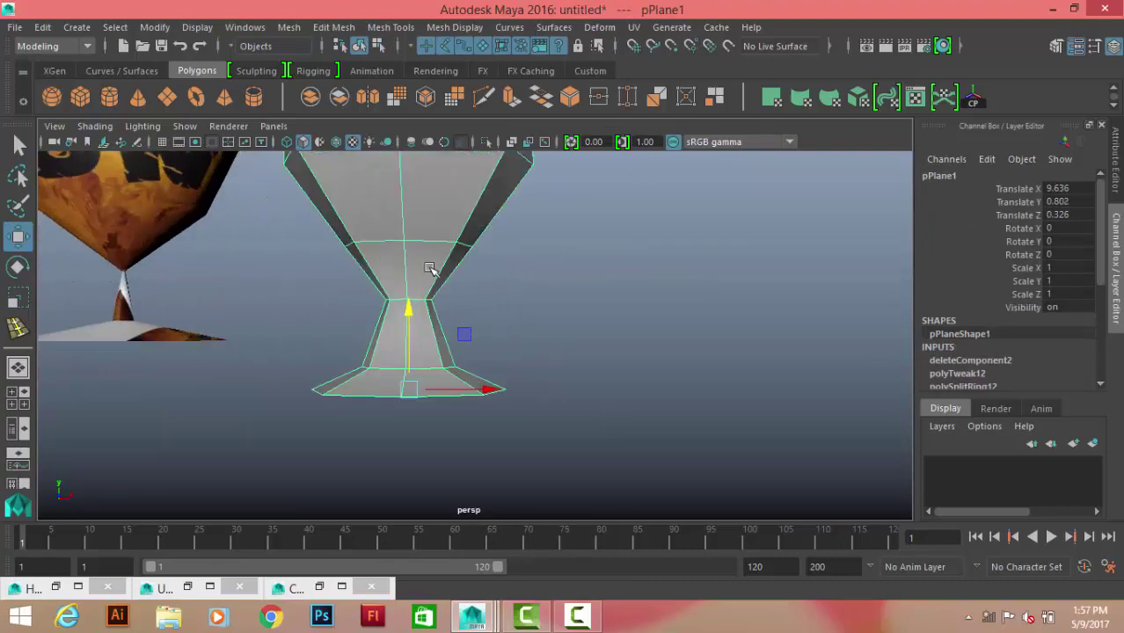
# Select the waist and base edge loops and scale the waist loop outward
pyautogui.moveTo(432, 271); pyautogui.dragTo(458, 228, button='right')
pyautogui.click(458, 228)
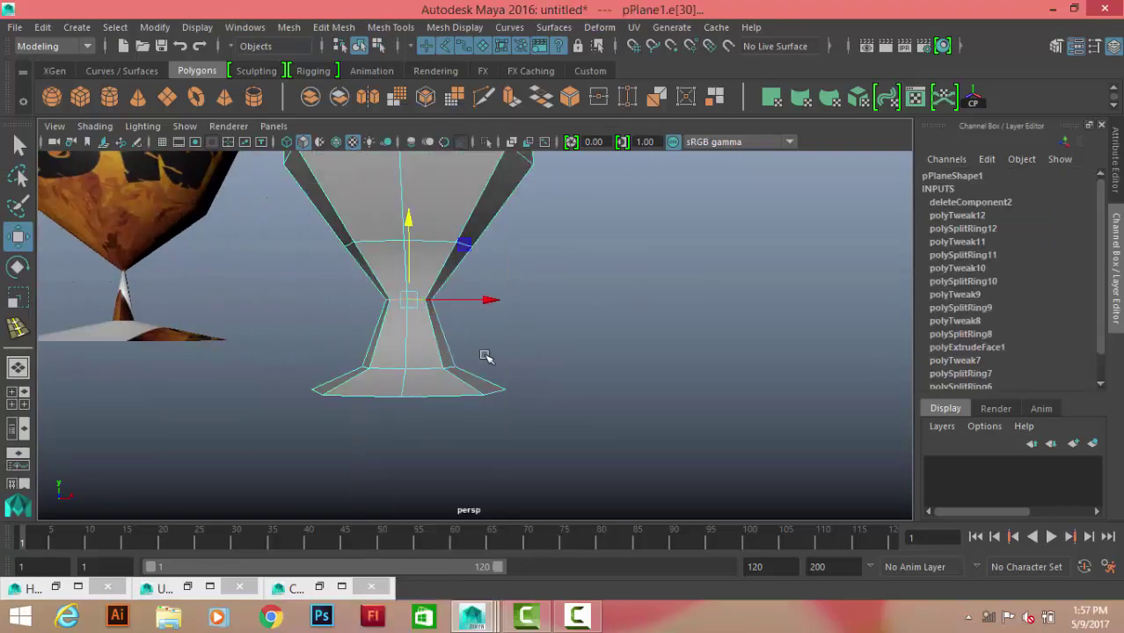
pyautogui.press('r')
pyautogui.click(403, 369)
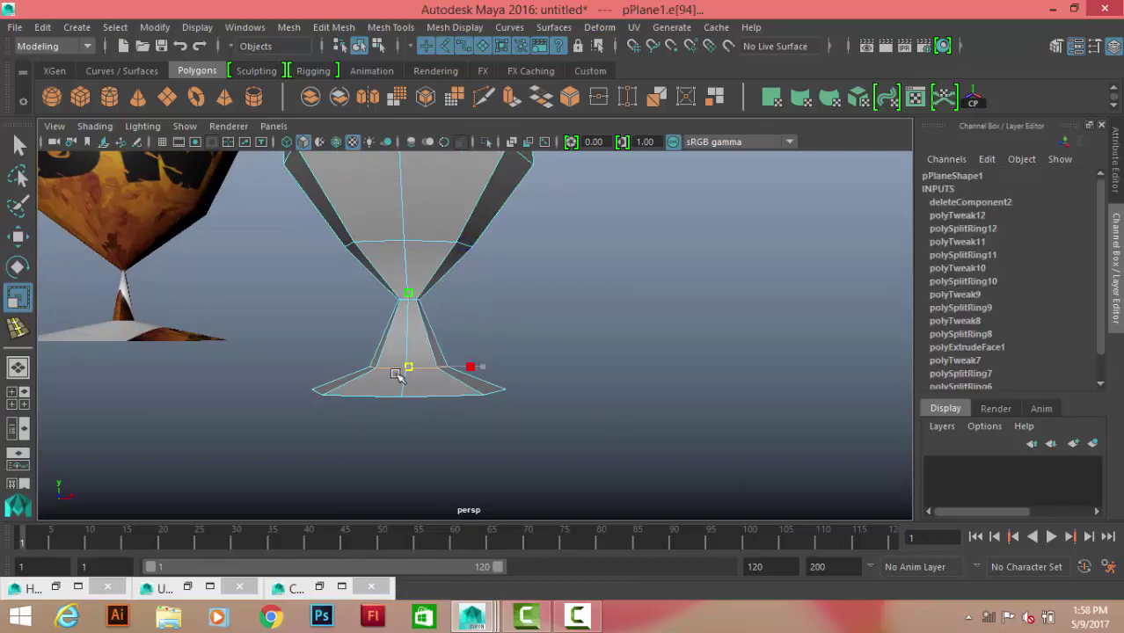
pyautogui.keyDown('alt'); pyautogui.moveTo(585, 315); pyautogui.dragTo(502, 327, button='right'); pyautogui.keyUp('alt')
pyautogui.moveTo(502, 327)
pyautogui.keyDown('alt'); pyautogui.mouseDown()
pyautogui.moveTo(503, 302)
pyautogui.moveTo(475, 306)
pyautogui.mouseUp(); pyautogui.keyUp('alt')
pyautogui.doubleClick(453, 305)
pyautogui.moveTo(485, 243); pyautogui.dragTo(466, 369, button='right')
# Preview the goblet smoothed with key 3, then show its UVs in a full-screen UV Editor
pyautogui.press('3')
pyautogui.moveTo(466, 369)
pyautogui.keyDown('alt'); pyautogui.mouseDown()
pyautogui.moveTo(673, 353)
pyautogui.moveTo(522, 390)
pyautogui.mouseUp(); pyautogui.keyUp('alt')
pyautogui.click(519, 392)
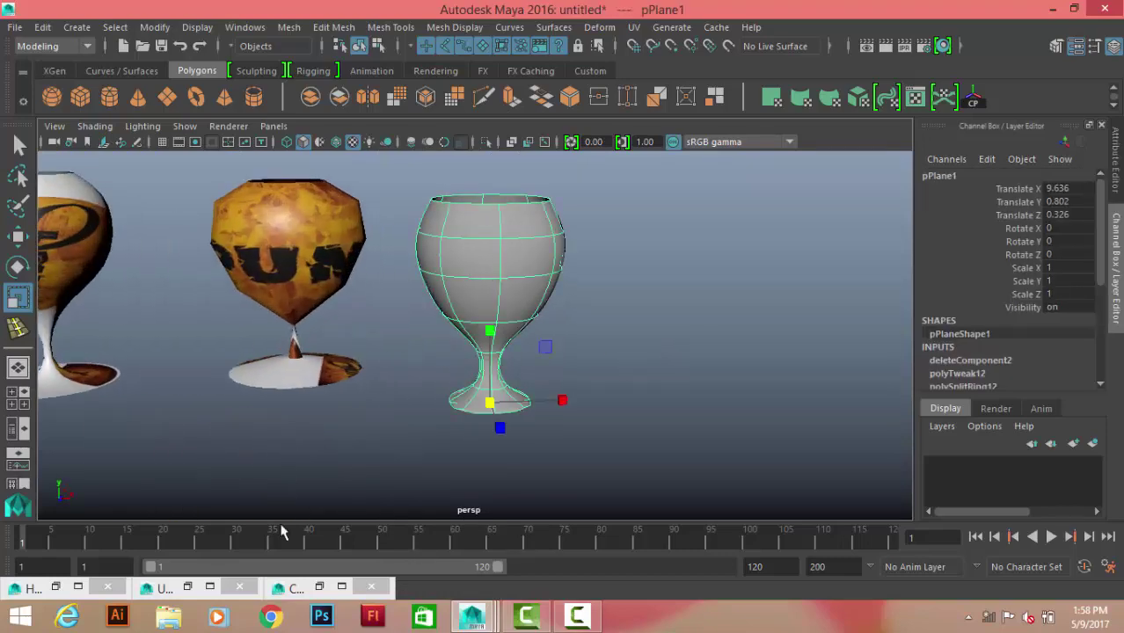
pyautogui.click(209, 587)
pyautogui.click(1020, 178)
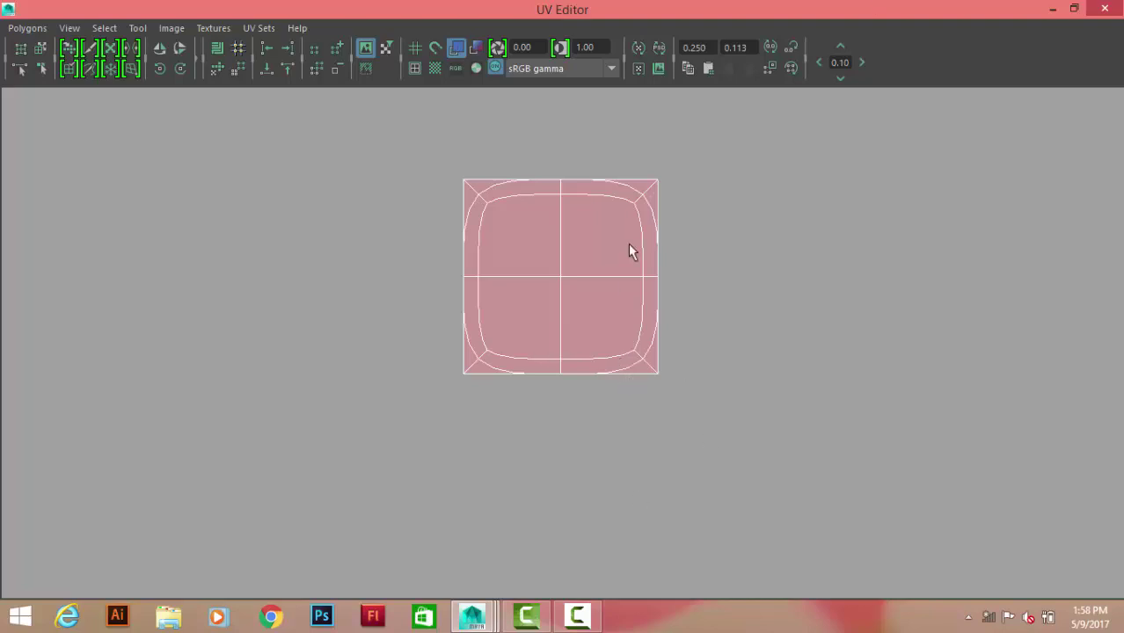
# Hide the UV Editor's texture image and frame the goblet's whole UV shell
pyautogui.click(1053, 9)
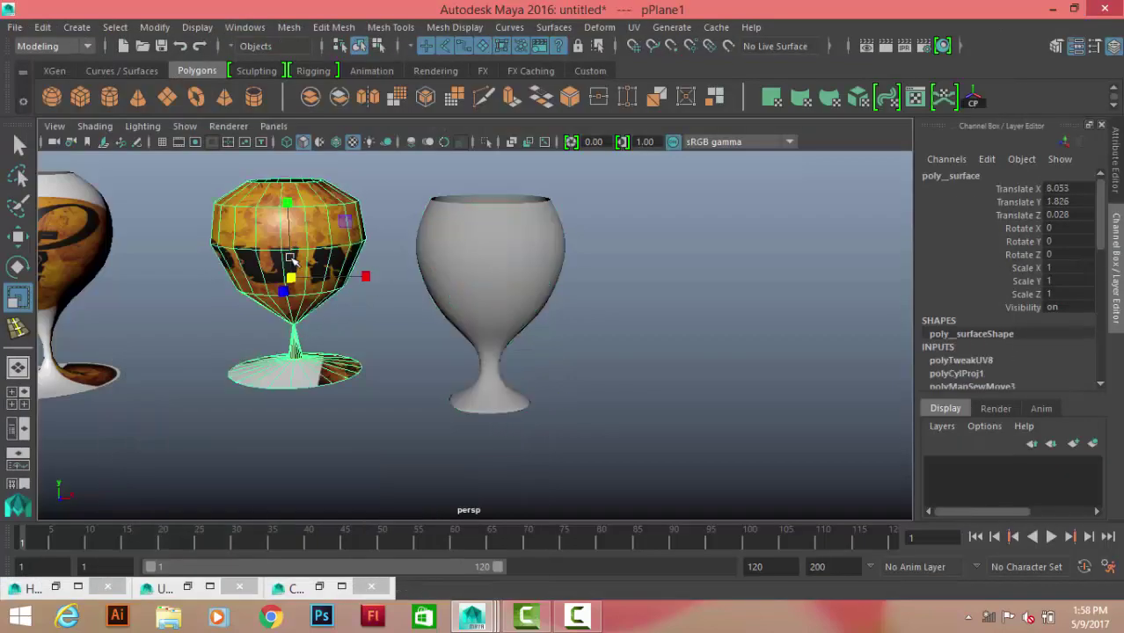
pyautogui.click(194, 587)
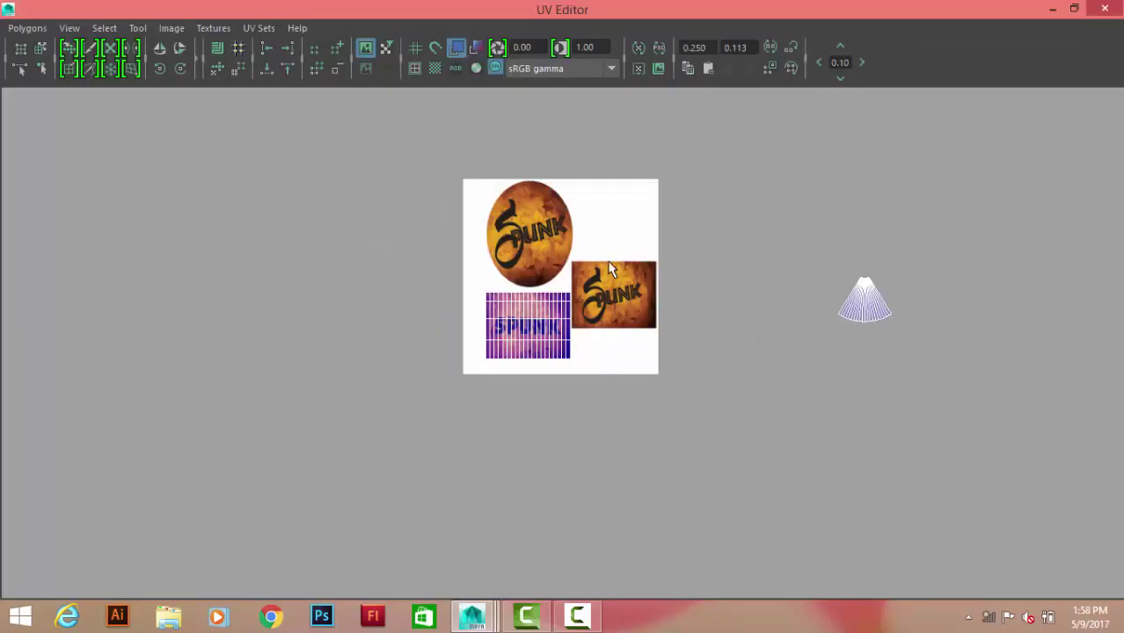
pyautogui.click(366, 47)
pyautogui.scroll(5, 491, 184)
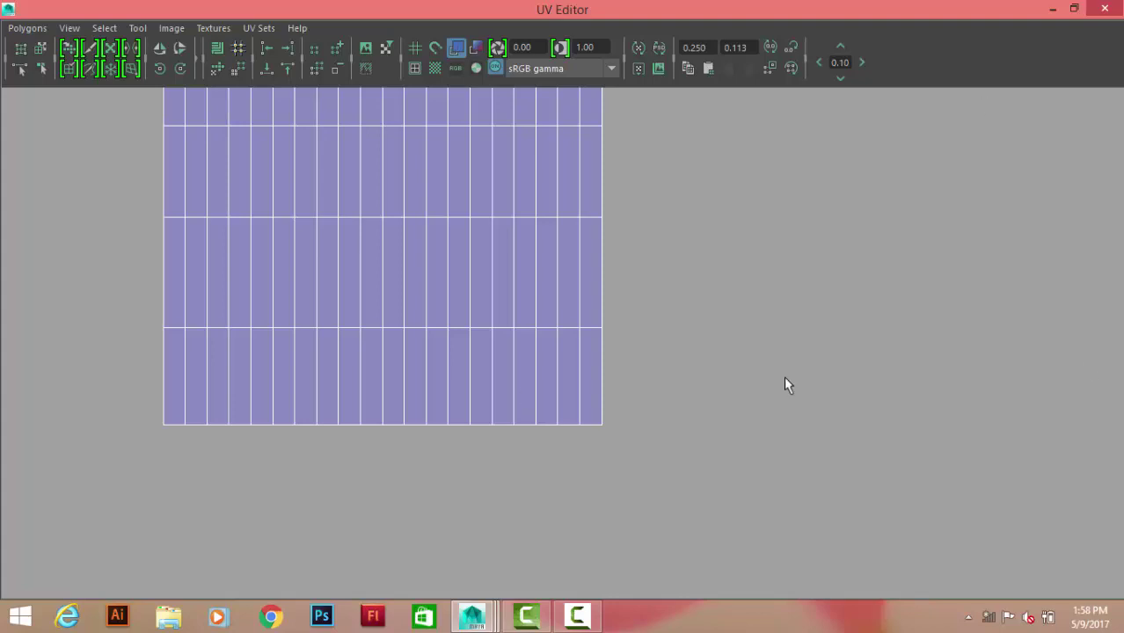
pyautogui.click(1053, 8)
pyautogui.click(489, 277)
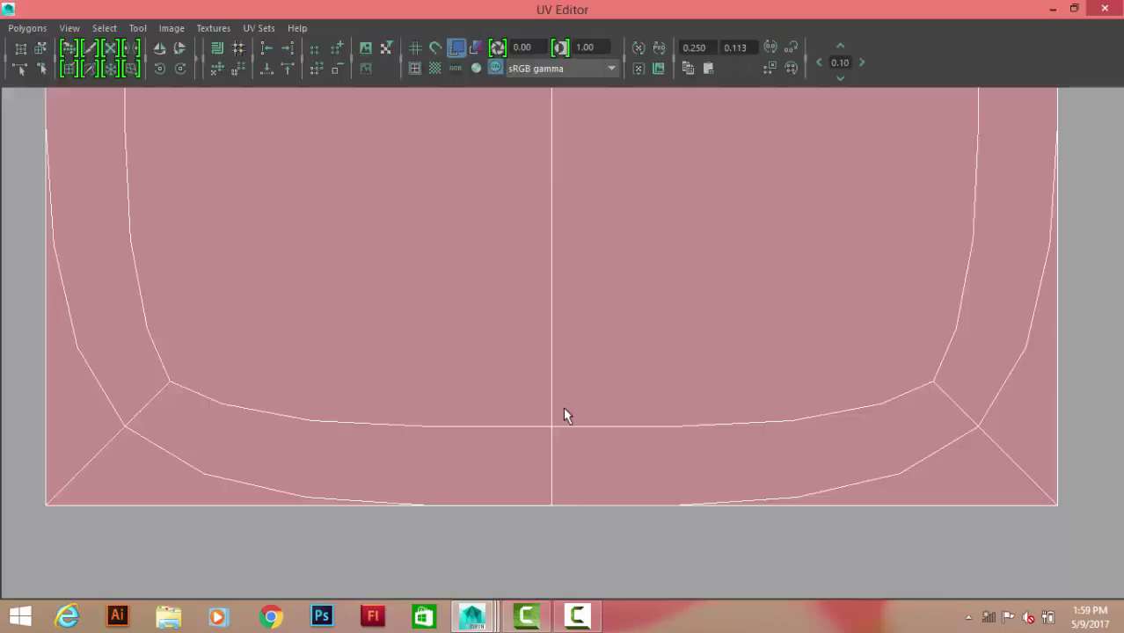
pyautogui.press('f')
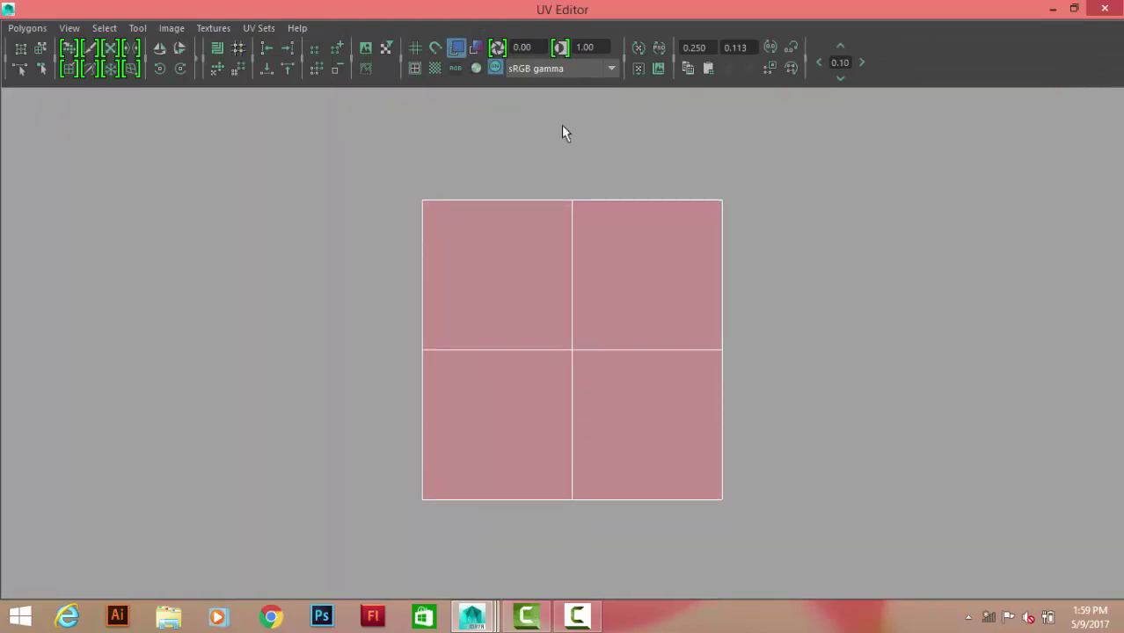
# Select all the goblet's UVs, flip the shell, then return to the scene with the goblet selected
pyautogui.moveTo(637, 291); pyautogui.dragTo(703, 294, button='right')
pyautogui.moveTo(828, 178); pyautogui.dragTo(395, 523)
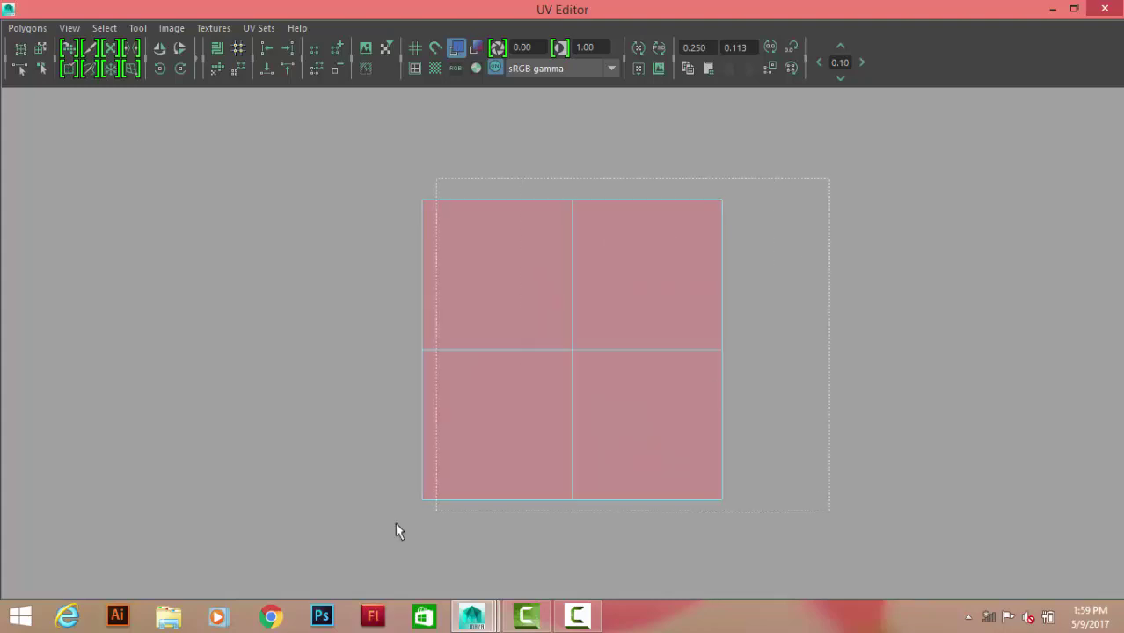
pyautogui.click(179, 49)
pyautogui.moveTo(626, 214); pyautogui.dragTo(697, 208, button='right')
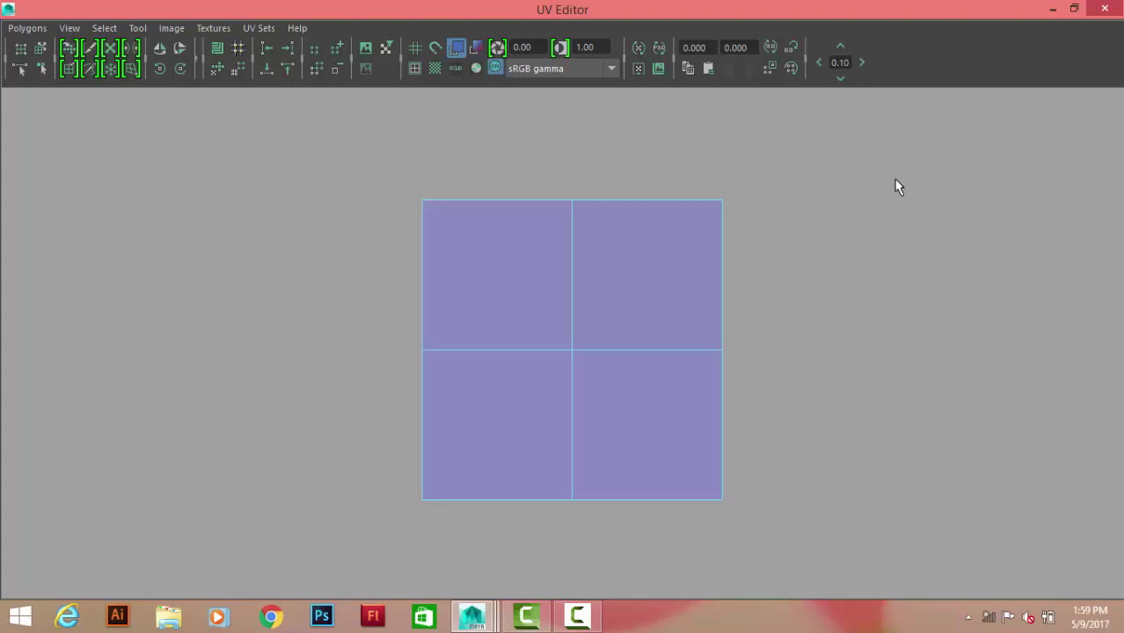
pyautogui.click(1053, 9)
pyautogui.moveTo(509, 157); pyautogui.dragTo(585, 158, button='right')
# Isolate the goblet and select all of its faces, viewed from the side
pyautogui.click(486, 141)
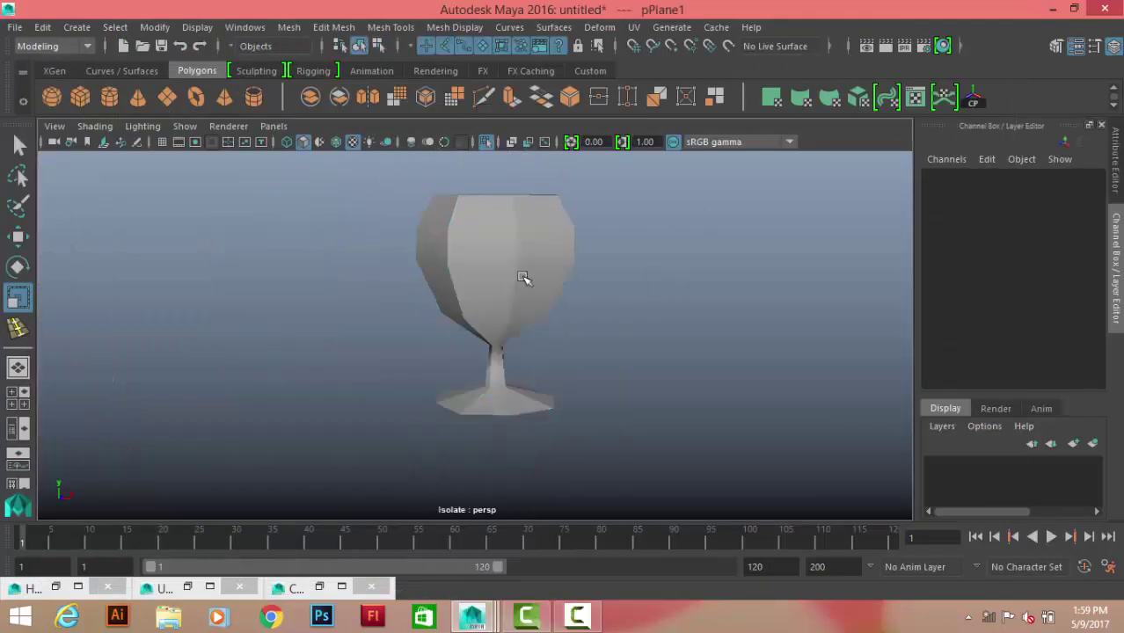
pyautogui.moveTo(354, 284)
pyautogui.keyDown('alt'); pyautogui.mouseDown()
pyautogui.moveTo(526, 283)
pyautogui.moveTo(499, 300)
pyautogui.moveTo(530, 213)
pyautogui.mouseUp(); pyautogui.keyUp('alt')
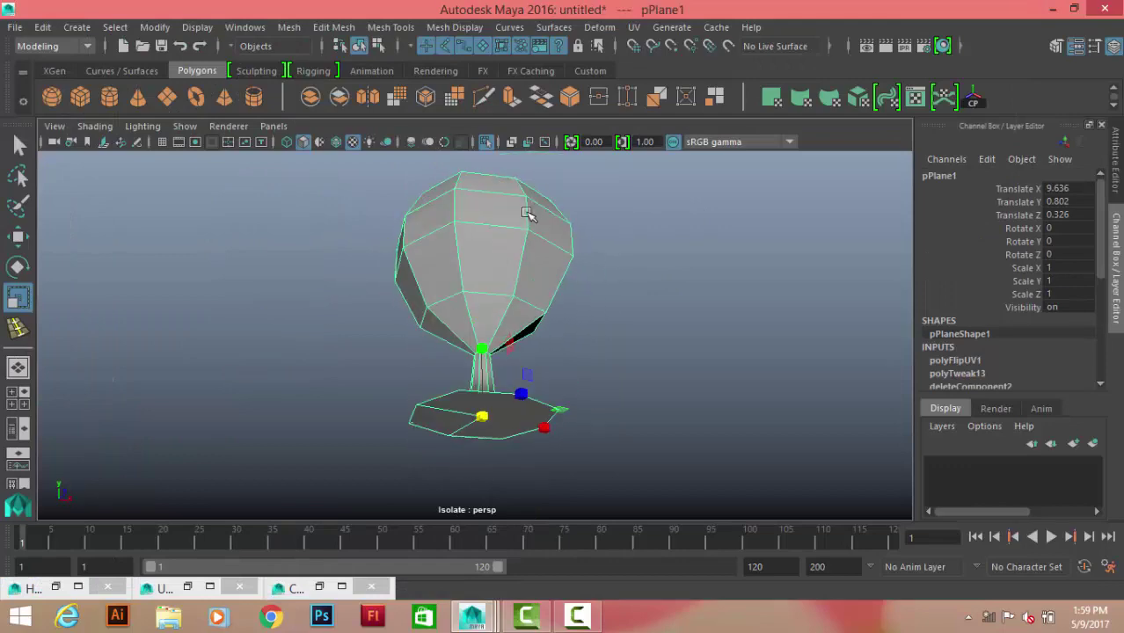
pyautogui.moveTo(527, 203)
pyautogui.mouseDown(button='right')
pyautogui.moveTo(574, 220)
pyautogui.moveTo(393, 300)
pyautogui.mouseUp(button='right')
pyautogui.moveTo(392, 299)
pyautogui.mouseDown()
pyautogui.moveTo(607, 284)
pyautogui.moveTo(622, 366)
pyautogui.mouseUp()
pyautogui.scroll(2, 625, 369)
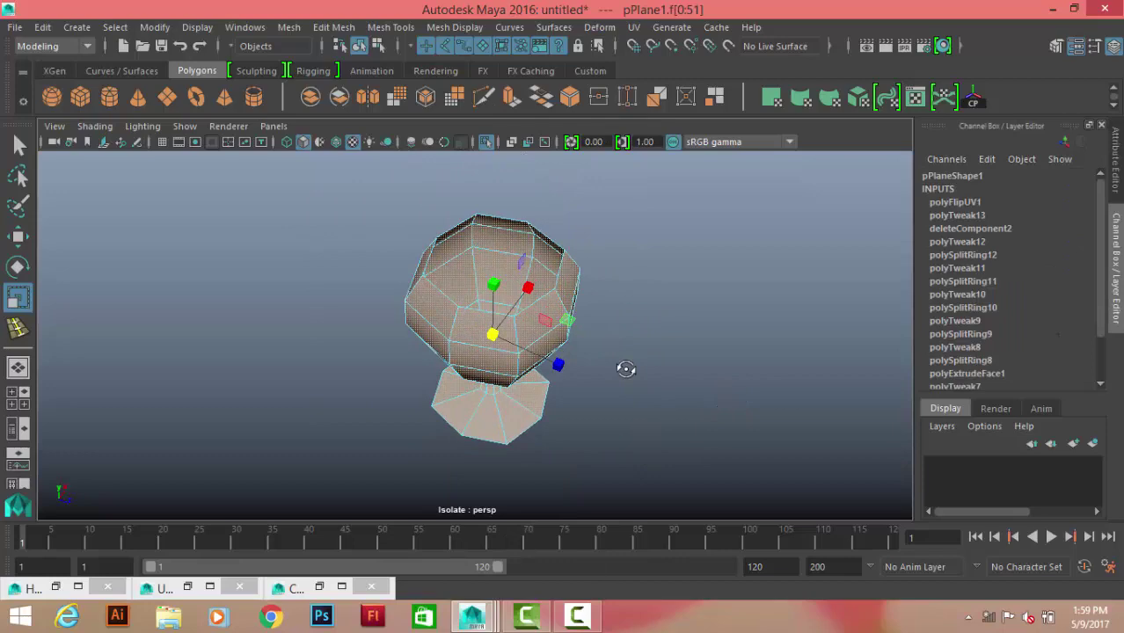
pyautogui.moveTo(655, 462)
pyautogui.keyDown('alt'); pyautogui.mouseDown()
pyautogui.moveTo(522, 191)
pyautogui.moveTo(532, 294)
pyautogui.moveTo(572, 352)
pyautogui.moveTo(599, 353)
pyautogui.moveTo(562, 338)
pyautogui.moveTo(642, 320)
pyautogui.moveTo(597, 296)
pyautogui.moveTo(503, 199)
pyautogui.mouseUp(); pyautogui.keyUp('alt')
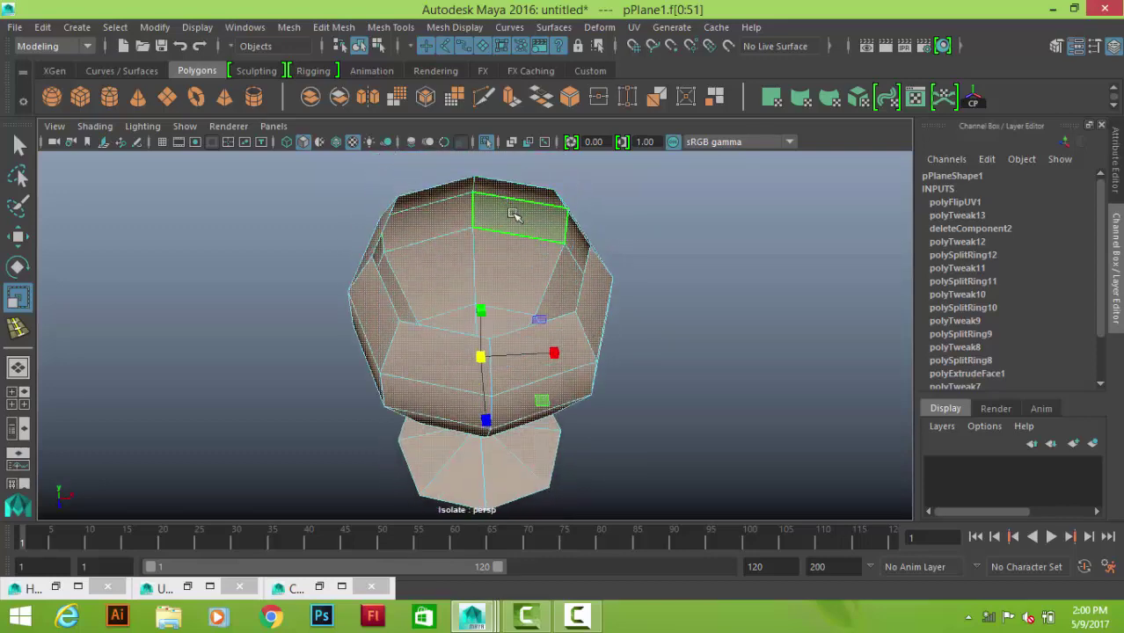
pyautogui.keyDown('alt'); pyautogui.moveTo(659, 296); pyautogui.dragTo(585, 243); pyautogui.keyUp('alt')
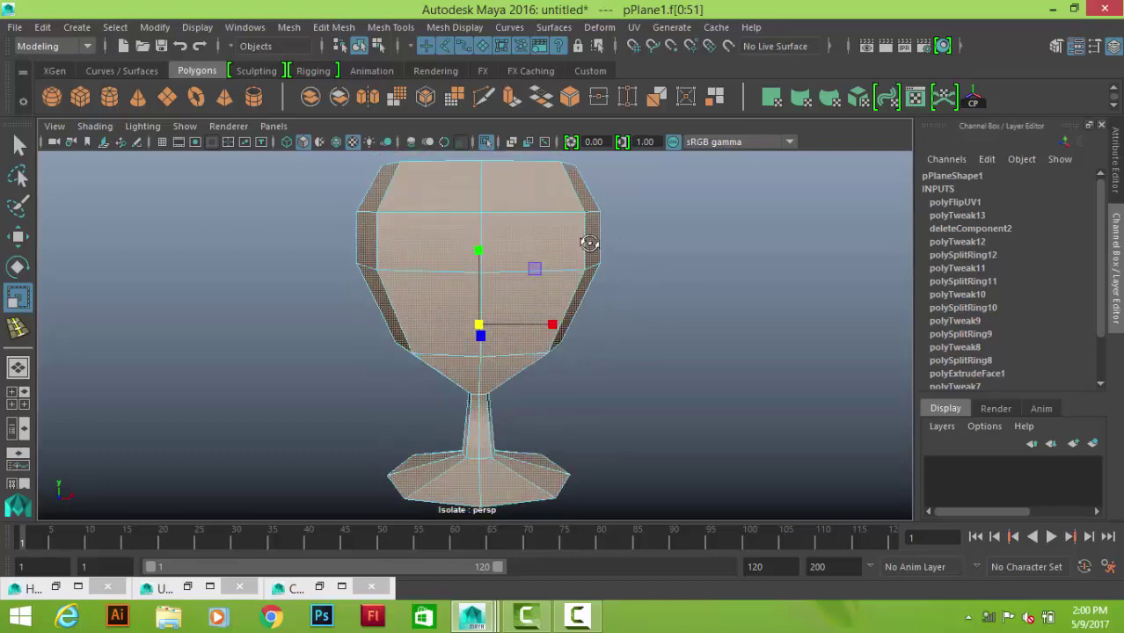
# Apply a planar projection (polyPlanarProj5) to the faces, then start assigning a new material
pyautogui.moveTo(722, 294)
pyautogui.keyDown('shift'); pyautogui.mouseDown(button='right')
pyautogui.moveTo(710, 597)
pyautogui.moveTo(837, 543)
pyautogui.mouseUp(button='right'); pyautogui.keyUp('shift')
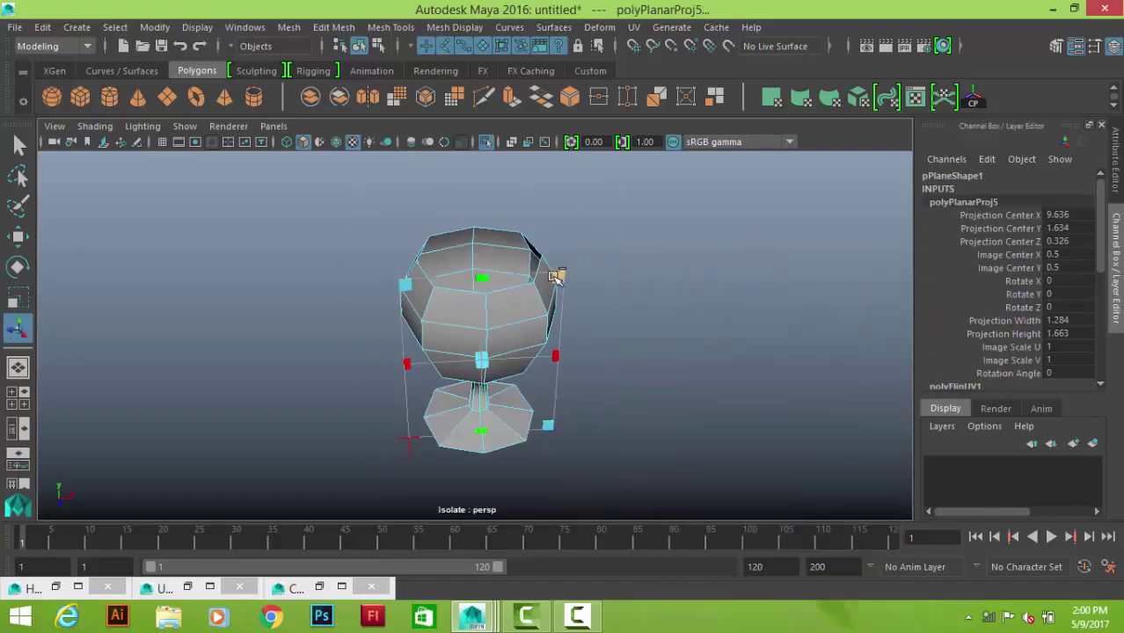
pyautogui.press('q')
pyautogui.click(698, 279)
pyautogui.click(492, 264)
pyautogui.moveTo(524, 167); pyautogui.dragTo(528, 556, button='right')
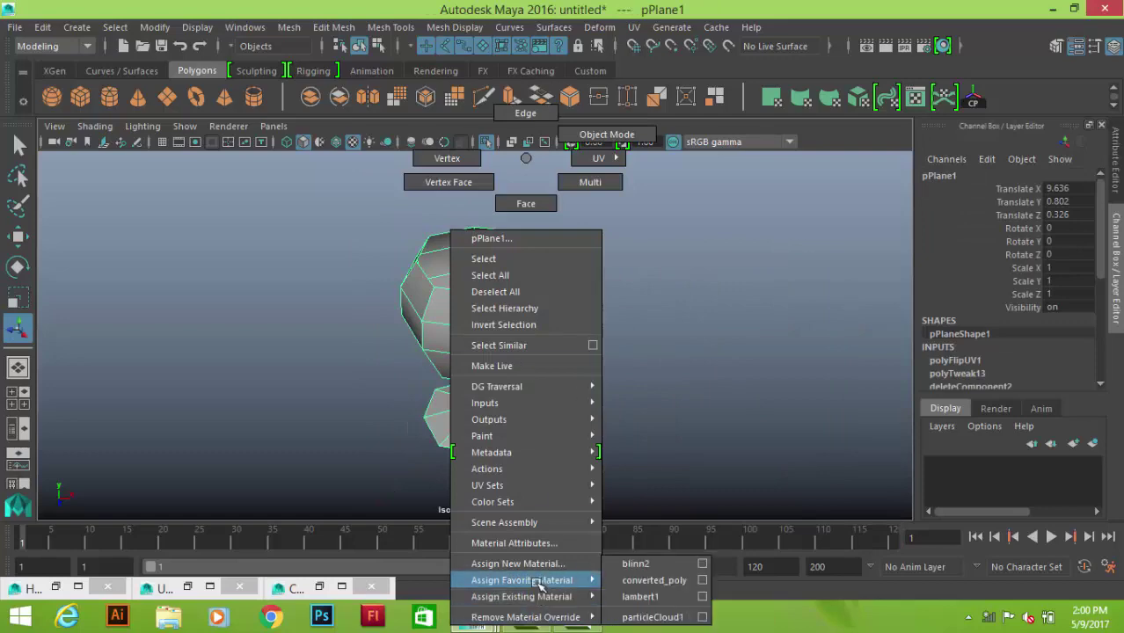
# Create a blinn3 material for the goblet, connect a Checker texture to its Color, and frame it
pyautogui.click(498, 407)
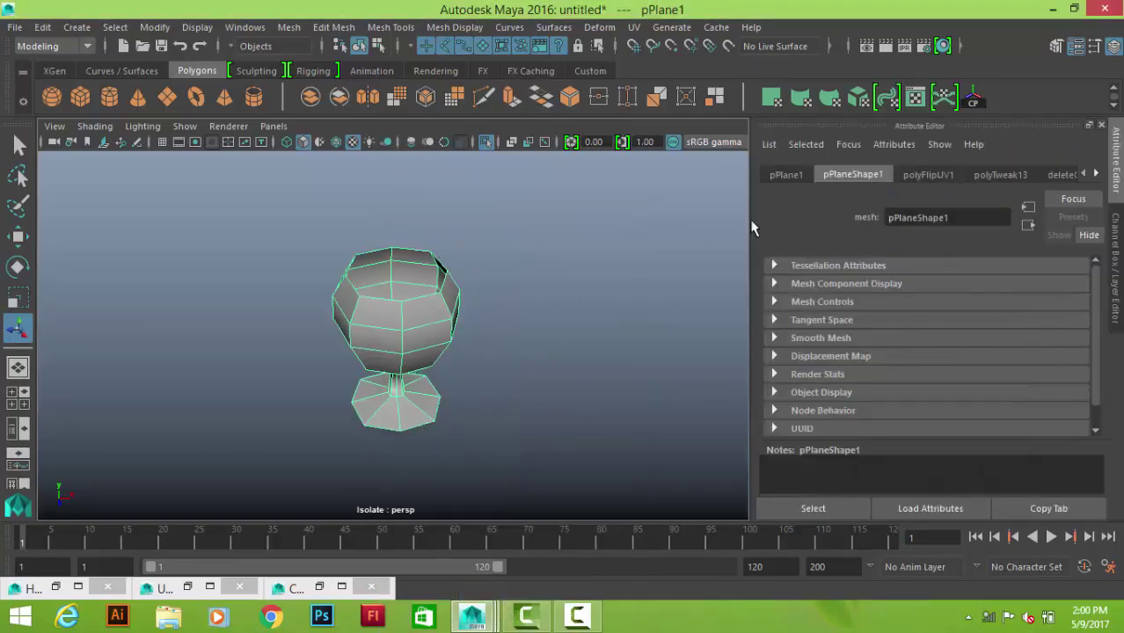
pyautogui.moveTo(427, 318); pyautogui.dragTo(546, 583, button='right')
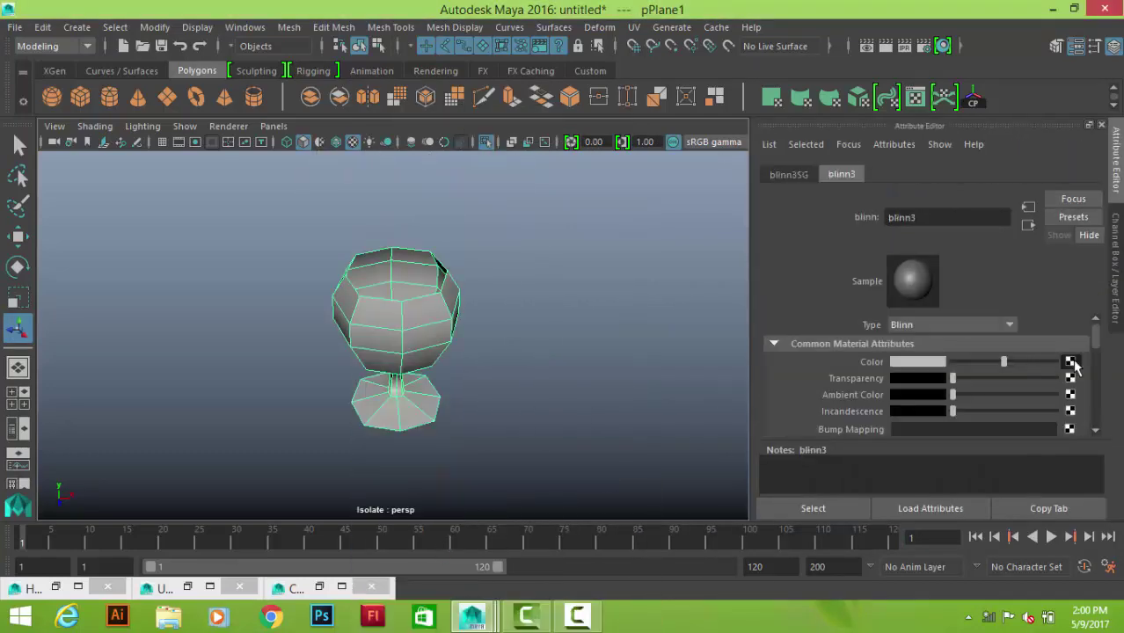
pyautogui.click(1070, 361)
pyautogui.click(703, 202)
pyautogui.click(415, 332)
pyautogui.click(653, 356)
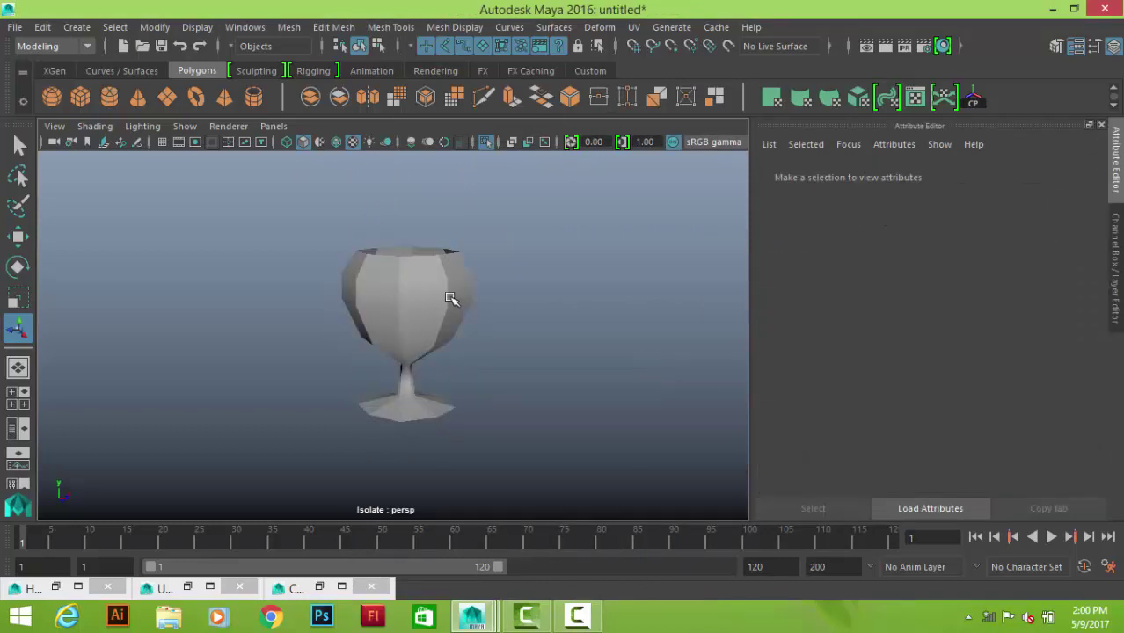
pyautogui.click(451, 299)
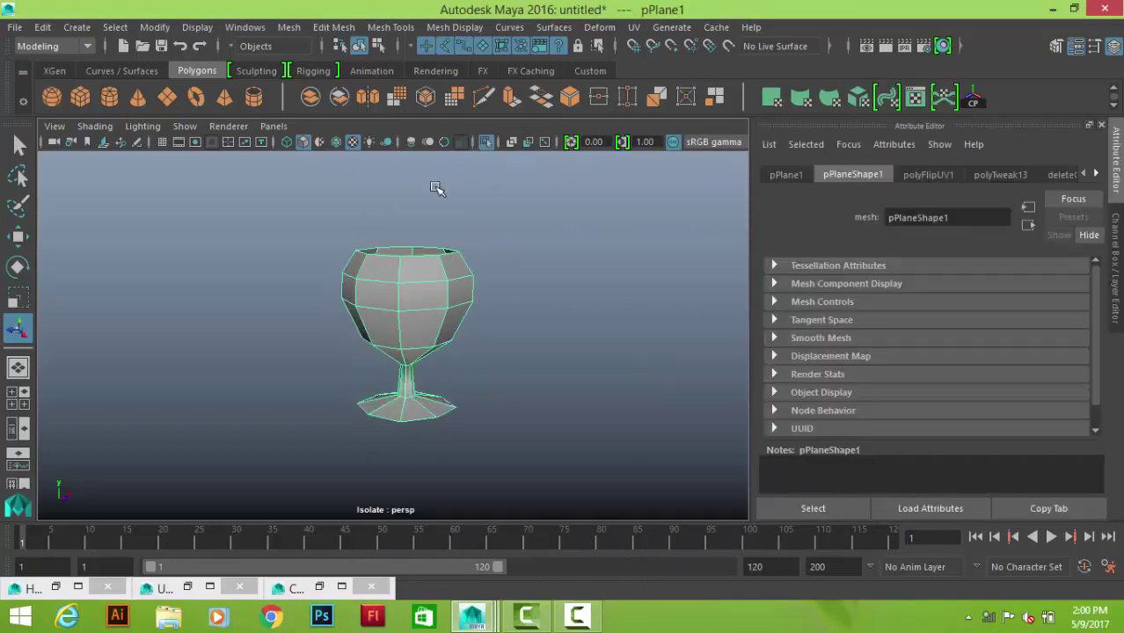
pyautogui.click(512, 221)
pyautogui.click(420, 293)
pyautogui.press('f')
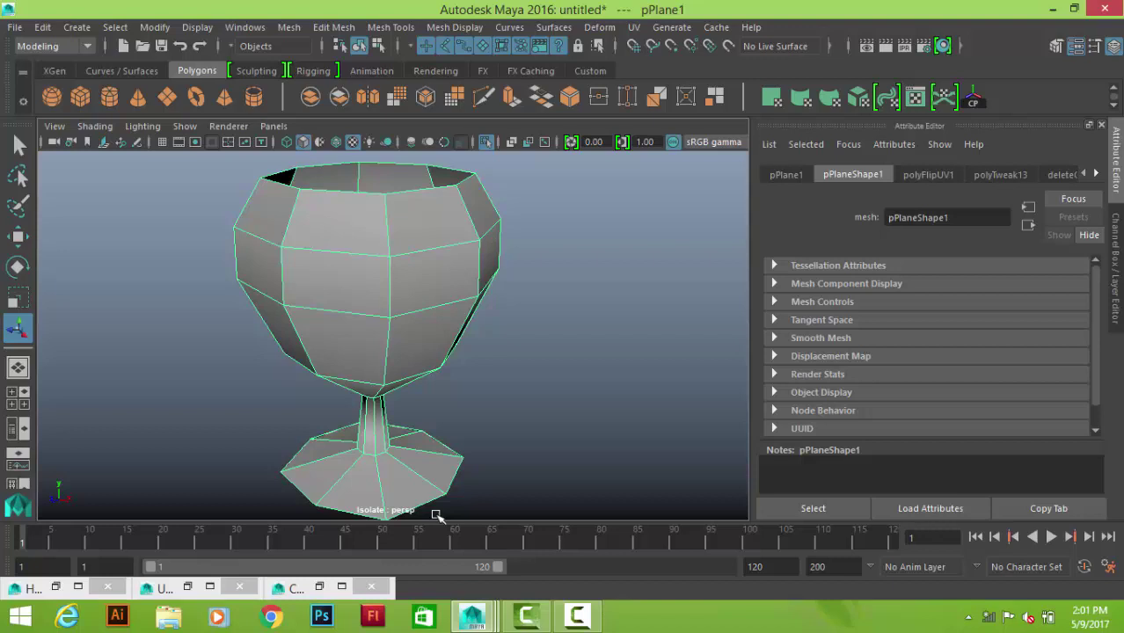
pyautogui.click(168, 196)
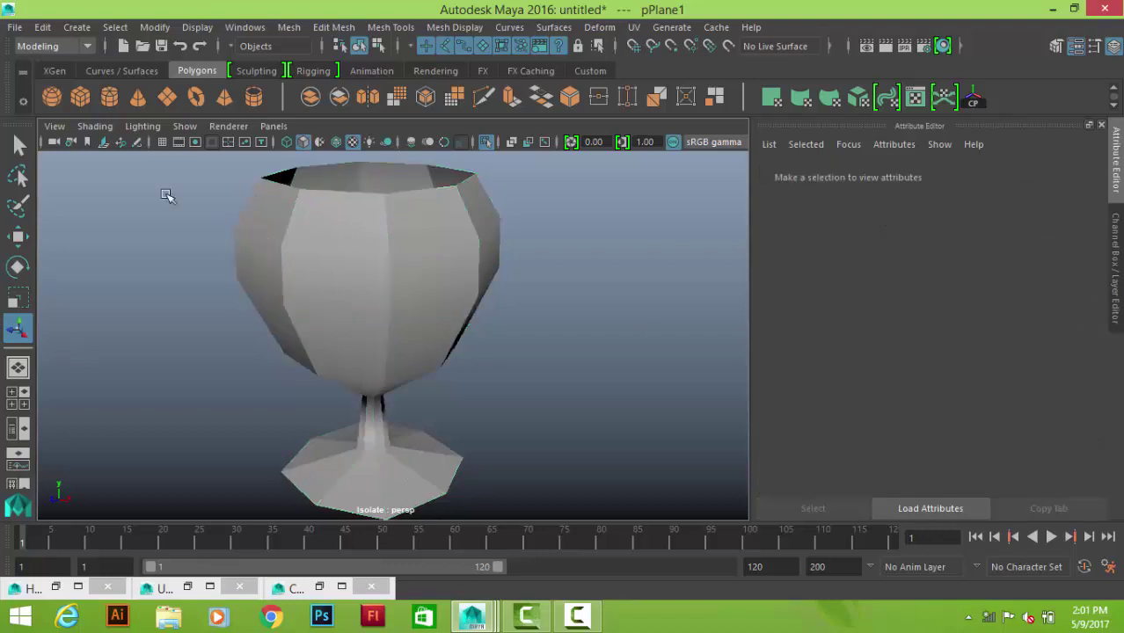
# Create a cylinder and show all objects in the scene again
pyautogui.click(110, 96)
pyautogui.scroll(-5, 434, 278)
pyautogui.click(508, 408)
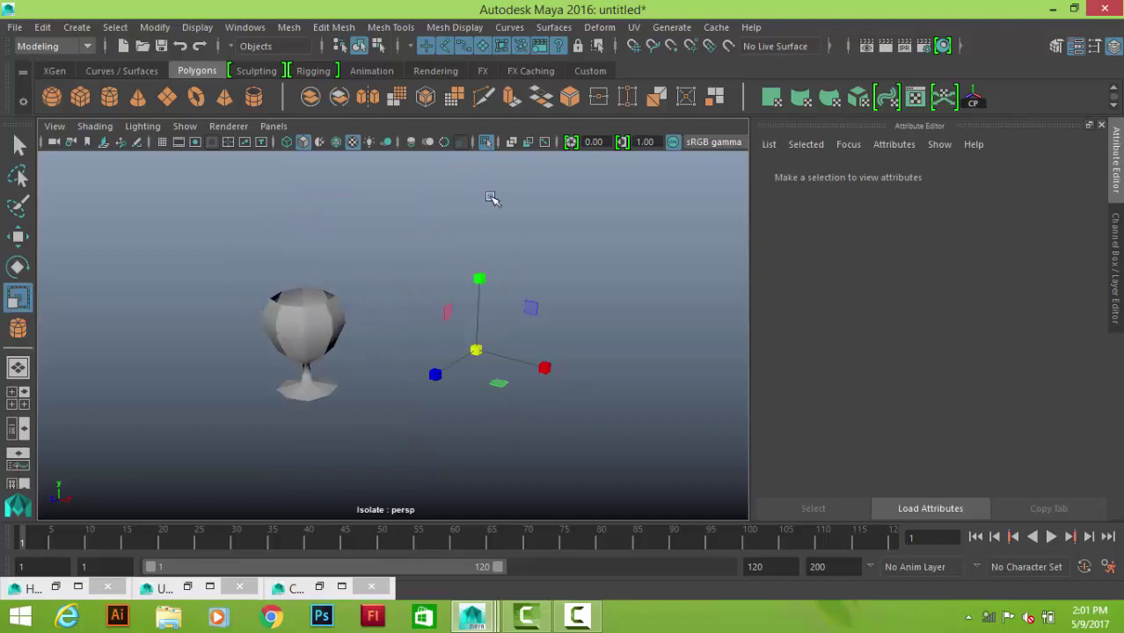
pyautogui.hotkey('ctrl', '1')
pyautogui.click(175, 587)
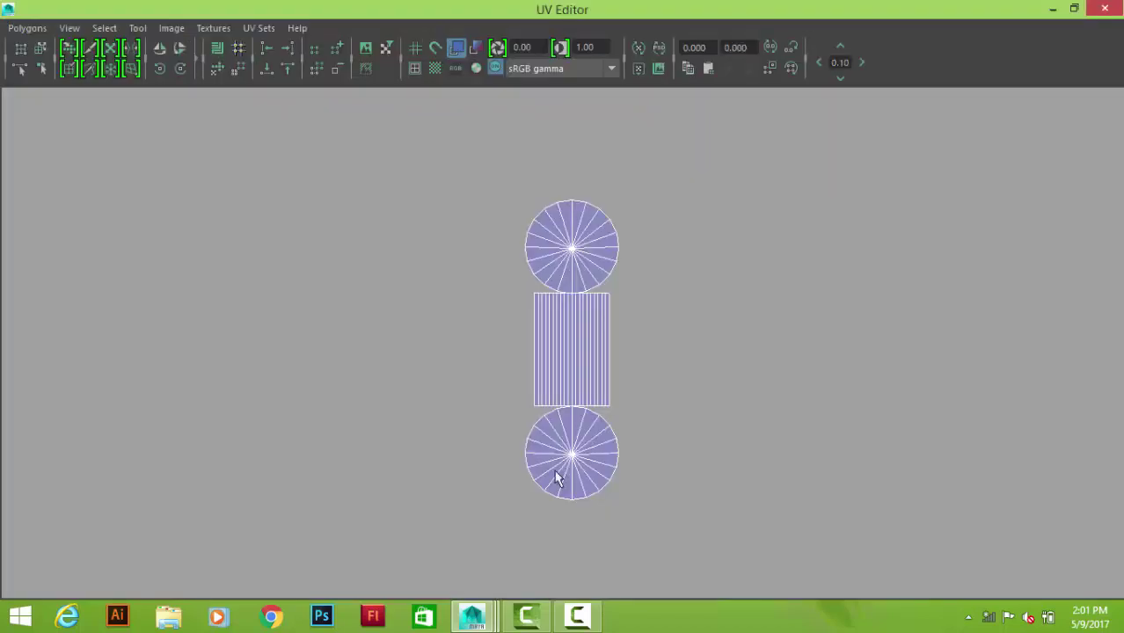
pyautogui.click(1052, 8)
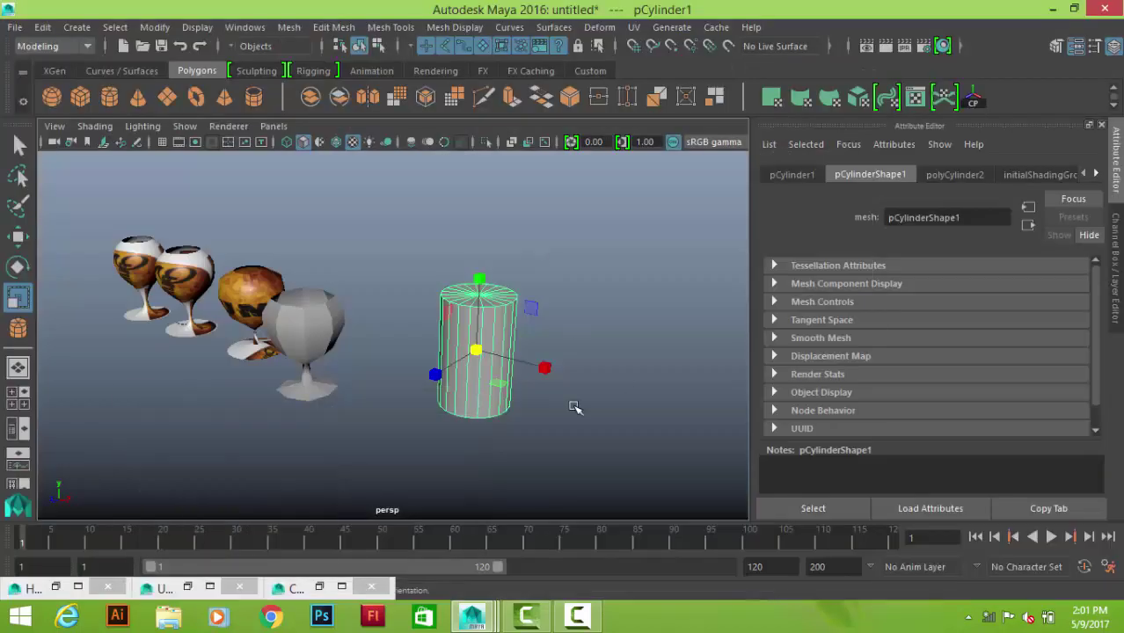
pyautogui.click(574, 404)
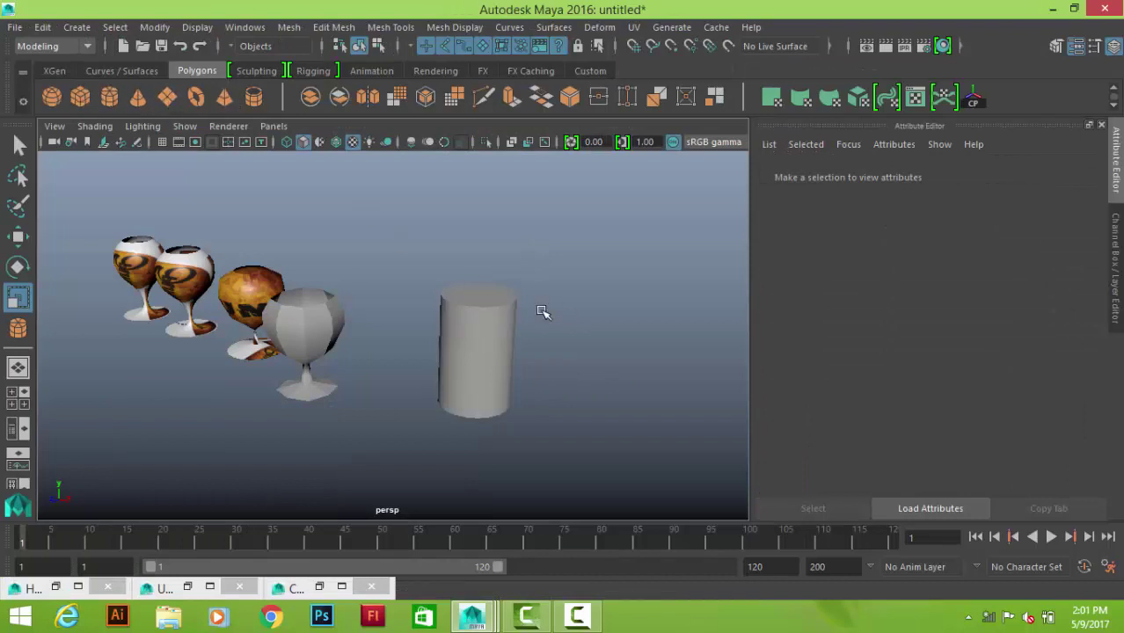
# Rename the untextured goblet from pPlane1 to extrude_object in the Channel Box
pyautogui.click(309, 387)
pyautogui.scroll(2, 299, 369)
pyautogui.scroll(2, 306, 447)
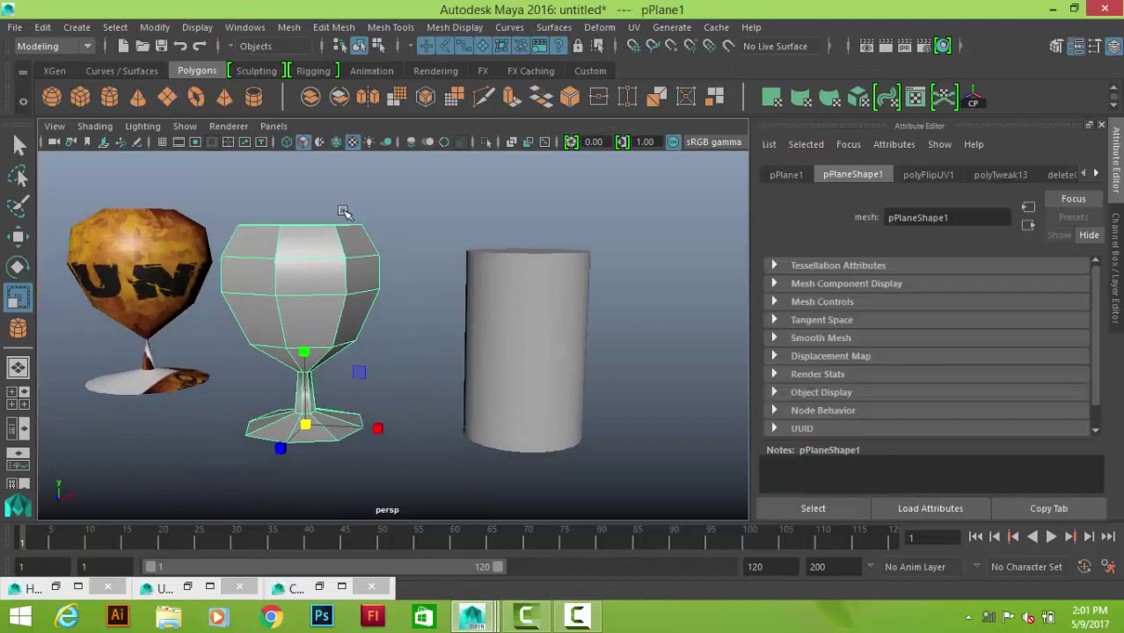
pyautogui.hotkey('ctrl', 'a')
pyautogui.doubleClick(954, 175)
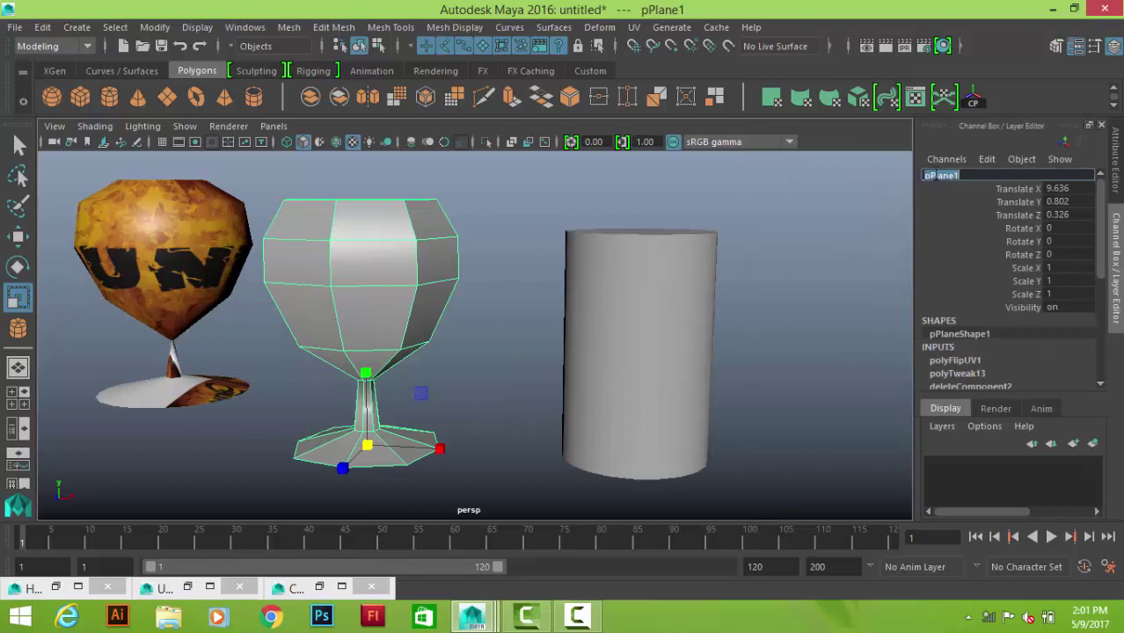
pyautogui.write('extrude object')
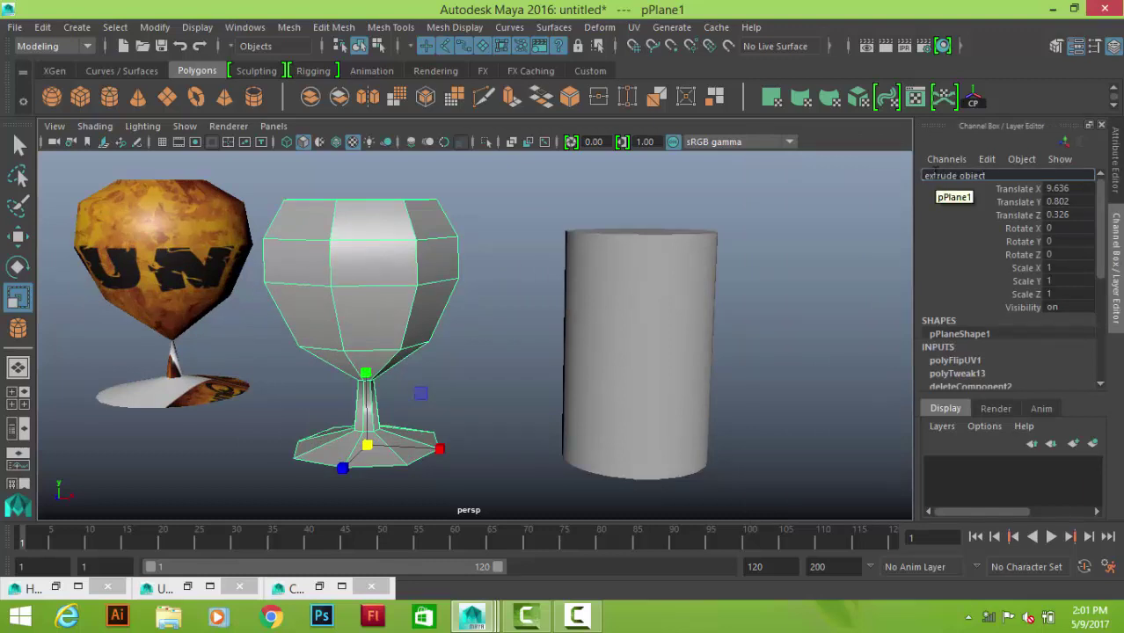
pyautogui.press('Return')
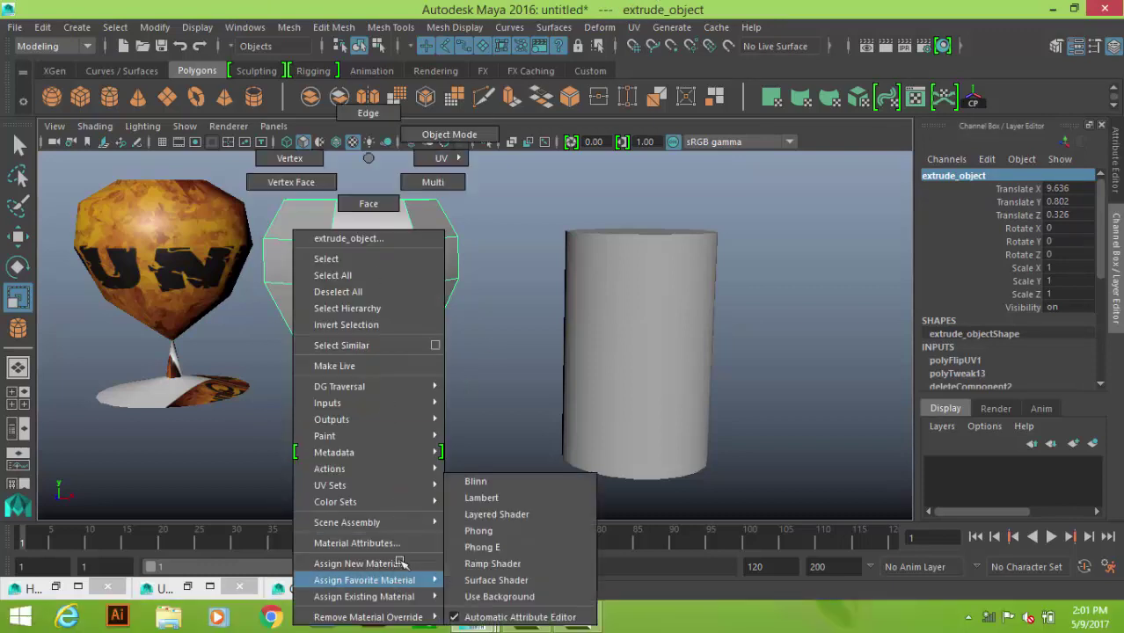
# Assign a Blinn to extrude_object and swap its checker colour for a logo.jpg file texture
pyautogui.moveTo(370, 266); pyautogui.dragTo(476, 478, button='right')
pyautogui.click(352, 142)
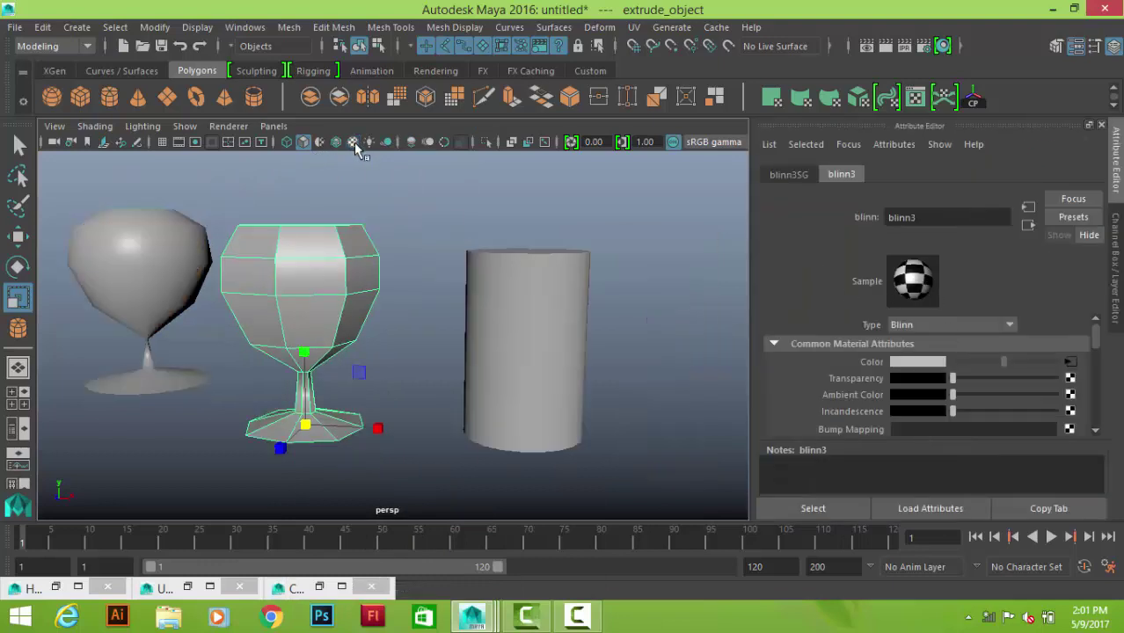
pyautogui.click(352, 142)
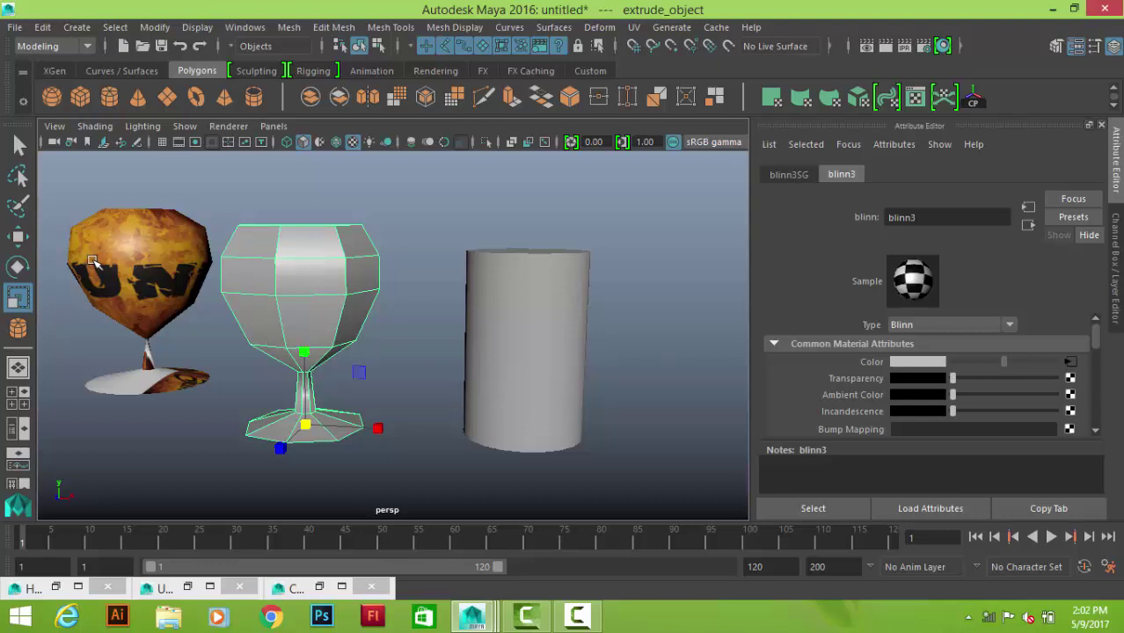
pyautogui.rightClick(871, 361)
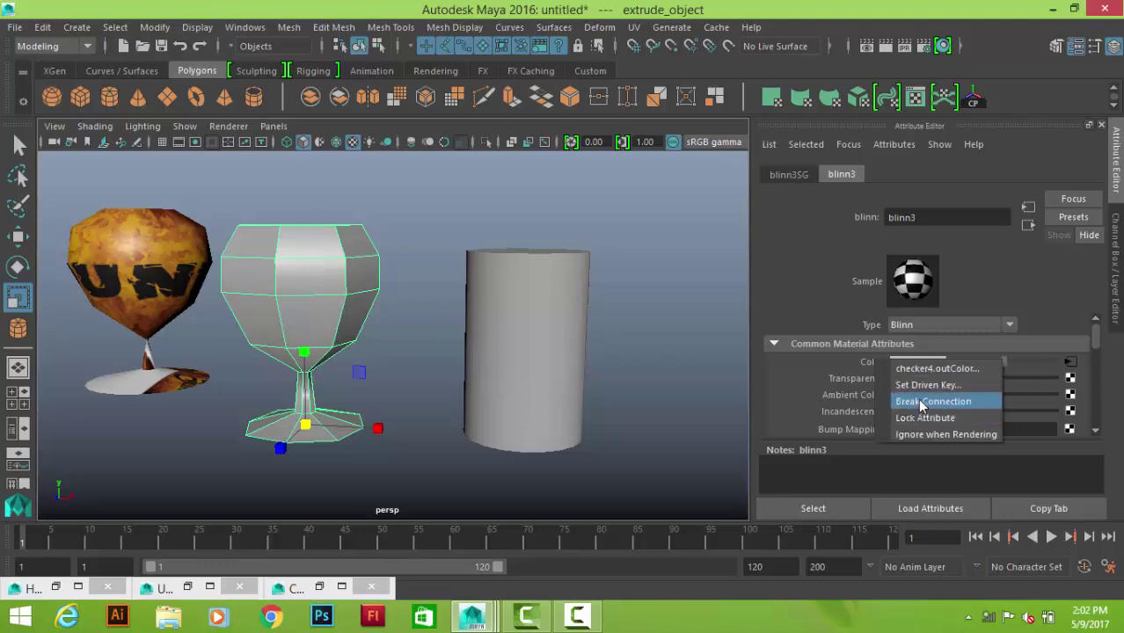
pyautogui.click(926, 397)
pyautogui.click(1070, 362)
pyautogui.click(704, 226)
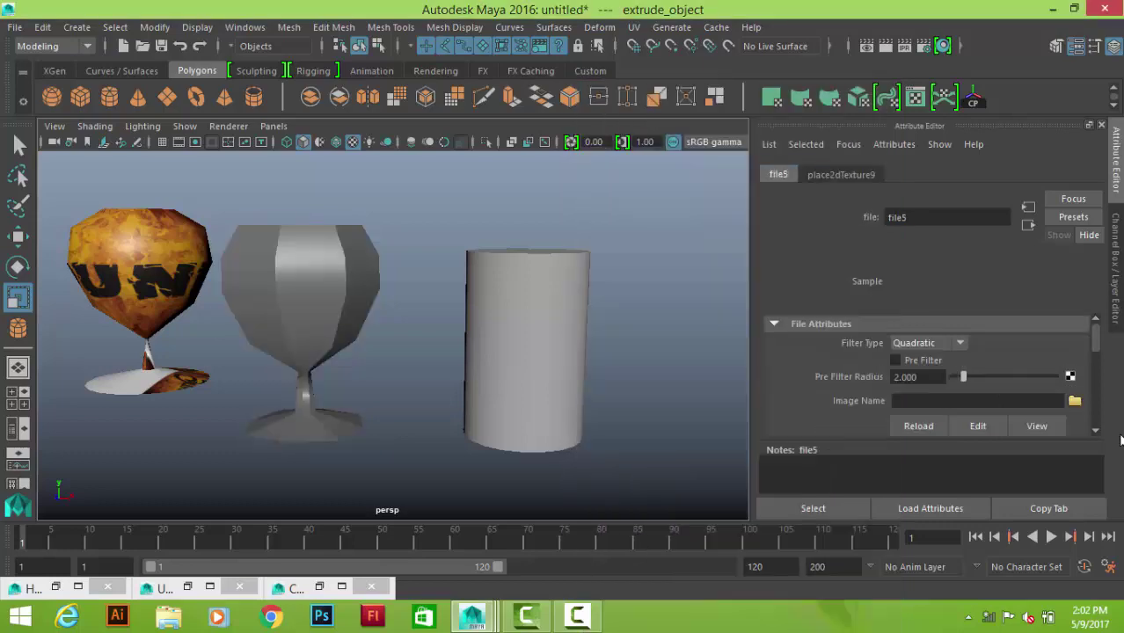
pyautogui.click(1074, 402)
pyautogui.click(778, 549)
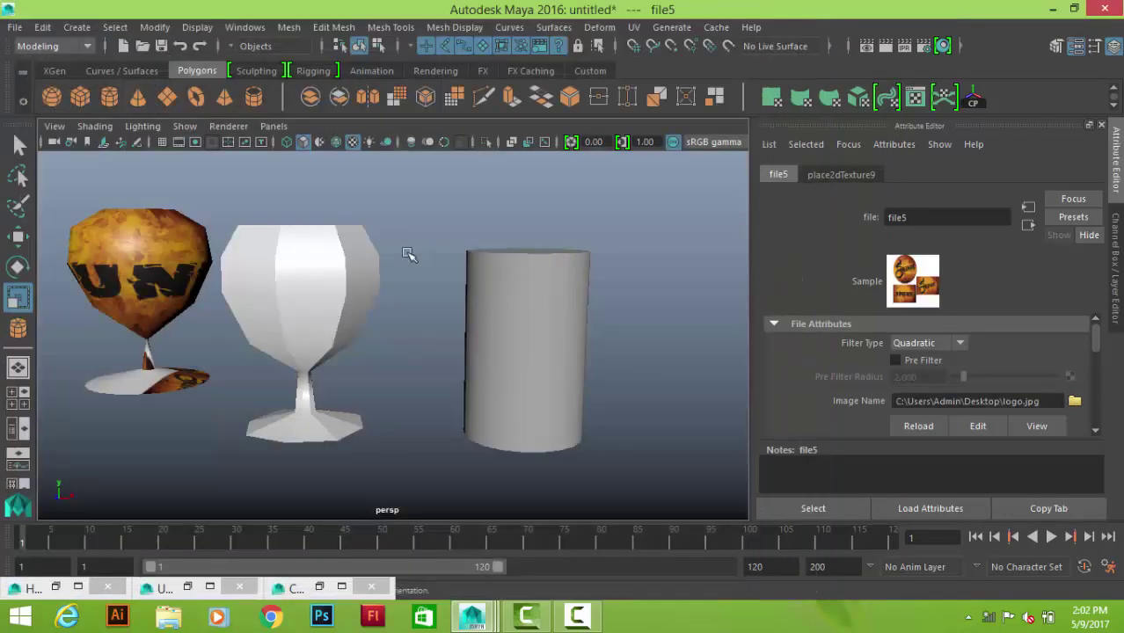
pyautogui.moveTo(404, 256)
pyautogui.keyDown('alt'); pyautogui.mouseDown()
pyautogui.moveTo(589, 294)
pyautogui.moveTo(554, 352)
pyautogui.mouseUp(); pyautogui.keyUp('alt')
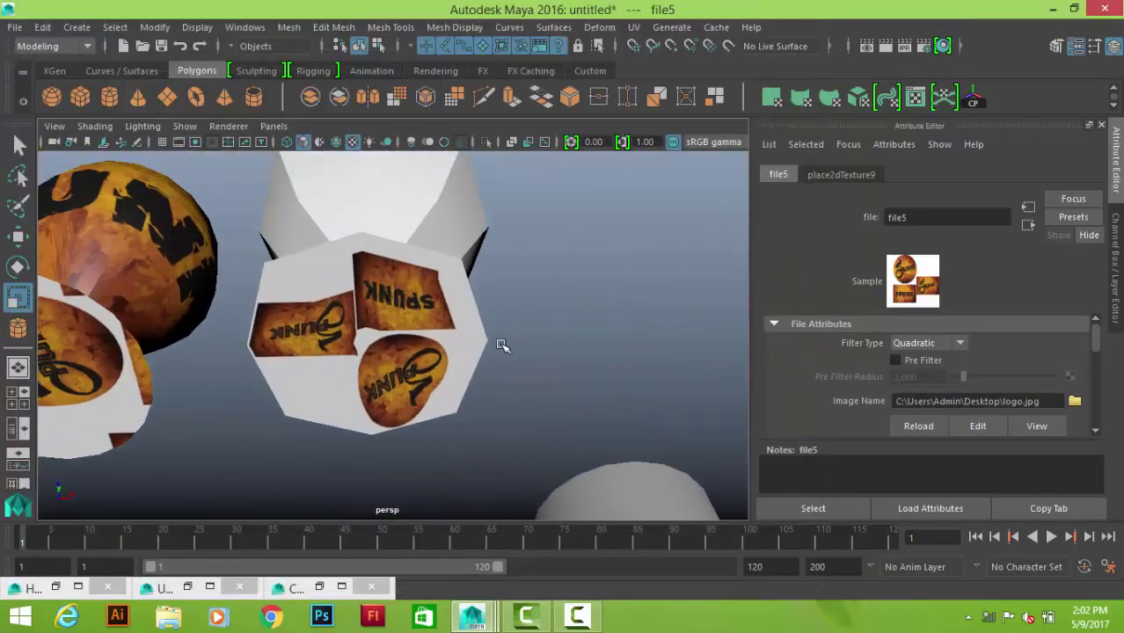
# Break the logo.jpg colour connection and connect a checker5 texture, then inspect the goblet's sides
pyautogui.moveTo(383, 327); pyautogui.dragTo(371, 542, button='right')
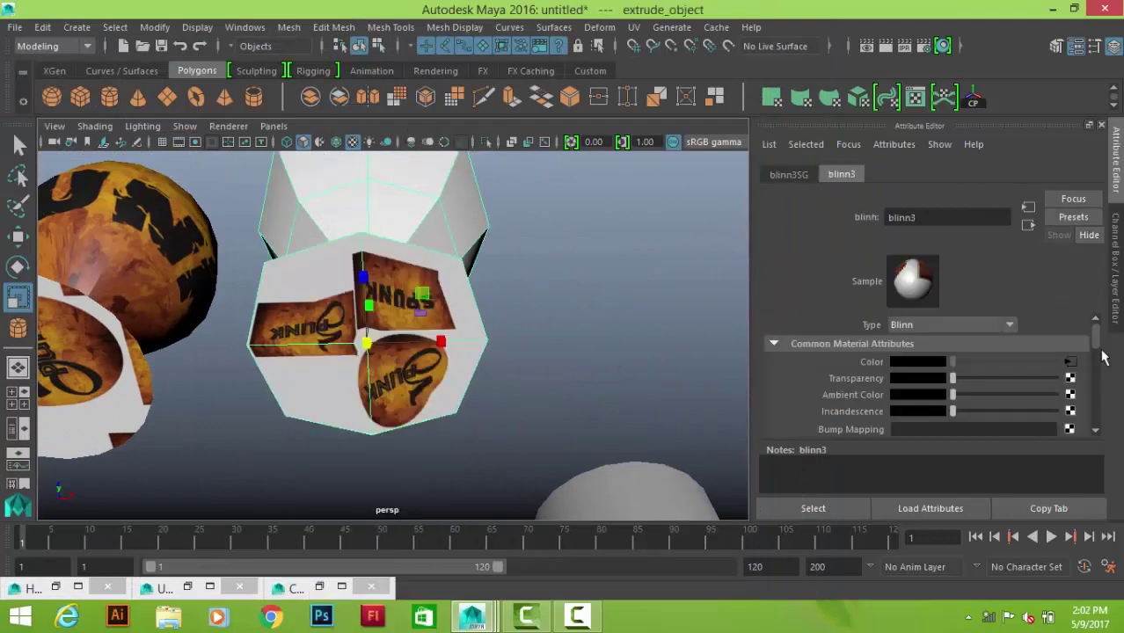
pyautogui.rightClick(873, 368)
pyautogui.click(933, 404)
pyautogui.click(1069, 362)
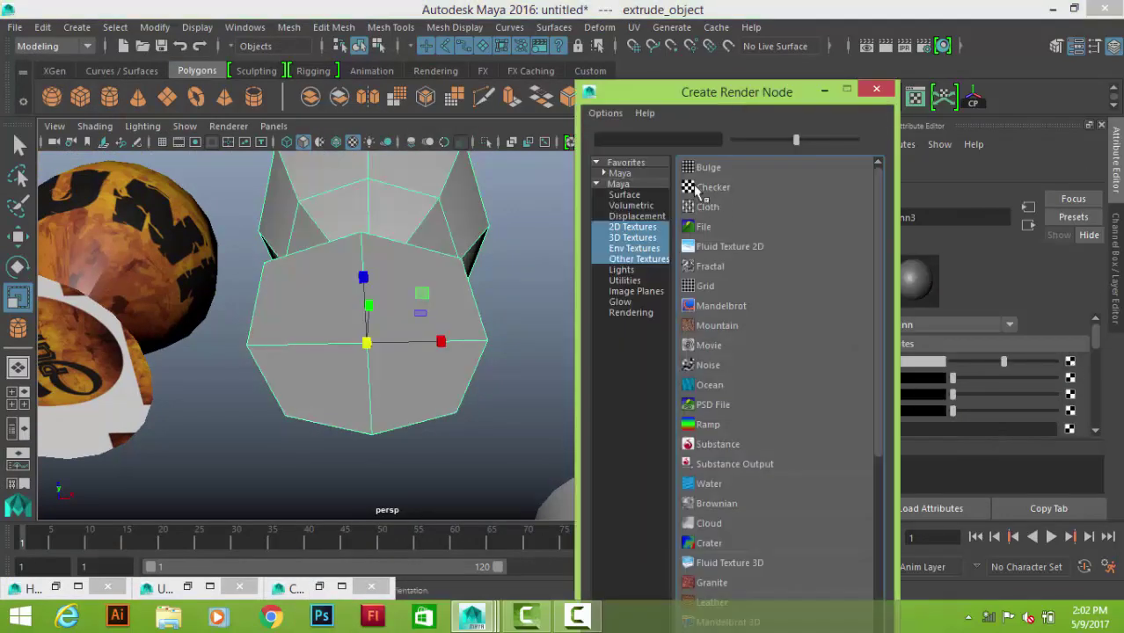
pyautogui.click(704, 194)
pyautogui.keyDown('alt'); pyautogui.moveTo(324, 343); pyautogui.dragTo(515, 392); pyautogui.keyUp('alt')
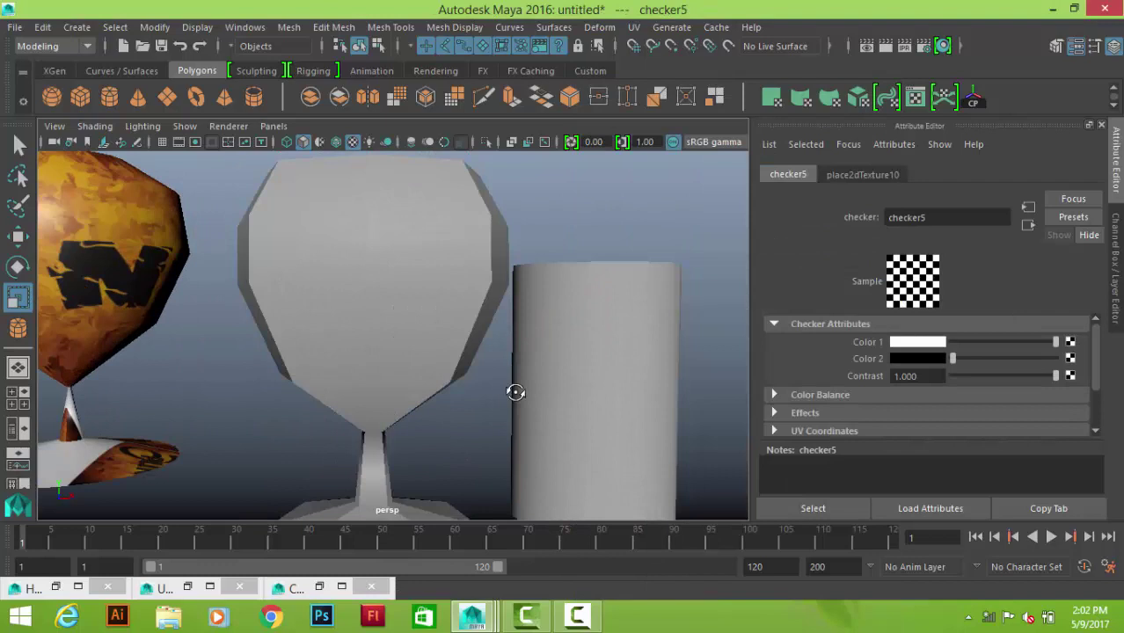
pyautogui.moveTo(457, 462)
pyautogui.keyDown('alt'); pyautogui.mouseDown()
pyautogui.moveTo(470, 384)
pyautogui.moveTo(417, 312)
pyautogui.mouseUp(); pyautogui.keyUp('alt')
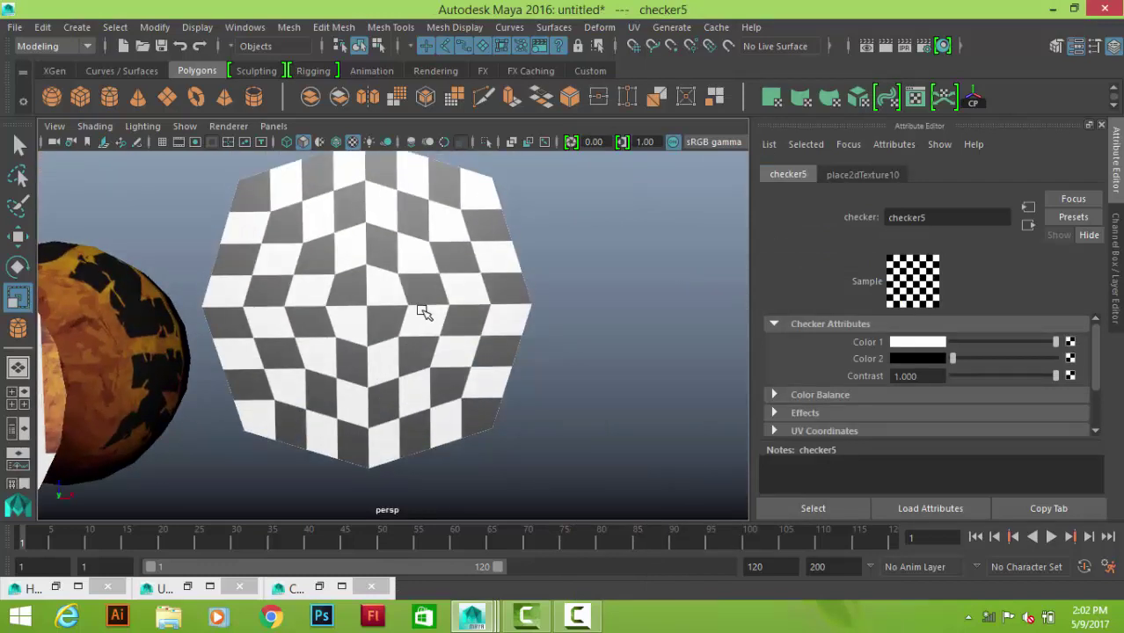
pyautogui.moveTo(443, 304)
pyautogui.keyDown('alt'); pyautogui.mouseDown()
pyautogui.moveTo(427, 359)
pyautogui.moveTo(371, 359)
pyautogui.moveTo(398, 226)
pyautogui.moveTo(426, 450)
pyautogui.mouseUp(); pyautogui.keyUp('alt')
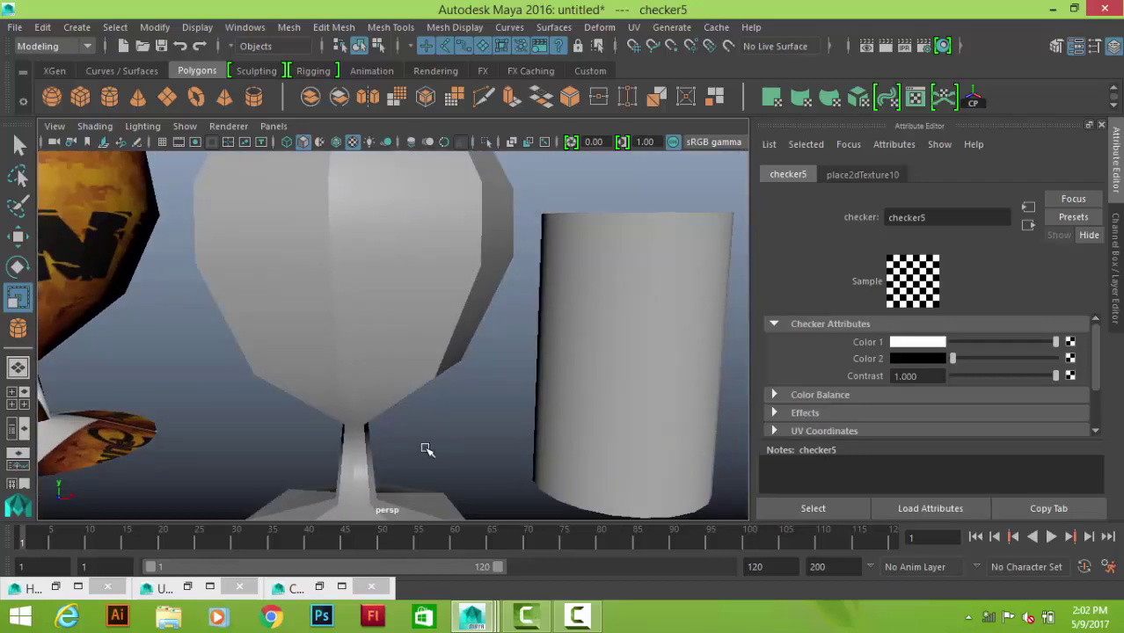
pyautogui.click(396, 326)
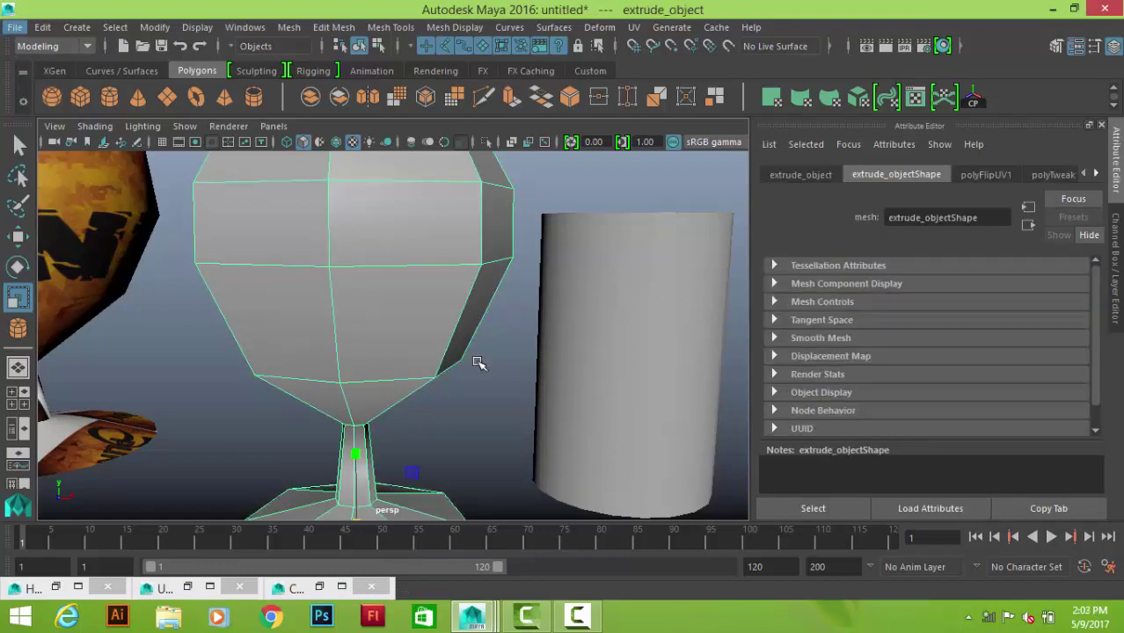
pyautogui.scroll(-5, 400, 317)
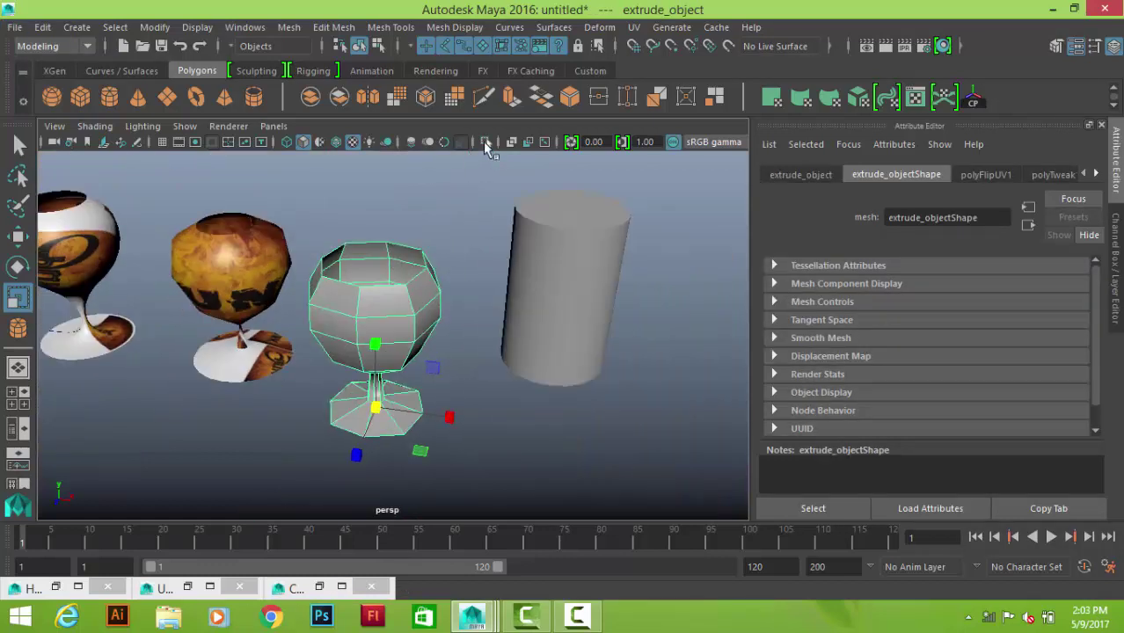
# Isolate and frame the goblet, then apply a planar UV projection to it
pyautogui.click(486, 142)
pyautogui.press('f')
pyautogui.scroll(3, 548, 369)
pyautogui.scroll(1, 437, 302)
pyautogui.keyDown('shift'); pyautogui.rightClick(453, 236); pyautogui.keyUp('shift')
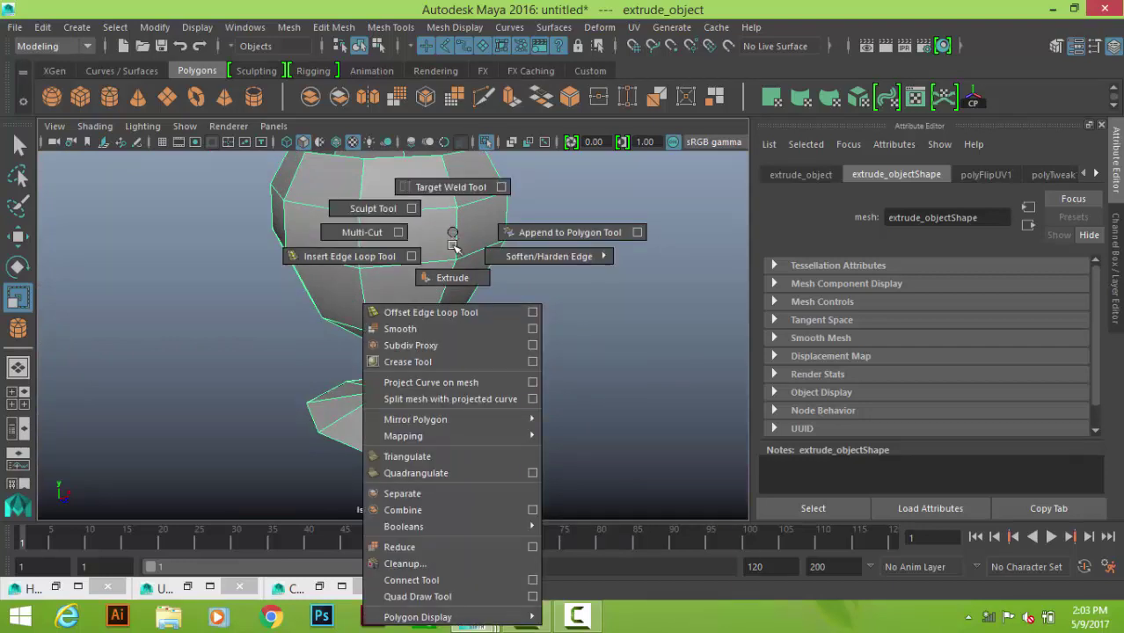
pyautogui.moveTo(403, 436)
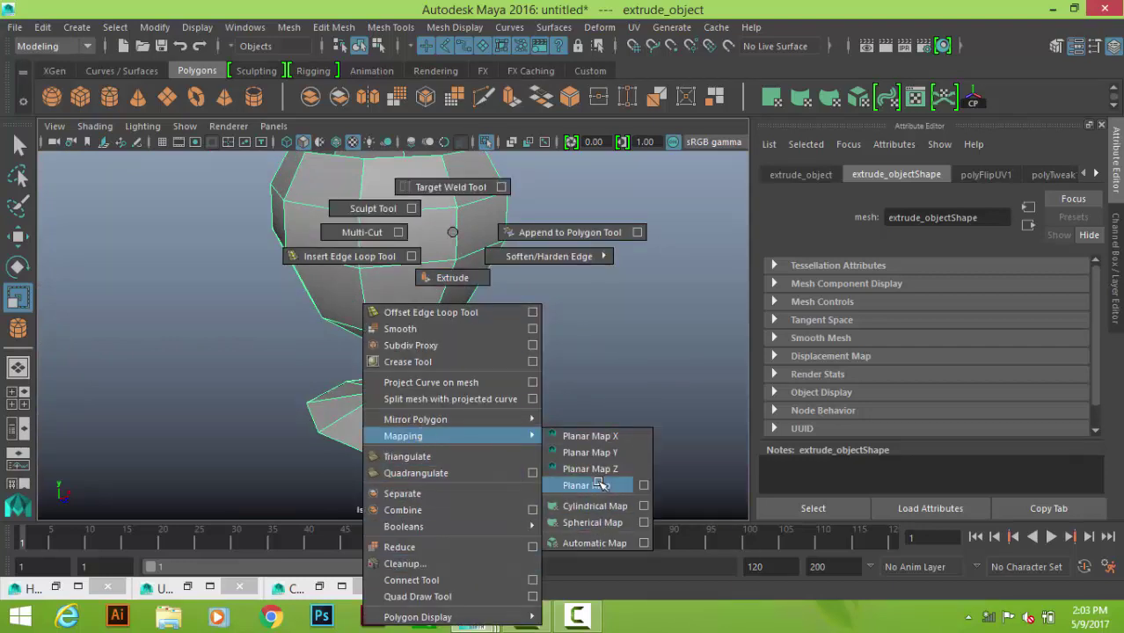
pyautogui.click(601, 485)
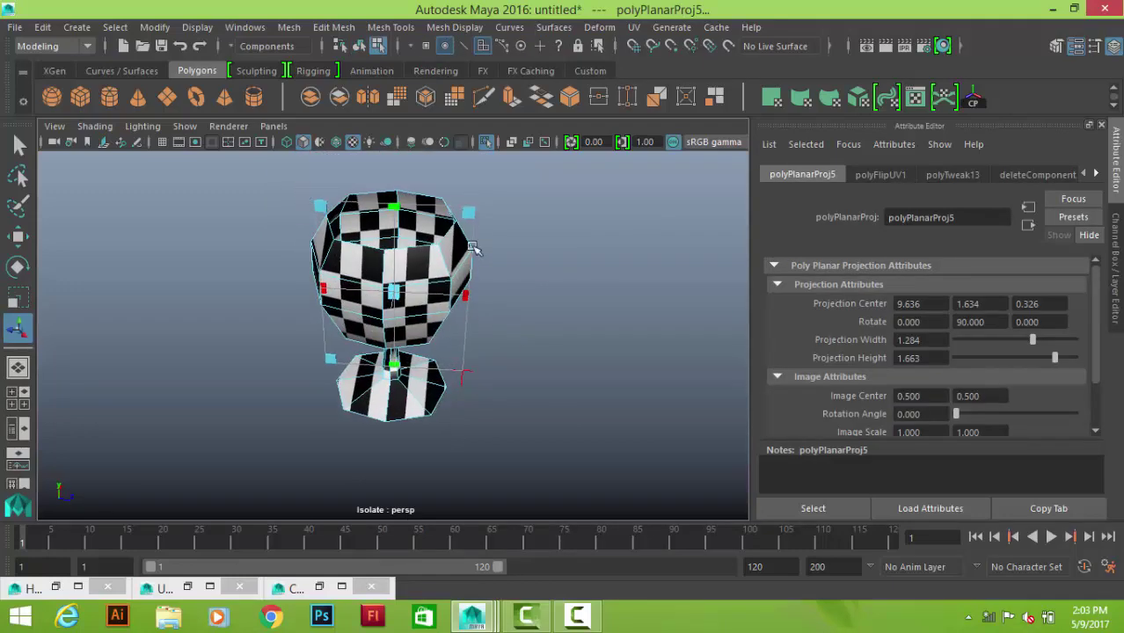
# Shift the goblet's UV shell to the right in the UV Editor, then view it from the front
pyautogui.click(209, 587)
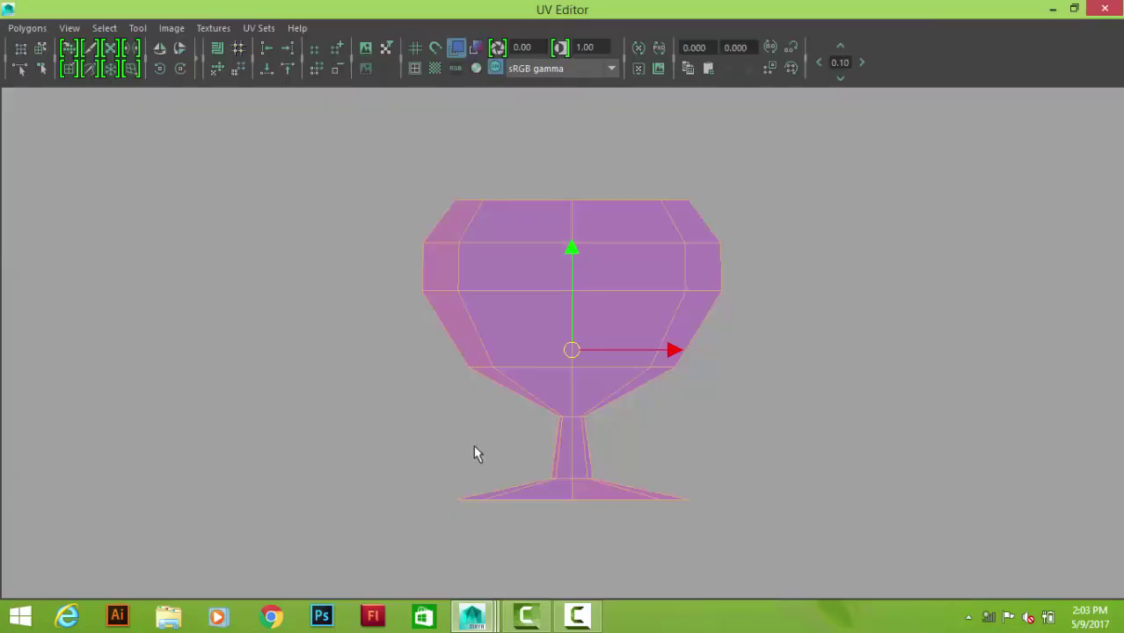
pyautogui.moveTo(572, 354); pyautogui.dragTo(808, 368)
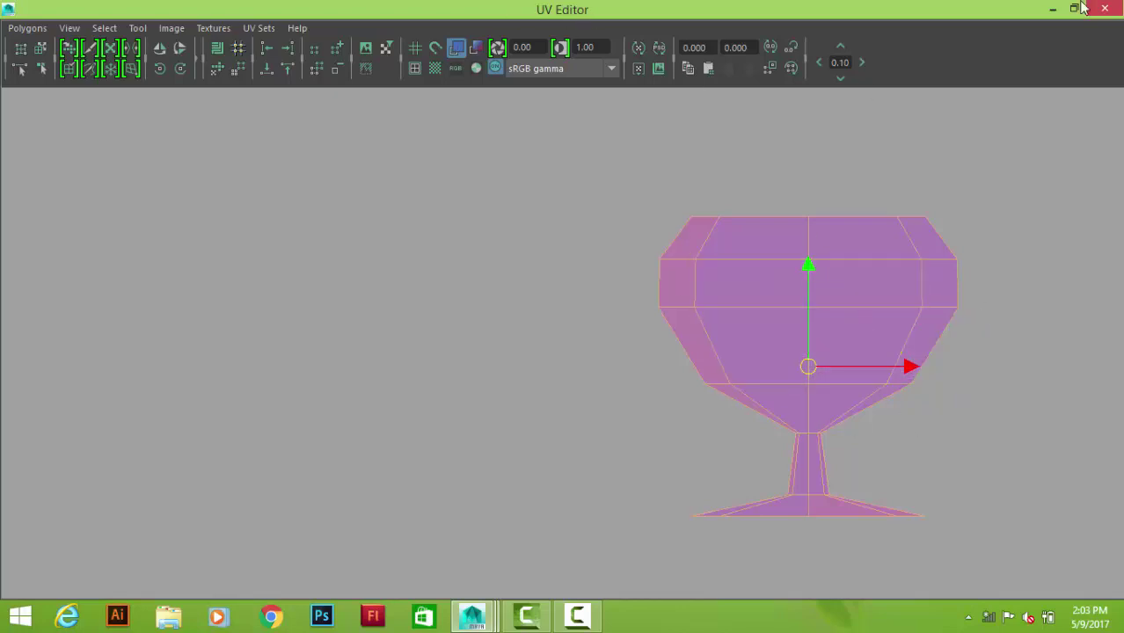
pyautogui.click(1053, 9)
pyautogui.keyDown('alt'); pyautogui.moveTo(413, 271); pyautogui.dragTo(544, 356); pyautogui.keyUp('alt')
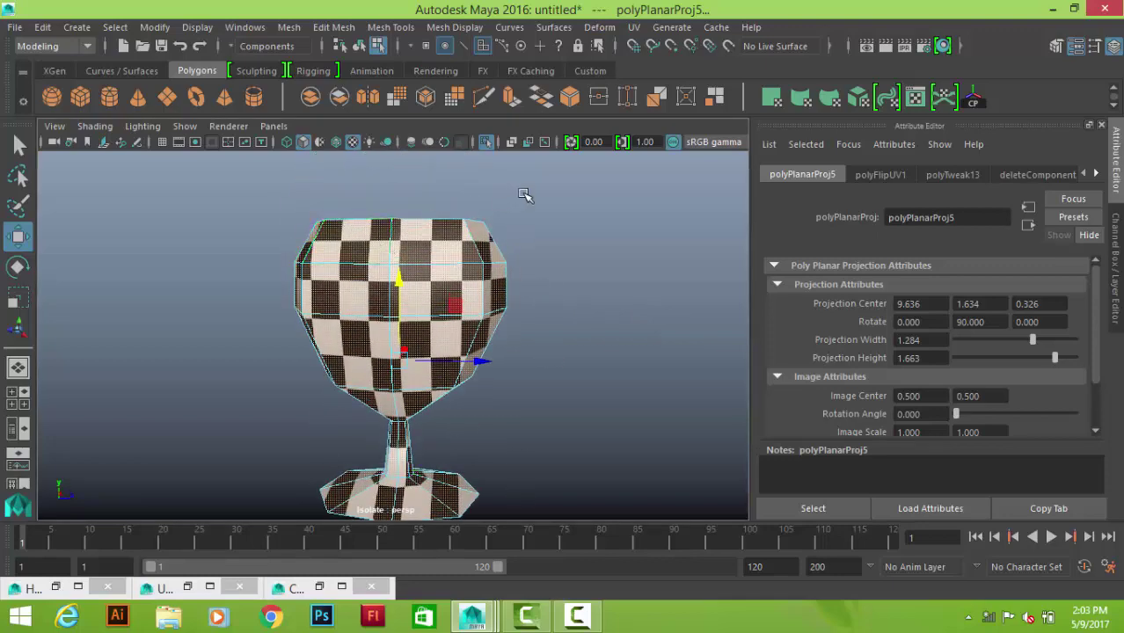
# Orbit to view the goblet from above and switch to edge selection mode
pyautogui.moveTo(527, 197)
pyautogui.keyDown('alt'); pyautogui.mouseDown()
pyautogui.moveTo(339, 334)
pyautogui.moveTo(514, 249)
pyautogui.moveTo(506, 295)
pyautogui.mouseUp(); pyautogui.keyUp('alt')
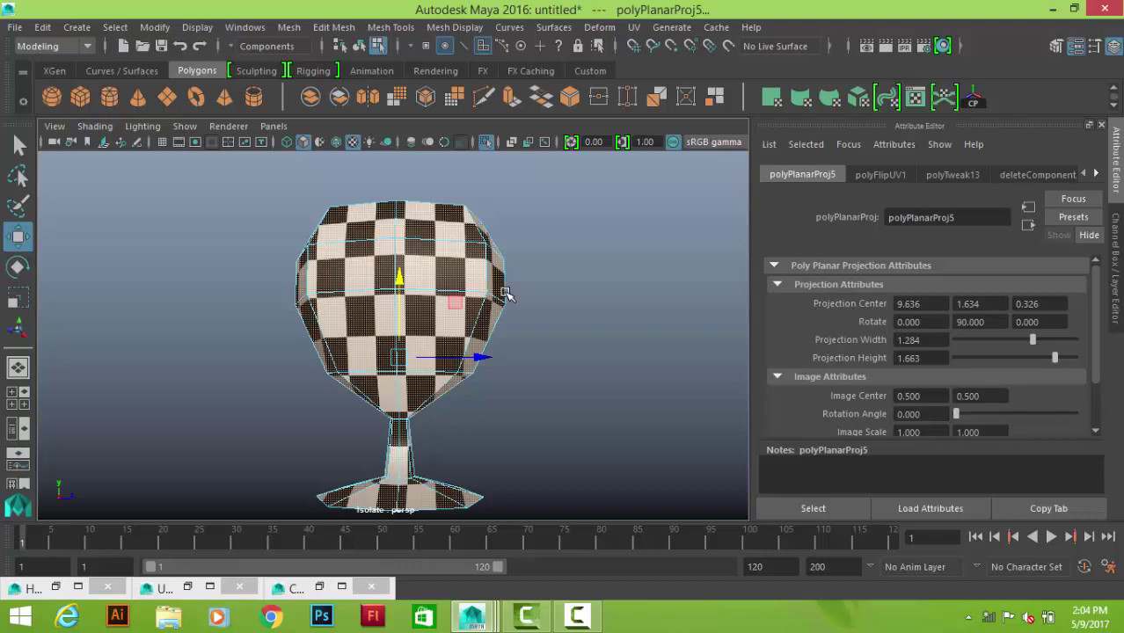
pyautogui.moveTo(506, 295)
pyautogui.keyDown('alt'); pyautogui.mouseDown()
pyautogui.moveTo(459, 306)
pyautogui.moveTo(424, 398)
pyautogui.moveTo(376, 211)
pyautogui.mouseUp(); pyautogui.keyUp('alt')
pyautogui.scroll(-3, 459, 306)
pyautogui.scroll(3, 459, 306)
pyautogui.moveTo(376, 211); pyautogui.dragTo(402, 176, button='right')
pyautogui.keyDown('alt'); pyautogui.moveTo(401, 176); pyautogui.dragTo(426, 363); pyautogui.keyUp('alt')
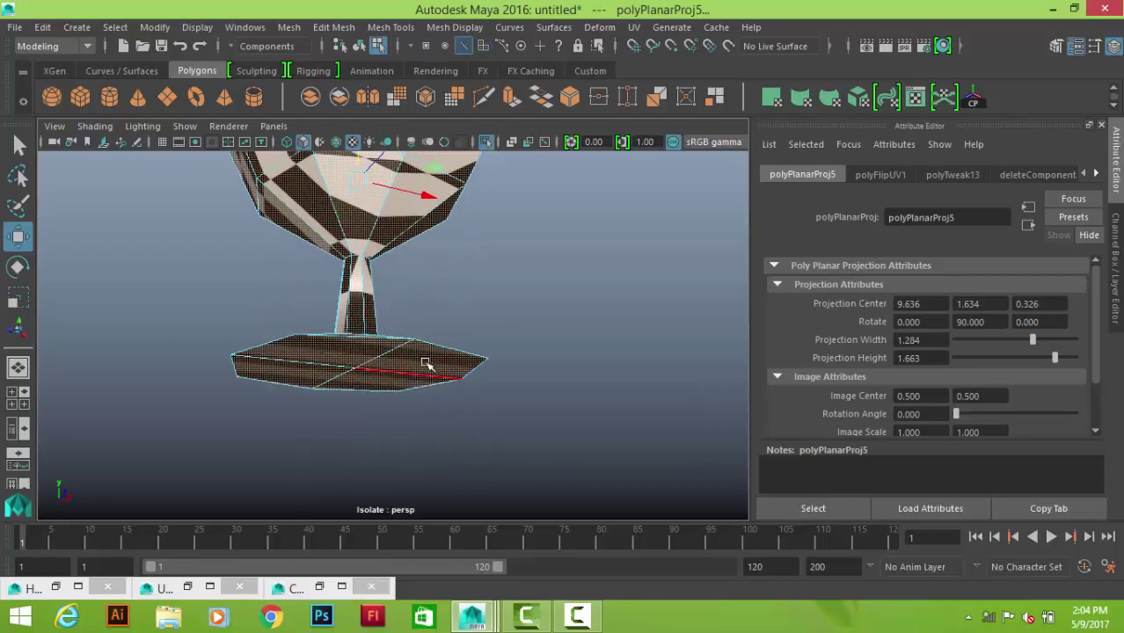
pyautogui.scroll(3, 426, 363)
# Select the edge loop on the goblet's striped base and bring up the UV Editor
pyautogui.click(500, 354)
pyautogui.moveTo(499, 354)
pyautogui.keyDown('alt'); pyautogui.mouseDown()
pyautogui.moveTo(447, 194)
pyautogui.moveTo(295, 226)
pyautogui.mouseUp(); pyautogui.keyUp('alt')
pyautogui.scroll(3, 295, 226)
pyautogui.moveTo(372, 332)
pyautogui.keyDown('alt'); pyautogui.mouseDown()
pyautogui.moveTo(329, 315)
pyautogui.moveTo(341, 342)
pyautogui.moveTo(388, 373)
pyautogui.mouseUp(); pyautogui.keyUp('alt')
pyautogui.doubleClick(342, 342)
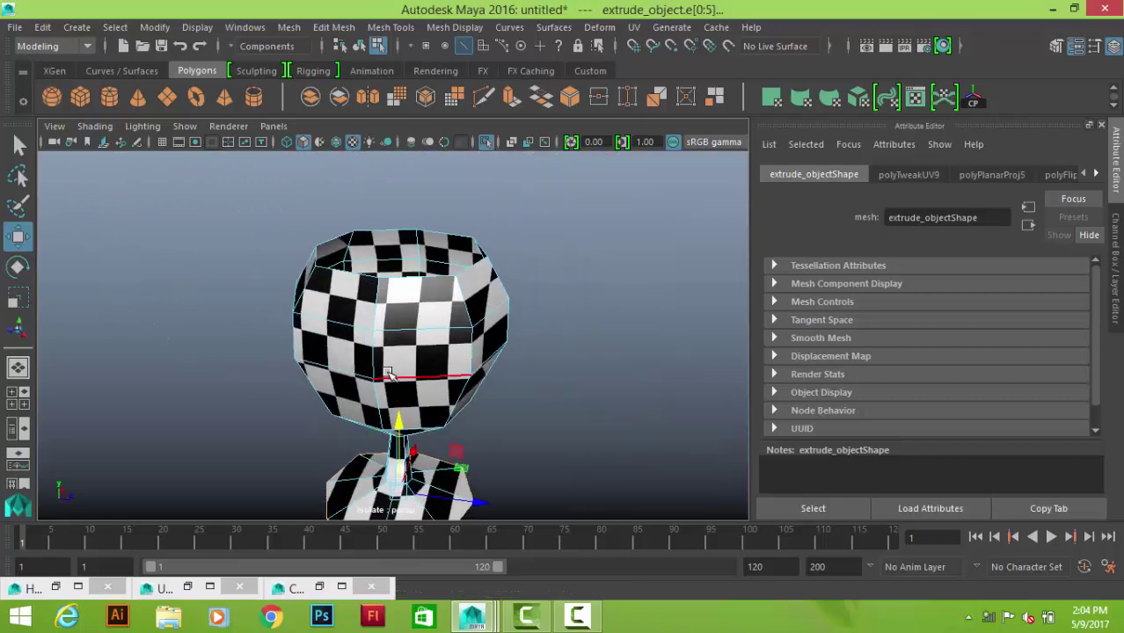
pyautogui.moveTo(472, 385)
pyautogui.keyDown('alt'); pyautogui.mouseDown()
pyautogui.moveTo(542, 314)
pyautogui.moveTo(536, 250)
pyautogui.moveTo(521, 279)
pyautogui.moveTo(427, 322)
pyautogui.moveTo(421, 313)
pyautogui.mouseUp(); pyautogui.keyUp('alt')
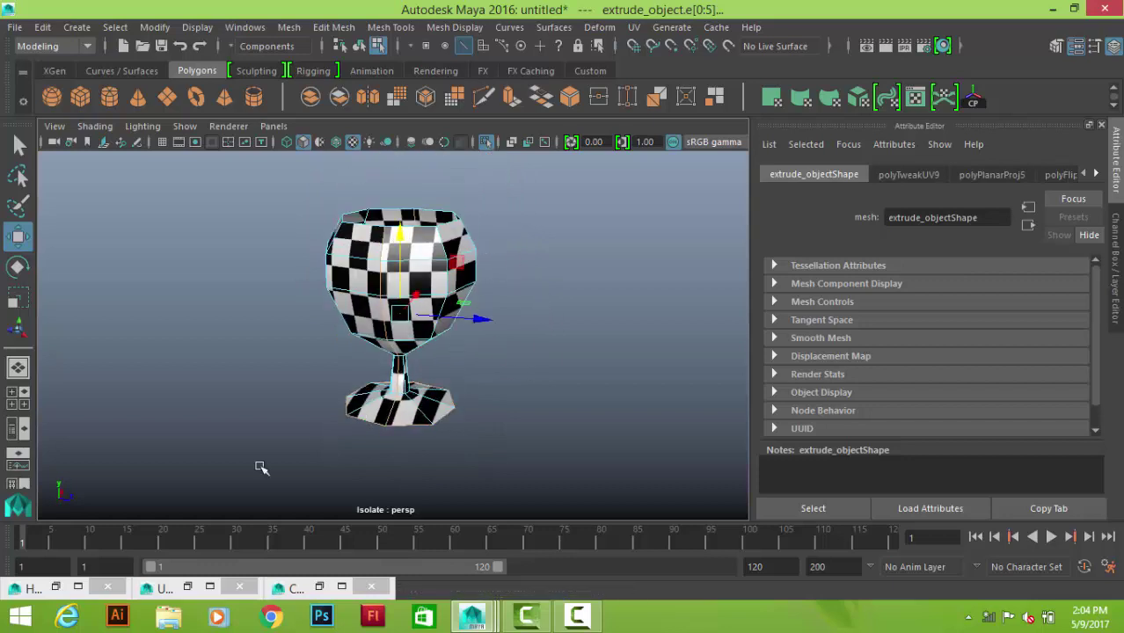
pyautogui.doubleClick(173, 587)
pyautogui.moveTo(979, 204)
pyautogui.keyDown('shift'); pyautogui.mouseDown(button='right')
pyautogui.moveTo(945, 213)
pyautogui.moveTo(912, 195)
pyautogui.mouseUp(button='right'); pyautogui.keyUp('shift')
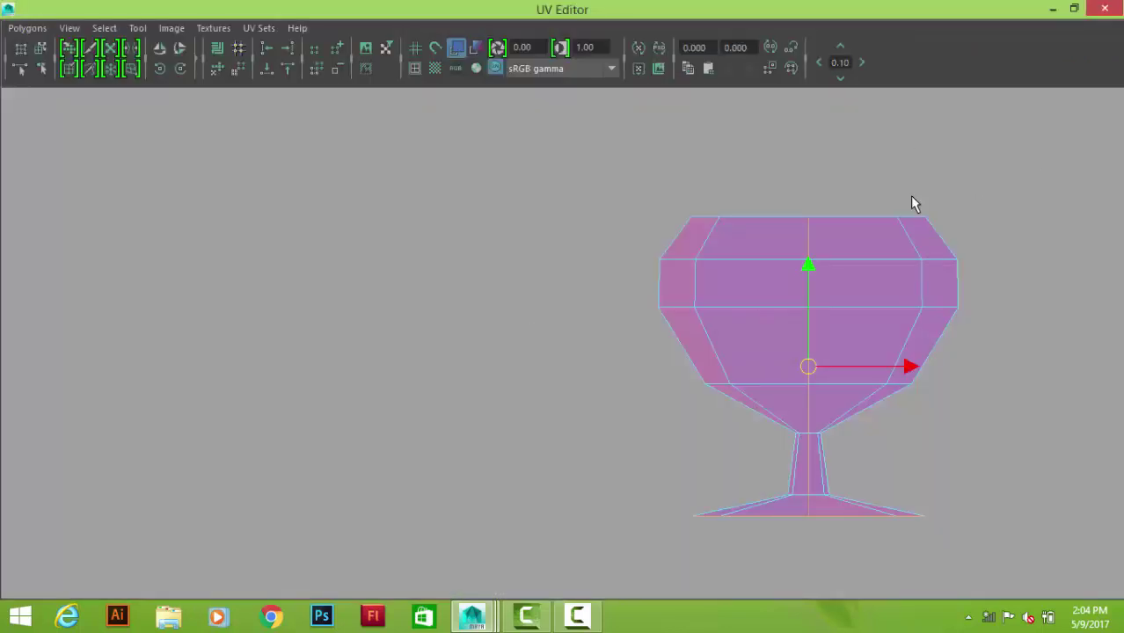
# Cut the UVs along the edge loop and lay out both halves and the base shell apart
pyautogui.moveTo(888, 253); pyautogui.dragTo(989, 255, button='right')
pyautogui.click(958, 258)
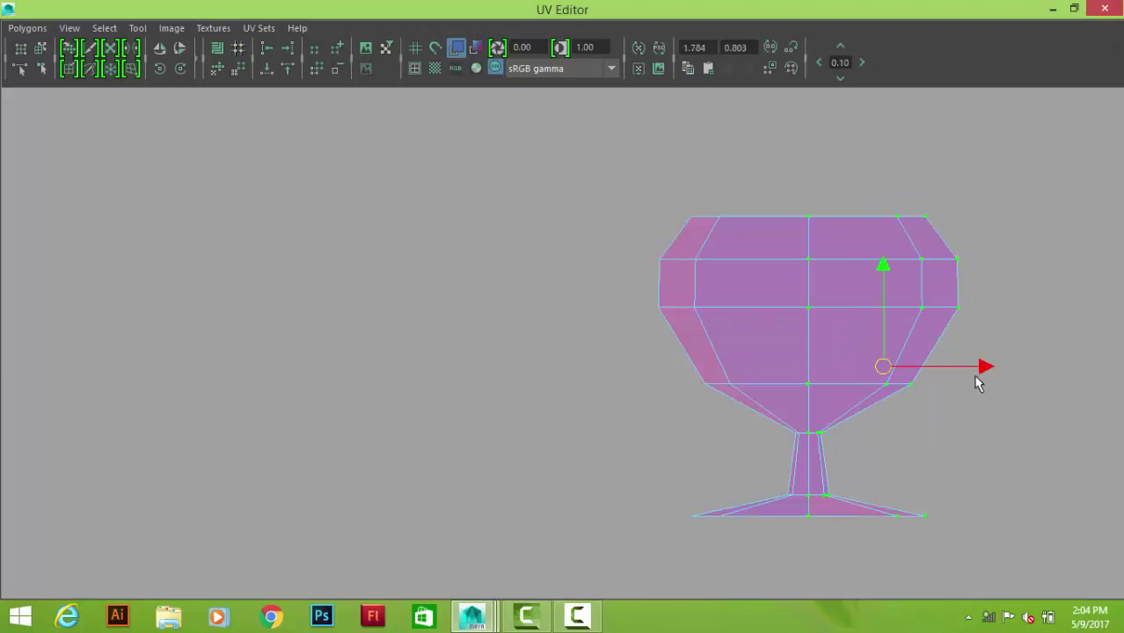
pyautogui.moveTo(978, 377)
pyautogui.mouseDown()
pyautogui.moveTo(646, 346)
pyautogui.moveTo(422, 348)
pyautogui.mouseUp()
pyautogui.click(701, 232)
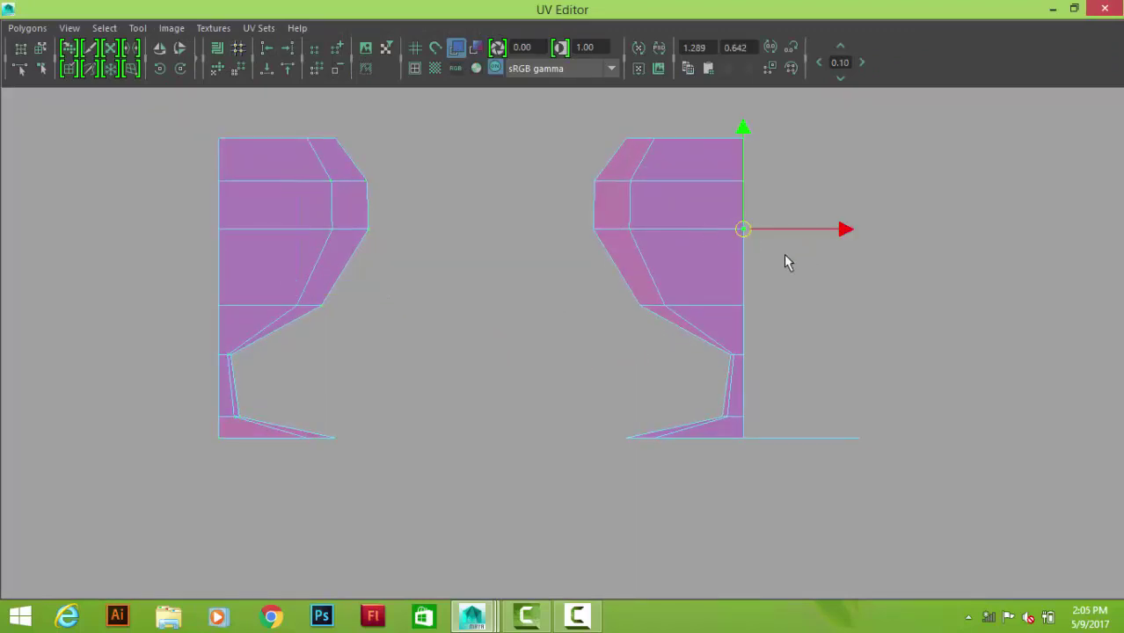
pyautogui.keyDown('ctrl'); pyautogui.moveTo(778, 256); pyautogui.dragTo(848, 233, button='right'); pyautogui.keyUp('ctrl')
pyautogui.moveTo(768, 289)
pyautogui.mouseDown()
pyautogui.moveTo(612, 396)
pyautogui.moveTo(853, 494)
pyautogui.mouseUp()
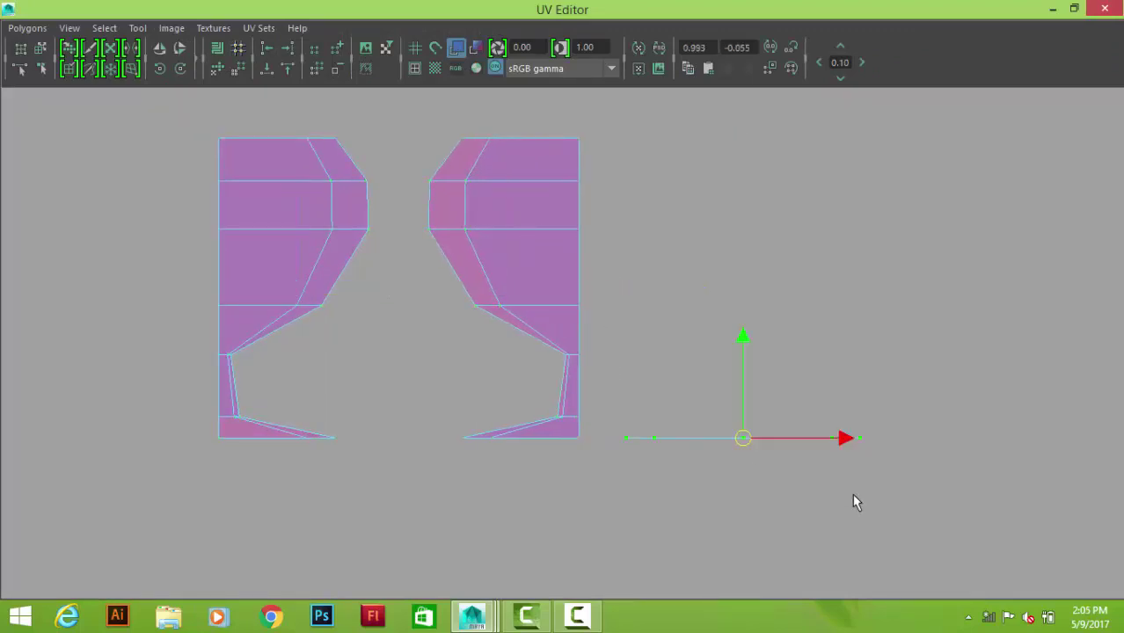
pyautogui.moveTo(743, 436); pyautogui.dragTo(374, 542)
pyautogui.press('a')
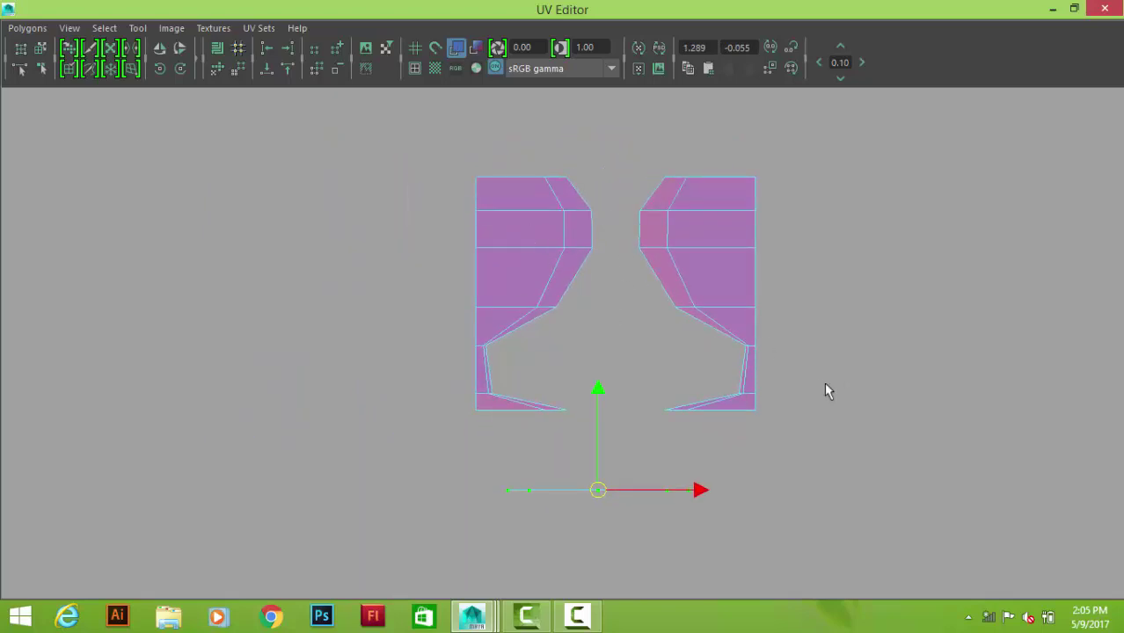
# Unfold and relax the left shell, then unfold the right shell
pyautogui.moveTo(560, 246); pyautogui.dragTo(627, 246, button='right')
pyautogui.moveTo(397, 131); pyautogui.dragTo(622, 422)
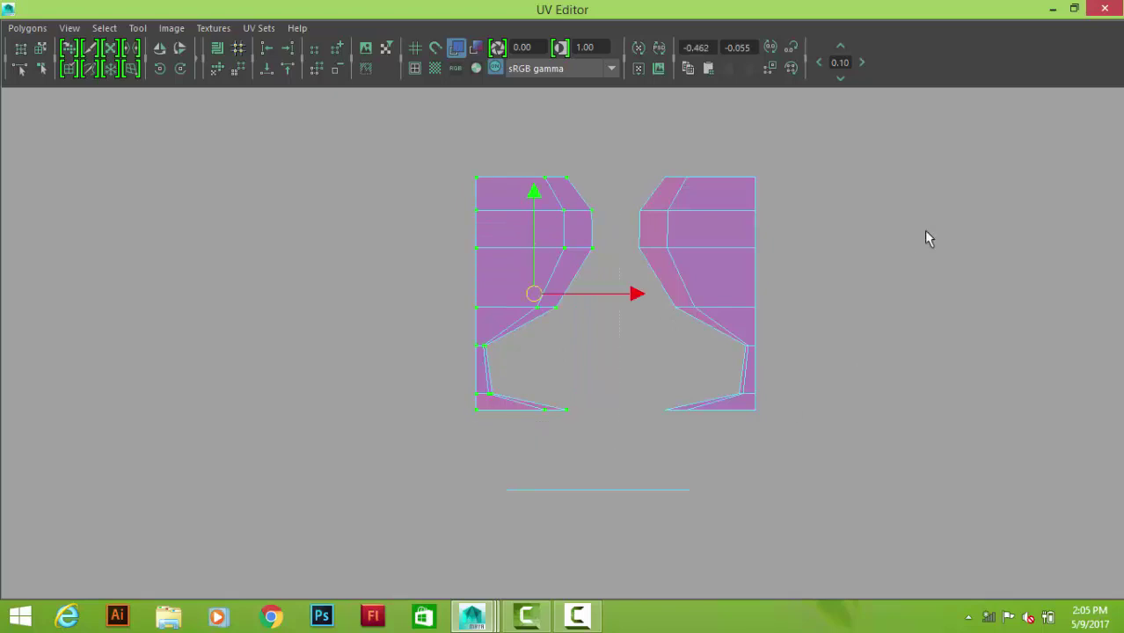
pyautogui.keyDown('shift'); pyautogui.moveTo(929, 238); pyautogui.dragTo(950, 251, button='right'); pyautogui.keyUp('shift')
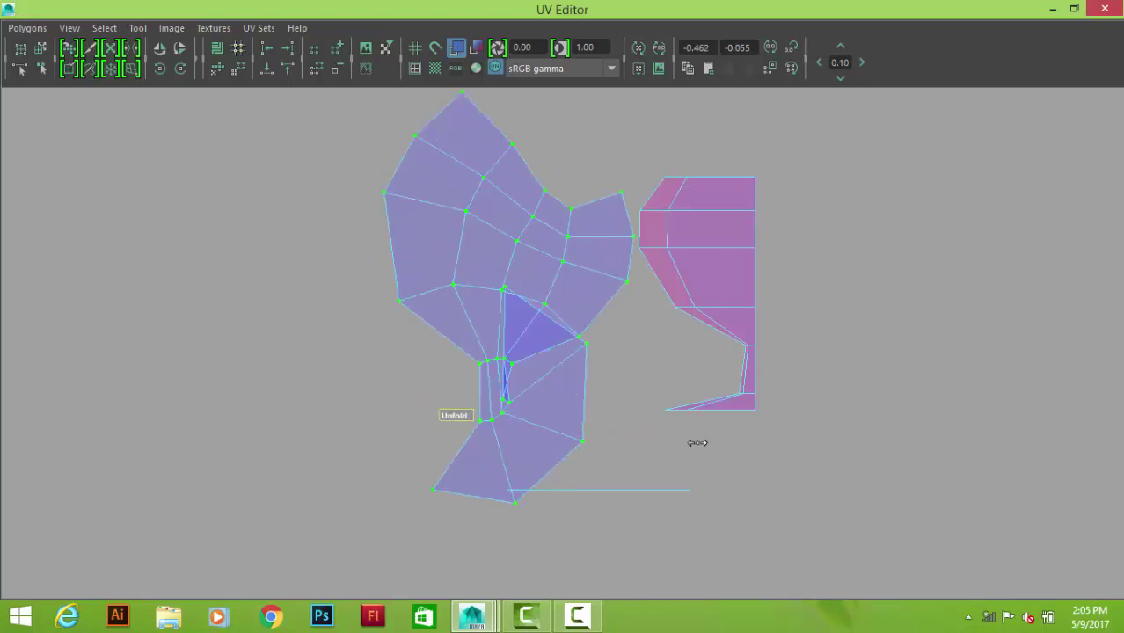
pyautogui.keyDown('shift'); pyautogui.moveTo(433, 404); pyautogui.dragTo(452, 427, button='right'); pyautogui.keyUp('shift')
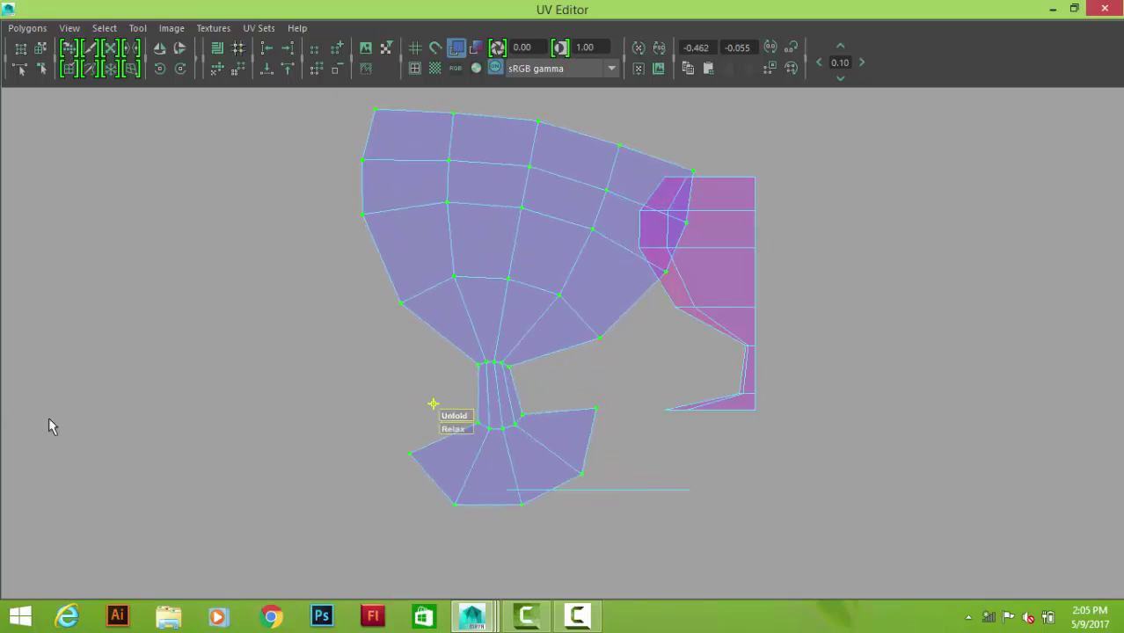
pyautogui.scroll(-2, 574, 306)
pyautogui.moveTo(585, 321); pyautogui.dragTo(332, 321)
pyautogui.moveTo(580, 170); pyautogui.dragTo(719, 347)
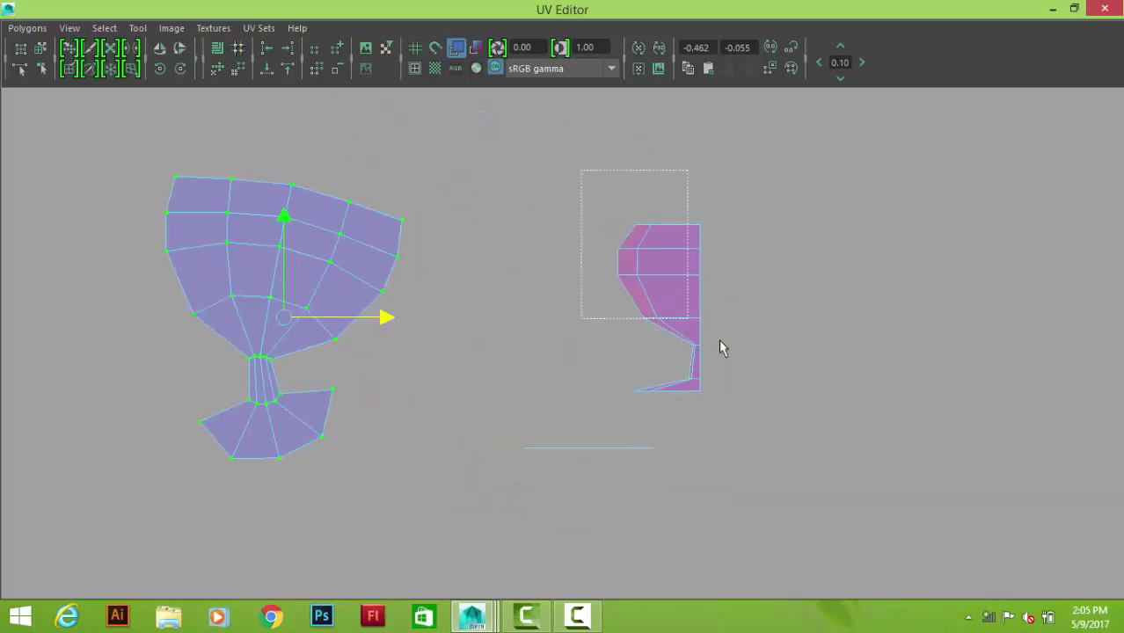
pyautogui.keyDown('shift'); pyautogui.moveTo(718, 347); pyautogui.dragTo(726, 385, button='right'); pyautogui.keyUp('shift')
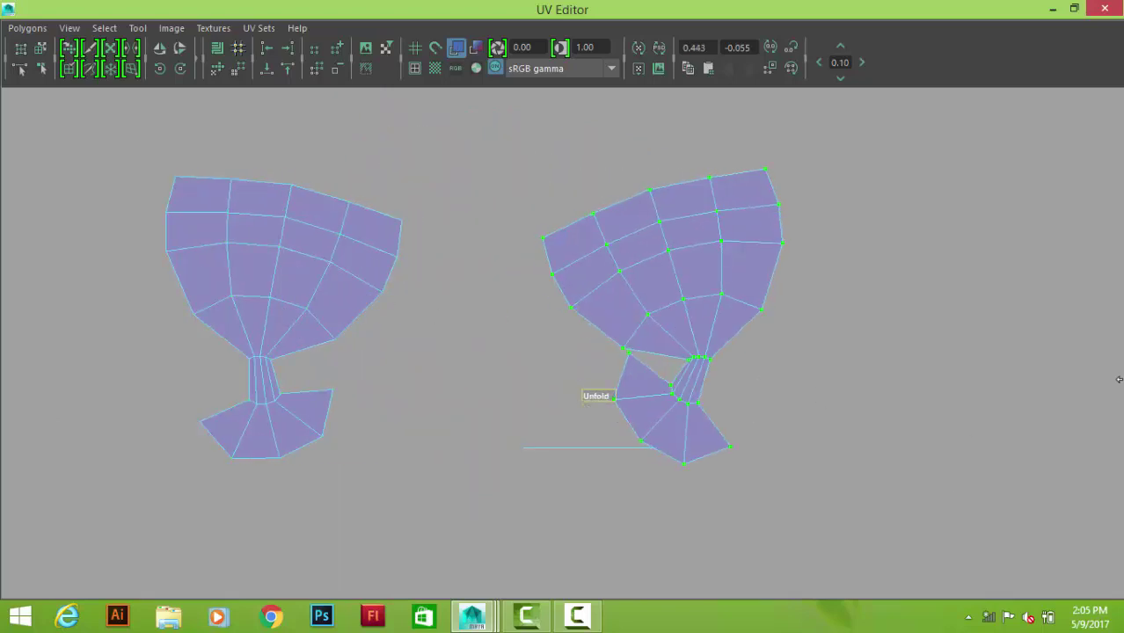
pyautogui.press('super+Down')
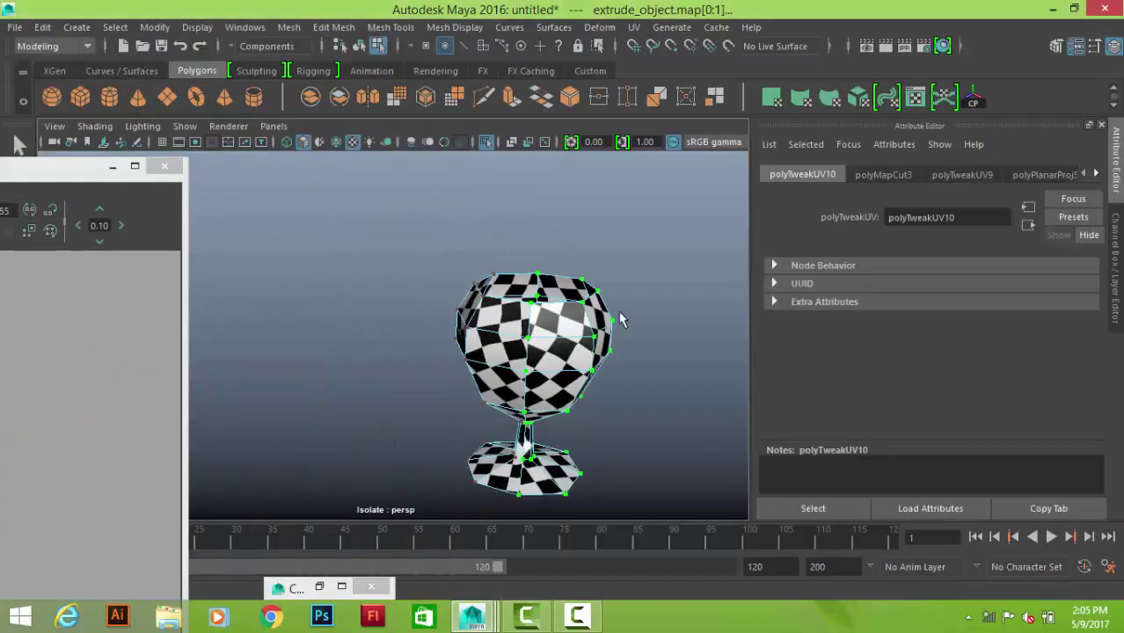
# Enlarge the UV Editor and select the matching border and stem edges of both halves
pyautogui.keyDown('alt'); pyautogui.moveTo(620, 320); pyautogui.dragTo(594, 341); pyautogui.keyUp('alt')
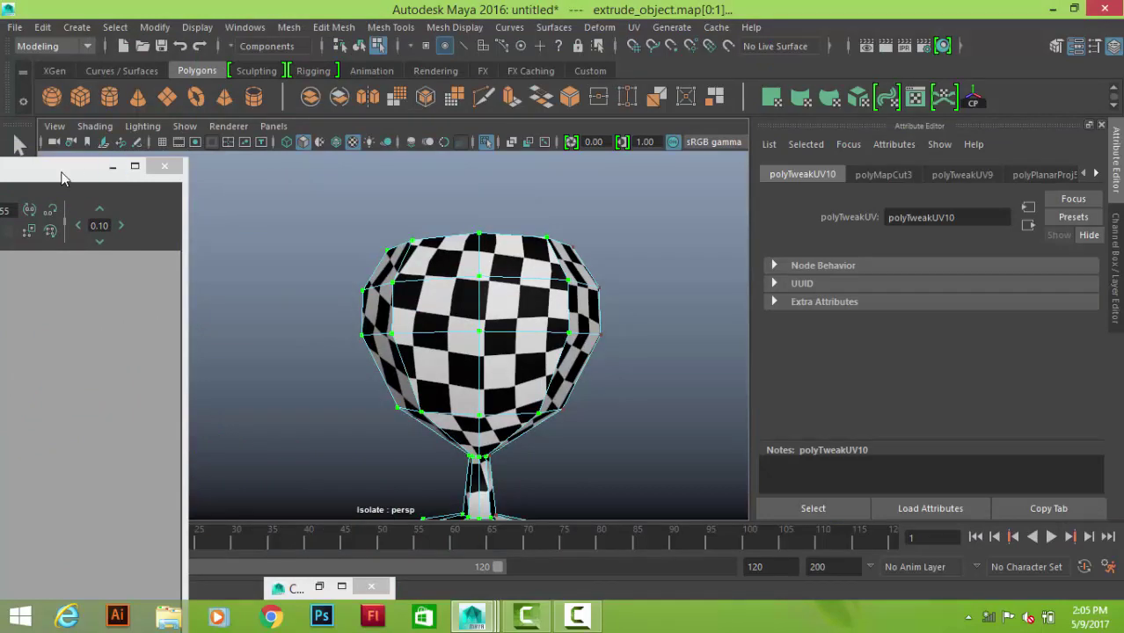
pyautogui.moveTo(62, 178); pyautogui.dragTo(897, 52)
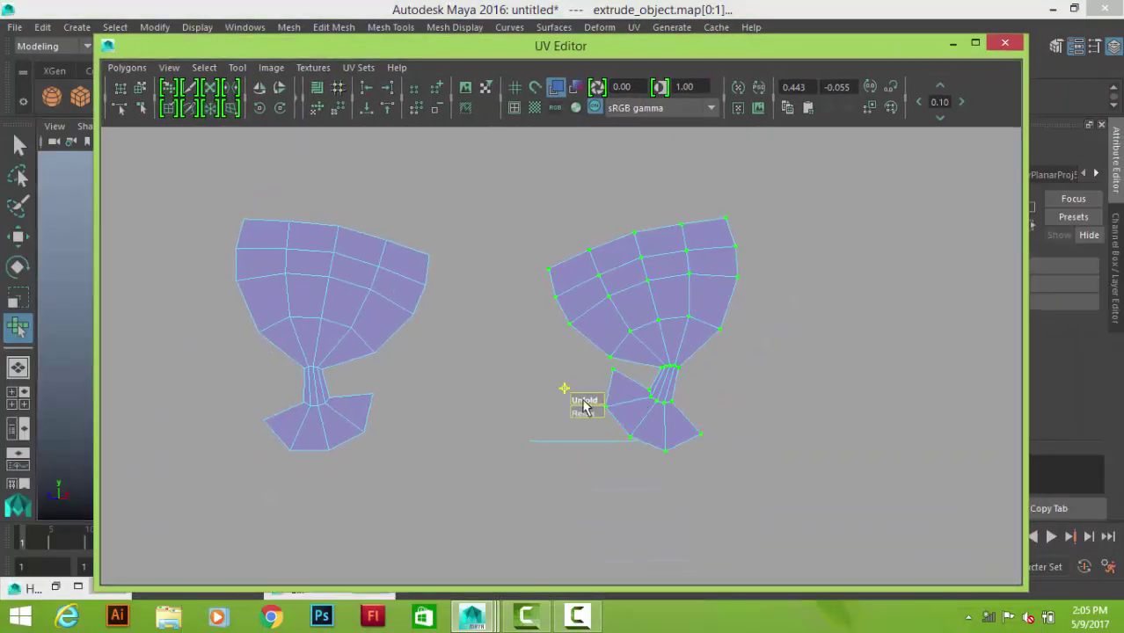
pyautogui.moveTo(562, 279); pyautogui.dragTo(554, 234, button='right')
pyautogui.click(553, 279)
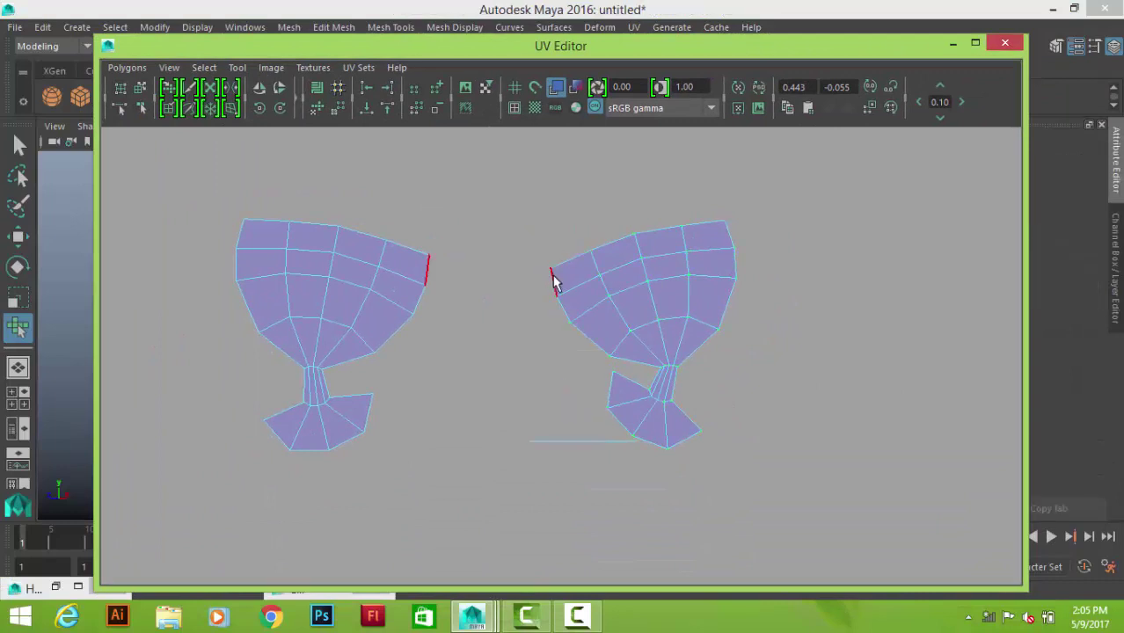
pyautogui.click(633, 362)
pyautogui.click(558, 280)
pyautogui.scroll(2, 563, 294)
pyautogui.press('w')
pyautogui.click(591, 247)
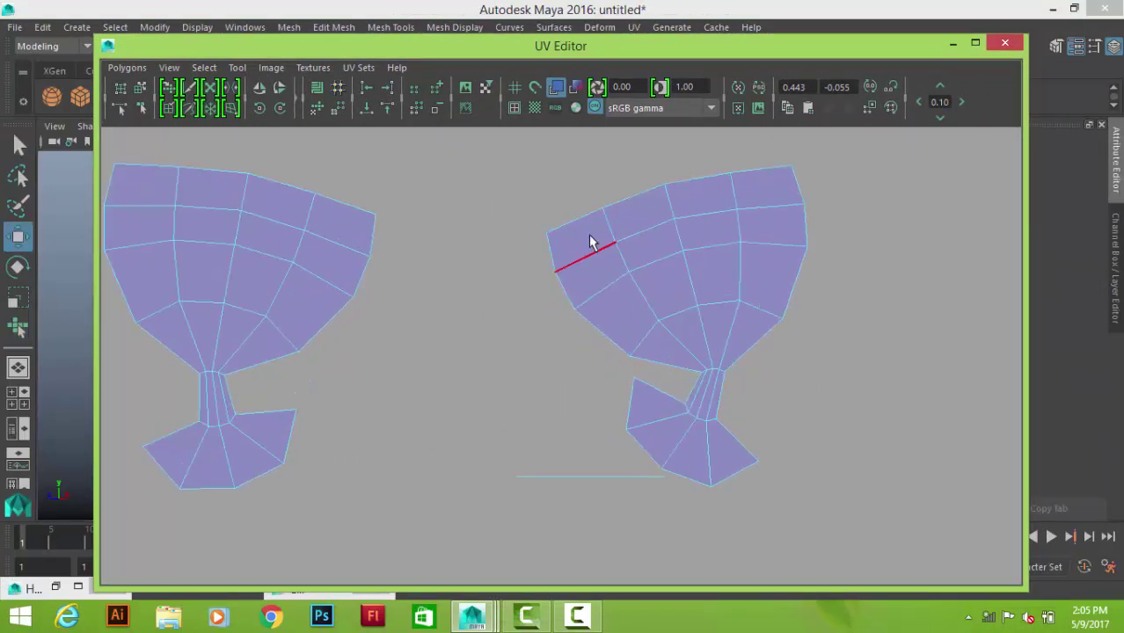
pyautogui.click(553, 251)
pyautogui.keyDown('shift'); pyautogui.click(658, 388); pyautogui.keyUp('shift')
pyautogui.keyDown('shift'); pyautogui.moveTo(423, 214); pyautogui.dragTo(425, 165, button='right'); pyautogui.keyUp('shift')
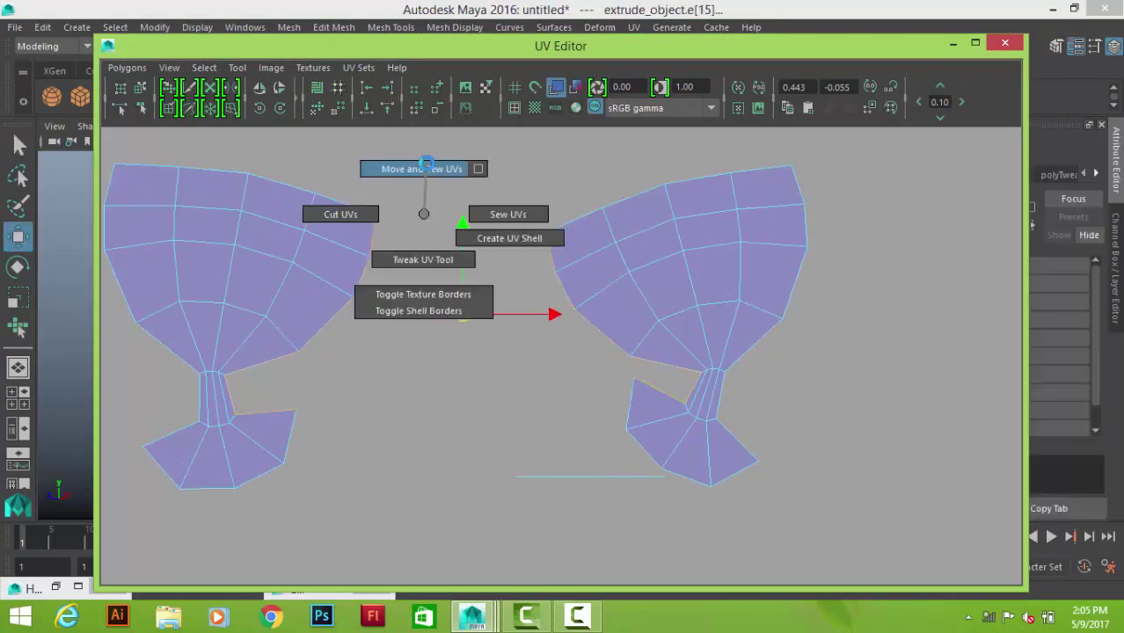
# Sew the halves with Move and Sew UVs and unfold the joined shell into a fan
pyautogui.keyDown('ctrl'); pyautogui.moveTo(741, 280); pyautogui.dragTo(828, 276, button='right'); pyautogui.keyUp('ctrl')
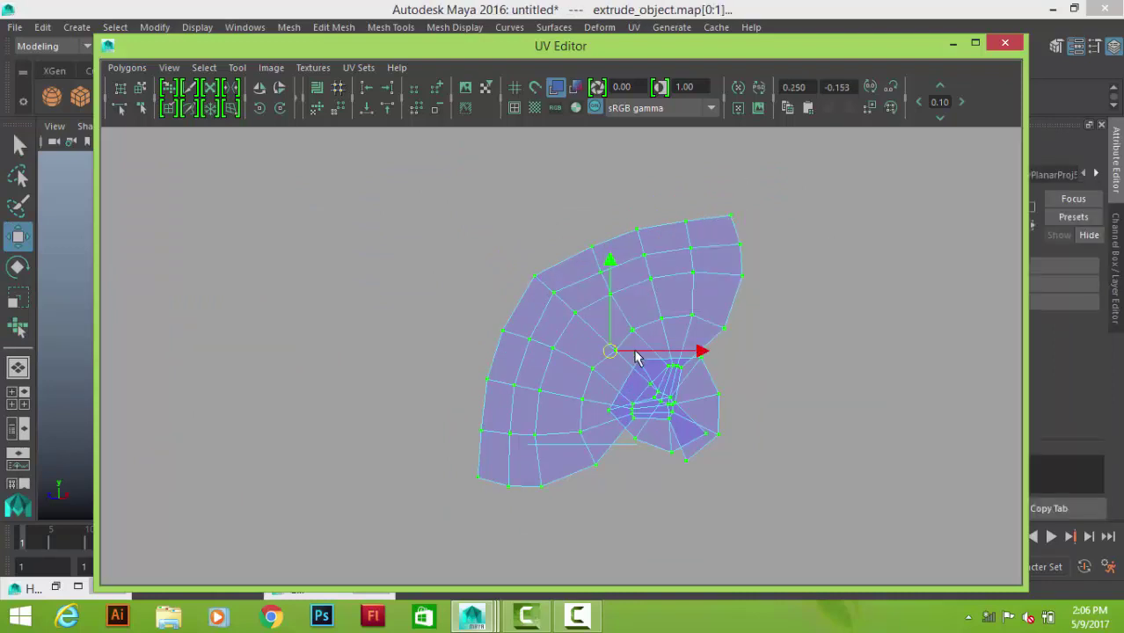
pyautogui.moveTo(637, 358)
pyautogui.mouseDown()
pyautogui.moveTo(343, 259)
pyautogui.moveTo(637, 309)
pyautogui.mouseUp()
pyautogui.moveTo(502, 253); pyautogui.dragTo(501, 333)
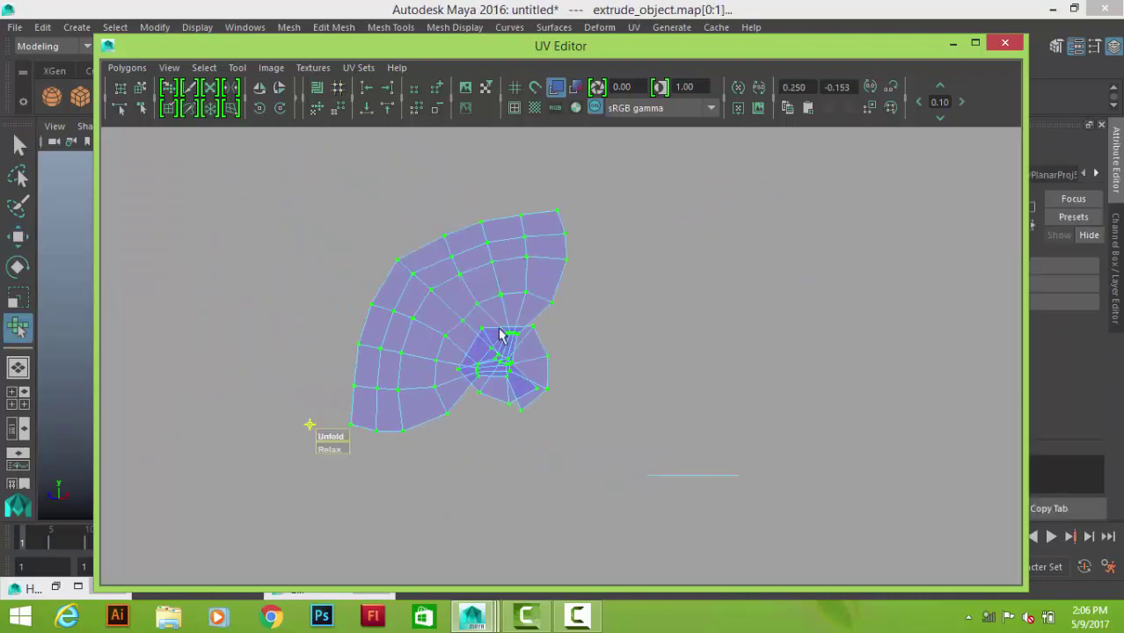
pyautogui.moveTo(328, 441); pyautogui.dragTo(501, 403)
pyautogui.moveTo(321, 444); pyautogui.dragTo(221, 432)
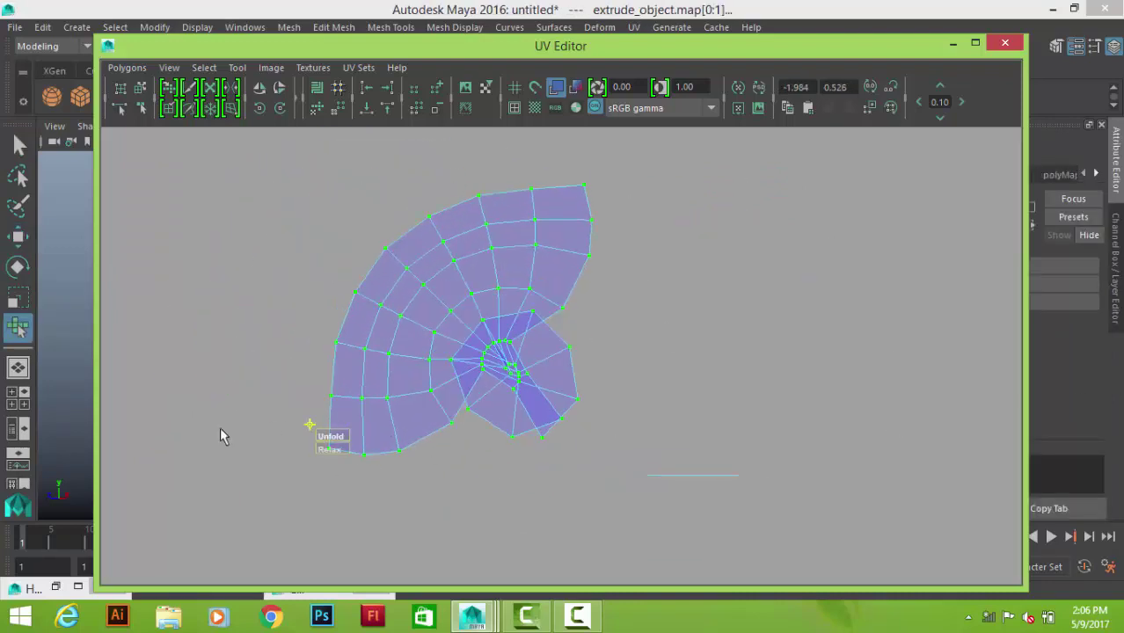
pyautogui.moveTo(321, 444); pyautogui.dragTo(492, 475)
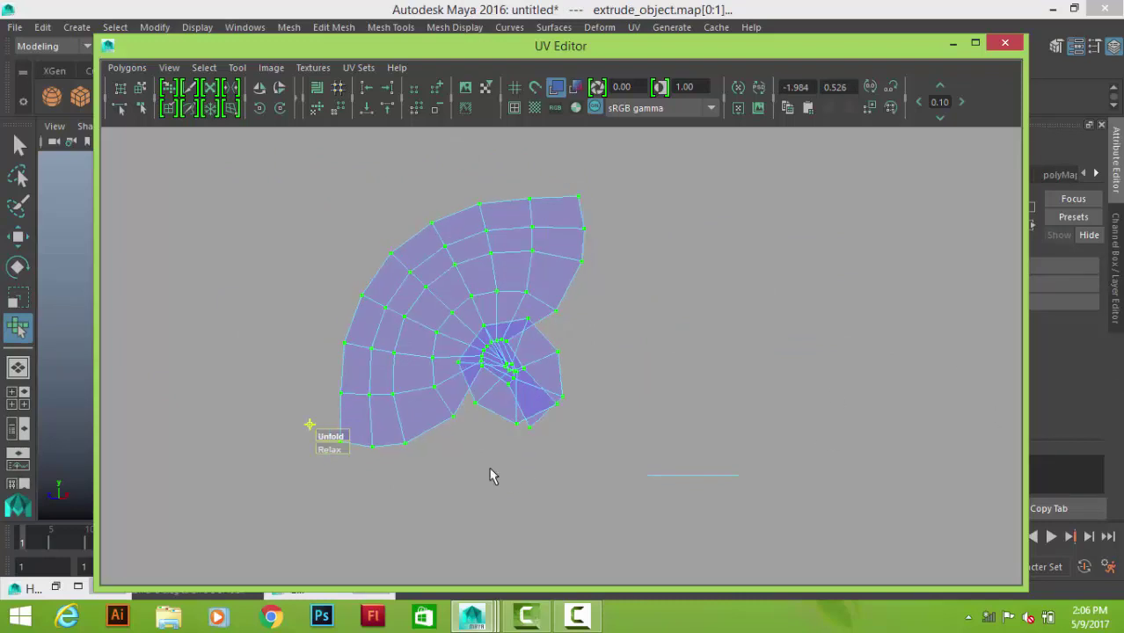
pyautogui.click(328, 438)
# Select the edge loop around the bowl and switch to UV selection on the outer shell
pyautogui.scroll(3, 561, 293)
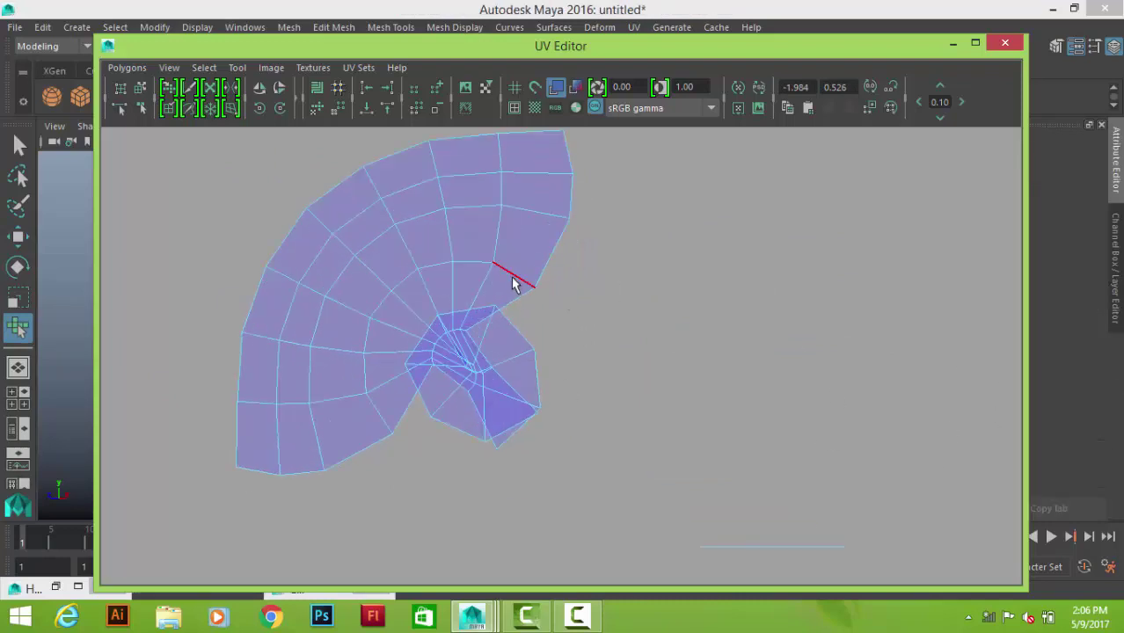
pyautogui.press('w')
pyautogui.doubleClick(468, 267)
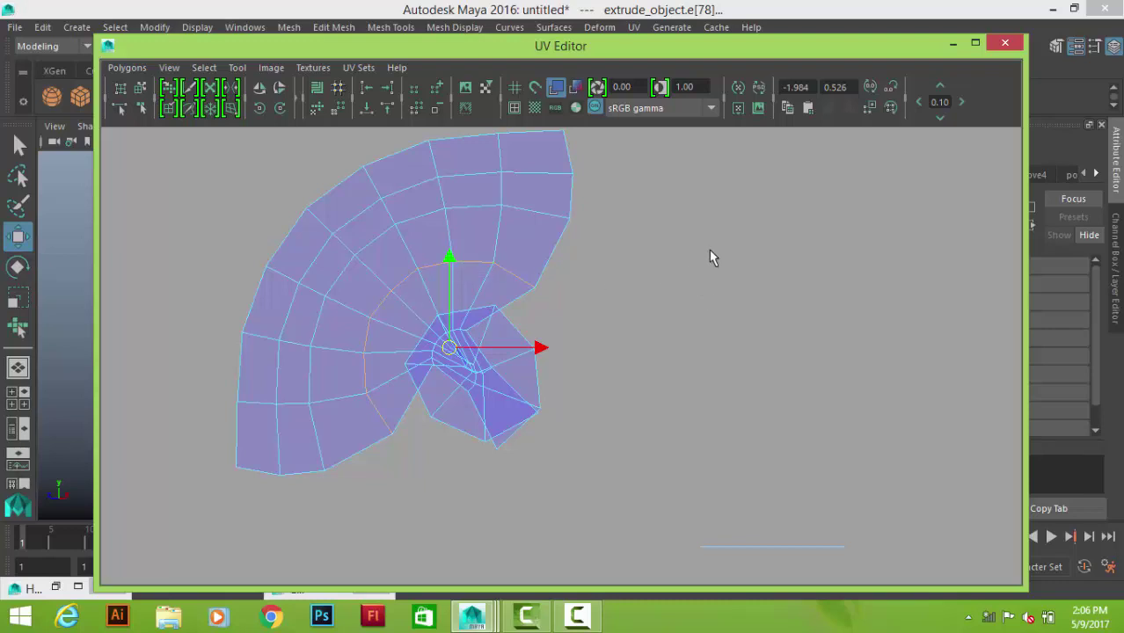
pyautogui.keyDown('shift'); pyautogui.moveTo(711, 256); pyautogui.dragTo(621, 249, button='right'); pyautogui.keyUp('shift')
pyautogui.moveTo(490, 211)
pyautogui.mouseDown(button='right')
pyautogui.moveTo(564, 206)
pyautogui.moveTo(652, 137)
pyautogui.mouseUp(button='right')
# Move the outer shell aside, then select and unfold the inner UV shell
pyautogui.click(568, 175)
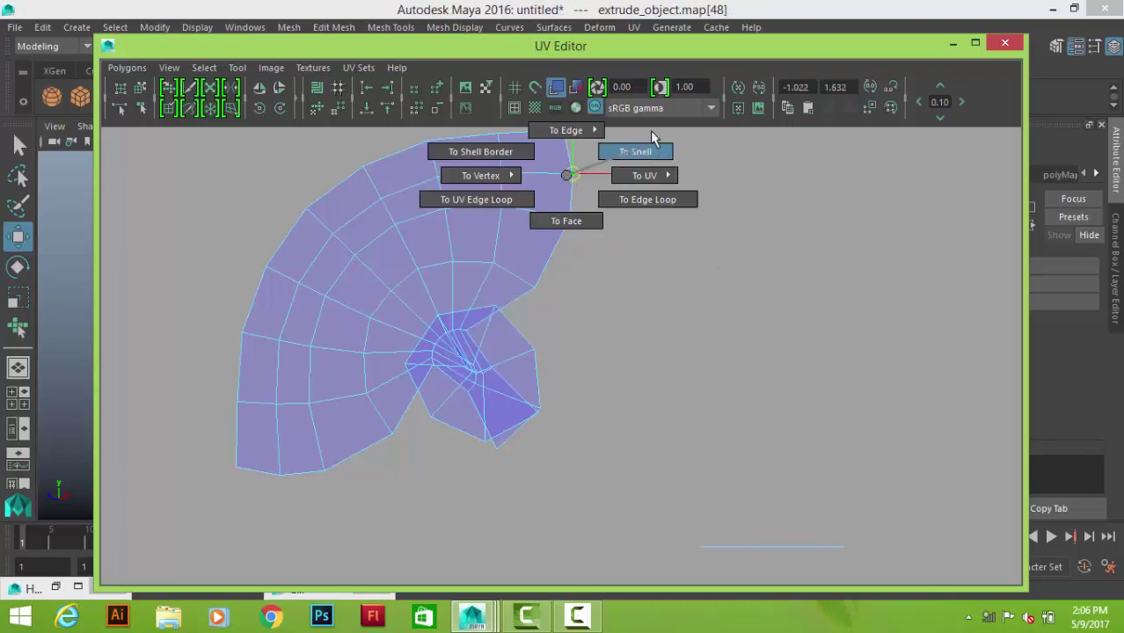
pyautogui.scroll(-2, 528, 334)
pyautogui.moveTo(474, 339)
pyautogui.mouseDown()
pyautogui.moveTo(343, 248)
pyautogui.moveTo(262, 238)
pyautogui.mouseUp()
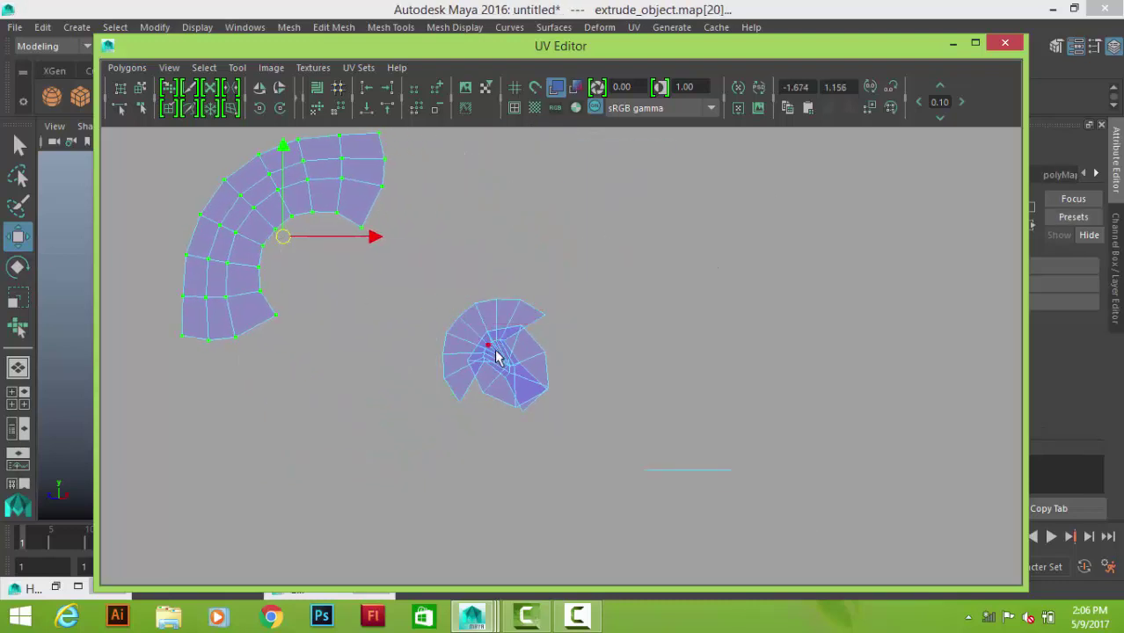
pyautogui.click(495, 356)
pyautogui.keyDown('ctrl'); pyautogui.moveTo(498, 352); pyautogui.dragTo(615, 318, button='right'); pyautogui.keyUp('ctrl')
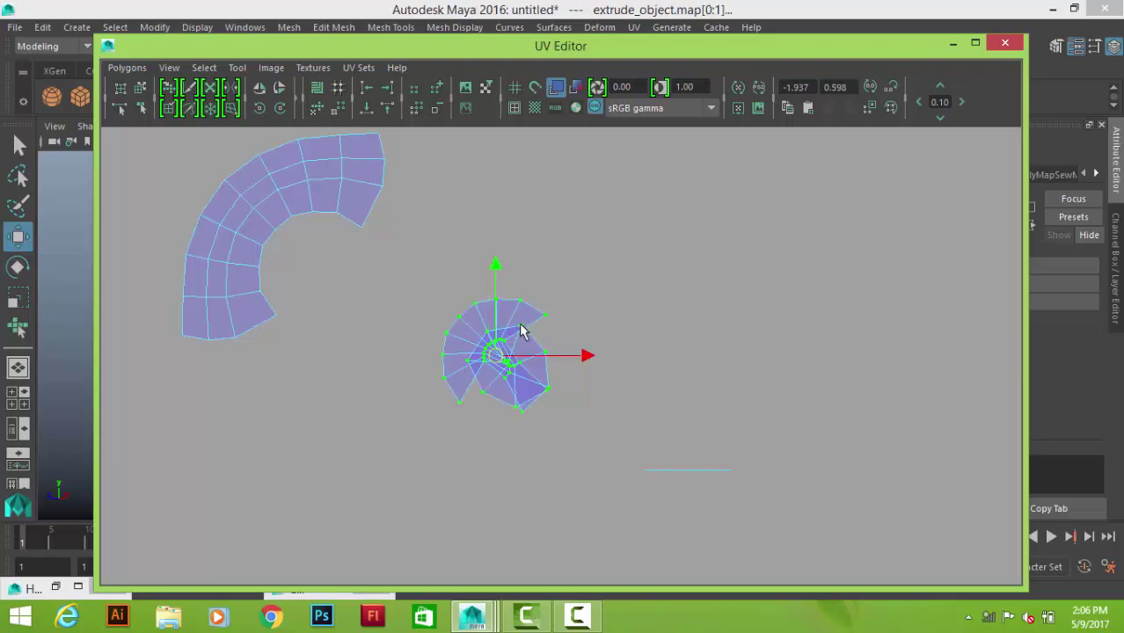
pyautogui.keyDown('shift'); pyautogui.moveTo(521, 331); pyautogui.dragTo(482, 382, button='right'); pyautogui.keyUp('shift')
pyautogui.moveTo(482, 382); pyautogui.dragTo(497, 361)
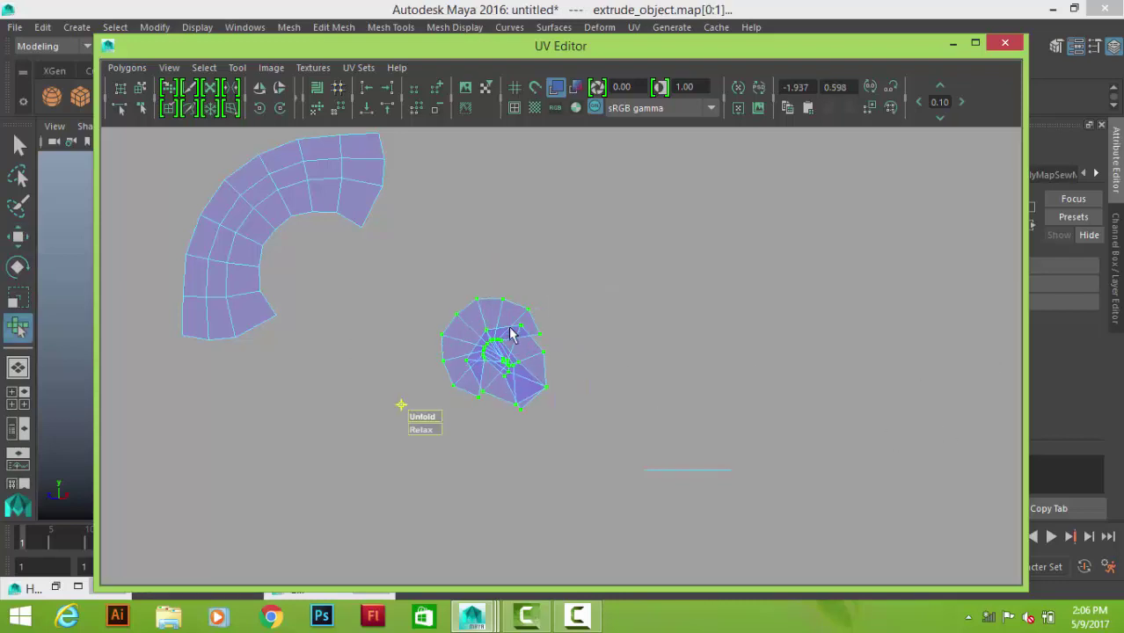
pyautogui.keyDown('shift'); pyautogui.moveTo(497, 319); pyautogui.dragTo(495, 273, button='right'); pyautogui.keyUp('shift')
# Move the small shell beside the big fan shell and sew its edge onto it
pyautogui.scroll(-5, 798, 431)
pyautogui.scroll(3, 798, 431)
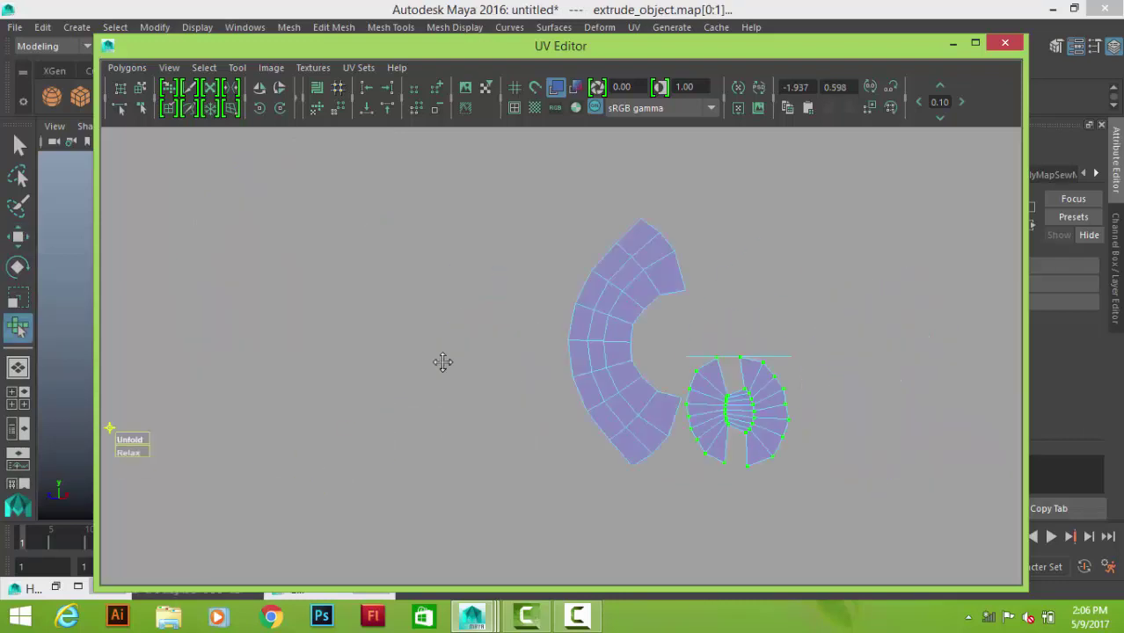
pyautogui.keyDown('alt'); pyautogui.moveTo(442, 363); pyautogui.dragTo(187, 298, button='middle'); pyautogui.keyUp('alt')
pyautogui.press('w')
pyautogui.moveTo(485, 343); pyautogui.dragTo(697, 165)
pyautogui.keyDown('alt'); pyautogui.moveTo(602, 221); pyautogui.dragTo(823, 198, button='middle'); pyautogui.keyUp('alt')
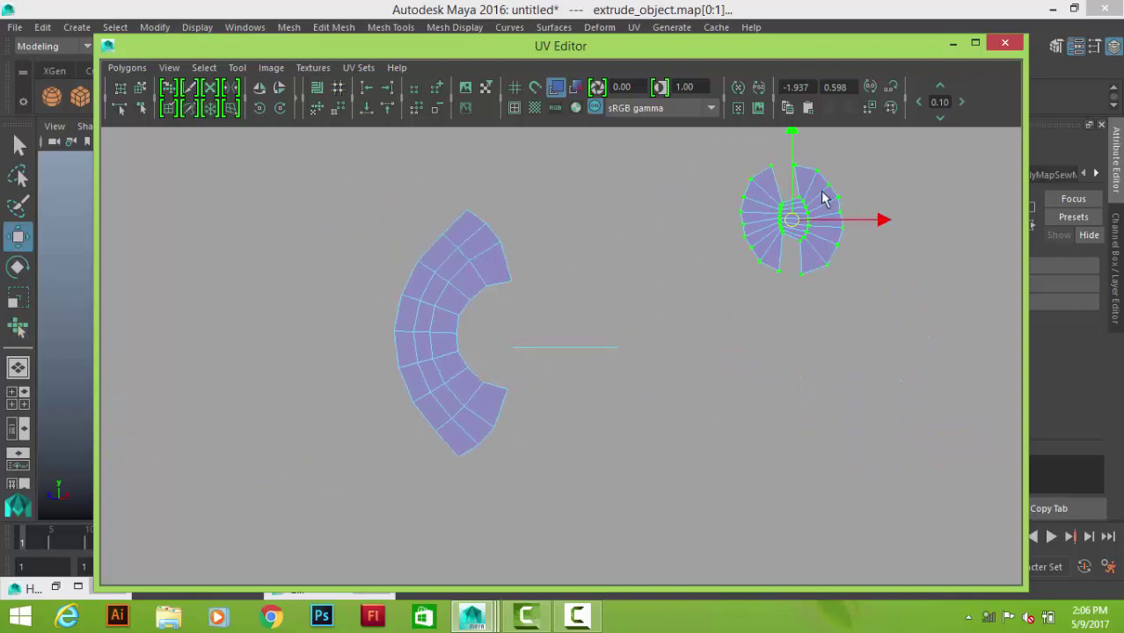
pyautogui.click(746, 185)
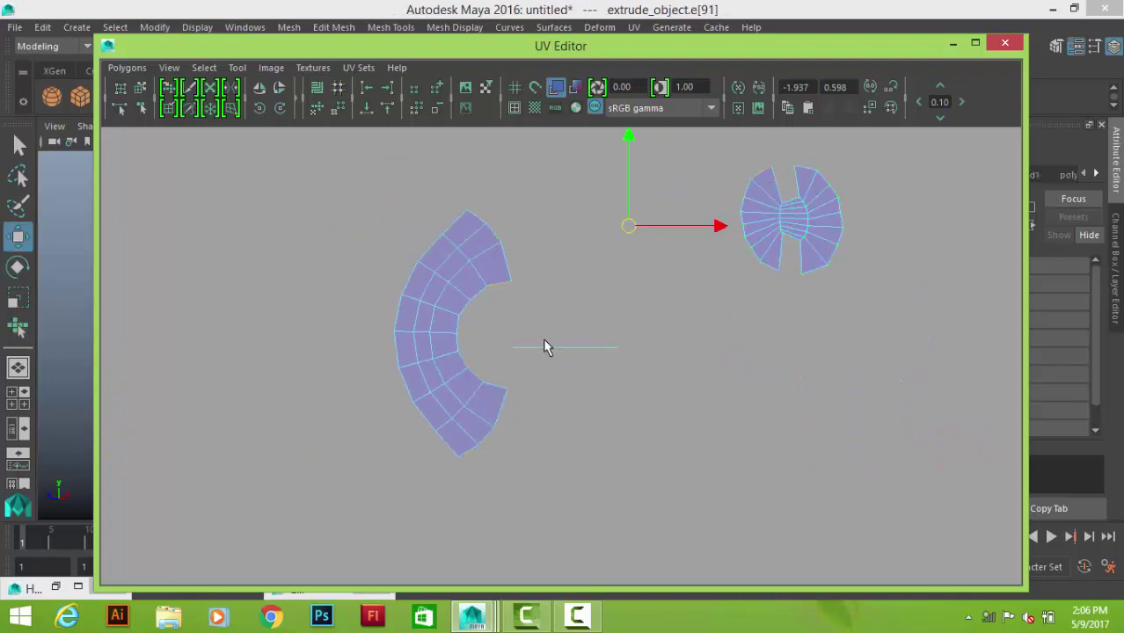
pyautogui.keyDown('shift'); pyautogui.moveTo(848, 374); pyautogui.dragTo(851, 327, button='right'); pyautogui.keyUp('shift')
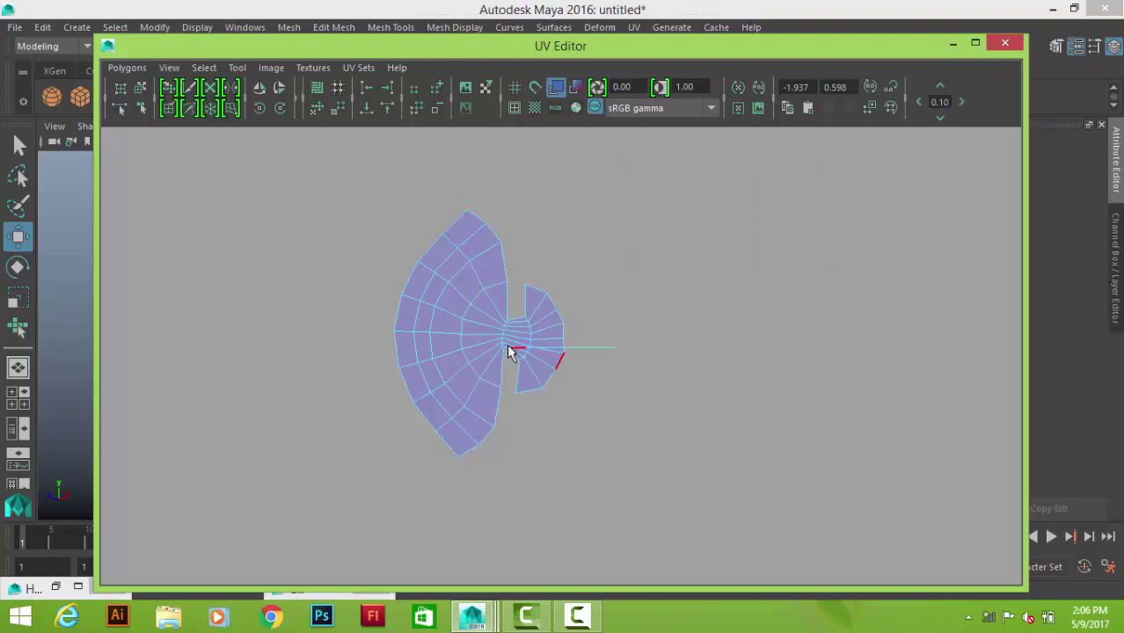
# Select all UVs of the combined fan-shaped shell
pyautogui.moveTo(508, 352); pyautogui.dragTo(535, 317, button='right')
pyautogui.moveTo(379, 193); pyautogui.dragTo(581, 466)
pyautogui.keyDown('alt'); pyautogui.moveTo(539, 319); pyautogui.dragTo(310, 319, button='middle'); pyautogui.keyUp('alt')
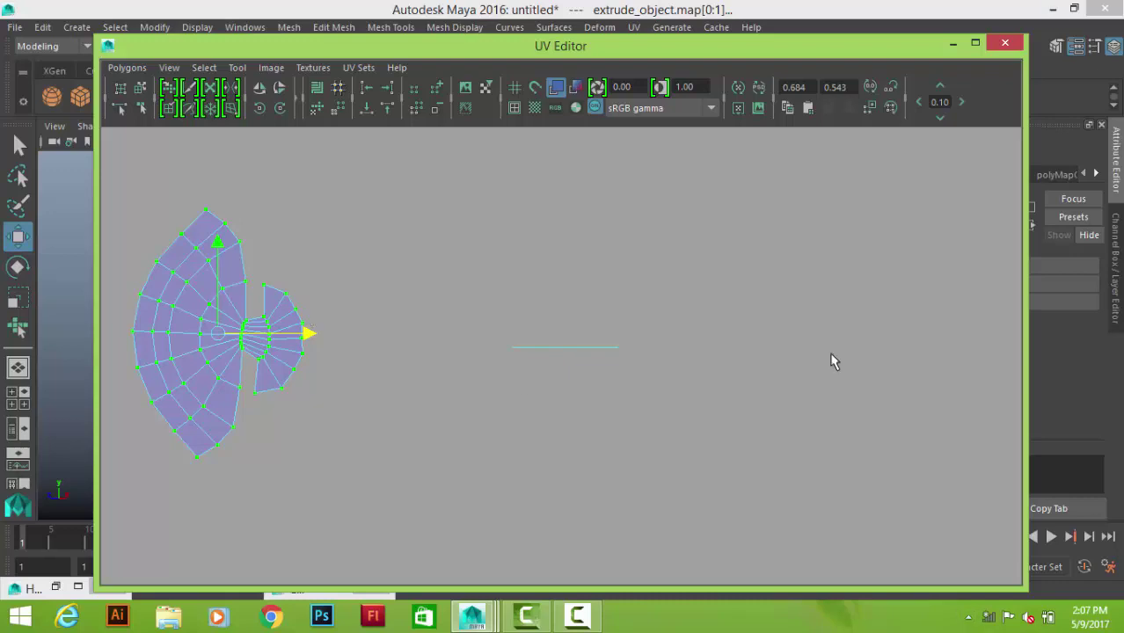
# Rotate the shell 90 degrees, move it up and right, and unfold it
pyautogui.keyDown('alt'); pyautogui.moveTo(484, 333); pyautogui.dragTo(738, 328, button='middle'); pyautogui.keyUp('alt')
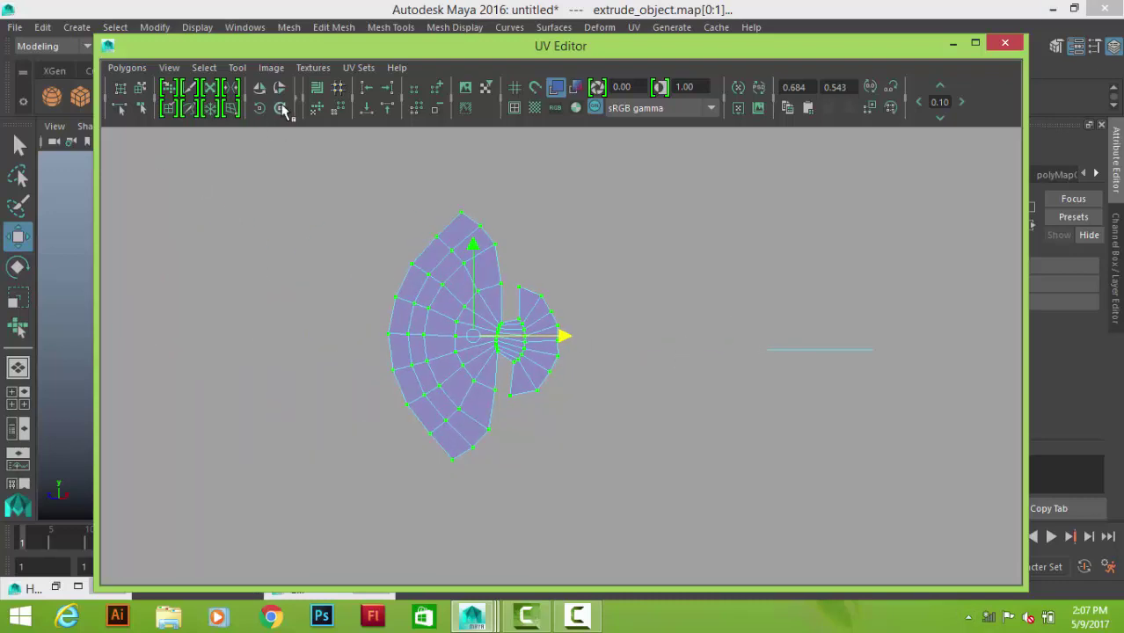
pyautogui.click(280, 107)
pyautogui.moveTo(472, 341); pyautogui.dragTo(540, 289)
pyautogui.keyDown('shift'); pyautogui.moveTo(662, 281); pyautogui.dragTo(677, 176, button='right'); pyautogui.keyUp('shift')
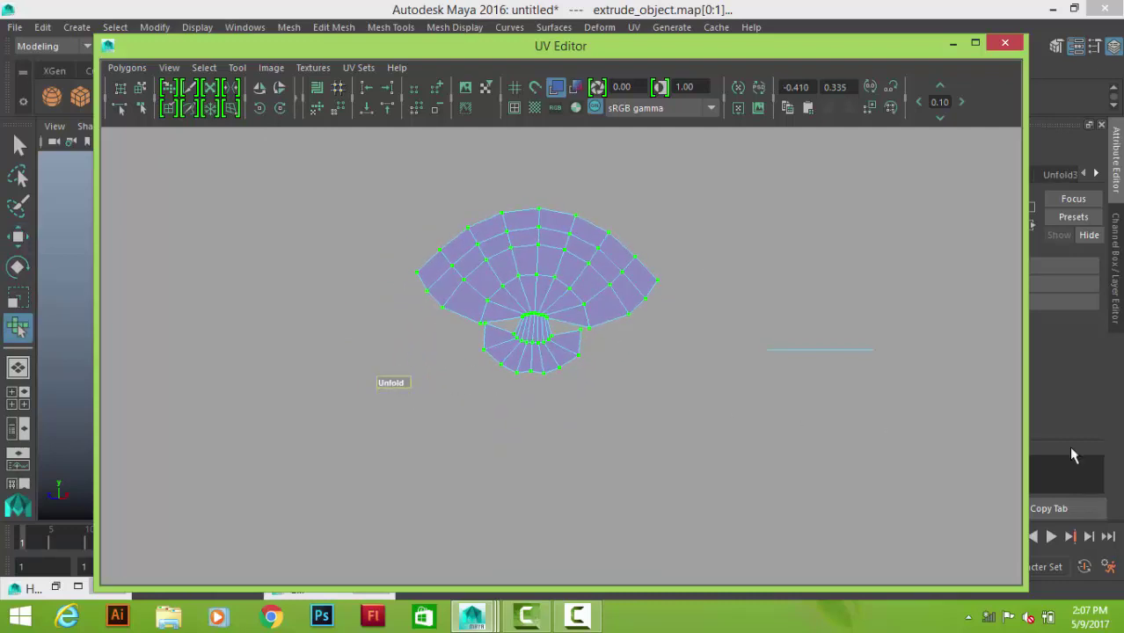
pyautogui.scroll(5, 547, 301)
# Unfold the flat line piece at right into an octagonal base shell
pyautogui.moveTo(238, 230); pyautogui.dragTo(214, 214, button='right')
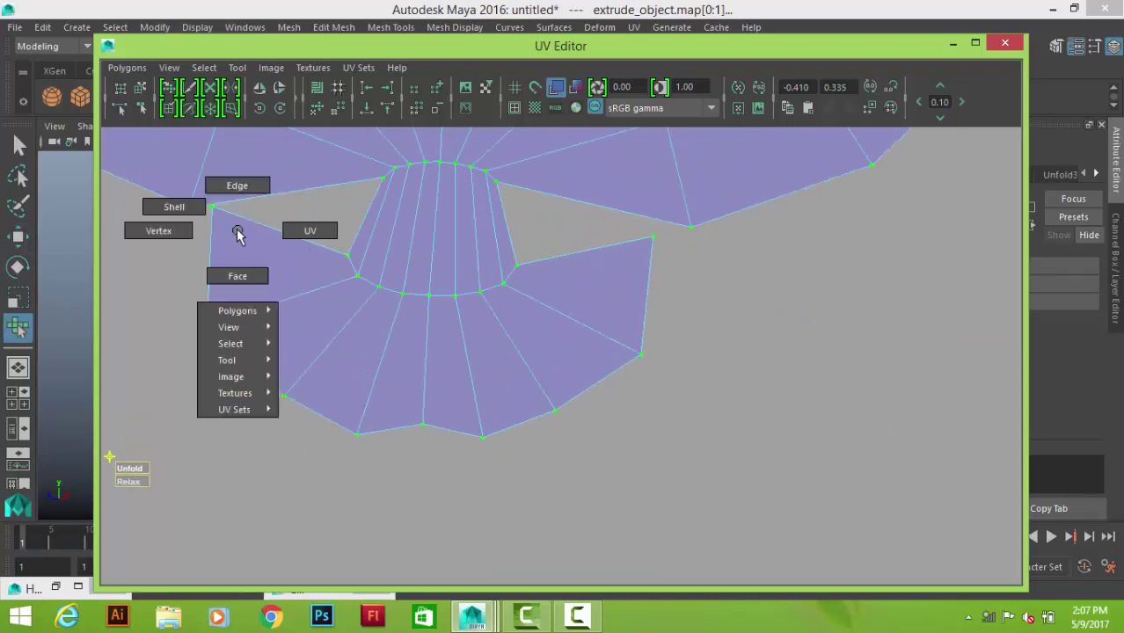
pyautogui.press('w')
pyautogui.click(211, 206)
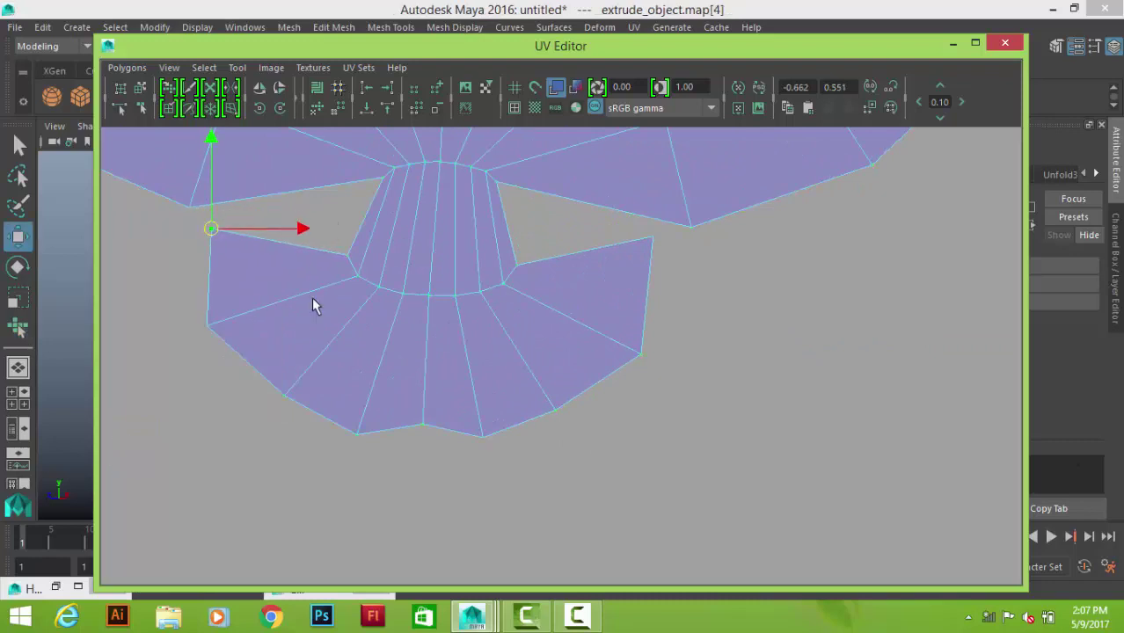
pyautogui.scroll(-5, 314, 306)
pyautogui.moveTo(678, 279); pyautogui.dragTo(854, 382)
pyautogui.keyDown('shift'); pyautogui.moveTo(816, 209); pyautogui.dragTo(814, 254, button='right'); pyautogui.keyUp('shift')
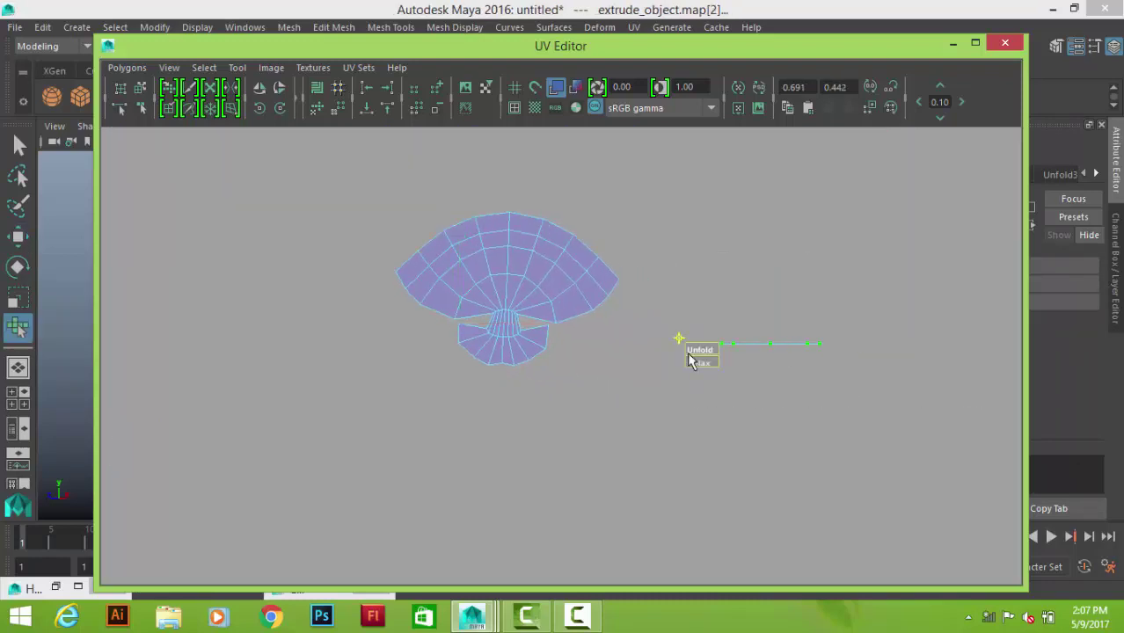
pyautogui.moveTo(692, 357); pyautogui.dragTo(825, 407)
# Move the octagon below the fan shells and clear the selection
pyautogui.press('w')
pyautogui.moveTo(770, 345)
pyautogui.mouseDown()
pyautogui.moveTo(495, 415)
pyautogui.moveTo(504, 417)
pyautogui.mouseUp()
pyautogui.click(739, 361)
pyautogui.scroll(2, 581, 402)
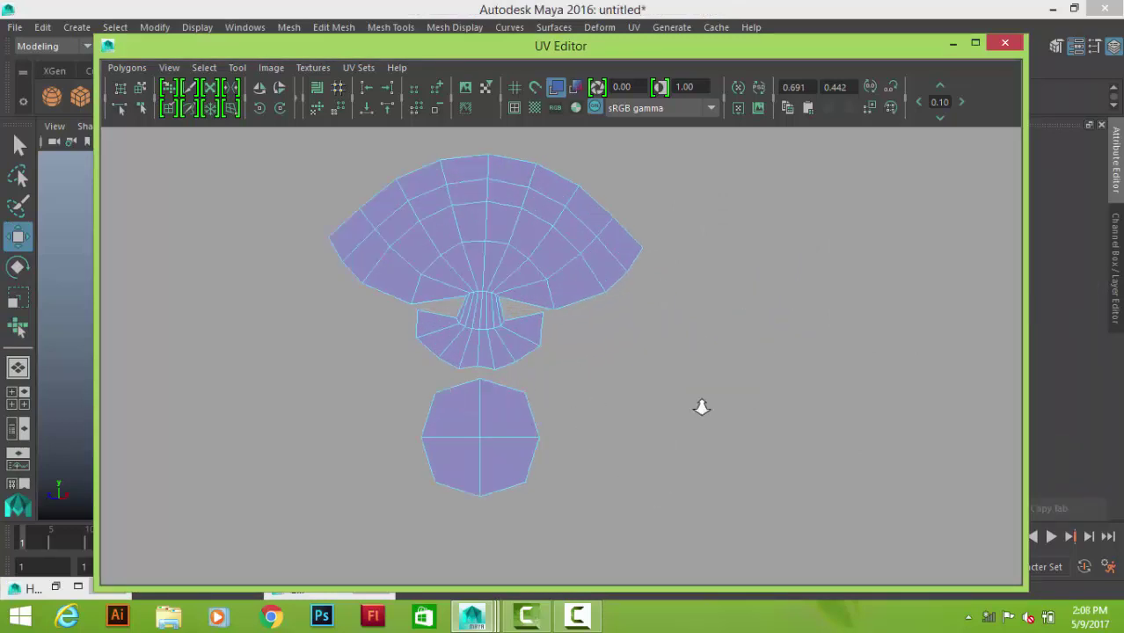
pyautogui.scroll(-2, 886, 369)
# Select all UVs and maximize the UV Editor window
pyautogui.moveTo(670, 281); pyautogui.dragTo(746, 282, button='right')
pyautogui.moveTo(482, 188); pyautogui.dragTo(842, 504)
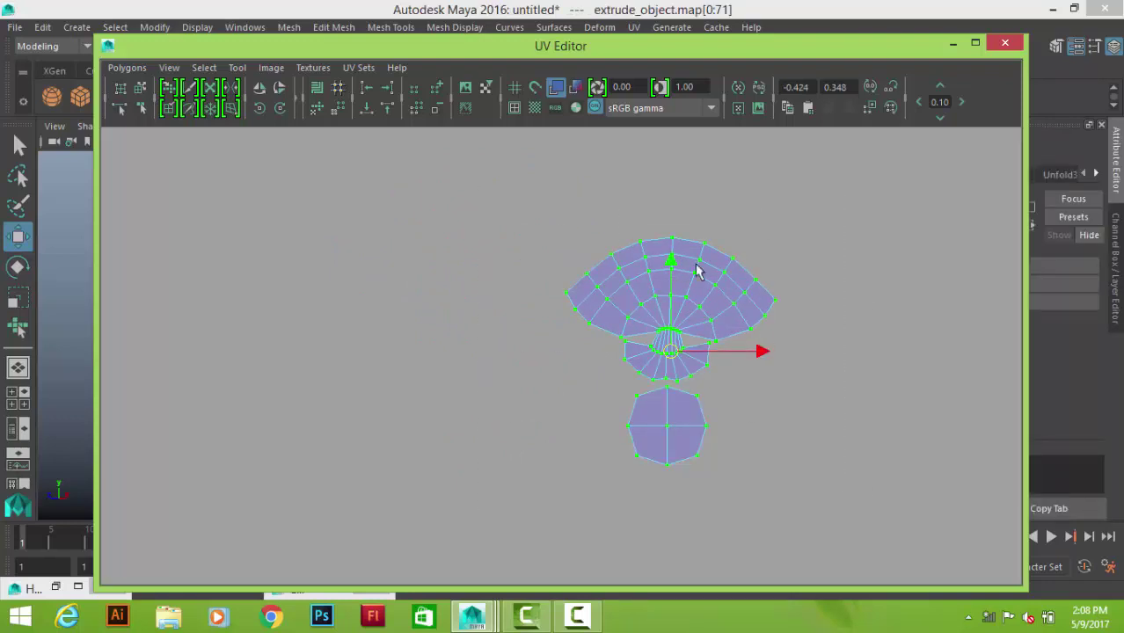
pyautogui.click(975, 43)
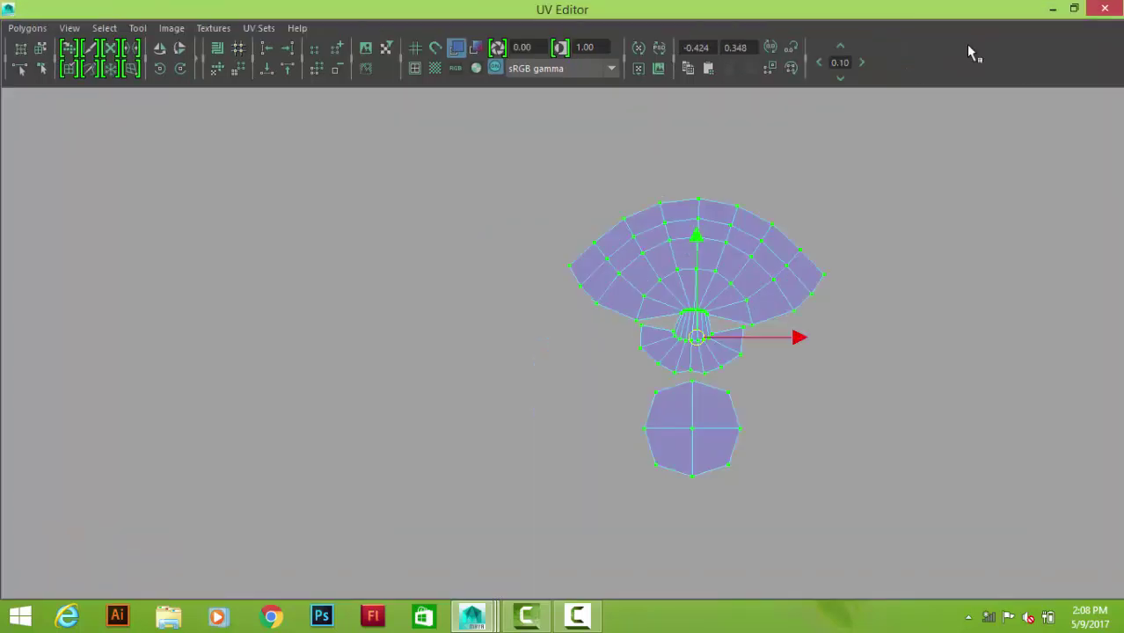
# Show the grid, move and scale the three shells into the 0–1 tile, then open UV Snapshot
pyautogui.click(414, 47)
pyautogui.scroll(-1, 800, 376)
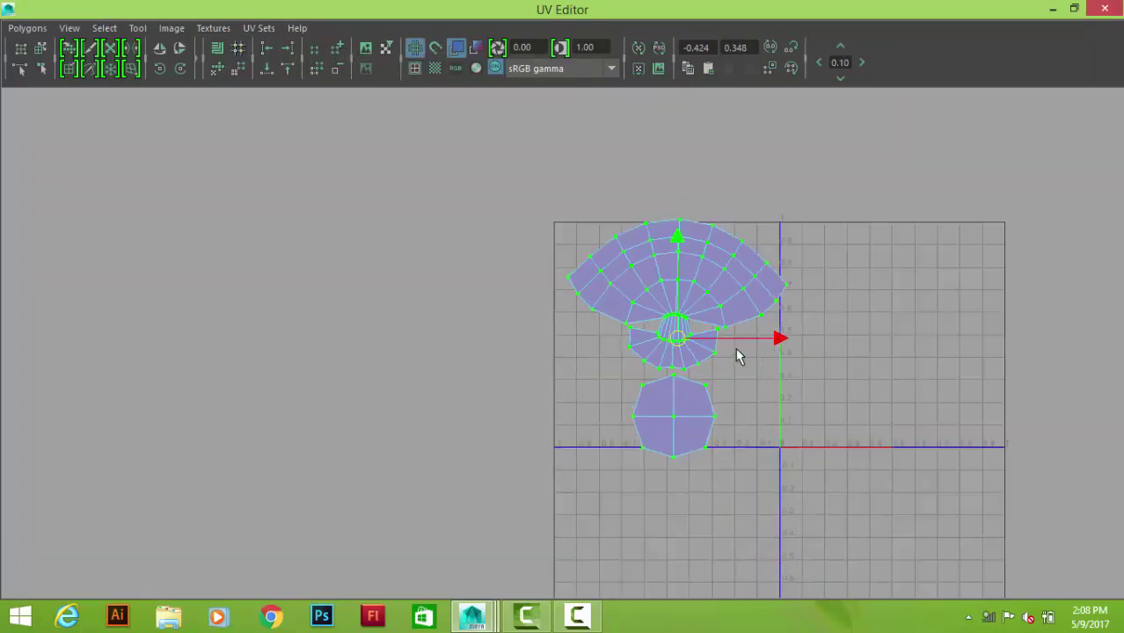
pyautogui.keyDown('alt'); pyautogui.moveTo(736, 348); pyautogui.dragTo(615, 167, button='middle'); pyautogui.keyUp('alt')
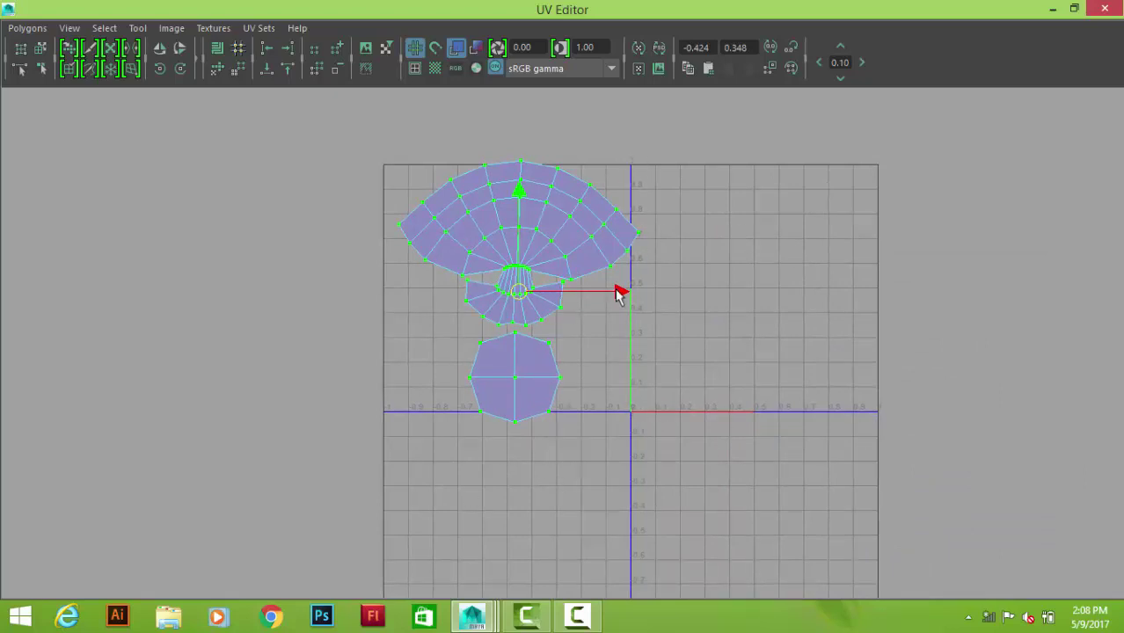
pyautogui.moveTo(618, 293); pyautogui.dragTo(865, 292)
pyautogui.press('r')
pyautogui.moveTo(766, 291); pyautogui.dragTo(753, 304)
pyautogui.press('w')
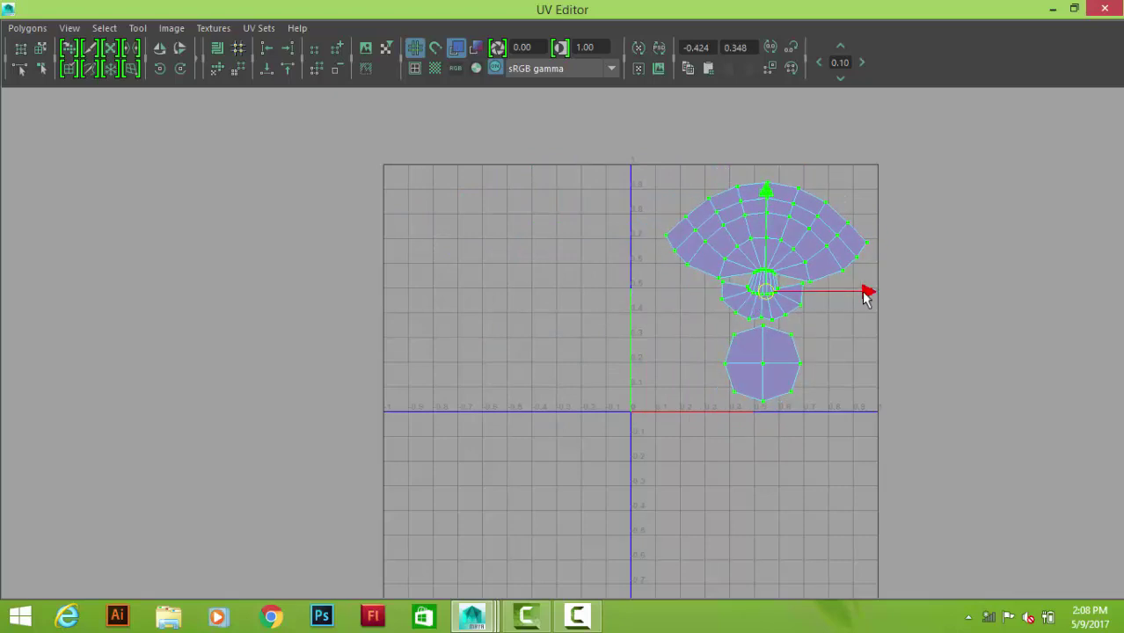
pyautogui.moveTo(864, 293); pyautogui.dragTo(856, 295)
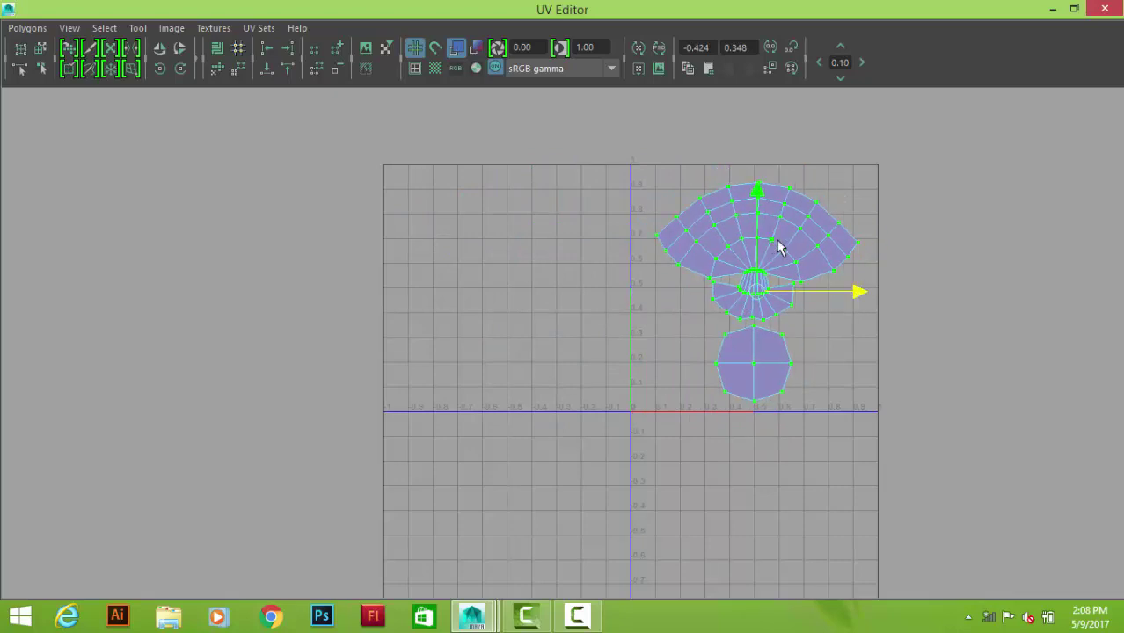
pyautogui.click(28, 28)
pyautogui.click(88, 609)
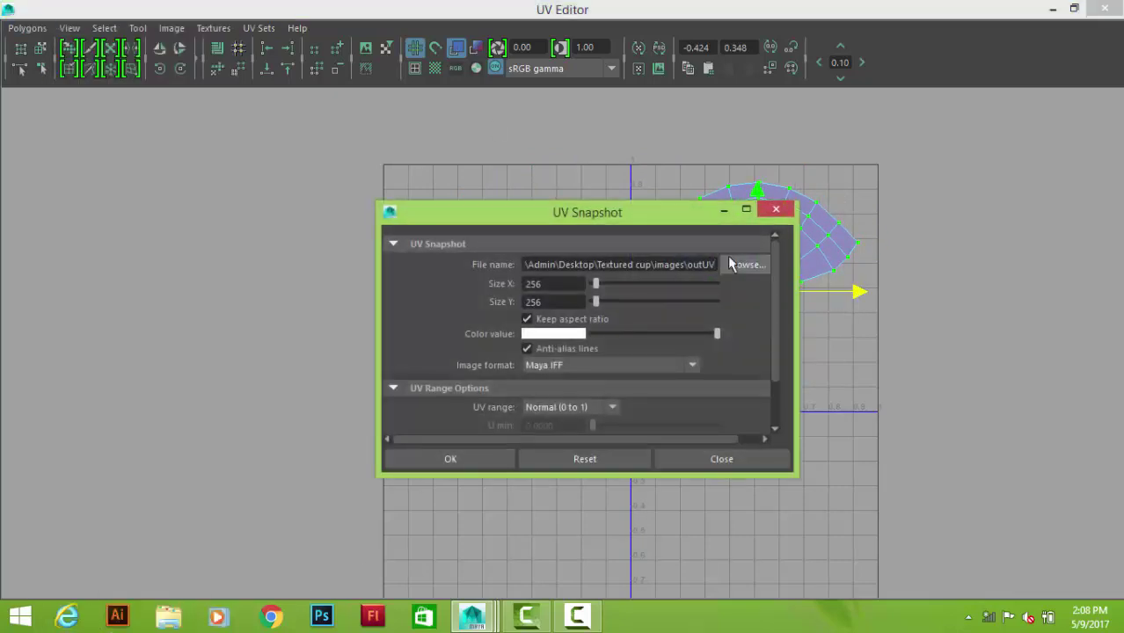
# Replace the default outUV file name with 'ref uvss'
pyautogui.press('BackSpace')
pyautogui.press('BackSpace')
pyautogui.press('BackSpace')
pyautogui.press('BackSpace')
pyautogui.press('BackSpace')
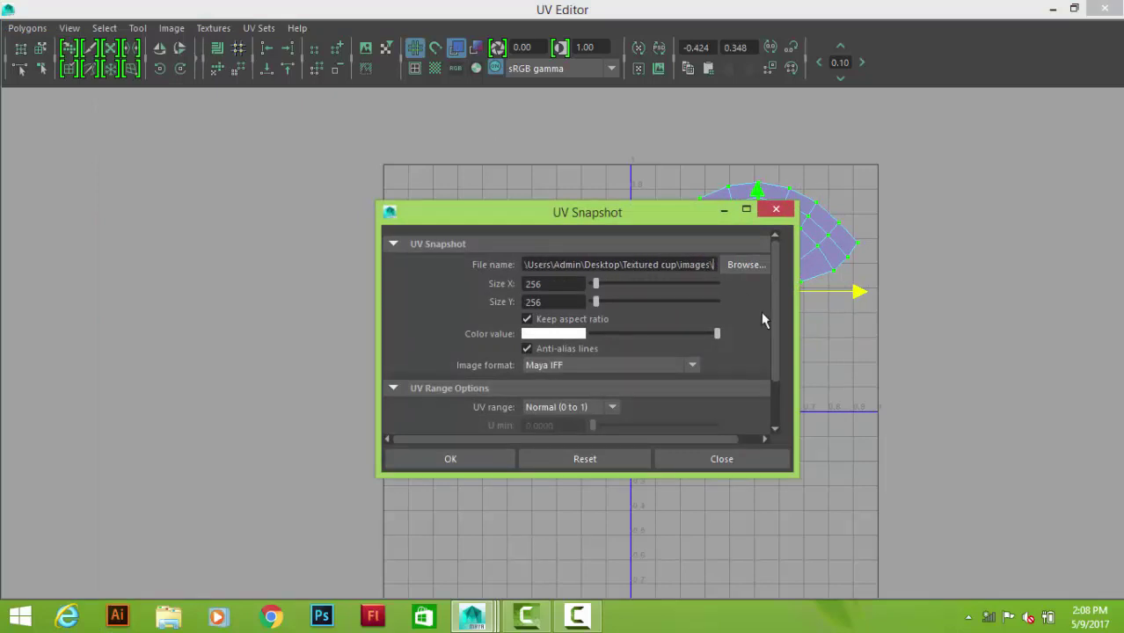
pyautogui.write('tex')
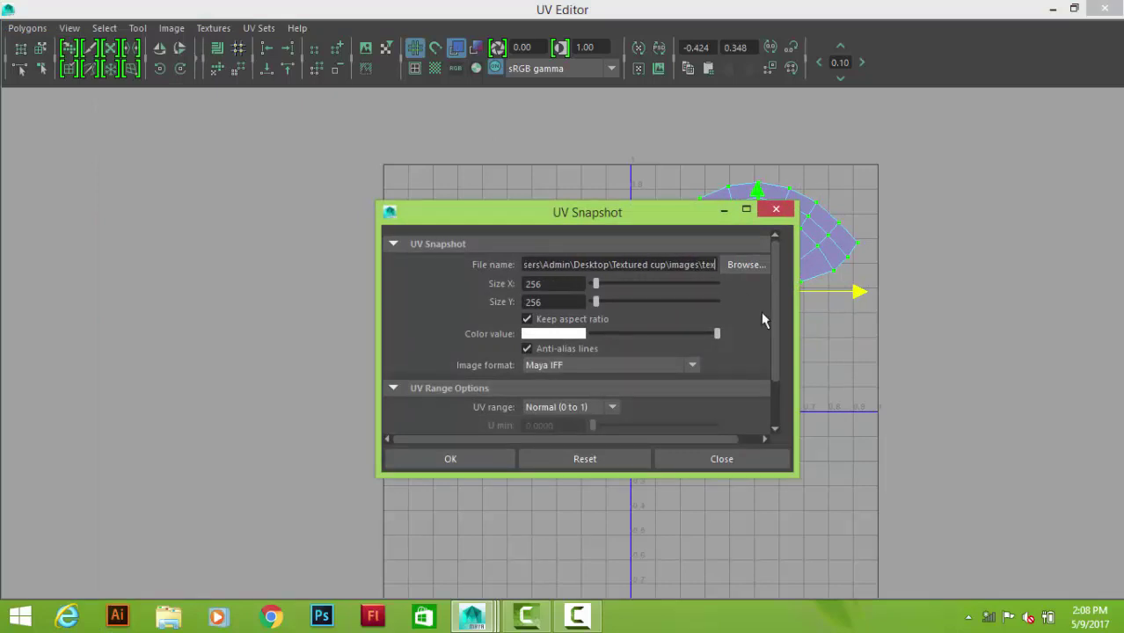
pyautogui.write('tured')
pyautogui.press('BackSpace')
pyautogui.press('BackSpace')
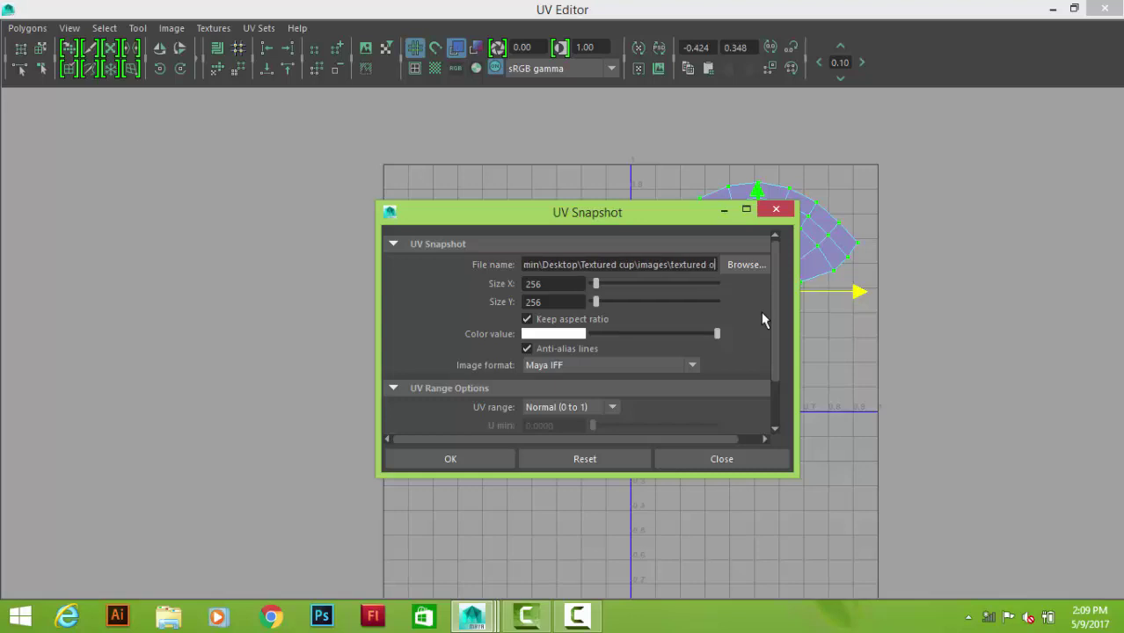
pyautogui.press('BackSpace')
pyautogui.press('BackSpace')
pyautogui.press('BackSpace')
pyautogui.press('BackSpace')
pyautogui.press('BackSpace')
pyautogui.press('BackSpace')
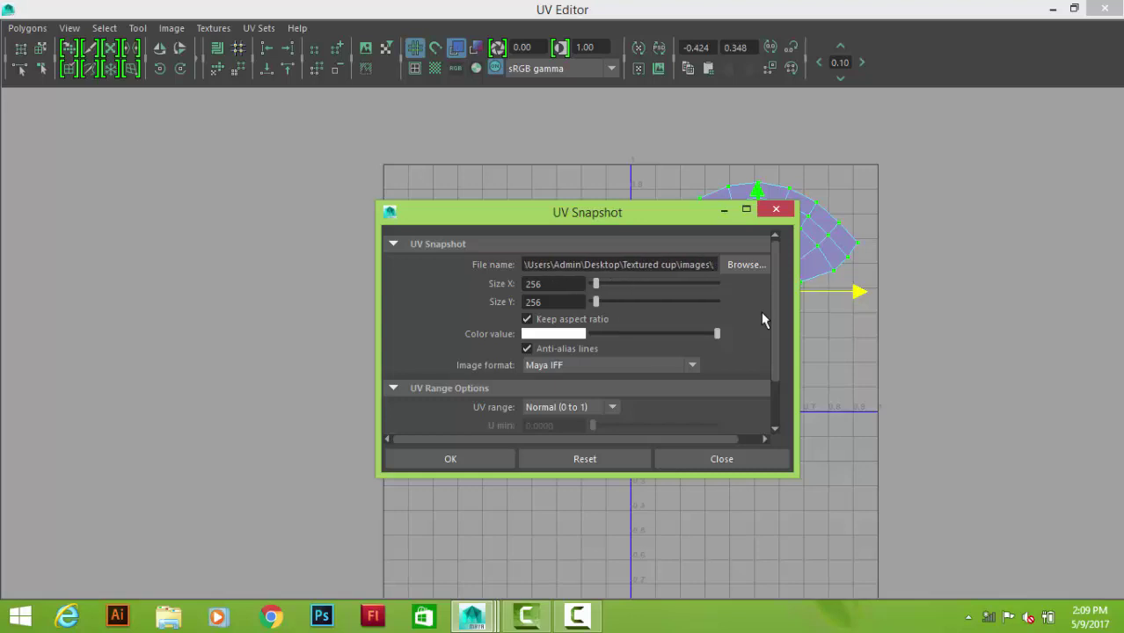
pyautogui.write('ref fi')
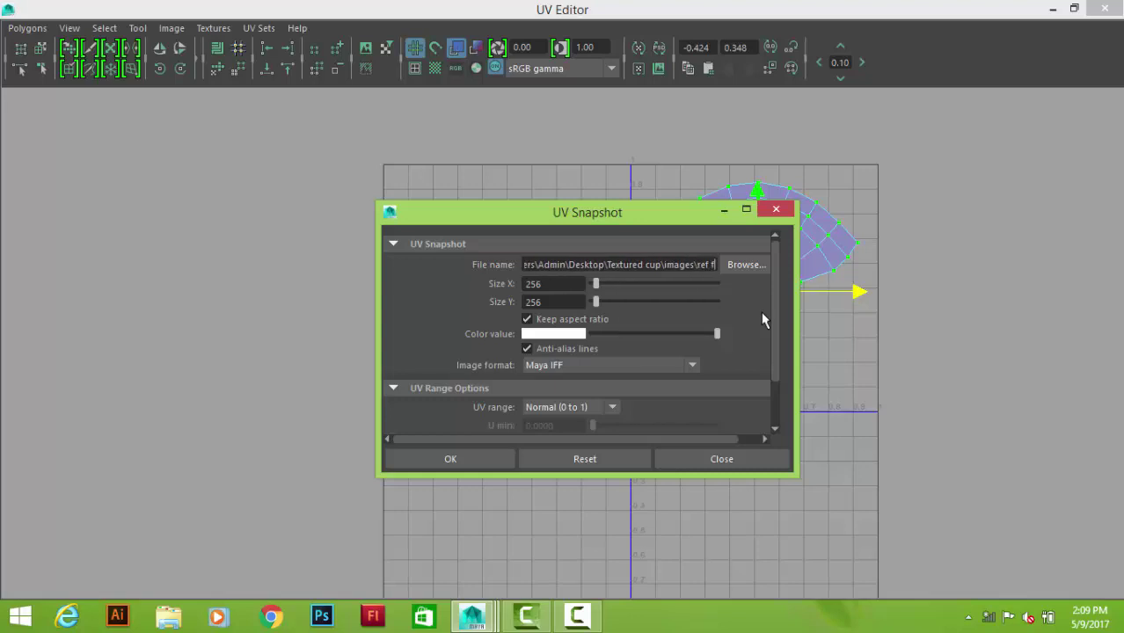
pyautogui.write('le')
pyautogui.press('BackSpace')
pyautogui.press('BackSpace')
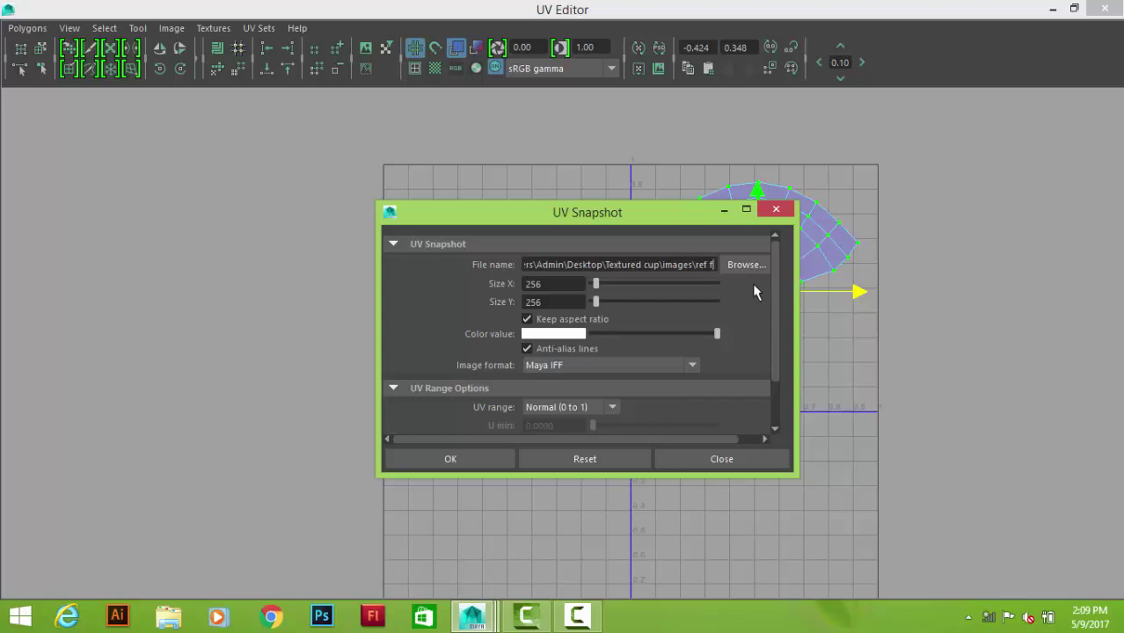
pyautogui.press('BackSpace')
pyautogui.press('BackSpace')
pyautogui.write('uvs')
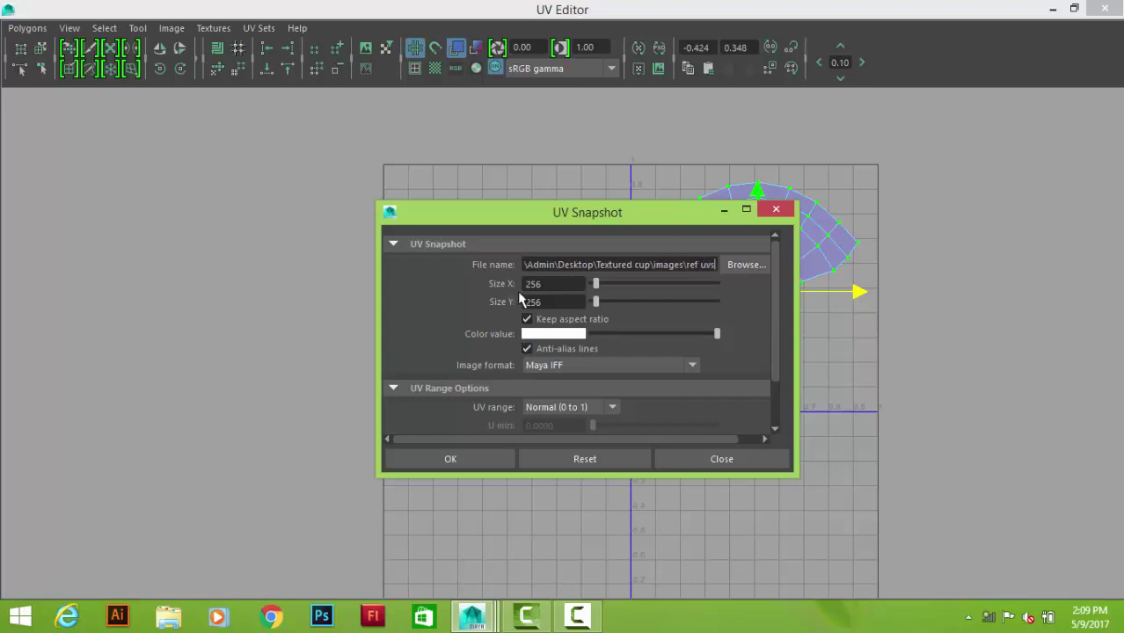
# Set the snapshot size to 1024 and the UV line colour to blue
pyautogui.click(525, 290)
pyautogui.write('4')
pyautogui.press('Tab')
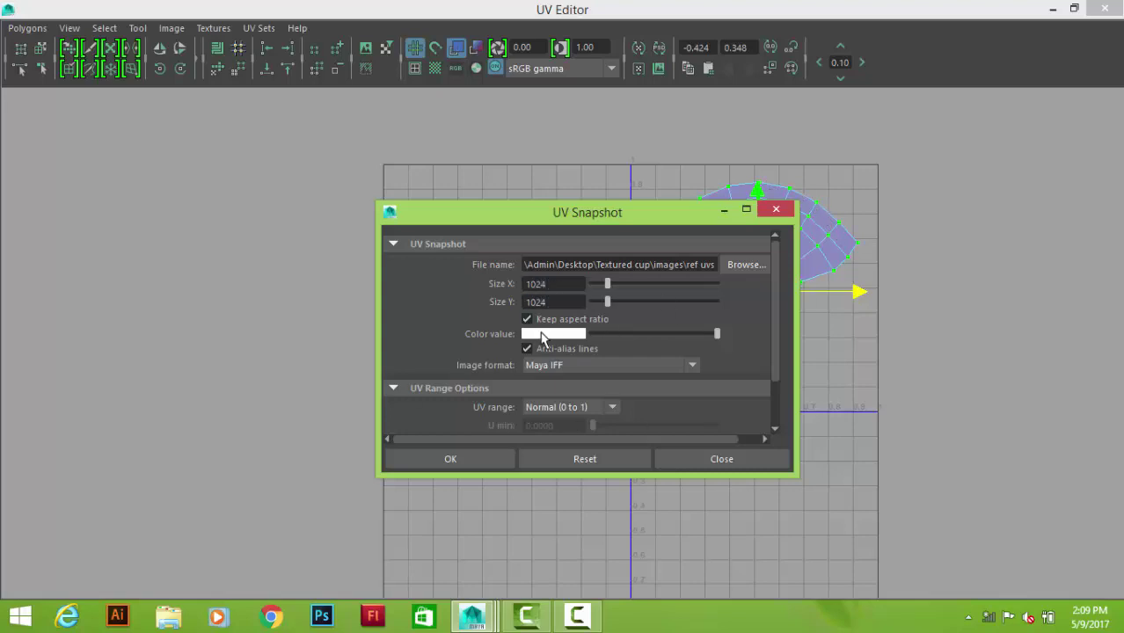
pyautogui.click(542, 336)
pyautogui.click(556, 290)
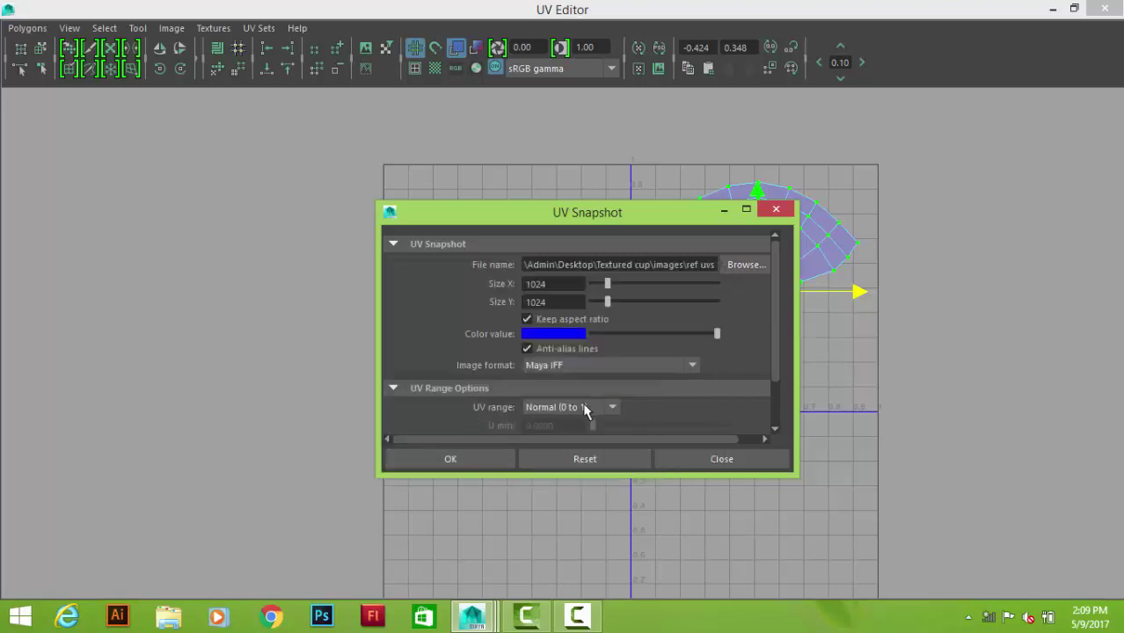
pyautogui.moveTo(627, 213); pyautogui.dragTo(258, 185)
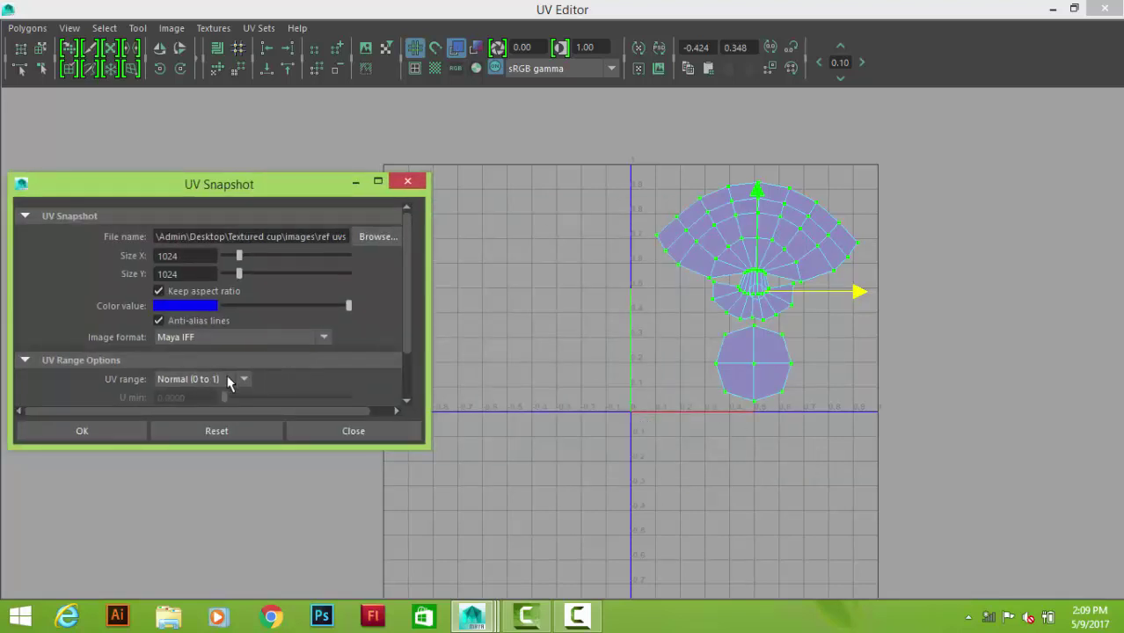
# Save the snapshot to the Desktop as 'ref uvss' and export it
pyautogui.click(377, 236)
pyautogui.click(40, 92)
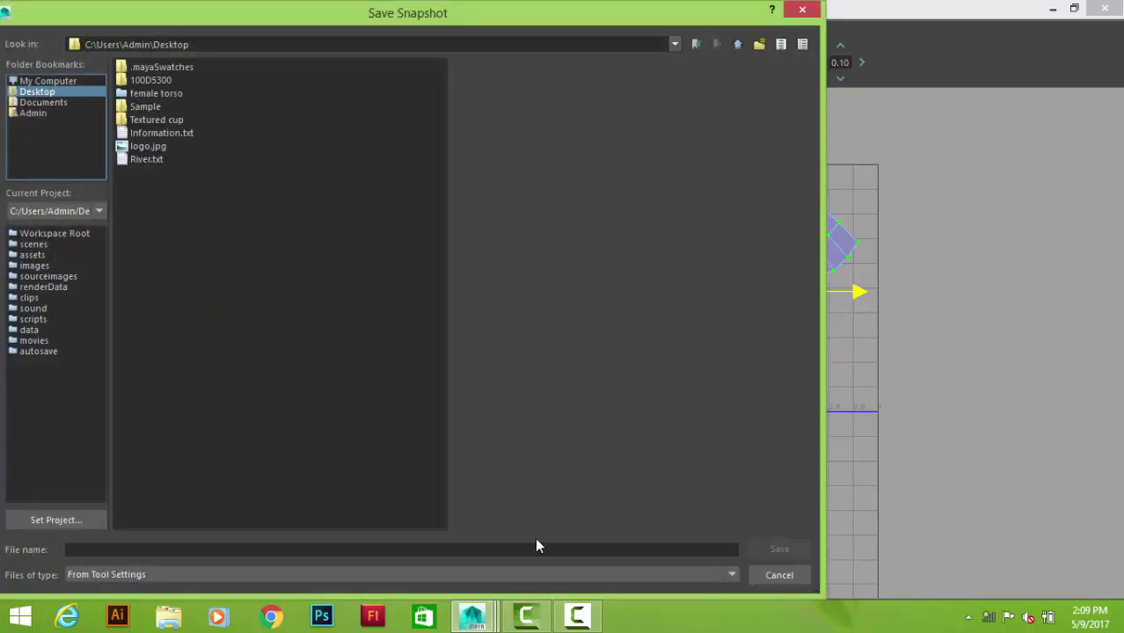
pyautogui.click(170, 552)
pyautogui.write('ref uvss')
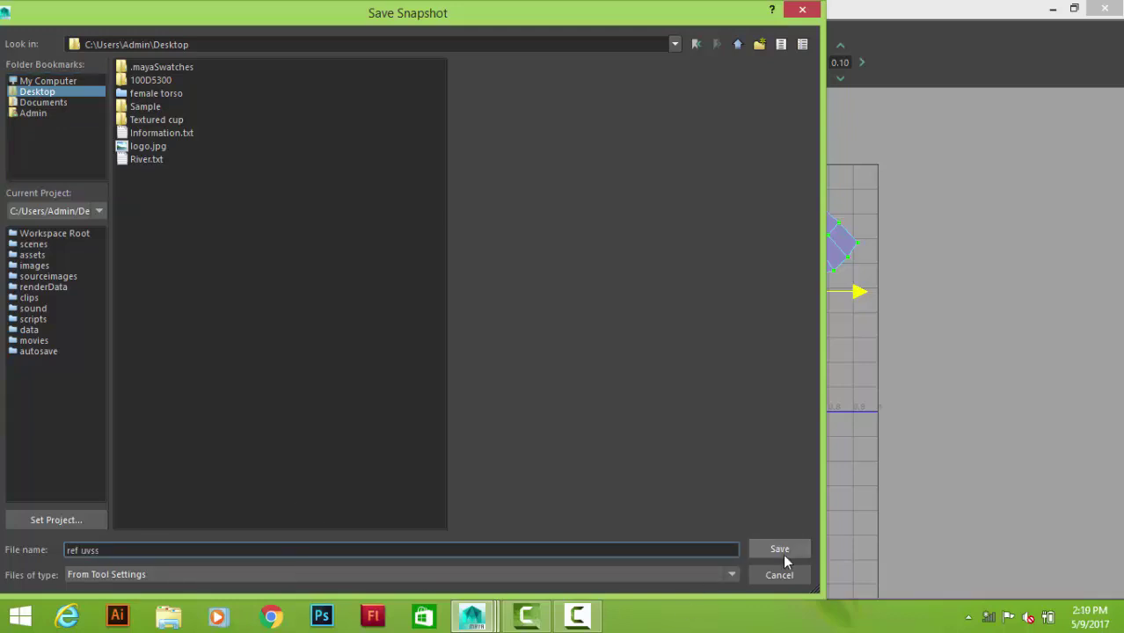
pyautogui.click(780, 550)
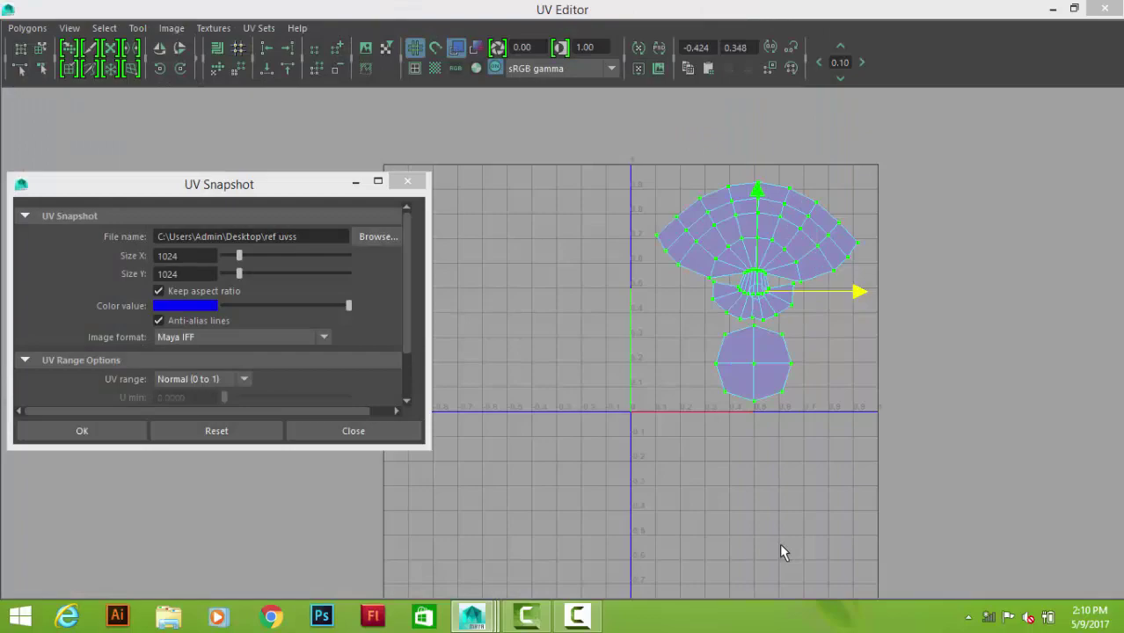
pyautogui.click(121, 429)
# Close the UV Editor, minimize Maya and Camtasia, and bring up the ref uvss file's desktop menu
pyautogui.click(1105, 8)
pyautogui.click(1052, 8)
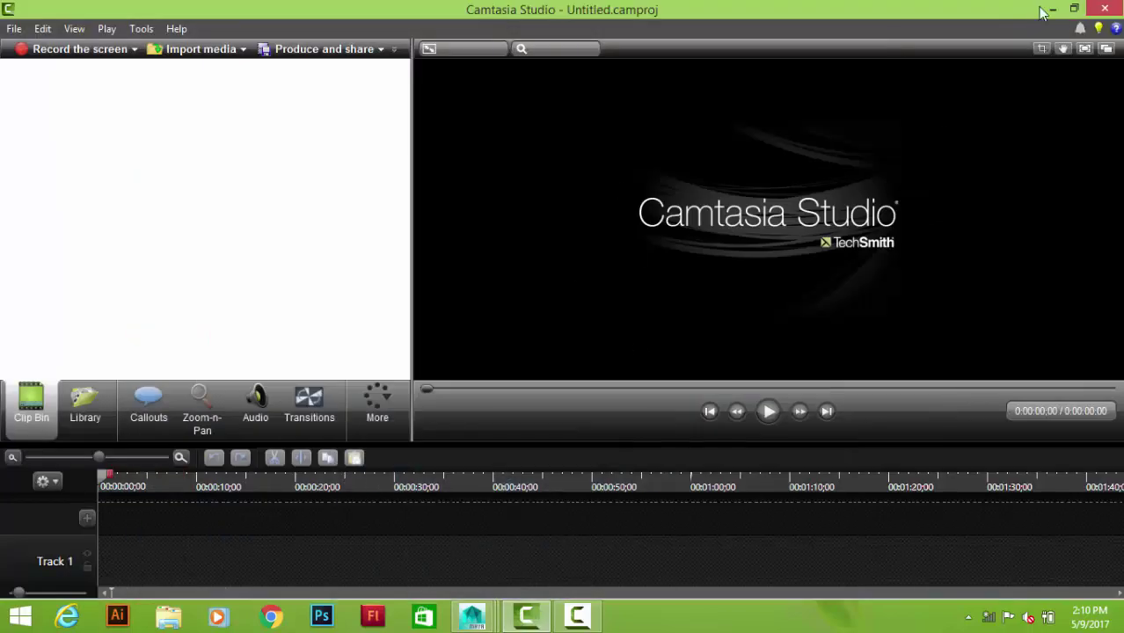
pyautogui.click(1051, 9)
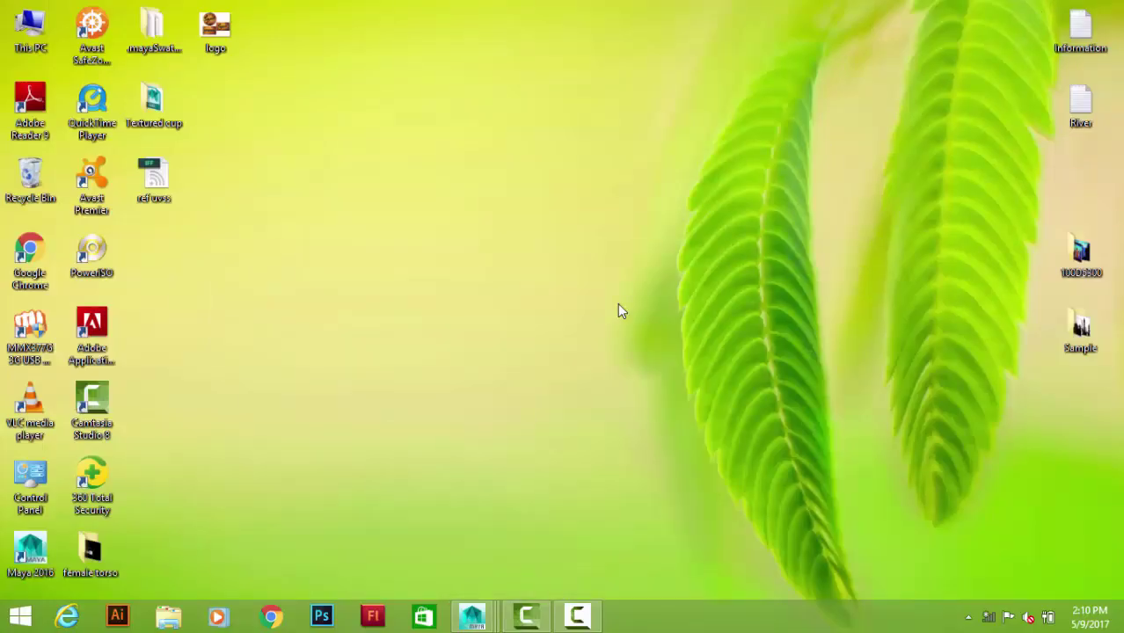
pyautogui.click(153, 169)
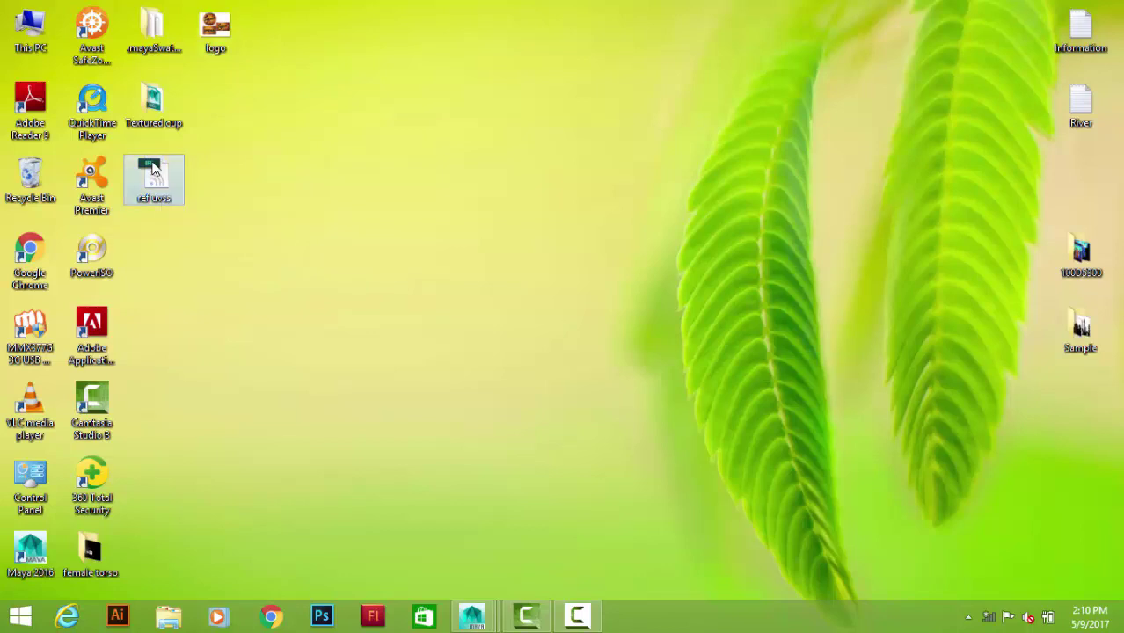
pyautogui.rightClick(153, 169)
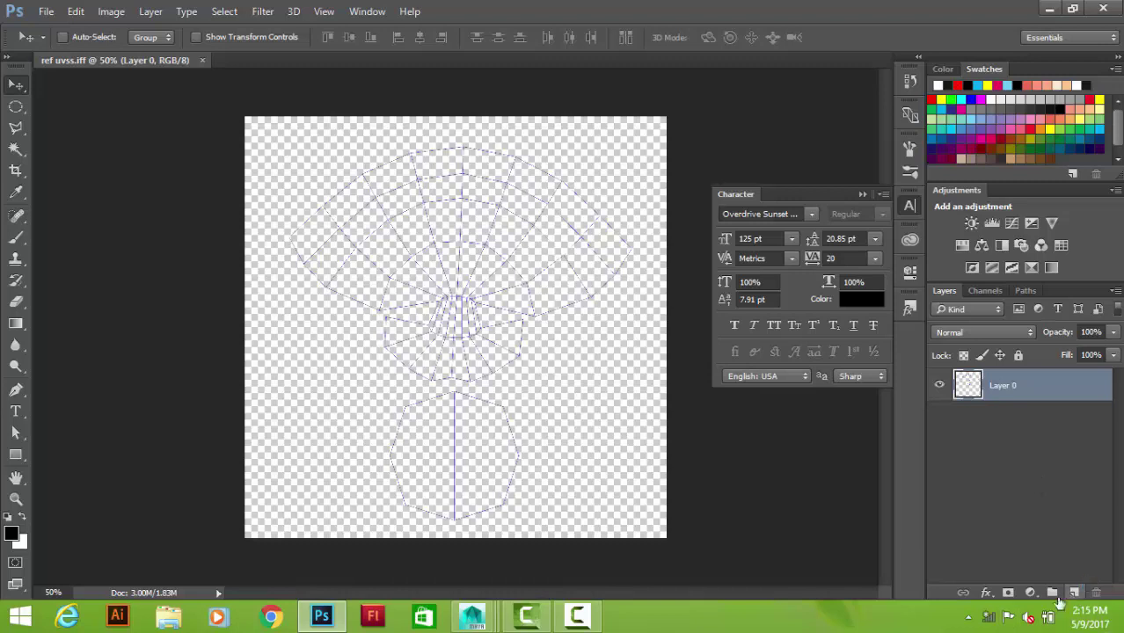
# Add a new empty layer and name it bg
pyautogui.click(1070, 594)
pyautogui.doubleClick(1003, 385)
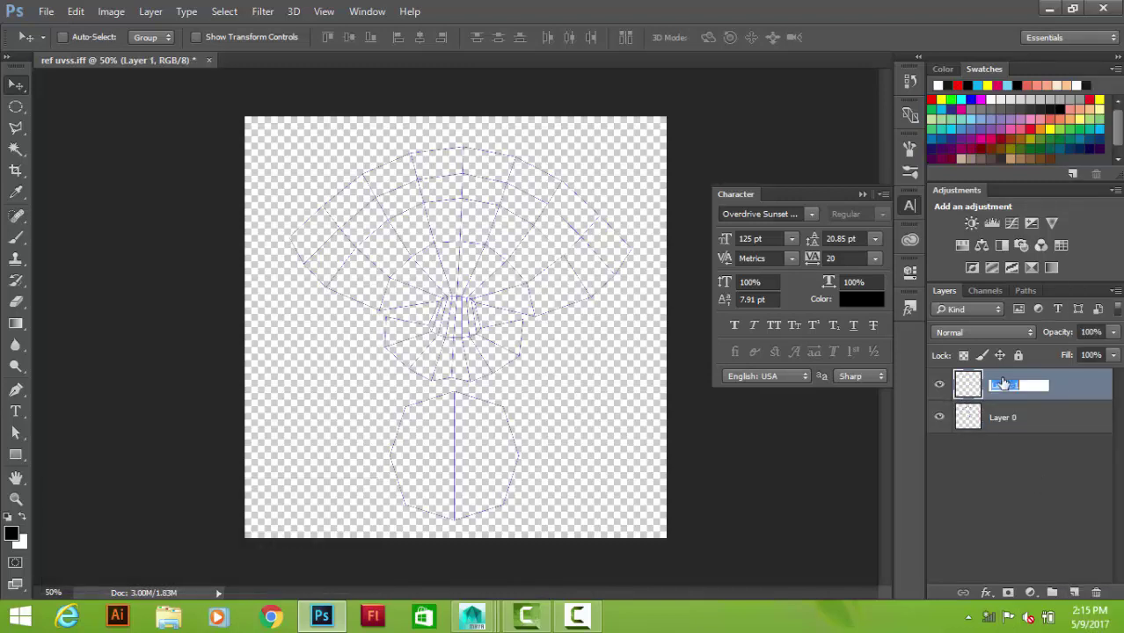
pyautogui.write('bg')
pyautogui.press('Return')
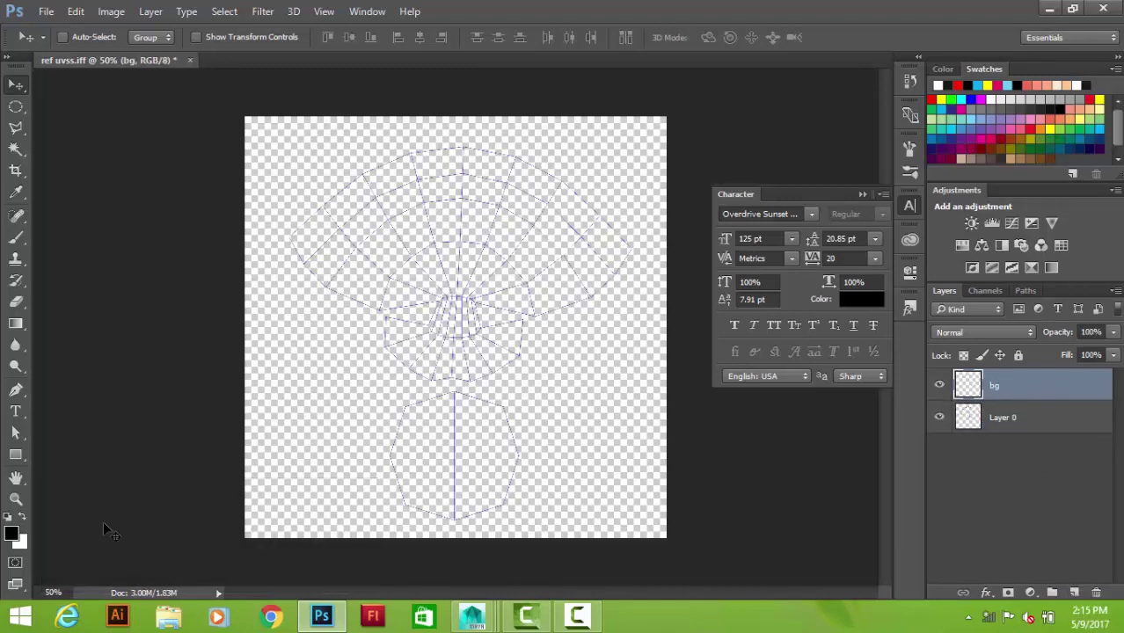
# Fill the bg layer with dark red and move it below the UV wireframe layer
pyautogui.click(17, 537)
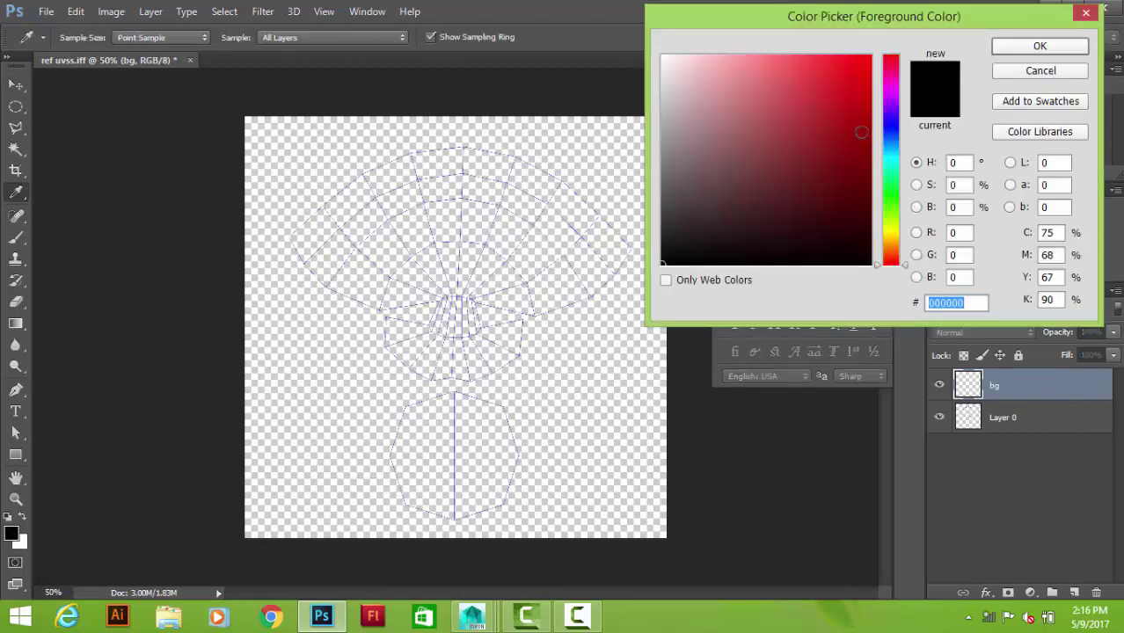
pyautogui.click(867, 132)
pyautogui.click(1065, 44)
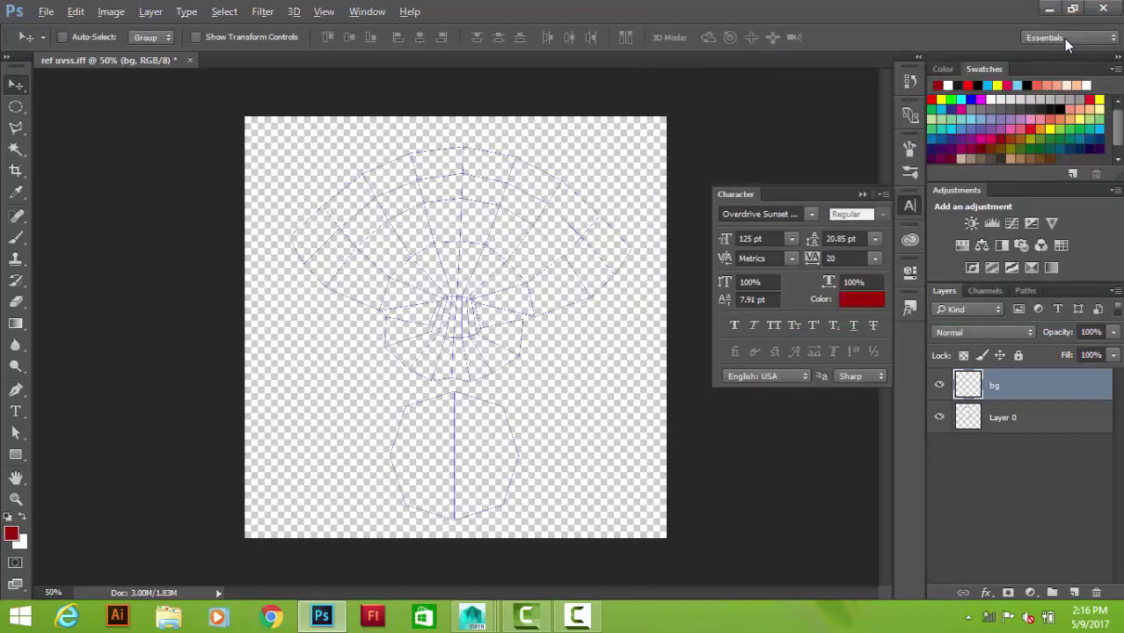
pyautogui.hotkey('alt', 'BackSpace')
pyautogui.hotkey('ctrl', '[')
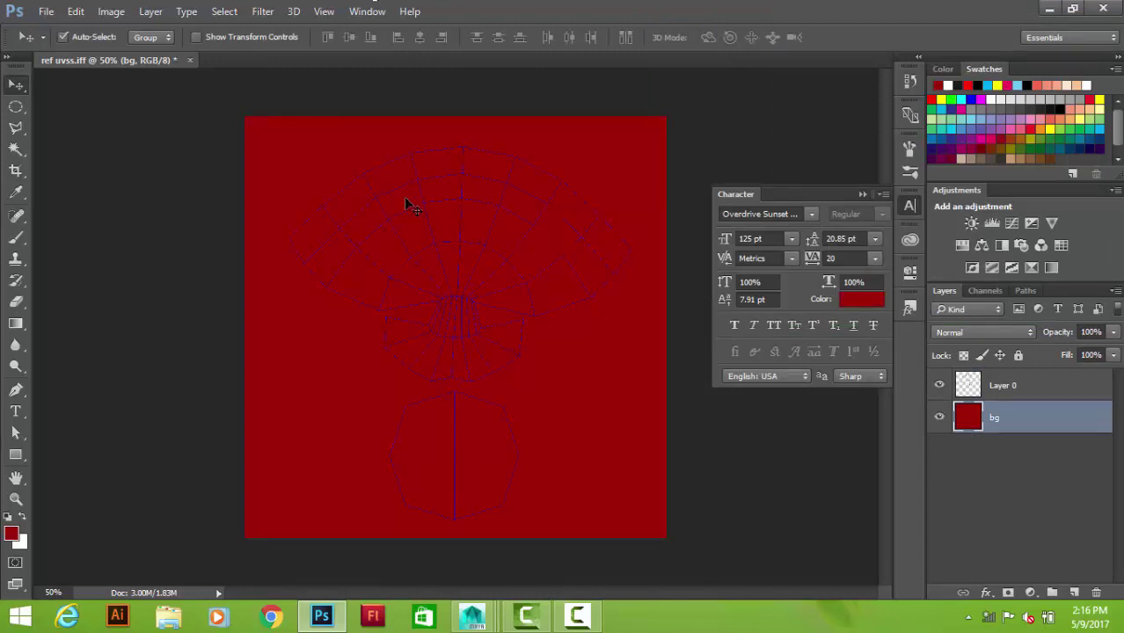
pyautogui.keyDown('alt'); pyautogui.scroll(3, 404, 196); pyautogui.keyUp('alt')
pyautogui.scroll(2, 440, 422)
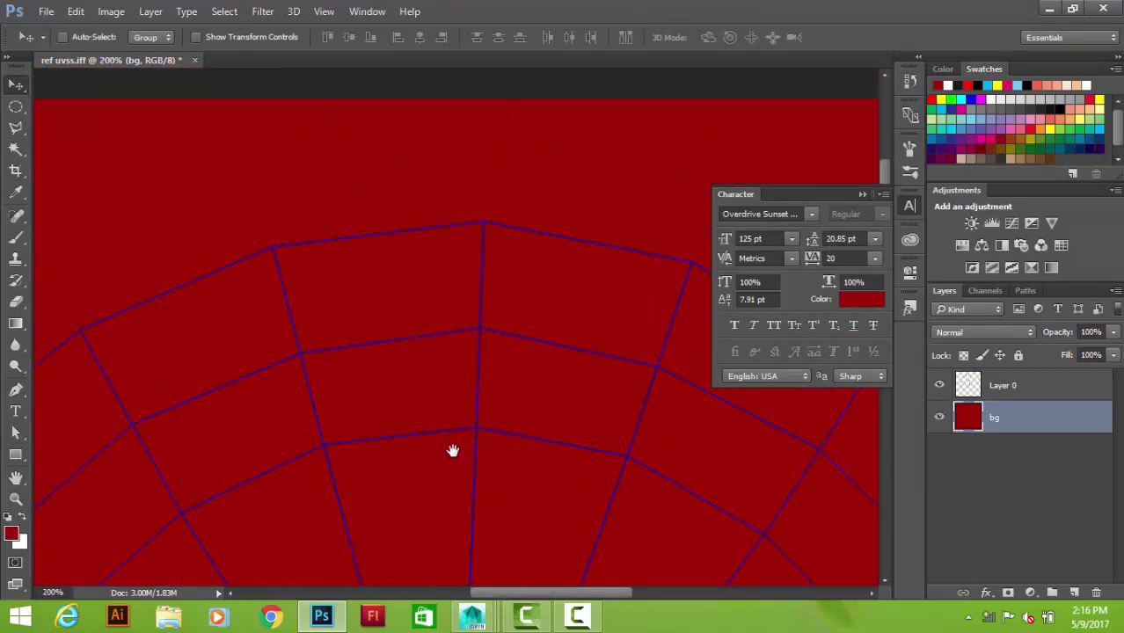
pyautogui.scroll(2, 582, 361)
pyautogui.keyDown('alt'); pyautogui.scroll(-4, 581, 361); pyautogui.keyUp('alt')
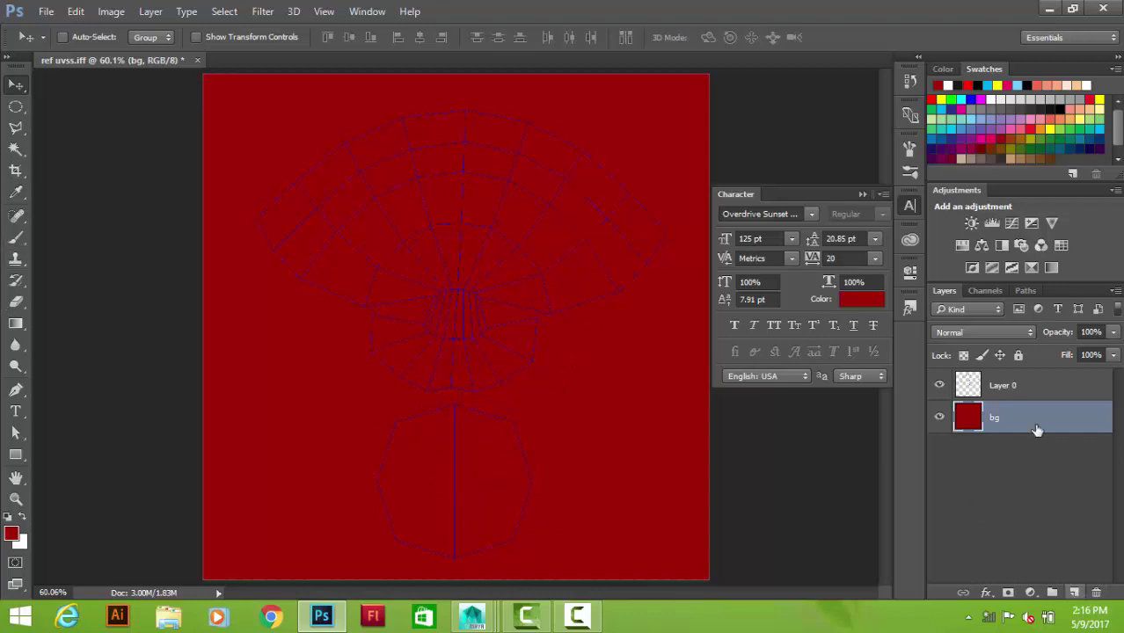
# Add a new layer named dp above the wireframe Layer 0
pyautogui.click(1006, 391)
pyautogui.click(1075, 593)
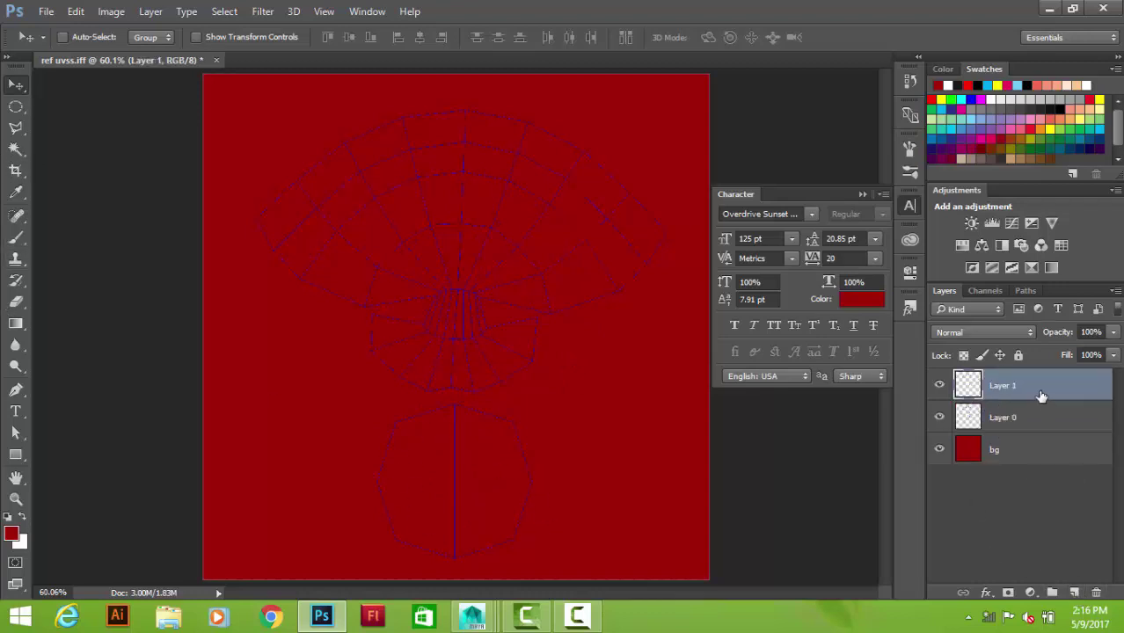
pyautogui.doubleClick(1006, 386)
pyautogui.write('dp')
pyautogui.press('Return')
# With the Polygonal Lasso, outline the top and right side of the UV fan
pyautogui.click(18, 131)
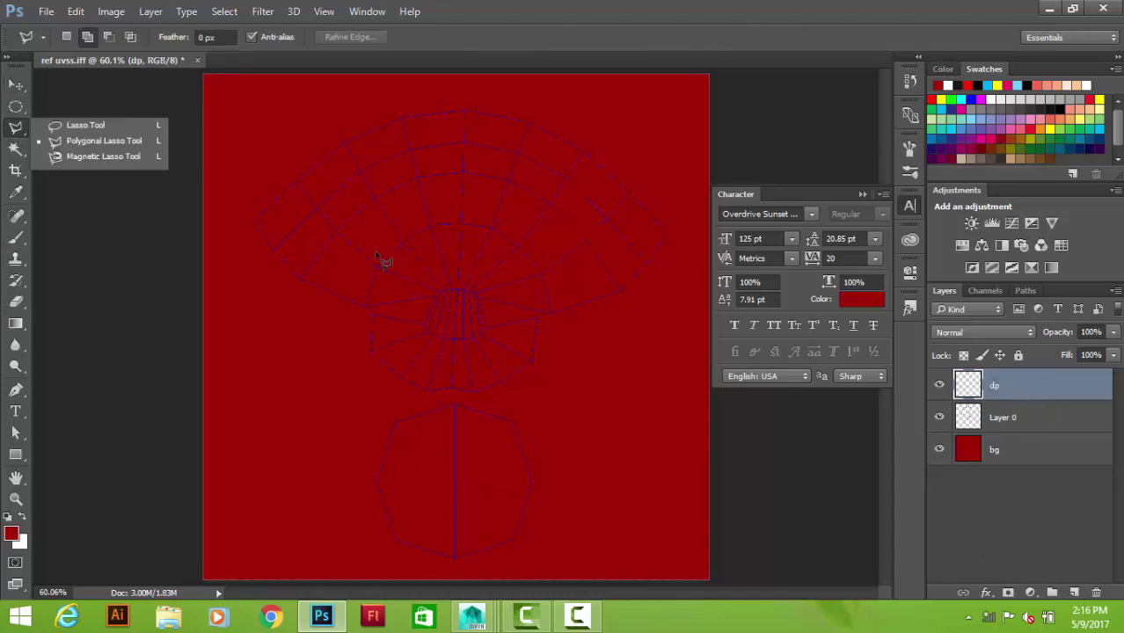
pyautogui.hotkey('ctrl', '+')
pyautogui.hotkey('ctrl', '+')
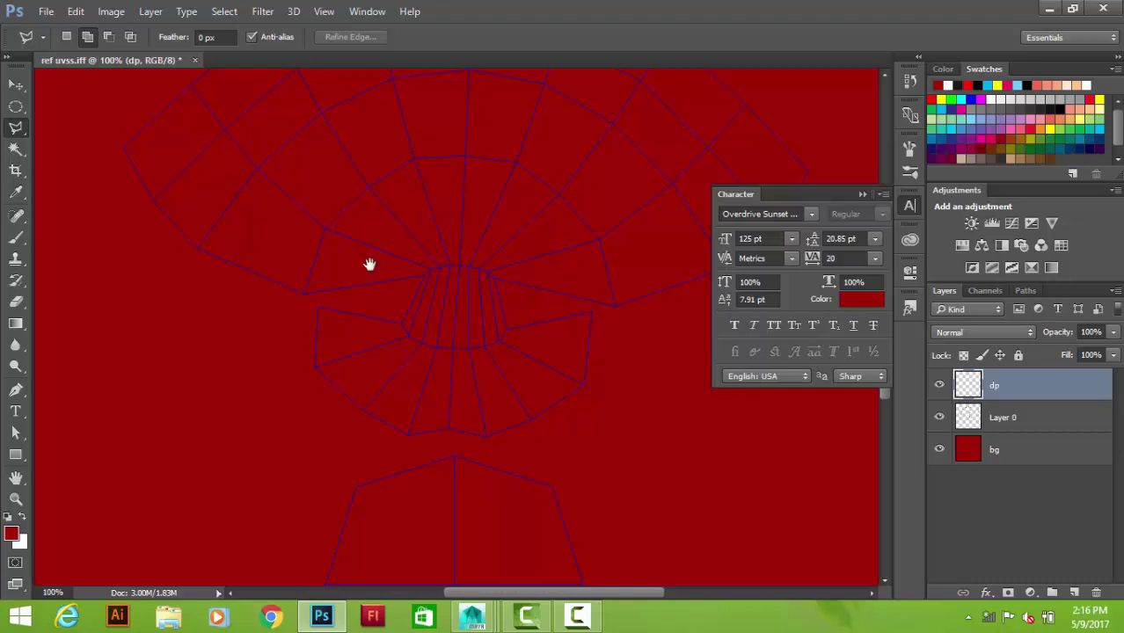
pyautogui.moveTo(369, 265); pyautogui.dragTo(351, 362)
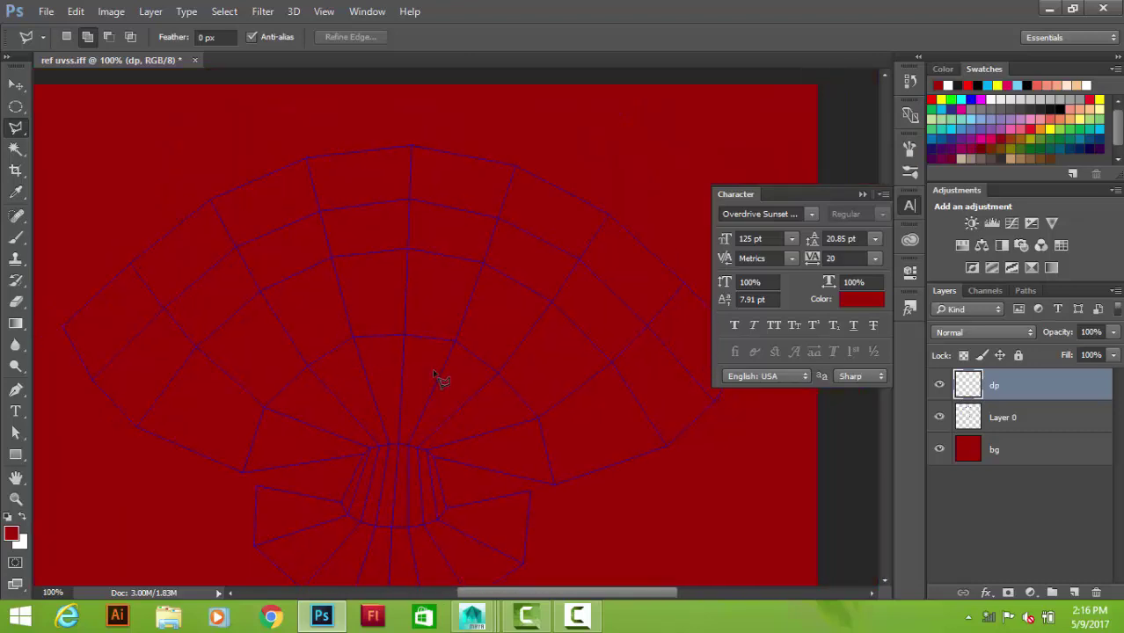
pyautogui.hotkey('ctrl', '-')
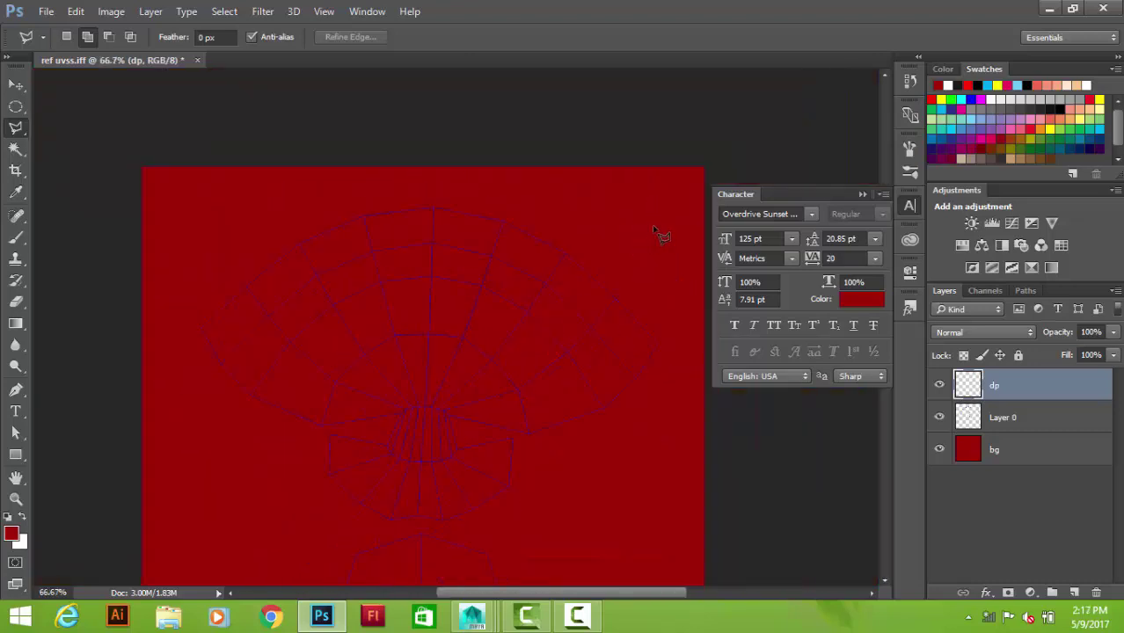
pyautogui.click(655, 228)
pyautogui.press('Escape')
pyautogui.click(194, 315)
pyautogui.click(272, 233)
pyautogui.click(402, 194)
pyautogui.click(539, 220)
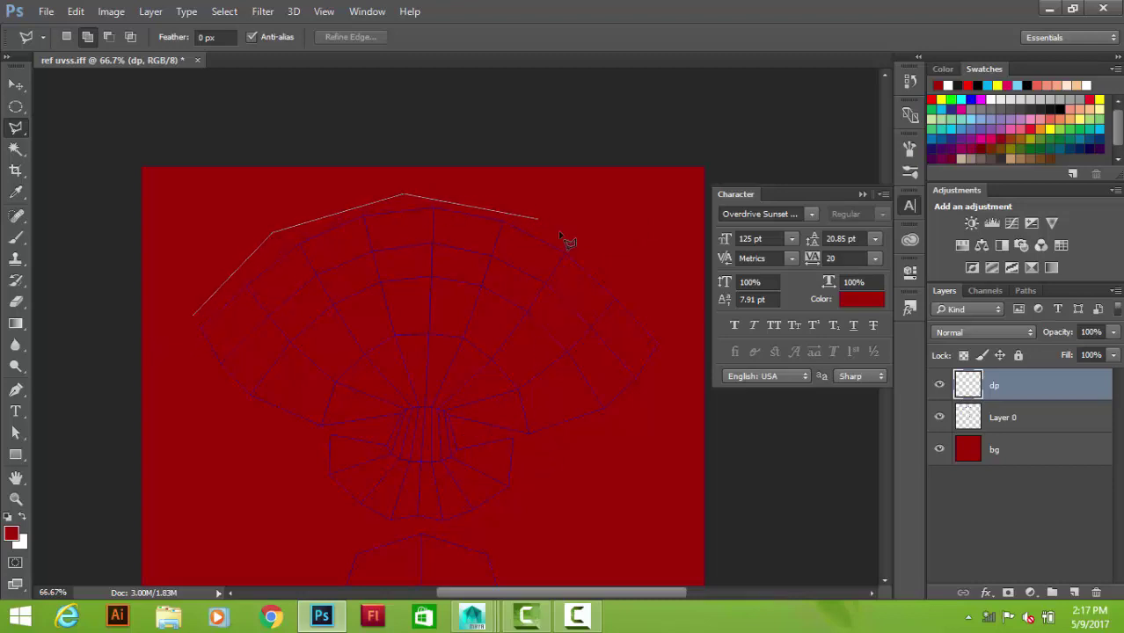
pyautogui.click(648, 298)
pyautogui.click(677, 373)
pyautogui.click(578, 434)
pyautogui.click(519, 461)
pyautogui.click(513, 528)
# Trace around the goblet's lower shape and close the selection around the whole outline
pyautogui.moveTo(501, 567); pyautogui.dragTo(469, 415)
pyautogui.click(501, 508)
pyautogui.click(466, 556)
pyautogui.click(354, 570)
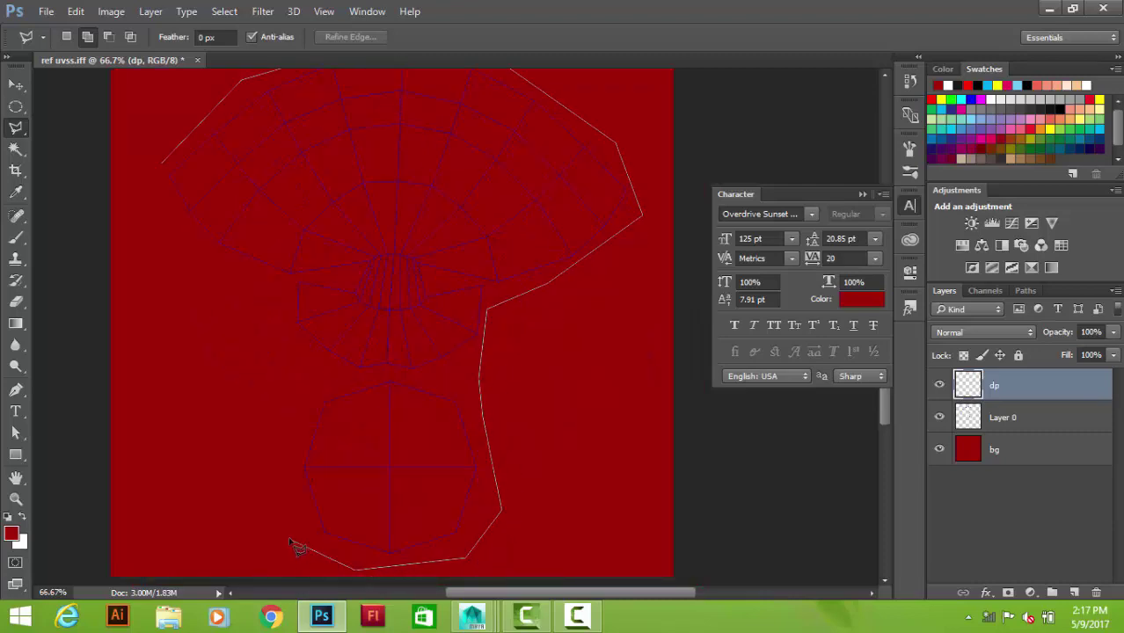
pyautogui.click(289, 526)
pyautogui.click(280, 431)
pyautogui.click(290, 374)
pyautogui.click(158, 230)
pyautogui.click(139, 187)
pyautogui.click(161, 164)
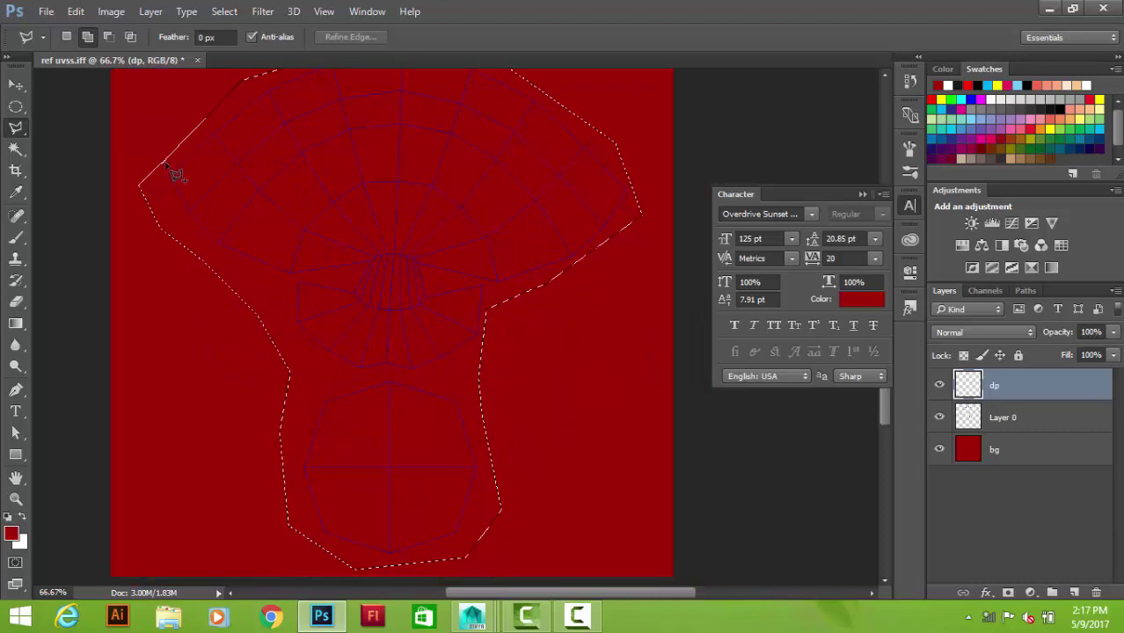
# Fill the selection with teal, deselect, and lower the dp layer opacity to 25%
pyautogui.click(10, 534)
pyautogui.moveTo(888, 189); pyautogui.dragTo(888, 169)
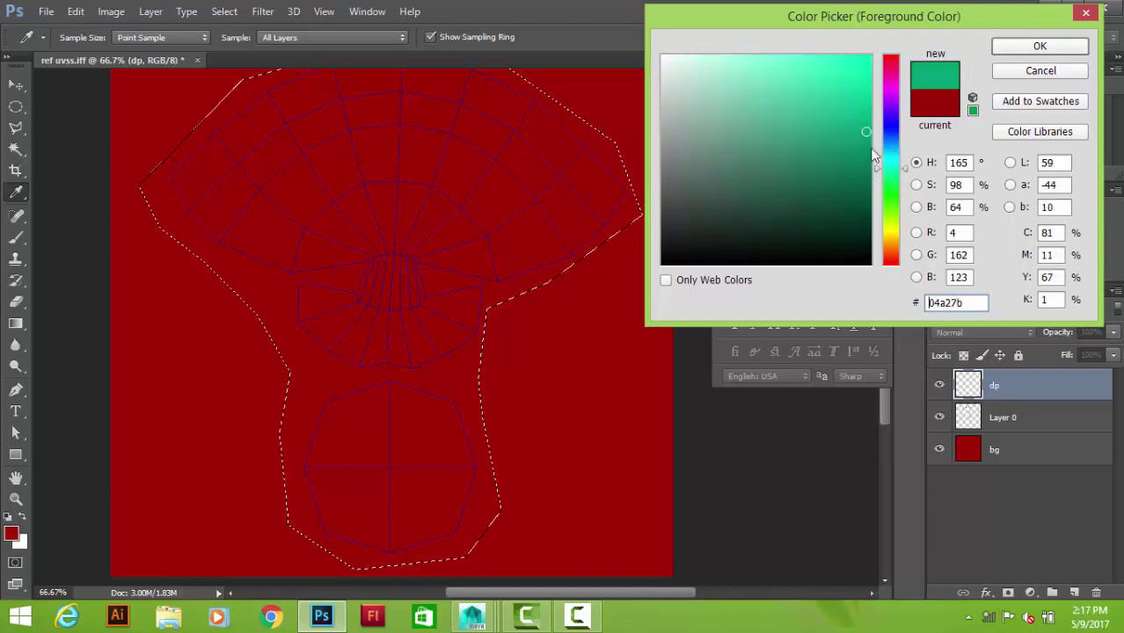
pyautogui.click(844, 69)
pyautogui.click(1034, 45)
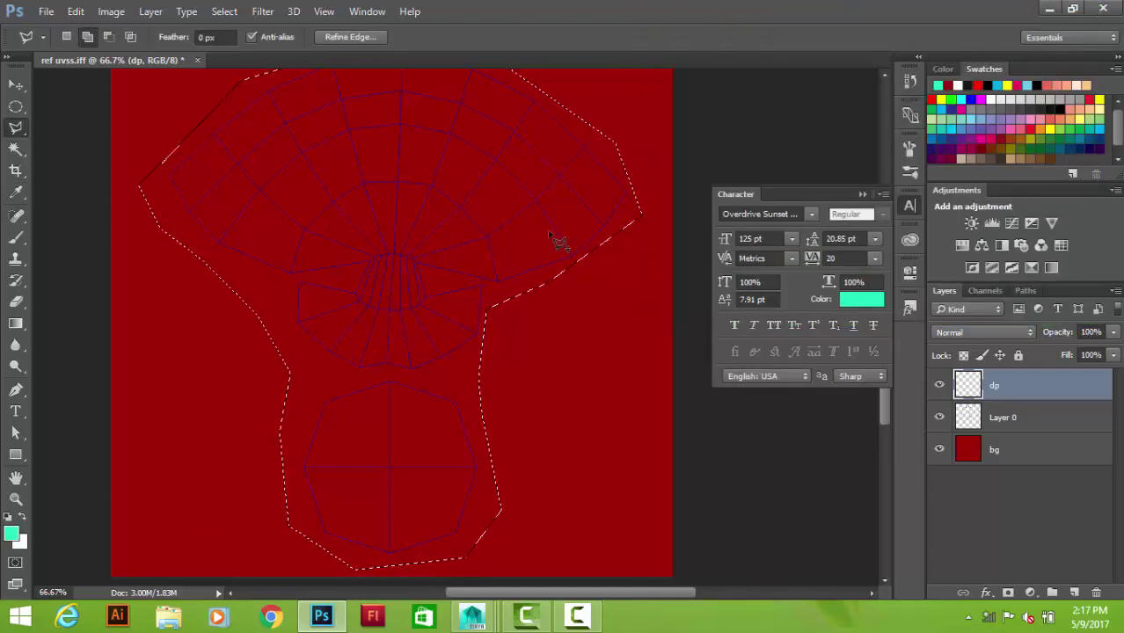
pyautogui.hotkey('alt', 'BackSpace')
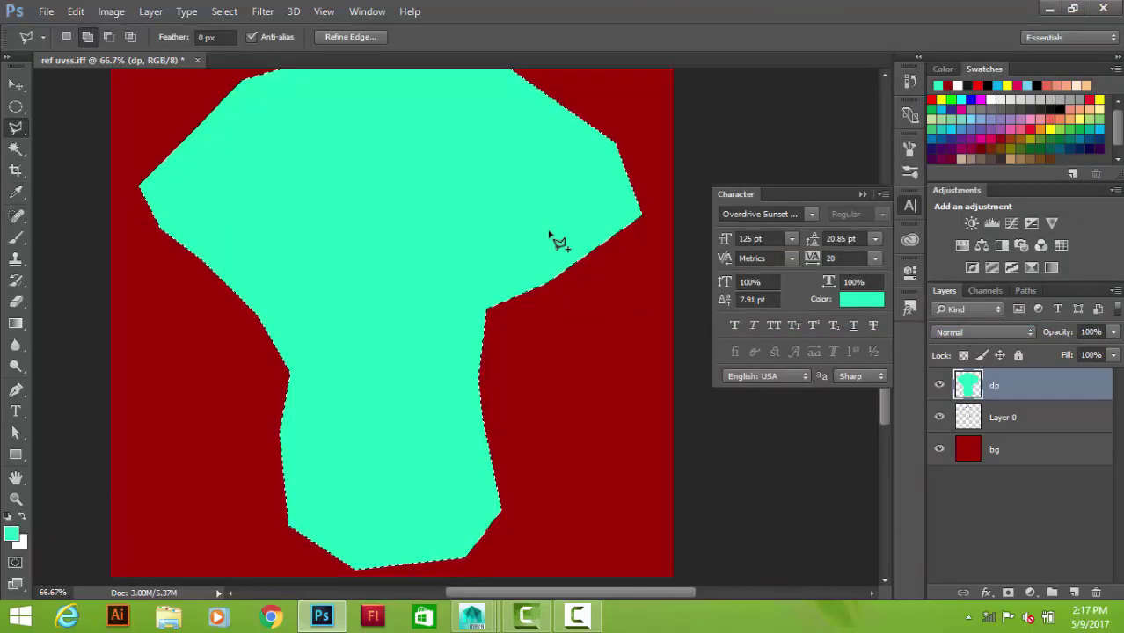
pyautogui.hotkey('ctrl', 'd')
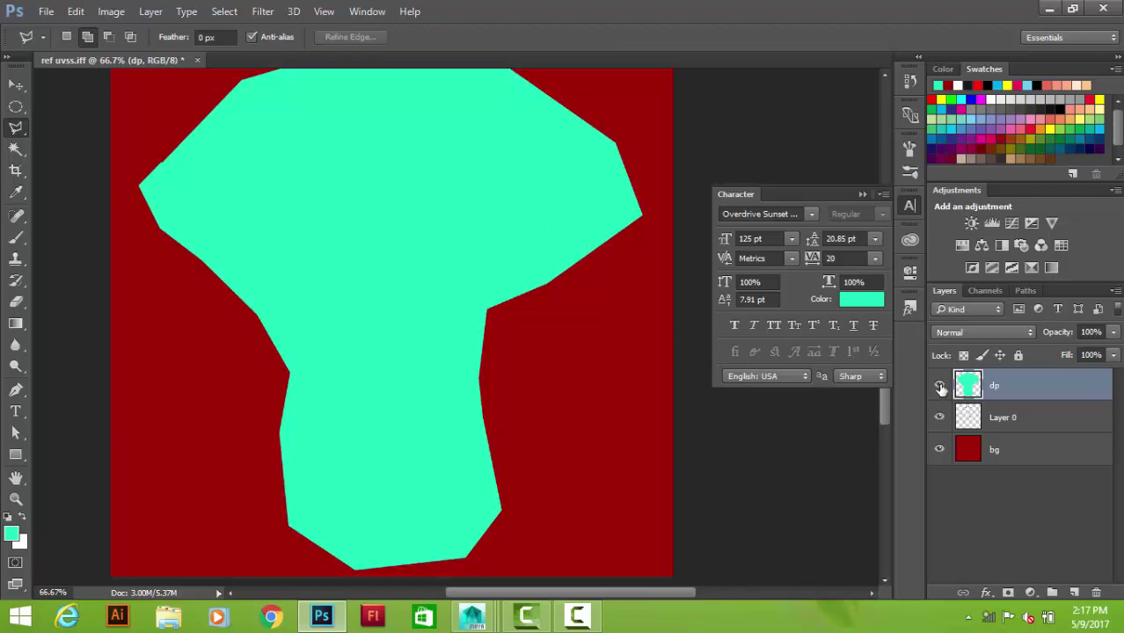
pyautogui.click(1111, 332)
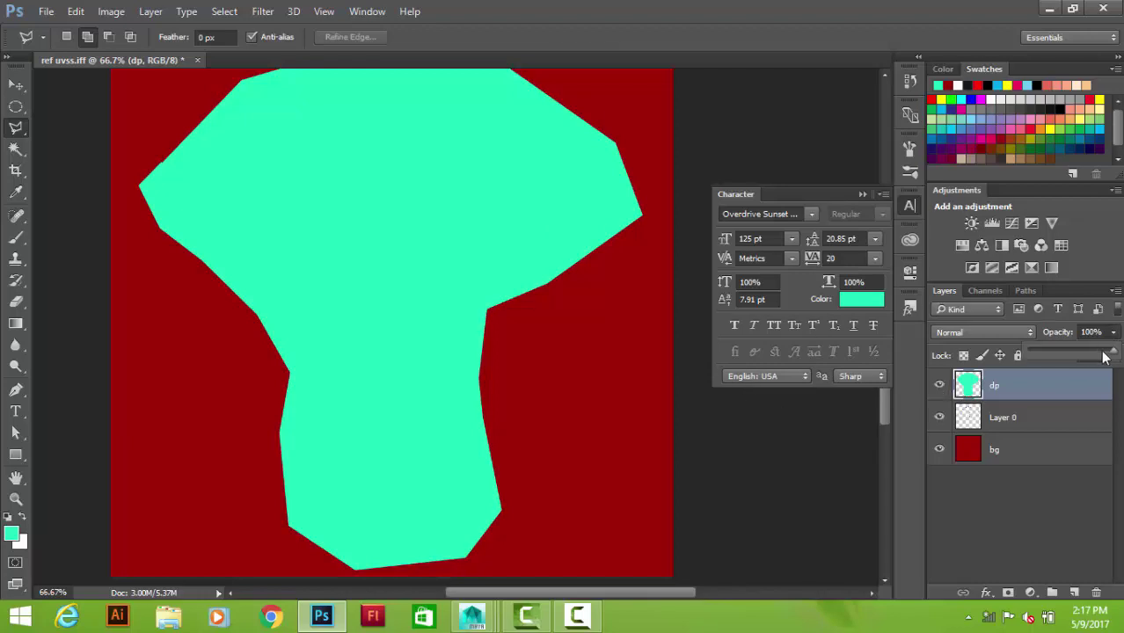
pyautogui.moveTo(1106, 356); pyautogui.dragTo(1081, 354)
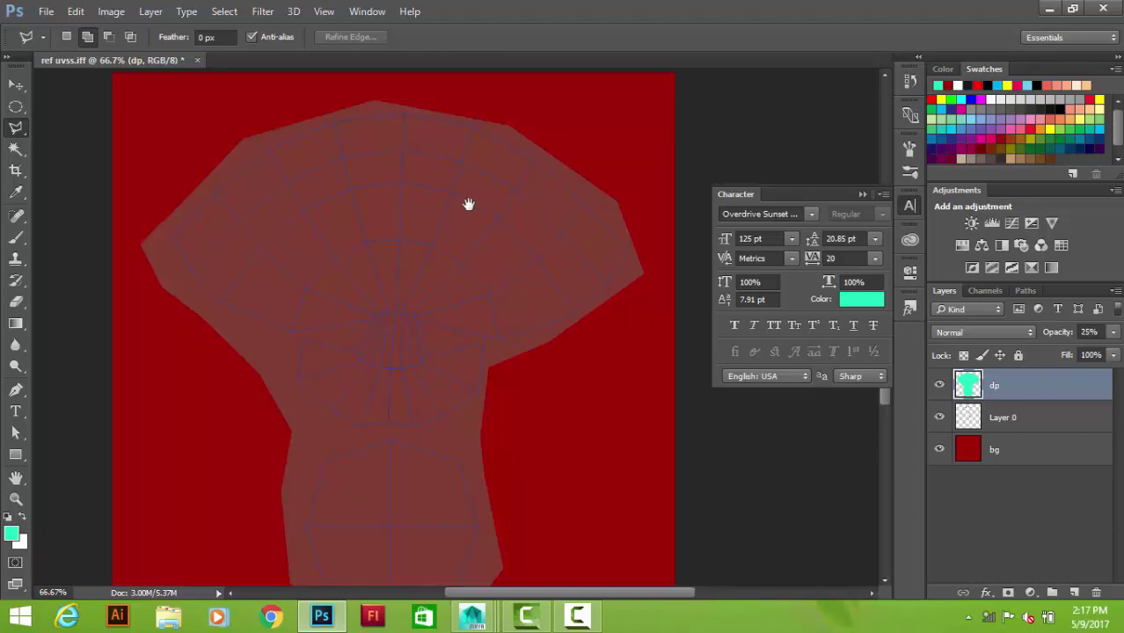
# Add a new layer above dp and outline the outer edge of the curved band
pyautogui.click(1074, 593)
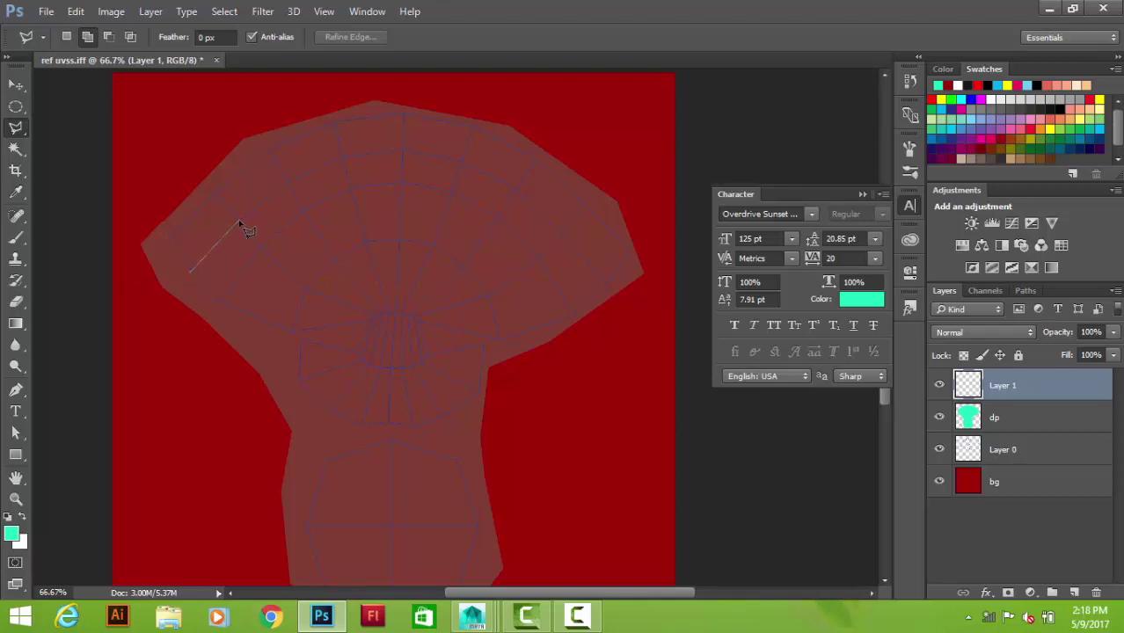
pyautogui.click(285, 180)
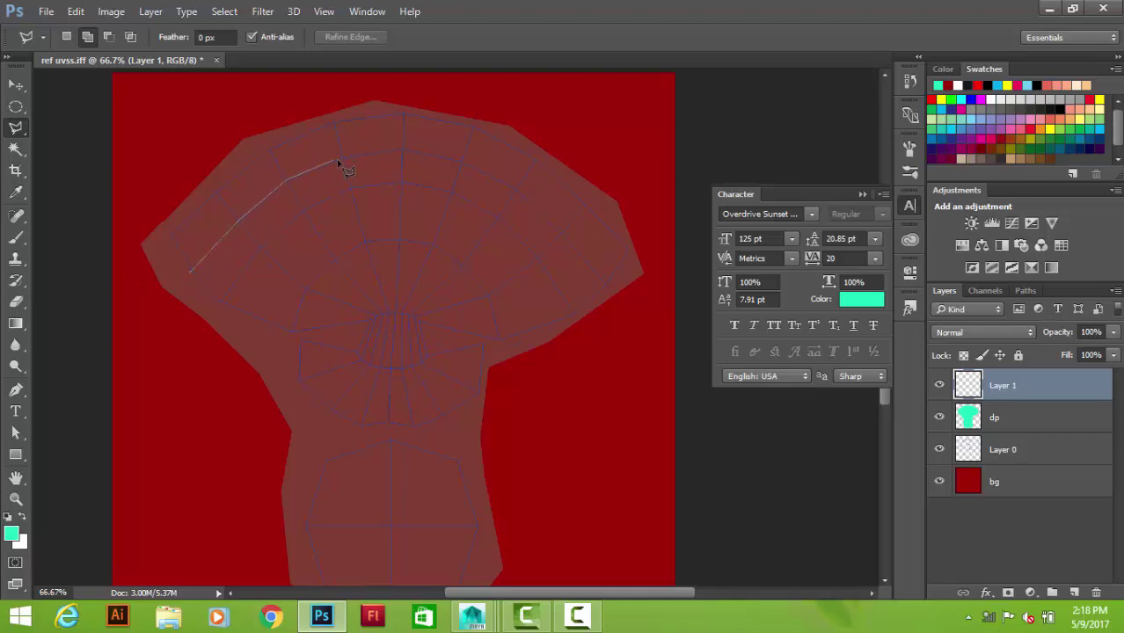
pyautogui.click(403, 147)
pyautogui.click(461, 162)
pyautogui.click(519, 190)
pyautogui.click(573, 239)
pyautogui.click(617, 299)
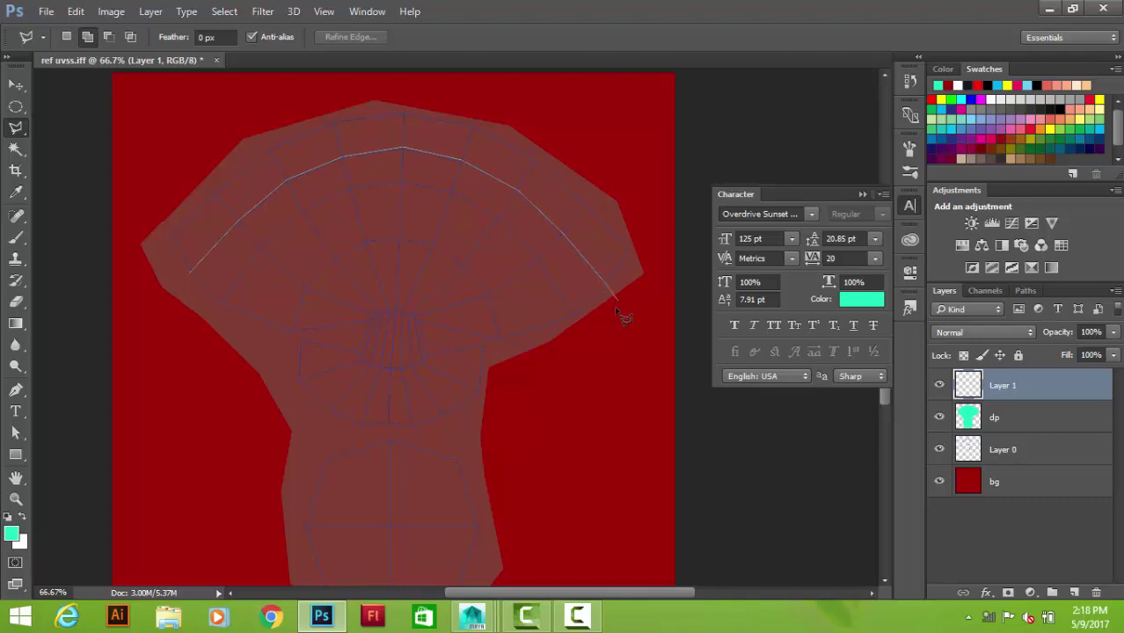
# Trace the band's inner edge and close the selection
pyautogui.click(576, 330)
pyautogui.click(499, 340)
pyautogui.click(490, 294)
pyautogui.click(305, 289)
pyautogui.click(293, 332)
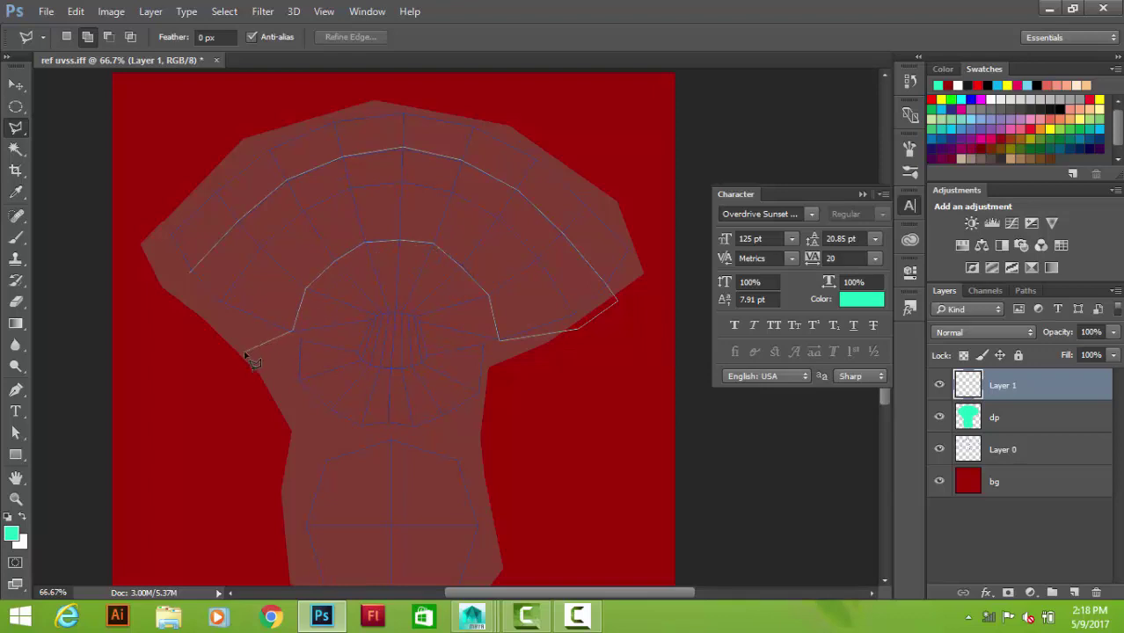
pyautogui.click(240, 350)
pyautogui.click(154, 307)
pyautogui.click(188, 272)
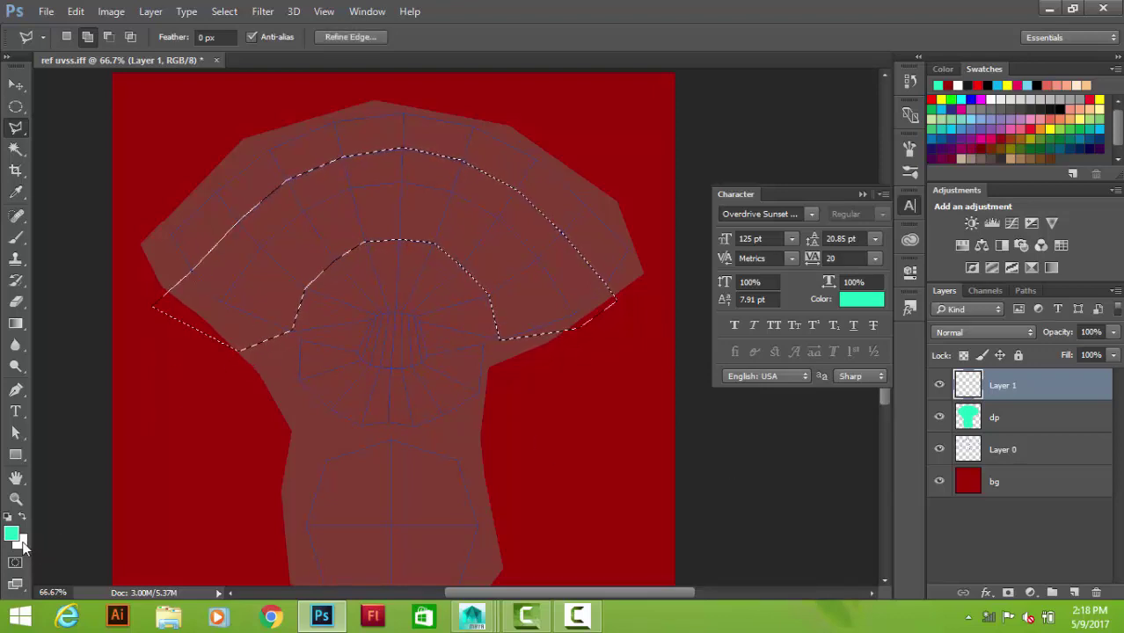
# Fill the band selection with white and deselect
pyautogui.press('x')
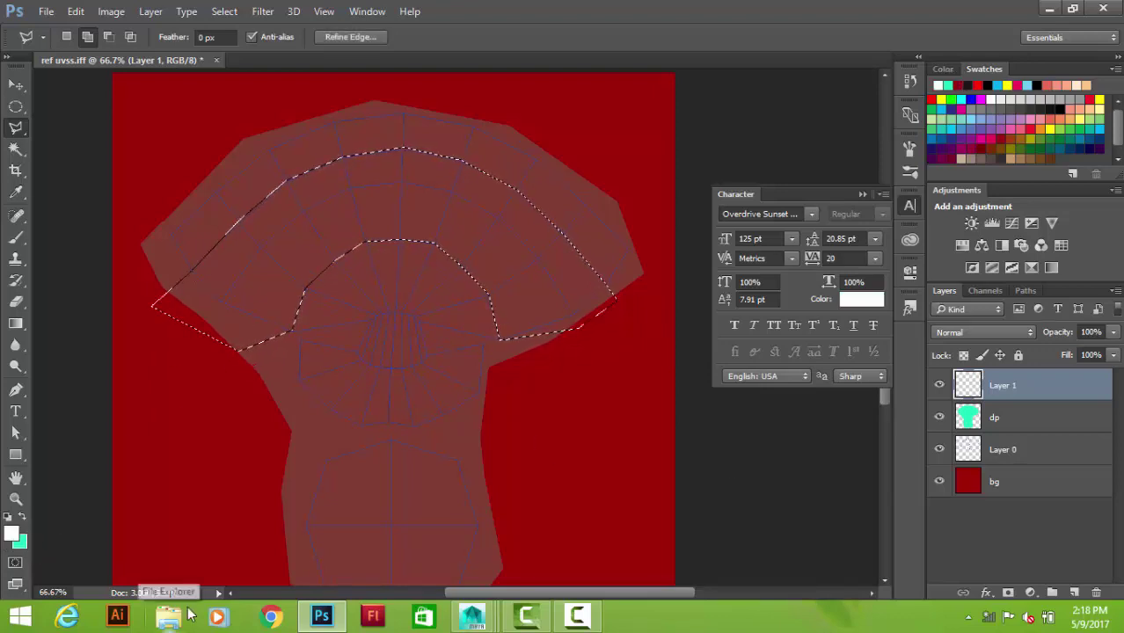
pyautogui.hotkey('alt', 'BackSpace')
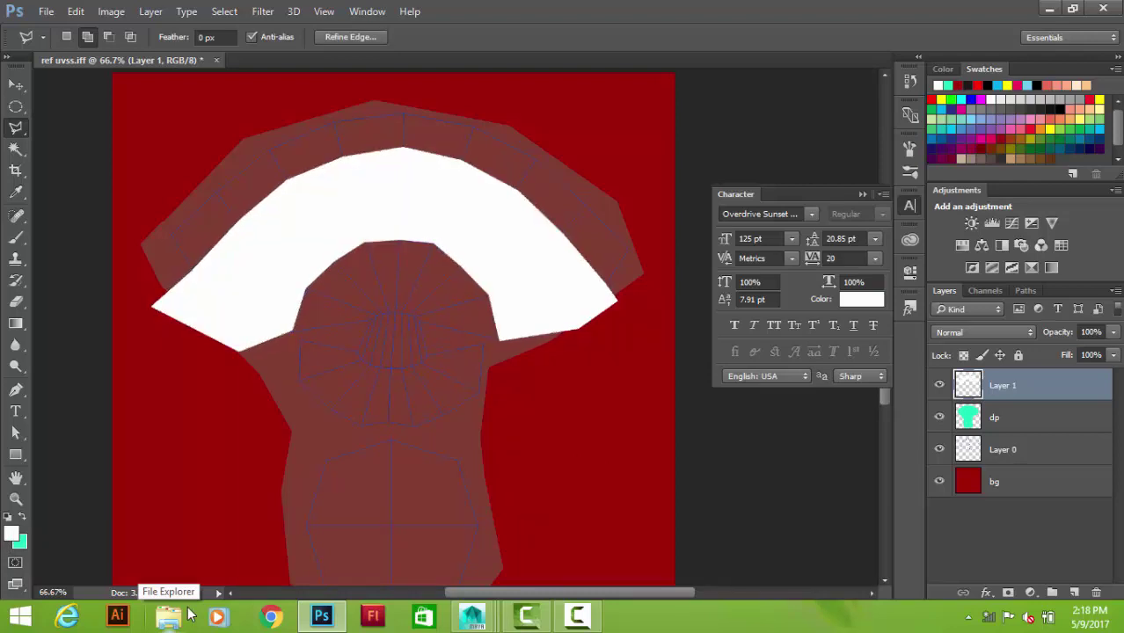
pyautogui.hotkey('ctrl', 'd')
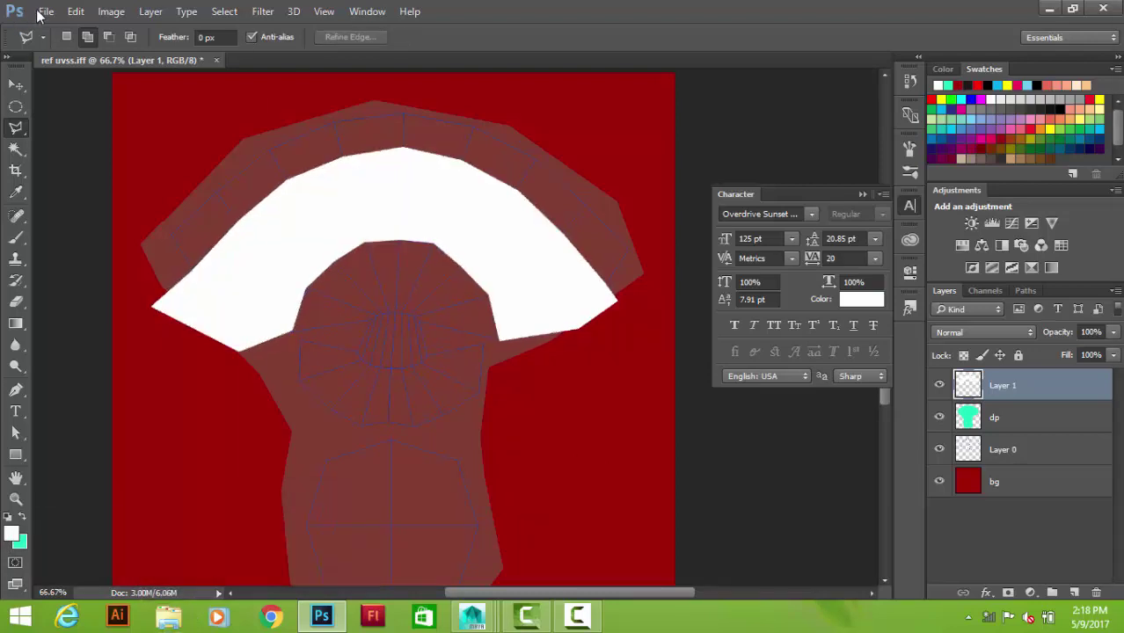
# Save the texture as ref uvss.psd in Photoshop format on the Desktop
pyautogui.click(46, 12)
pyautogui.press('Escape')
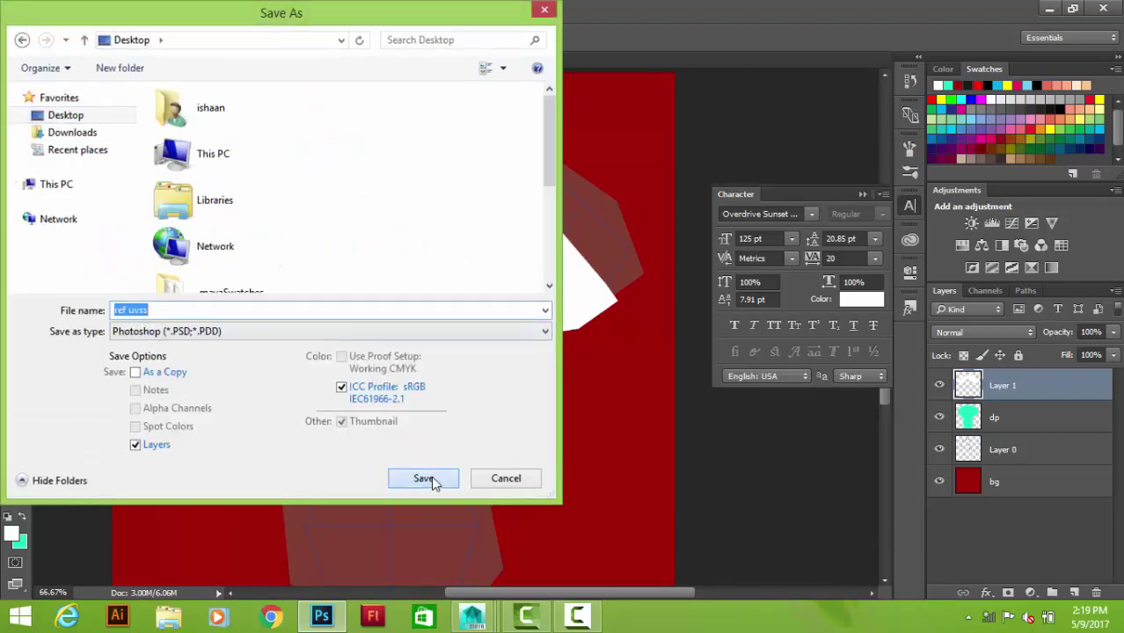
pyautogui.click(431, 476)
pyautogui.click(755, 183)
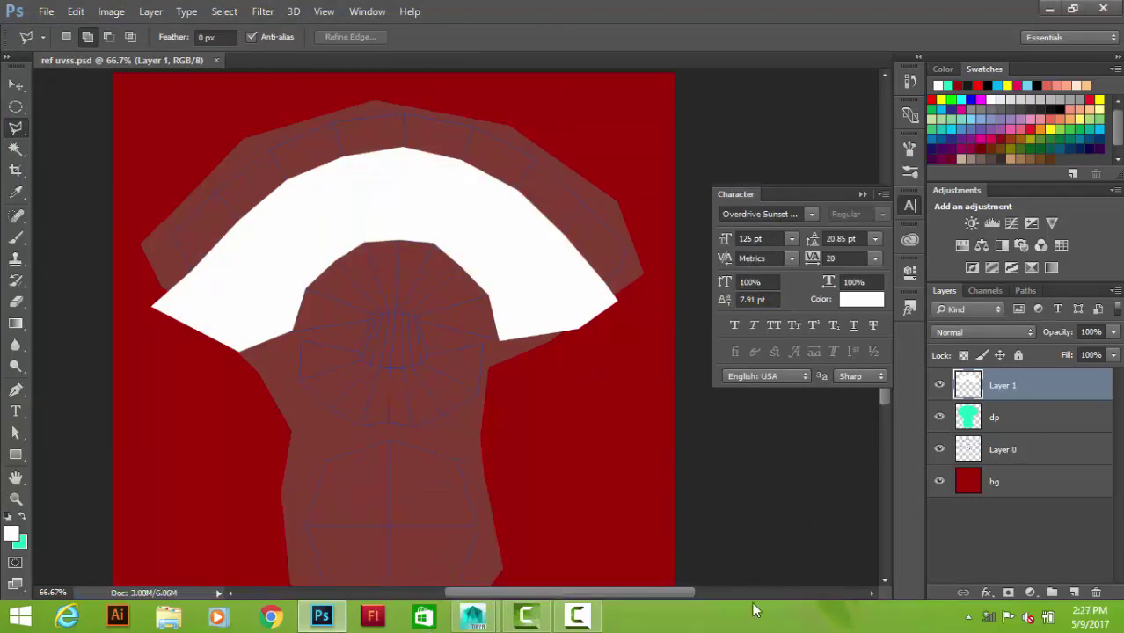
pyautogui.rightClick(437, 218)
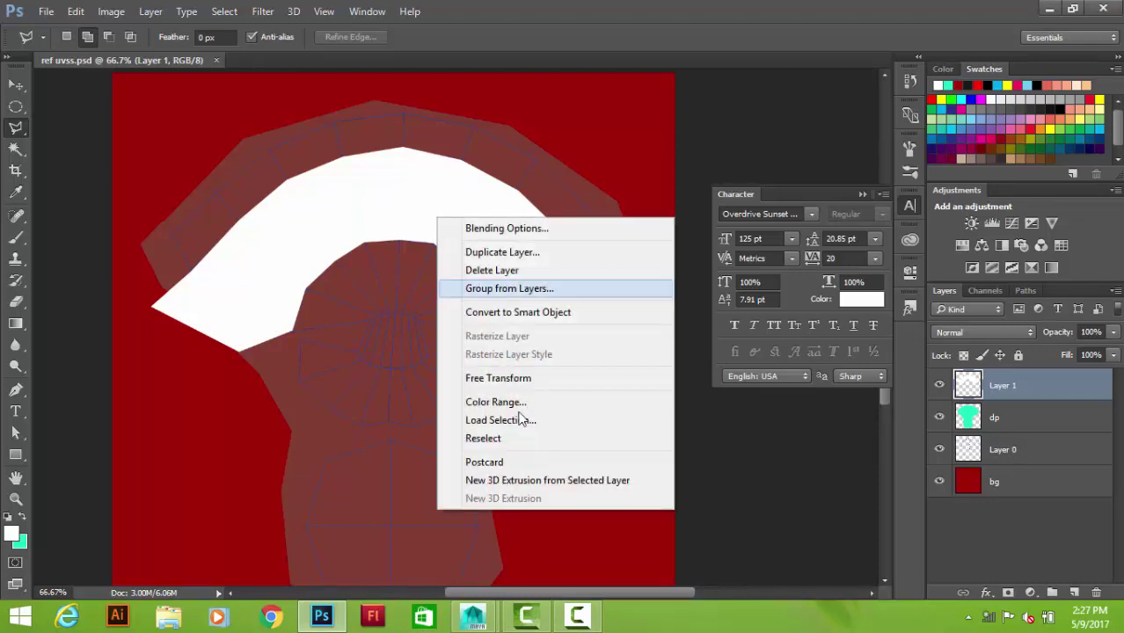
pyautogui.click(77, 352)
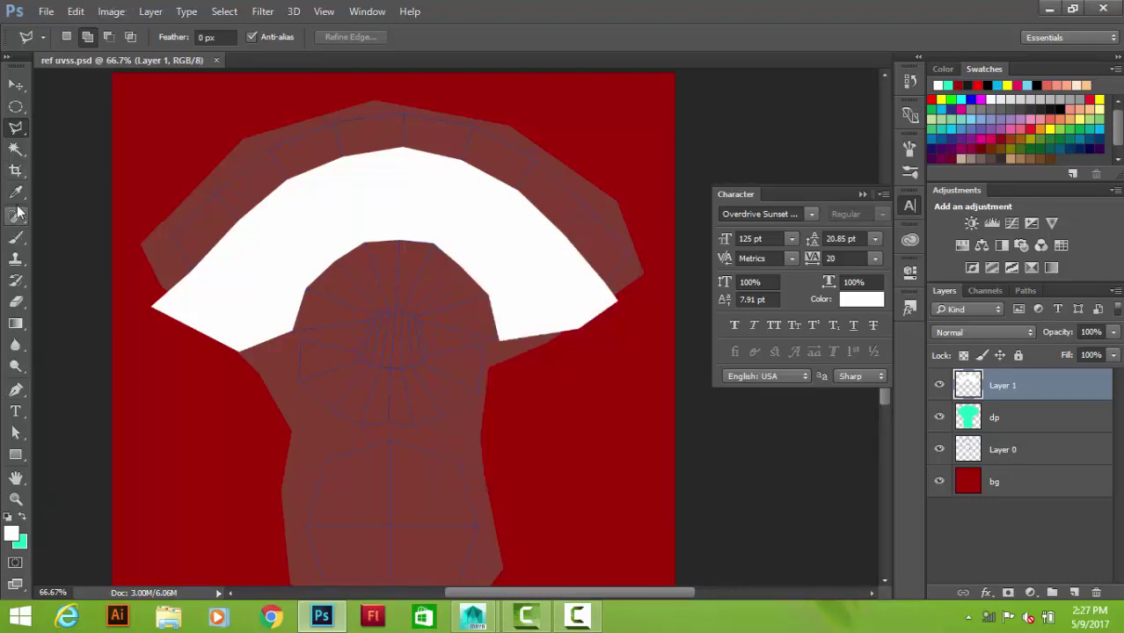
# Set up a 150-pixel brush with teal as the painting colour
pyautogui.click(15, 411)
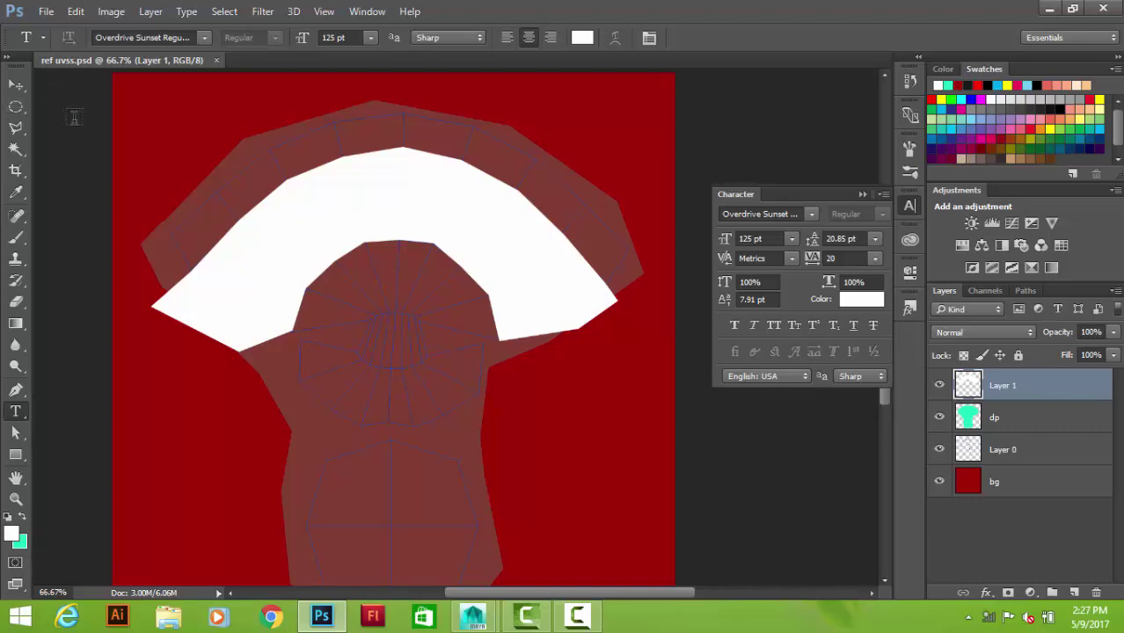
pyautogui.press('b')
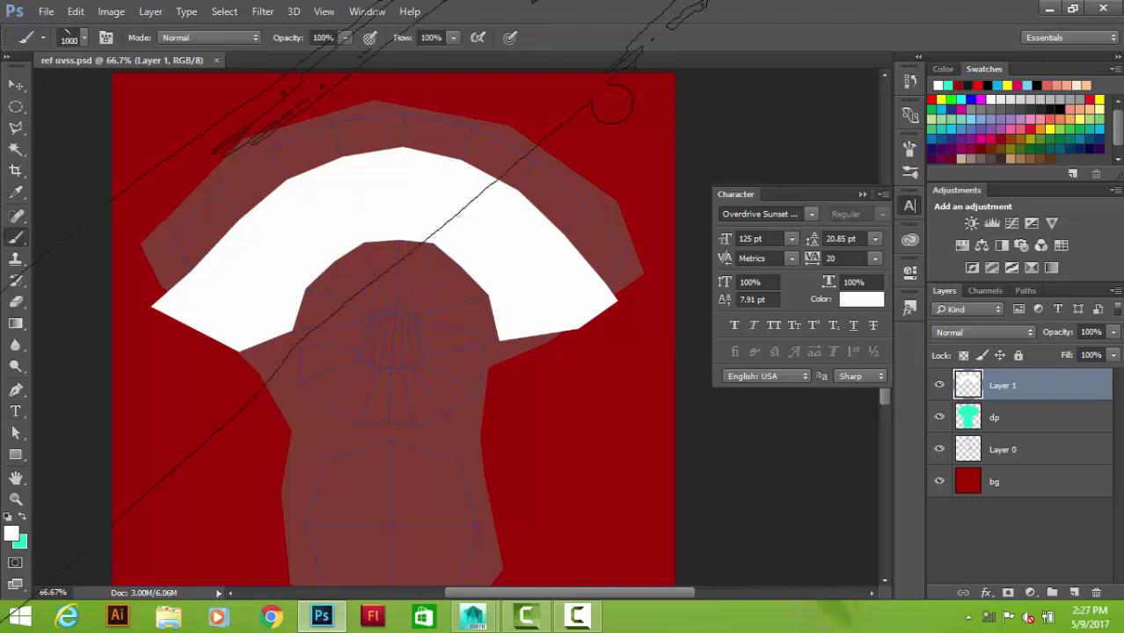
pyautogui.keyDown('alt'); pyautogui.moveTo(356, 282); pyautogui.dragTo(299, 282, button='right'); pyautogui.keyUp('alt')
pyautogui.click(293, 277)
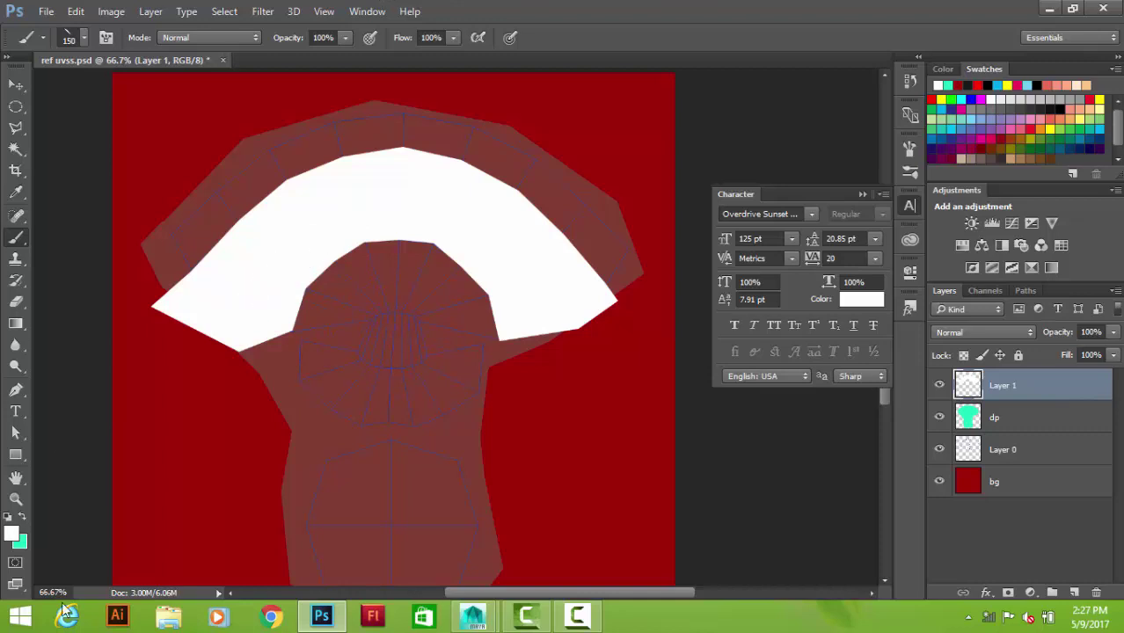
pyautogui.click(24, 522)
# Paint five diagonal teal streaks across the white band and save the file
pyautogui.click(264, 253)
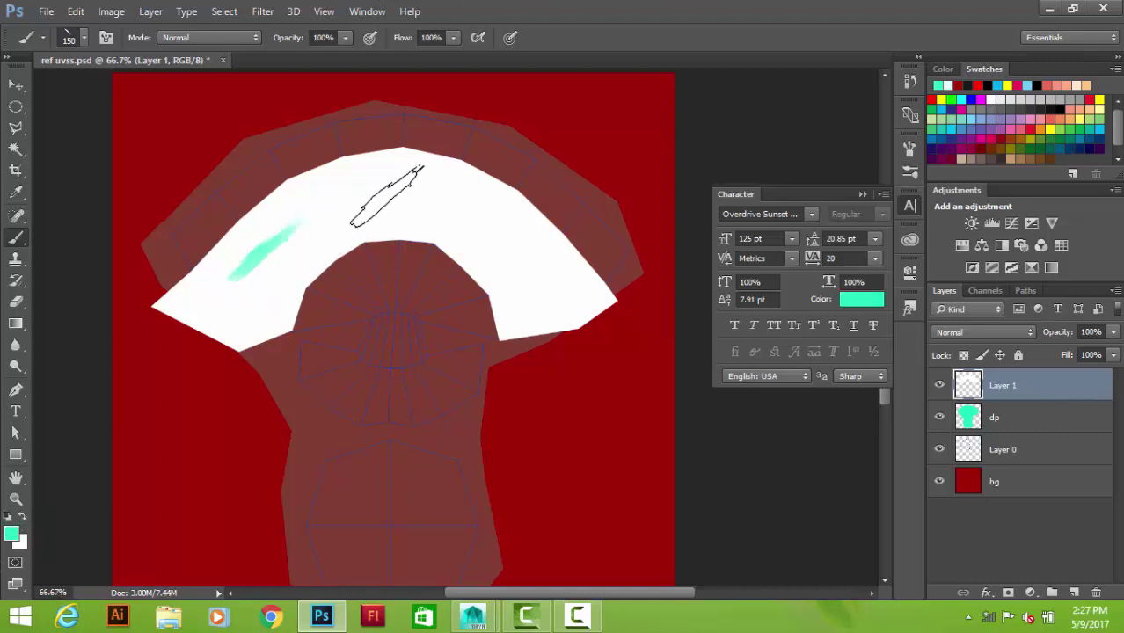
pyautogui.click(387, 196)
pyautogui.press('[')
pyautogui.press('[')
pyautogui.press('[')
pyautogui.click(539, 293)
pyautogui.click(484, 228)
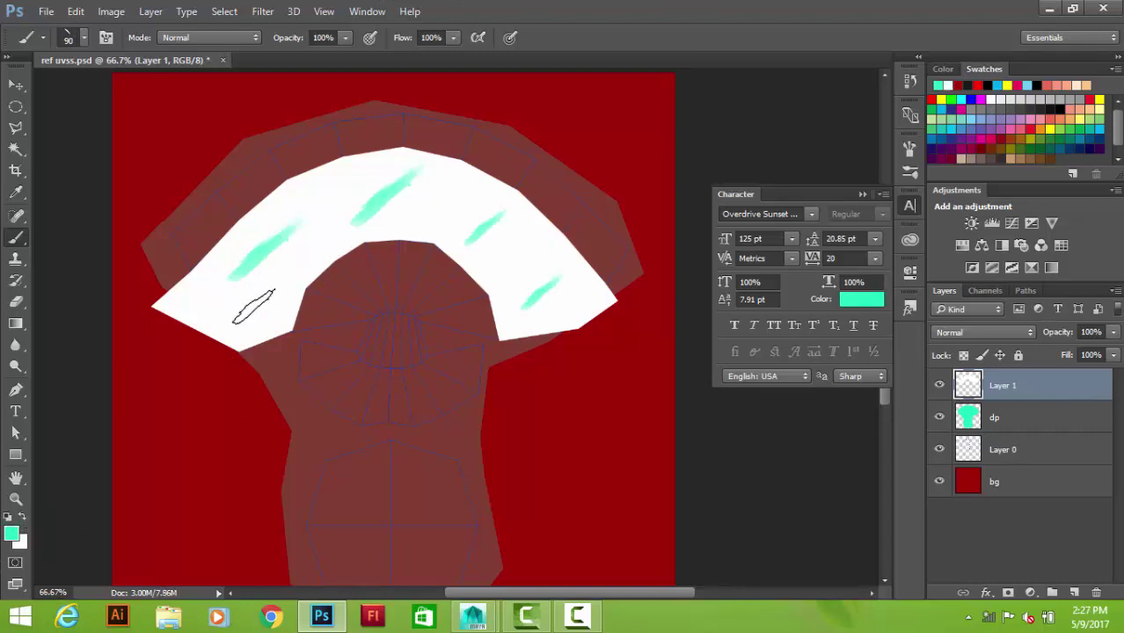
pyautogui.click(253, 306)
pyautogui.click(47, 10)
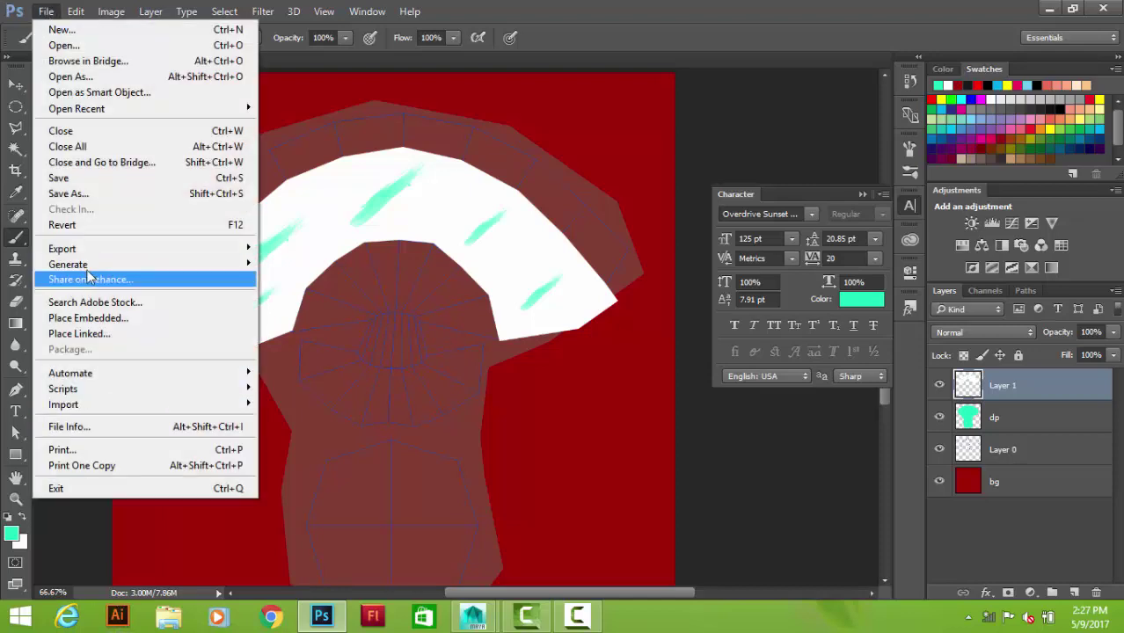
pyautogui.click(70, 180)
pyautogui.moveTo(578, 616)
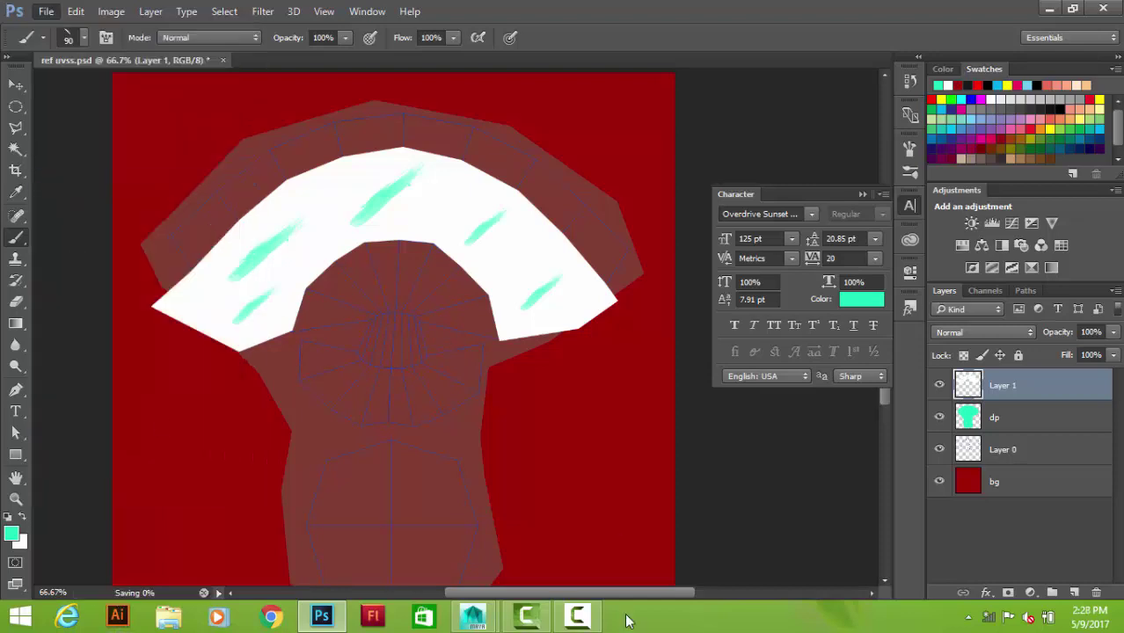
# Reload ref uvss.psd as the cup's texture in Maya, then return to Photoshop
pyautogui.click(554, 526)
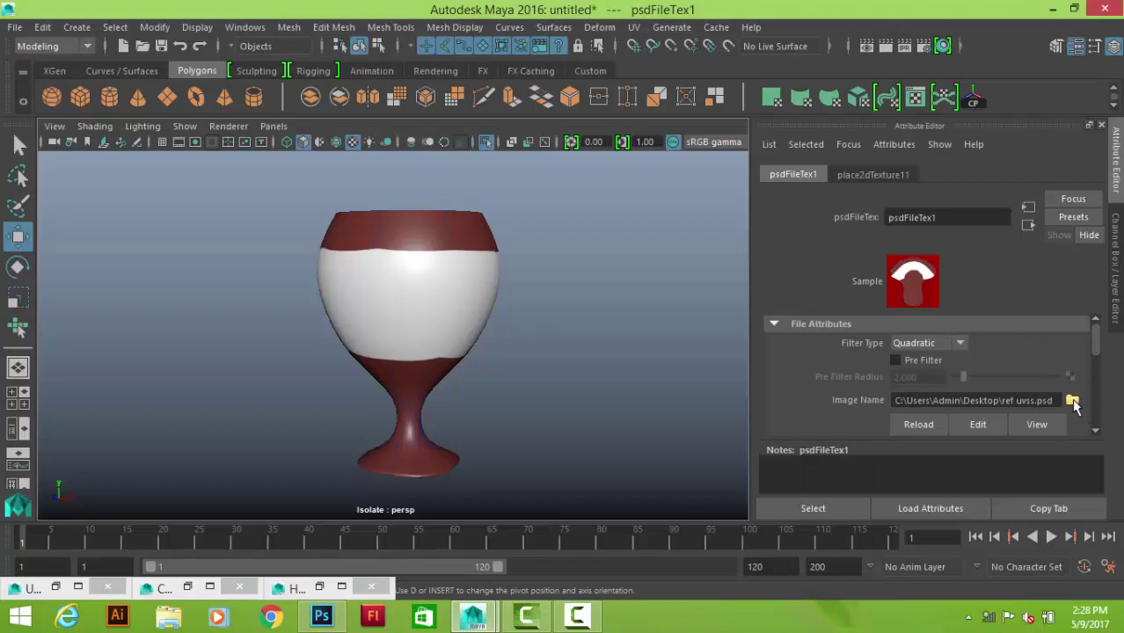
pyautogui.click(1072, 400)
pyautogui.click(155, 133)
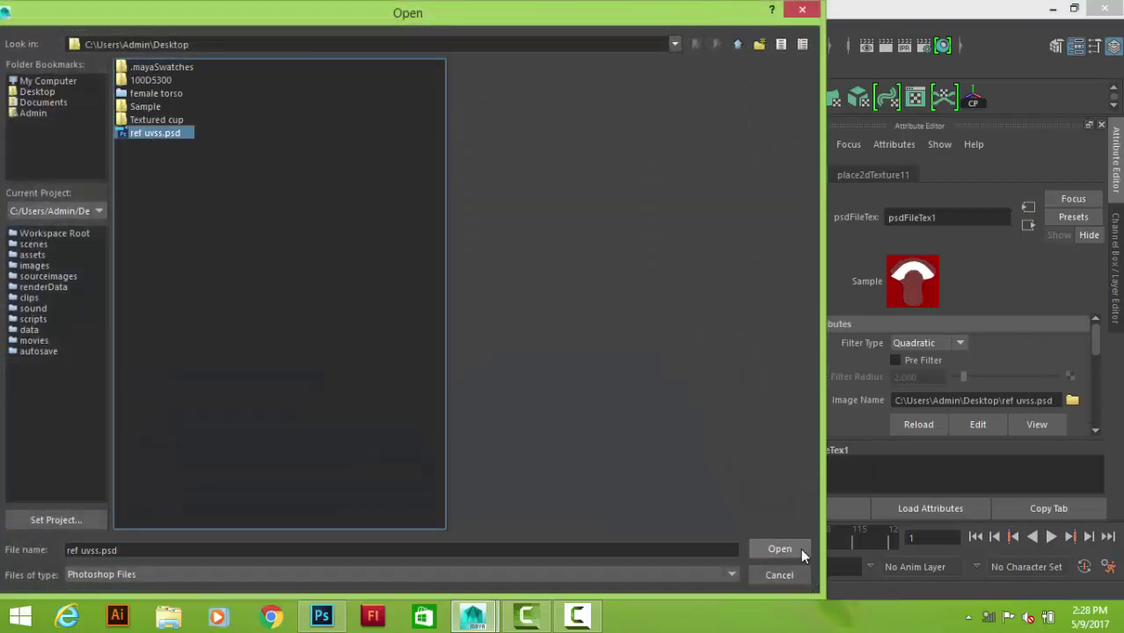
pyautogui.click(778, 549)
pyautogui.moveTo(602, 359)
pyautogui.keyDown('alt'); pyautogui.mouseDown()
pyautogui.moveTo(377, 339)
pyautogui.moveTo(717, 342)
pyautogui.moveTo(606, 304)
pyautogui.mouseUp(); pyautogui.keyUp('alt')
pyautogui.scroll(3, 409, 321)
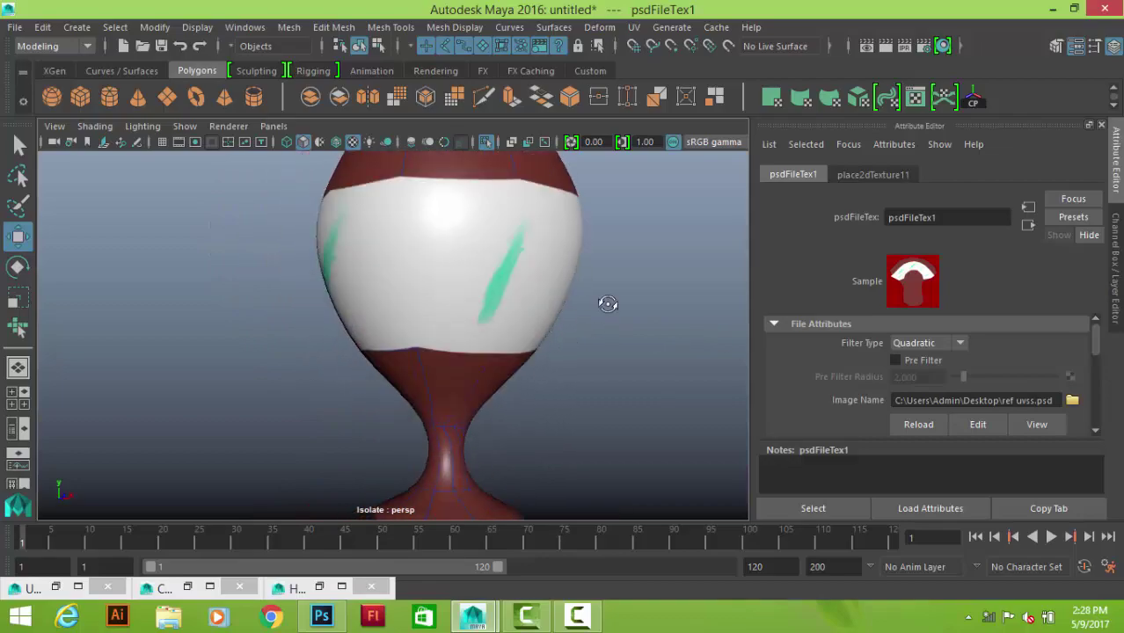
pyautogui.click(322, 616)
# Type 'DP' on the white band, shift it rightward along the band, and save
pyautogui.press('t')
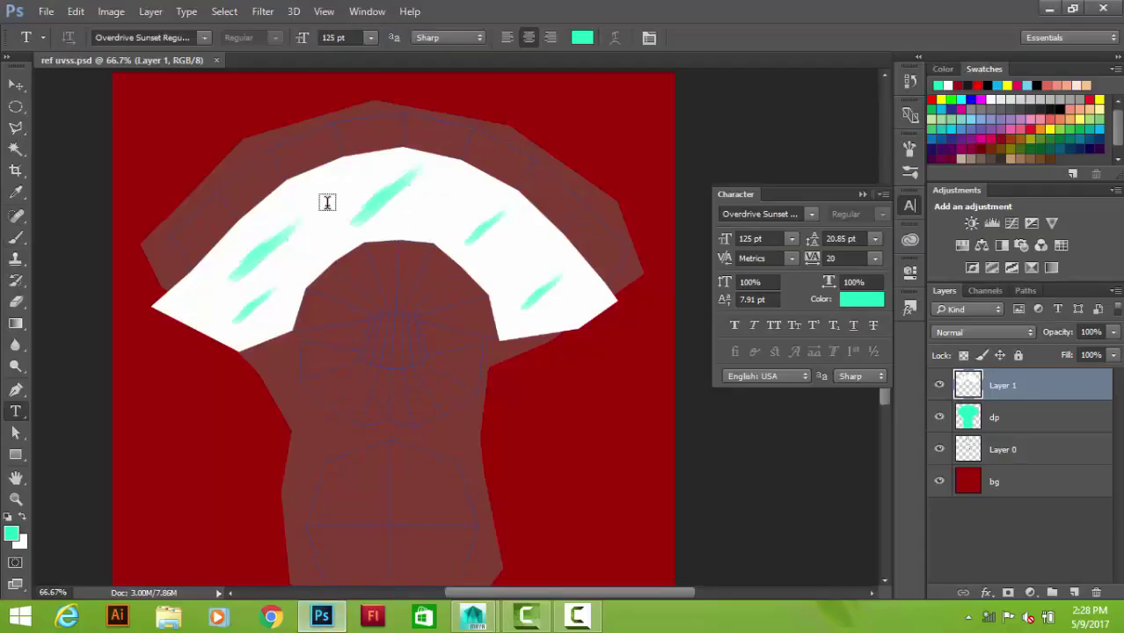
pyautogui.click(327, 202)
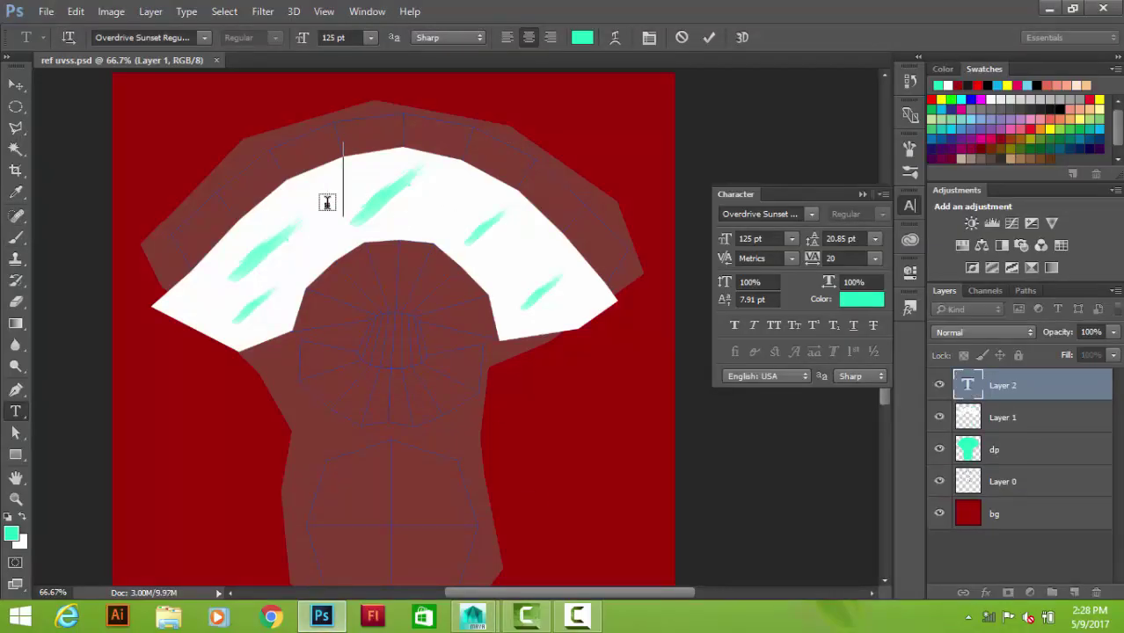
pyautogui.write('DP')
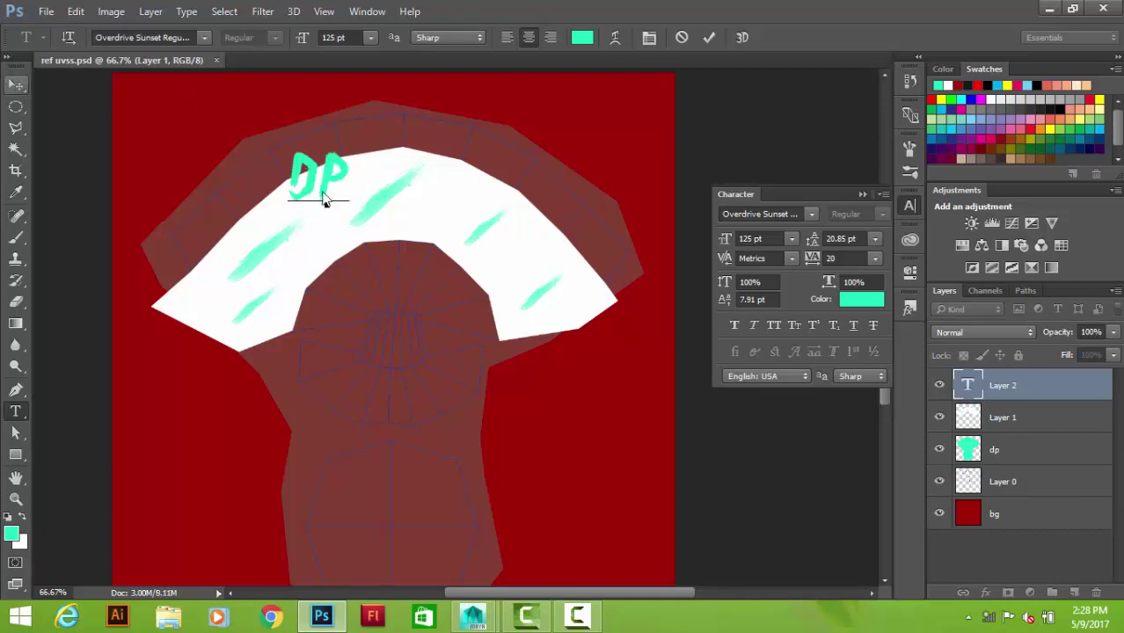
pyautogui.hotkey('ctrl', 'Return')
pyautogui.press('v')
pyautogui.moveTo(321, 171)
pyautogui.mouseDown()
pyautogui.moveTo(358, 189)
pyautogui.moveTo(450, 191)
pyautogui.mouseUp()
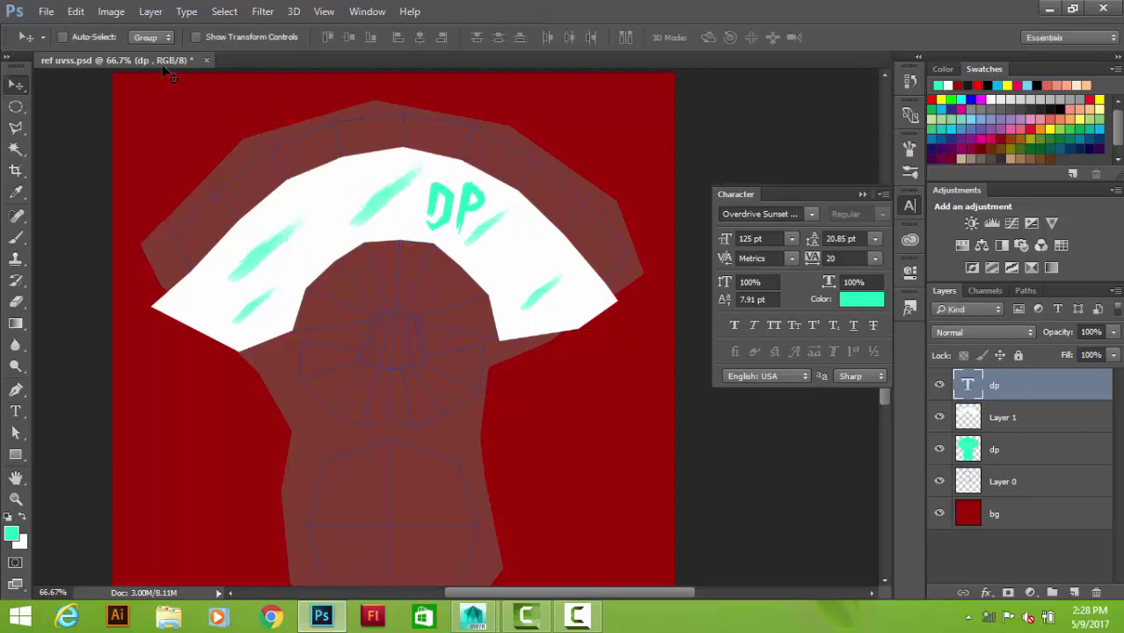
pyautogui.click(44, 12)
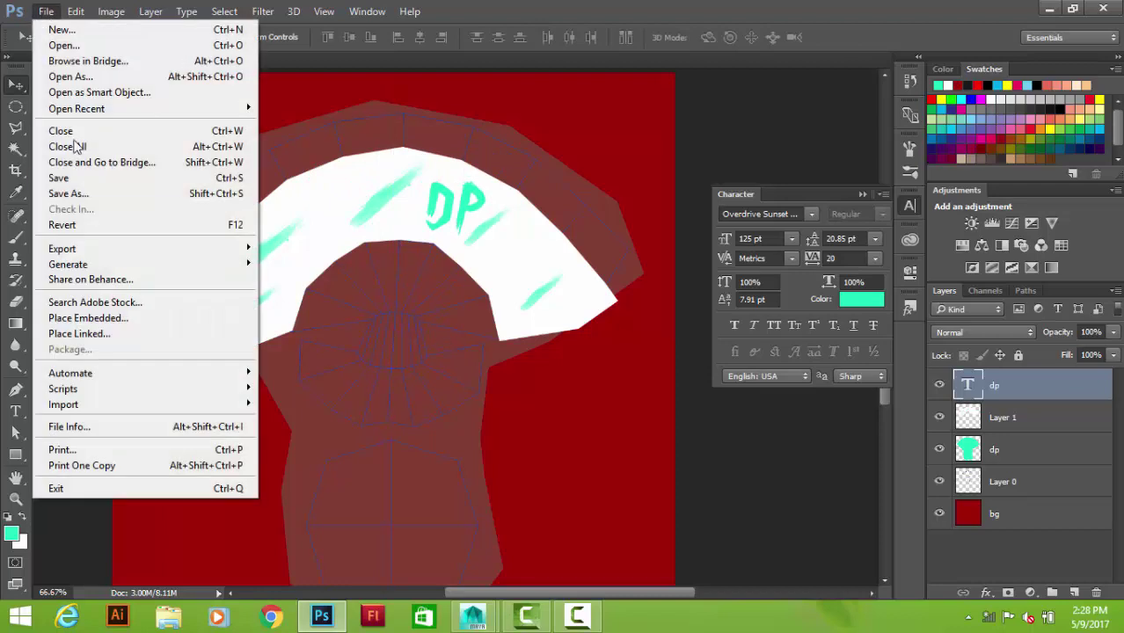
pyautogui.click(77, 185)
# Reload the updated ref uvss.psd on the cup, orbit to inspect it, then return to Photoshop
pyautogui.click(559, 569)
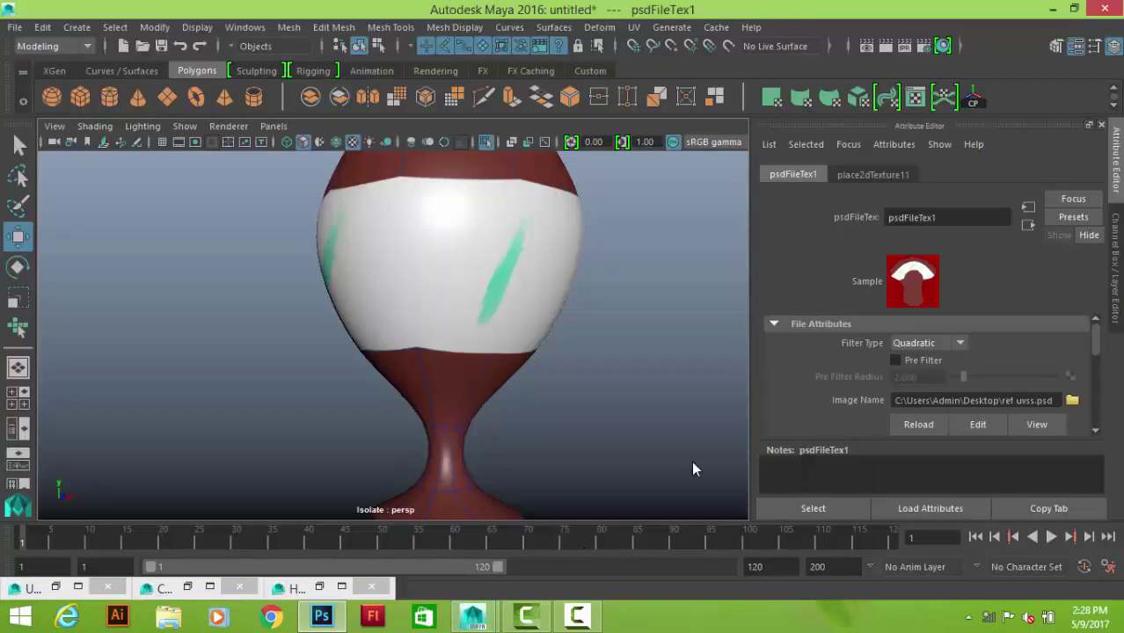
pyautogui.click(1072, 400)
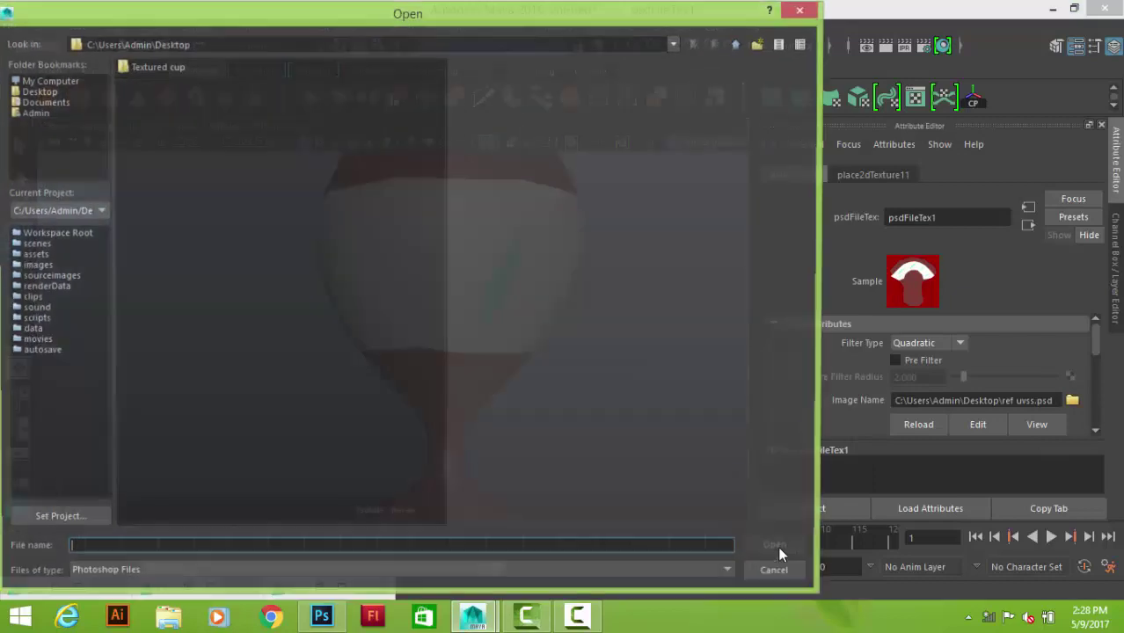
pyautogui.click(173, 133)
pyautogui.click(780, 549)
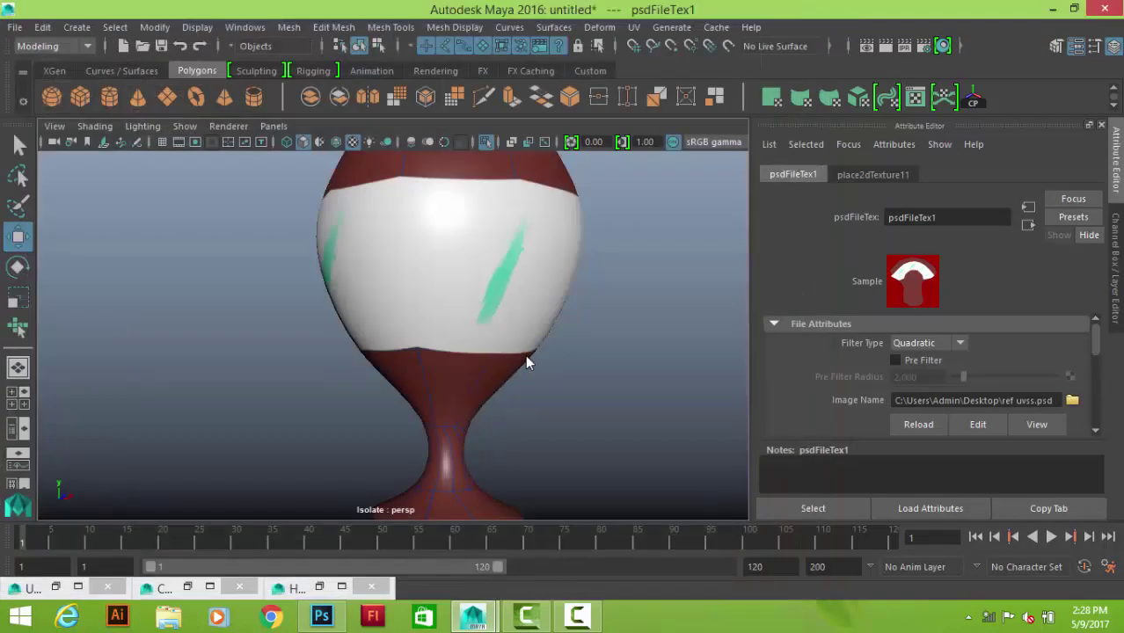
pyautogui.scroll(-3, 527, 359)
pyautogui.scroll(2, 527, 271)
pyautogui.scroll(2, 665, 367)
pyautogui.click(605, 301)
pyautogui.moveTo(605, 301)
pyautogui.keyDown('alt'); pyautogui.mouseDown()
pyautogui.moveTo(574, 279)
pyautogui.moveTo(375, 256)
pyautogui.mouseUp(); pyautogui.keyUp('alt')
pyautogui.keyDown('alt'); pyautogui.moveTo(501, 276); pyautogui.dragTo(328, 283); pyautogui.keyUp('alt')
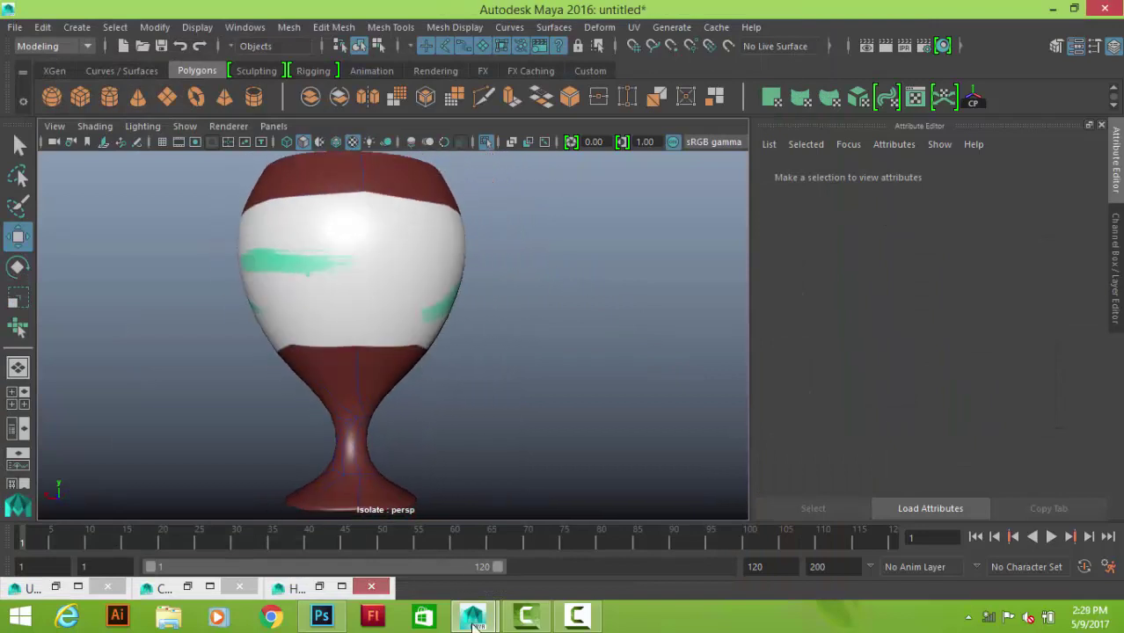
pyautogui.click(321, 616)
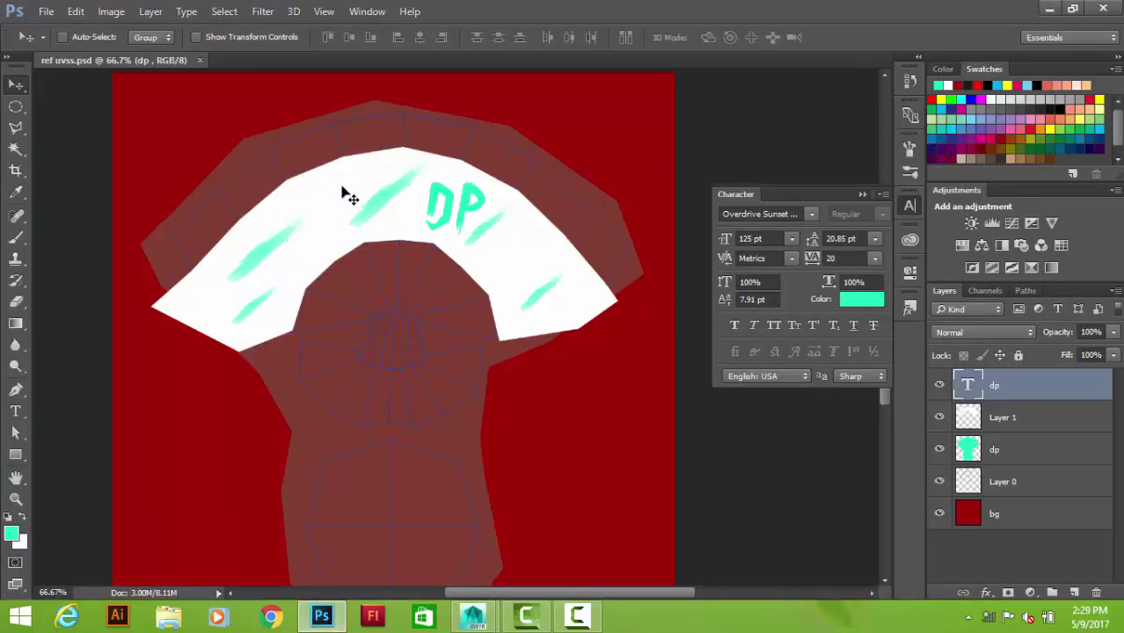
# Choose a hard round brush and rasterize the dp text layer for painting
pyautogui.press('b')
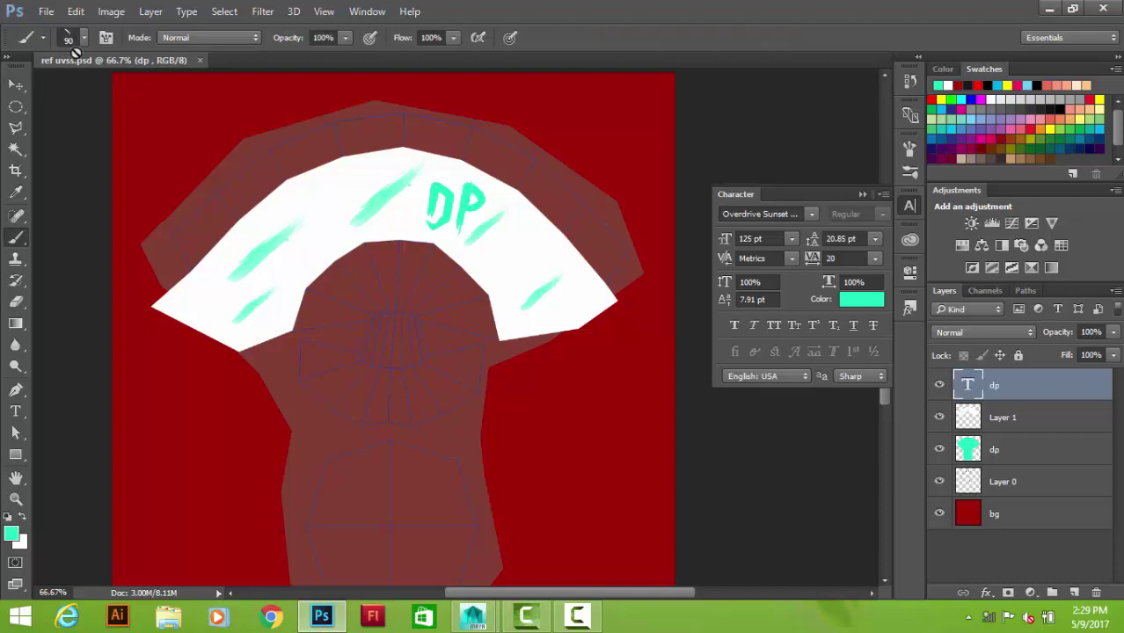
pyautogui.click(86, 38)
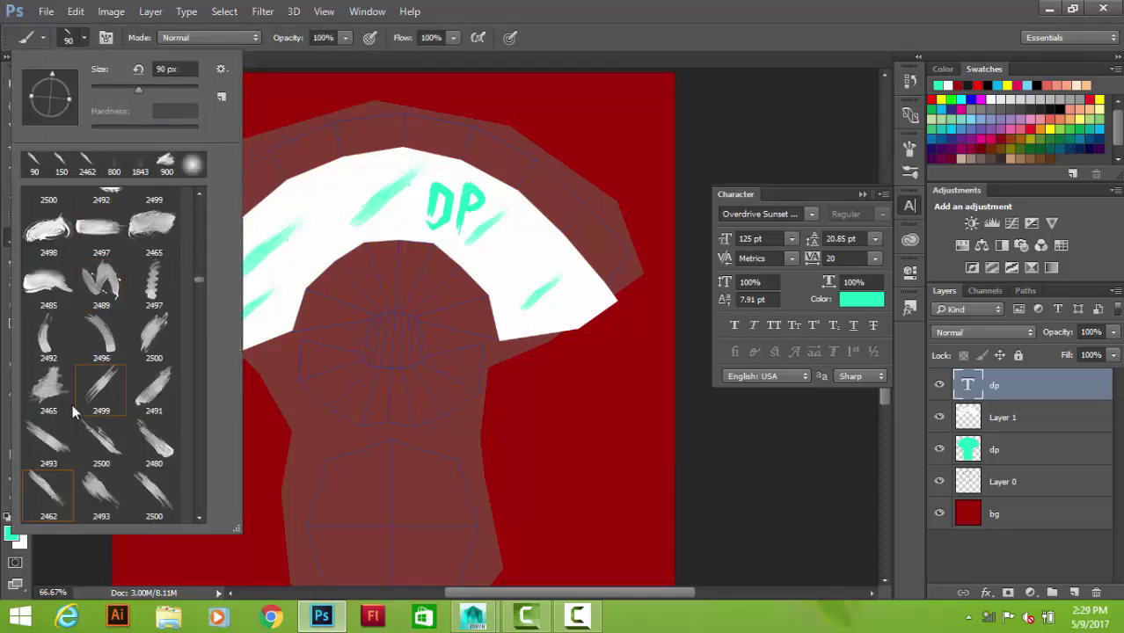
pyautogui.click(192, 164)
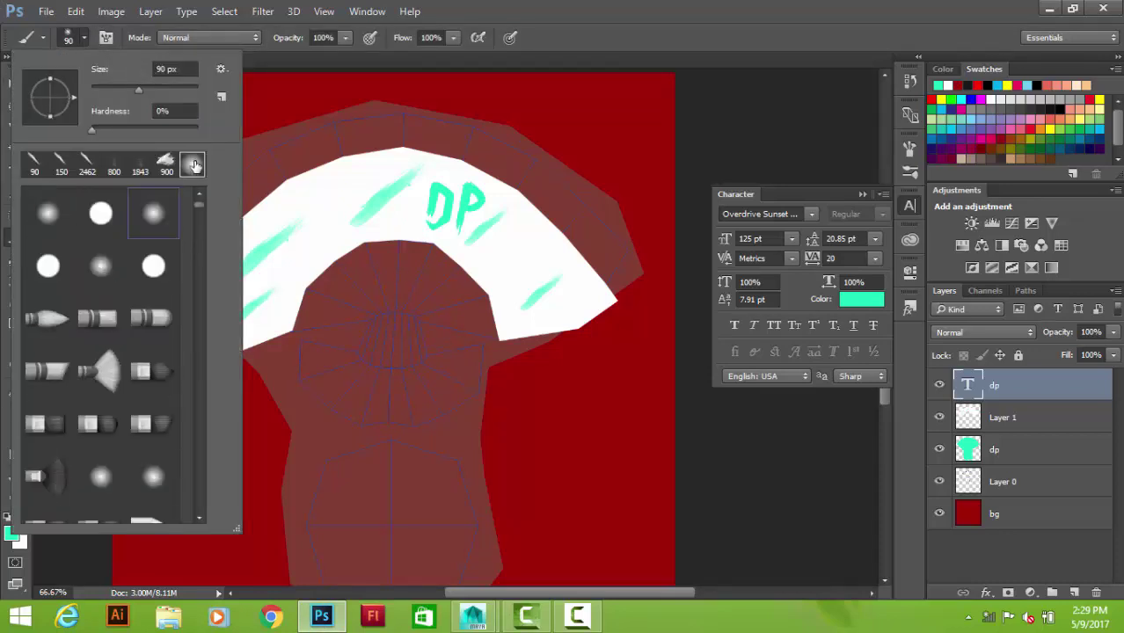
pyautogui.click(102, 214)
pyautogui.click(517, 249)
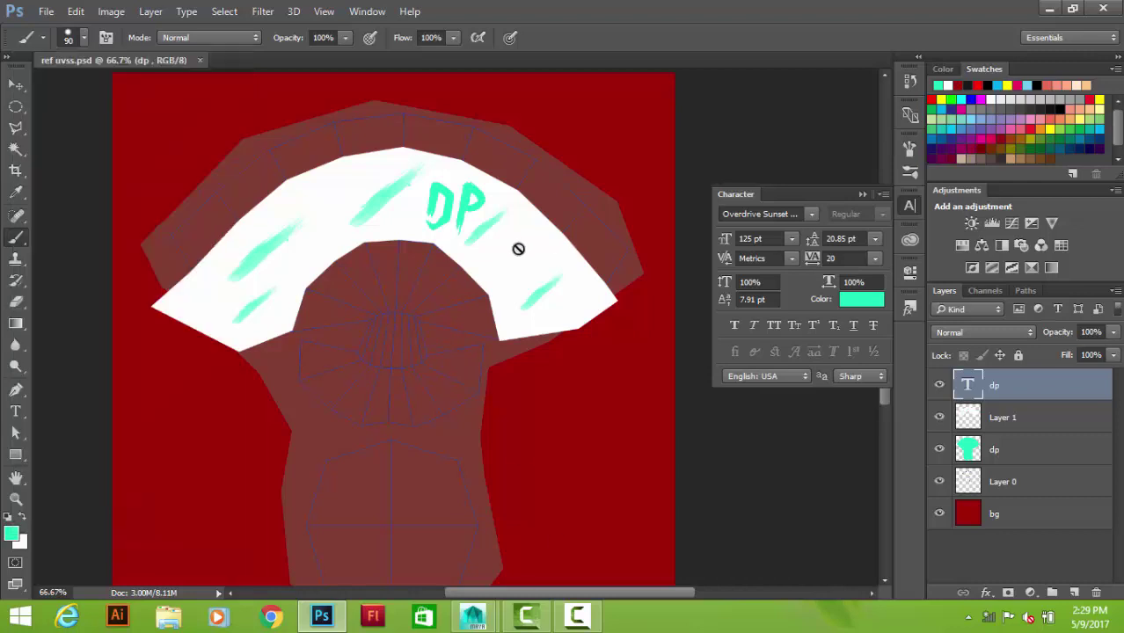
pyautogui.click(517, 249)
pyautogui.click(512, 251)
# Paint a thick teal strip along the band's top edge and a teal patch below it
pyautogui.click(613, 262)
pyautogui.moveTo(610, 256)
pyautogui.mouseDown()
pyautogui.moveTo(256, 177)
pyautogui.moveTo(153, 282)
pyautogui.mouseUp()
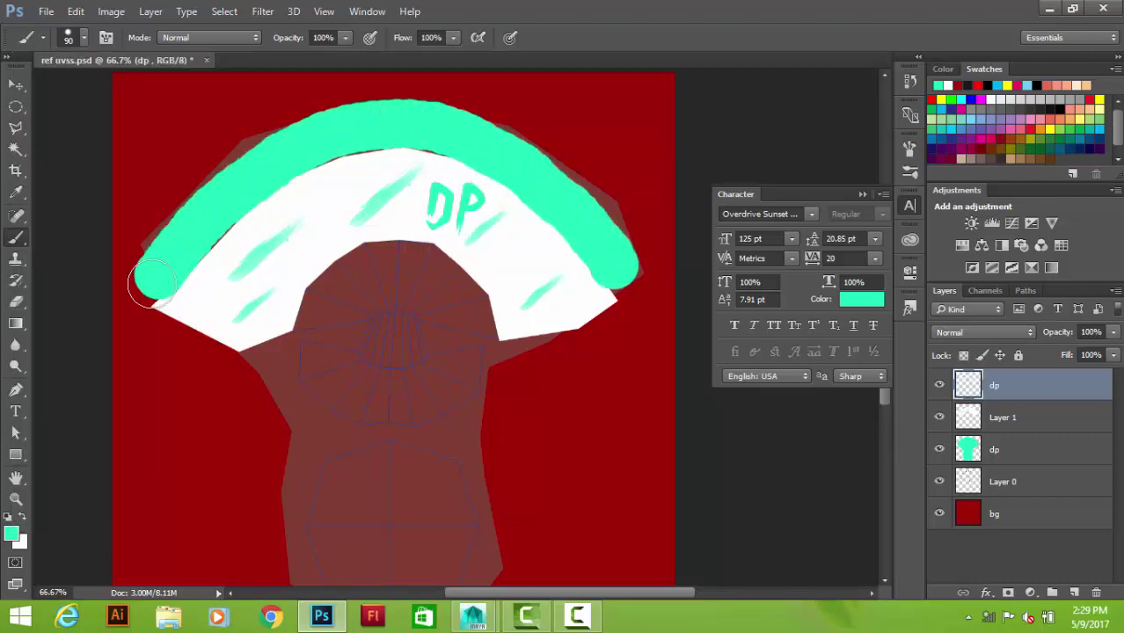
pyautogui.moveTo(480, 156)
pyautogui.mouseDown()
pyautogui.moveTo(444, 138)
pyautogui.moveTo(301, 162)
pyautogui.moveTo(151, 293)
pyautogui.mouseUp()
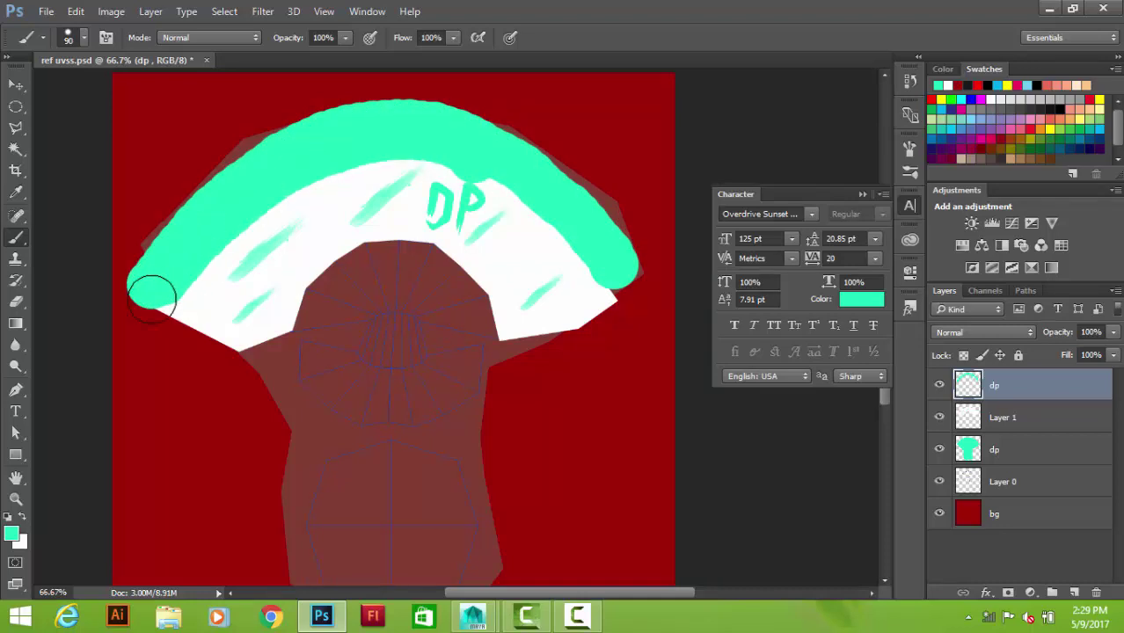
pyautogui.moveTo(608, 243); pyautogui.dragTo(622, 288)
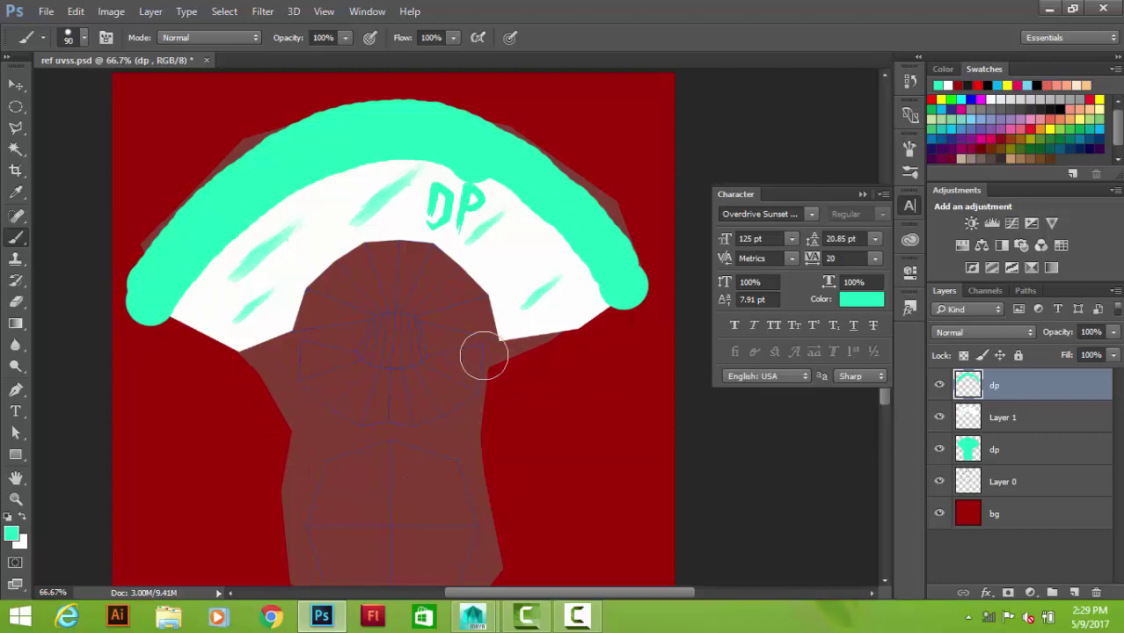
pyautogui.moveTo(484, 355)
pyautogui.mouseDown()
pyautogui.moveTo(409, 406)
pyautogui.moveTo(309, 369)
pyautogui.moveTo(388, 371)
pyautogui.moveTo(452, 350)
pyautogui.moveTo(432, 256)
pyautogui.moveTo(351, 258)
pyautogui.moveTo(313, 325)
pyautogui.moveTo(408, 300)
pyautogui.moveTo(372, 333)
pyautogui.mouseUp()
# Paint the lowest section solid white, save the texture, and return to Maya
pyautogui.scroll(-3, 462, 482)
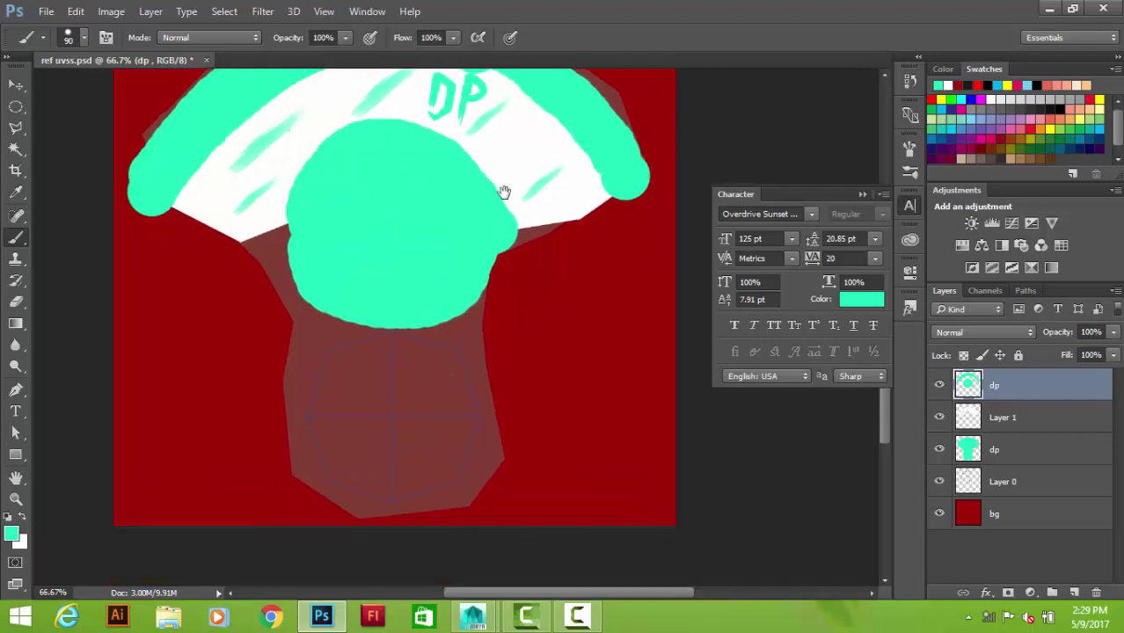
pyautogui.press('x')
pyautogui.moveTo(389, 351)
pyautogui.mouseDown()
pyautogui.moveTo(339, 352)
pyautogui.moveTo(327, 465)
pyautogui.moveTo(447, 495)
pyautogui.moveTo(456, 377)
pyautogui.moveTo(441, 356)
pyautogui.moveTo(406, 459)
pyautogui.moveTo(432, 452)
pyautogui.moveTo(454, 399)
pyautogui.mouseUp()
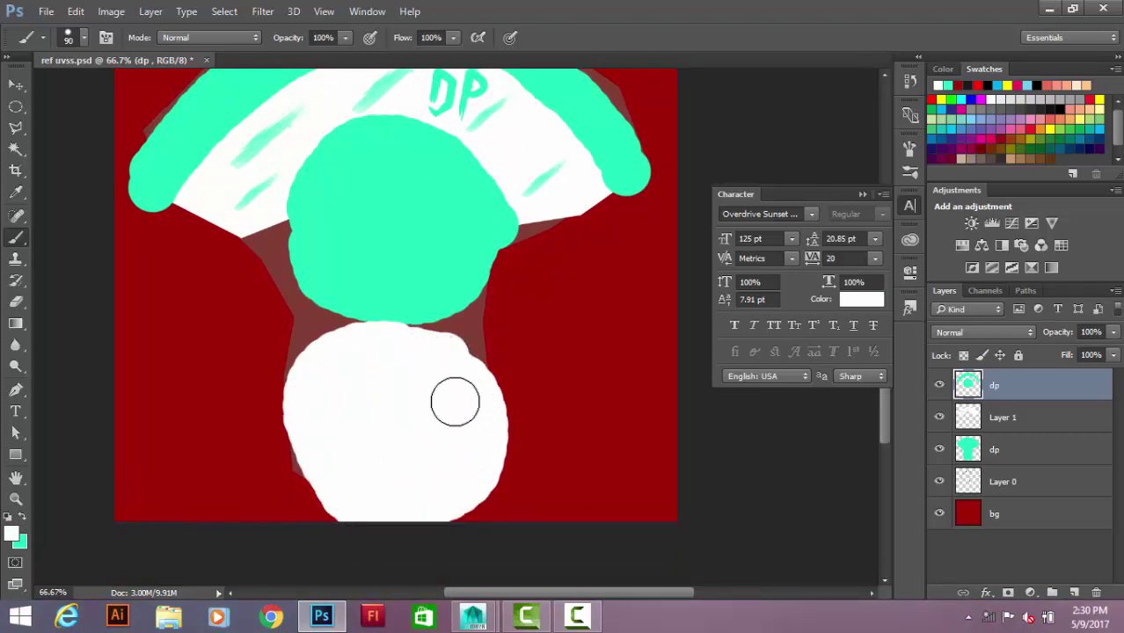
pyautogui.moveTo(572, 335); pyautogui.dragTo(580, 420)
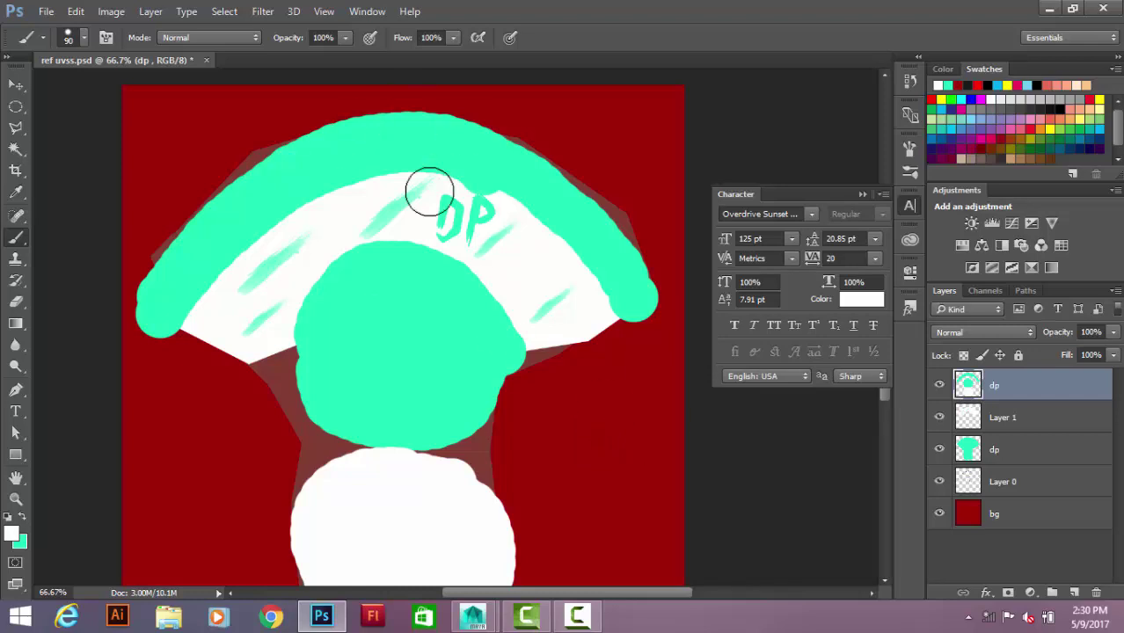
pyautogui.click(46, 16)
pyautogui.click(69, 178)
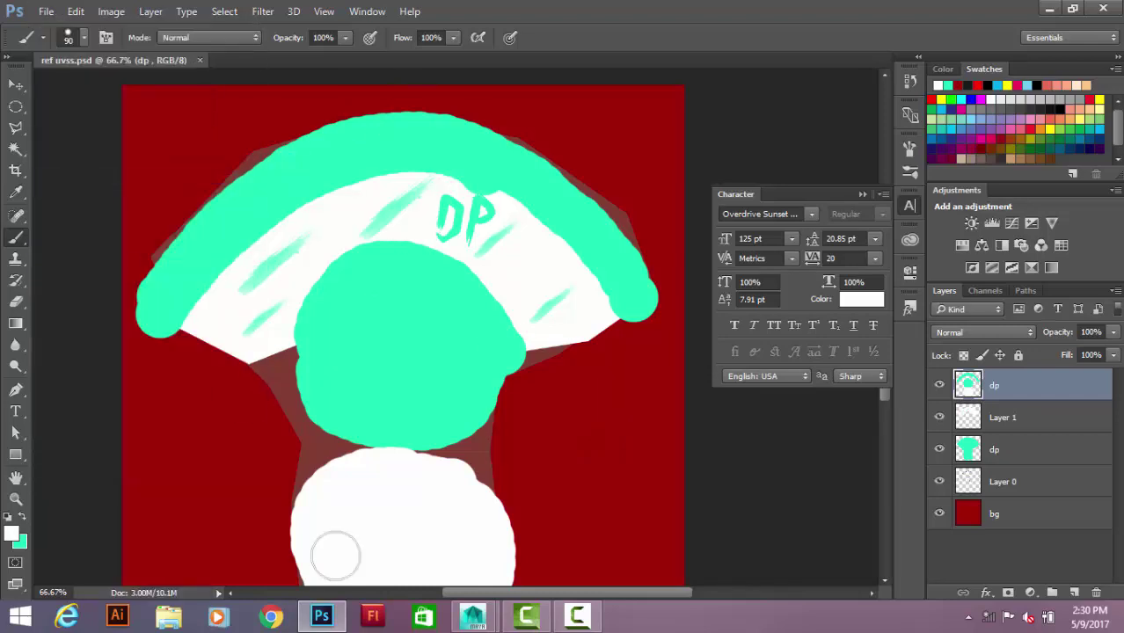
pyautogui.moveTo(474, 617)
pyautogui.click(563, 526)
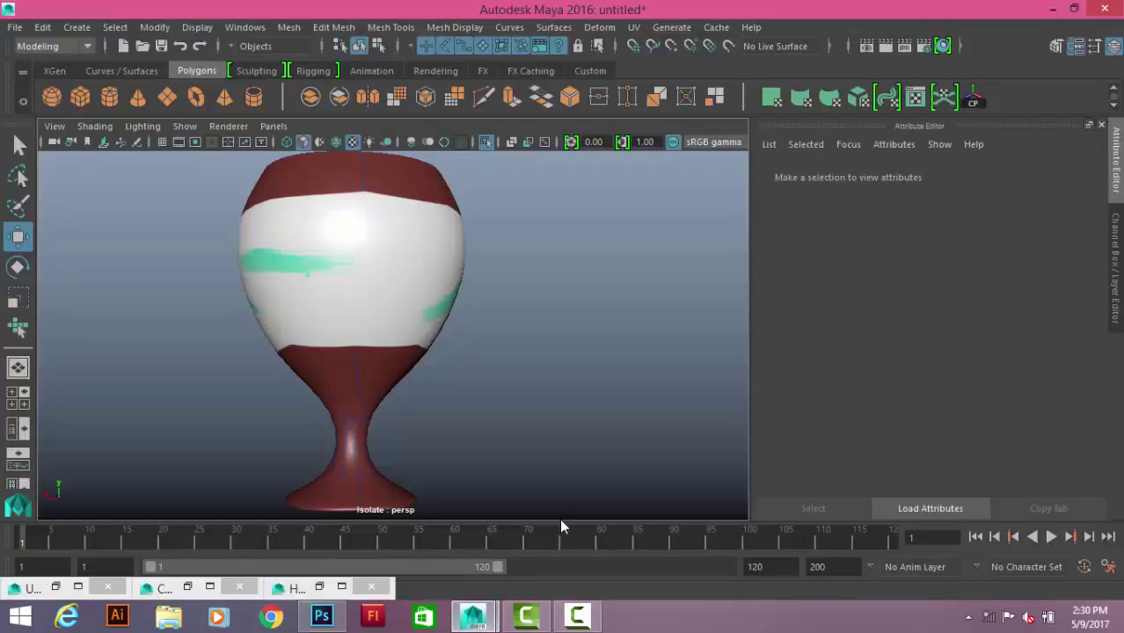
# Reload the psdFileTex1 texture on the goblet's material so the updated painting appears
pyautogui.click(437, 211)
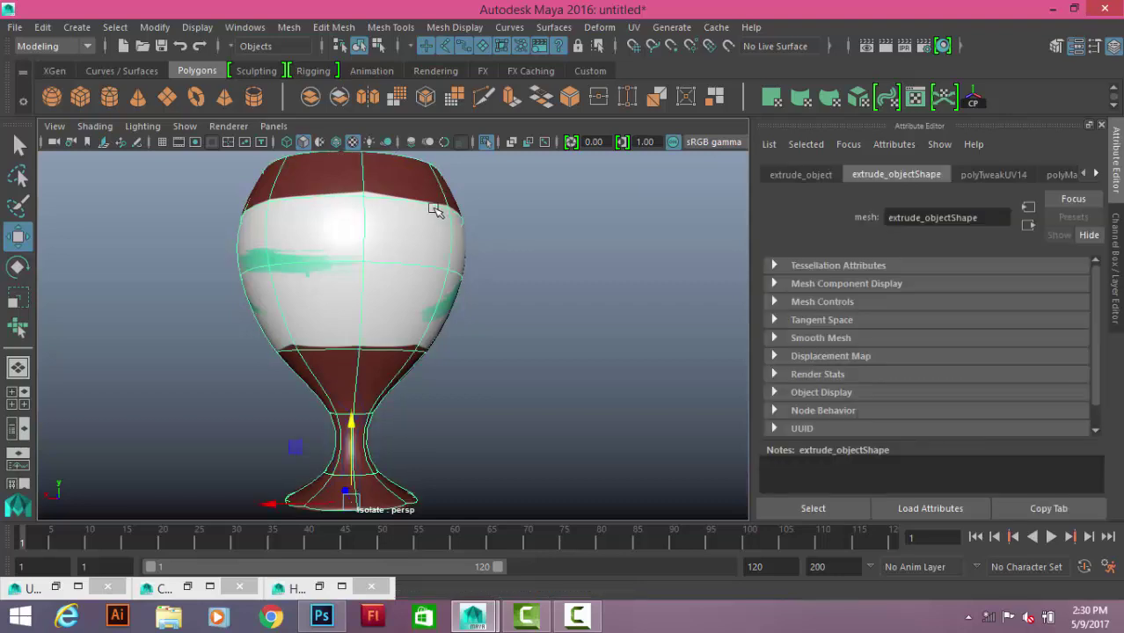
pyautogui.moveTo(422, 159); pyautogui.dragTo(476, 601, button='right')
pyautogui.click(446, 543)
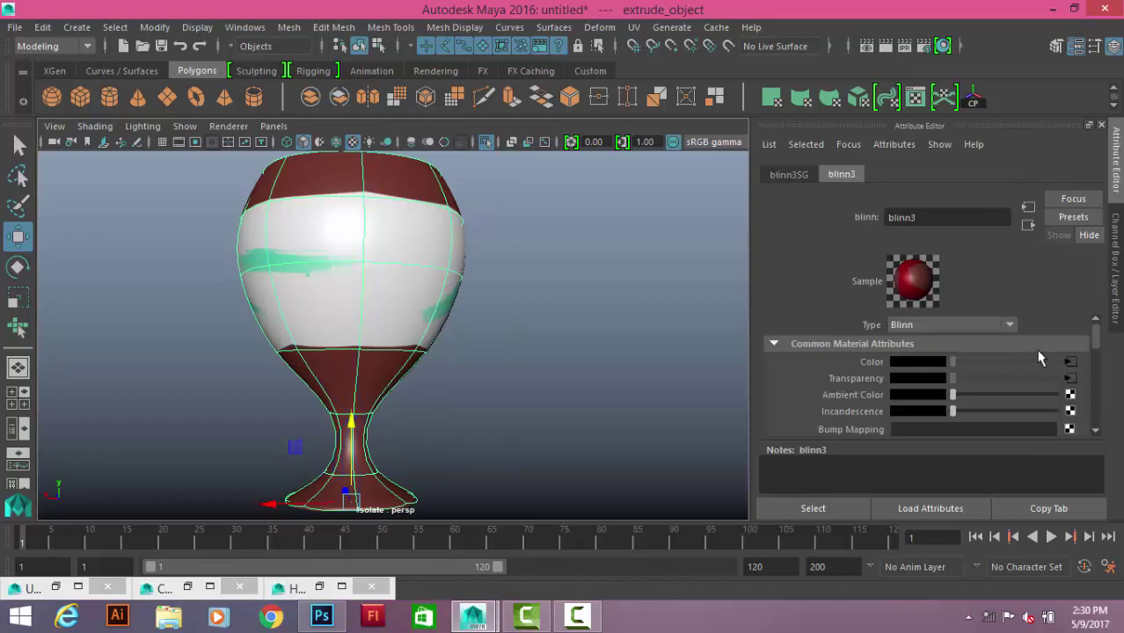
pyautogui.click(1070, 362)
pyautogui.click(561, 328)
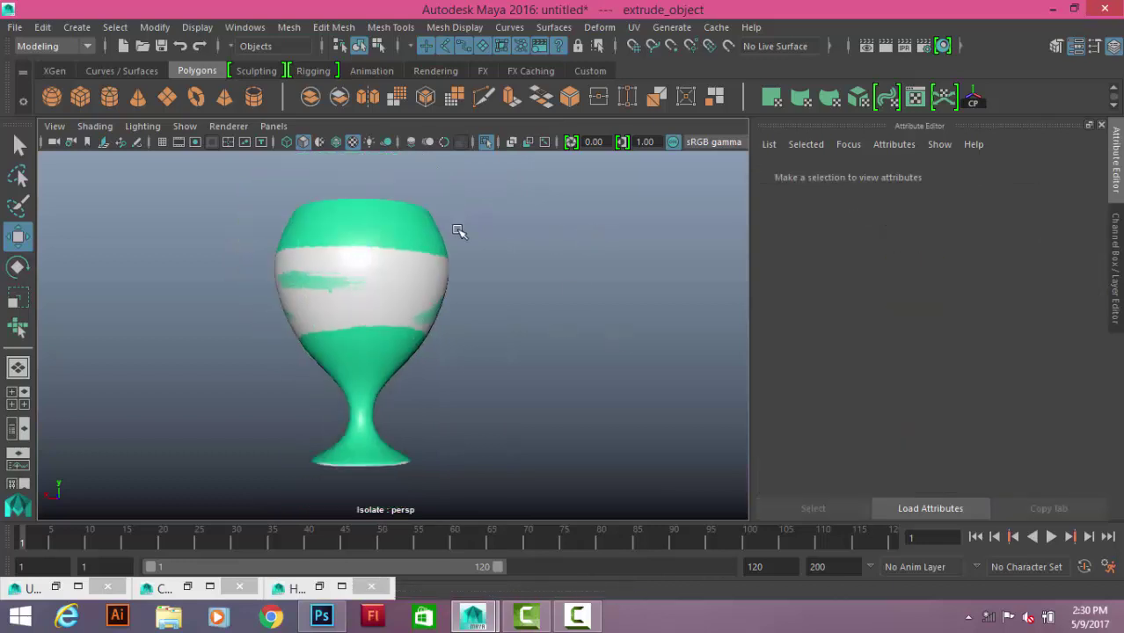
pyautogui.moveTo(459, 231)
pyautogui.keyDown('alt'); pyautogui.mouseDown()
pyautogui.moveTo(535, 289)
pyautogui.moveTo(469, 307)
pyautogui.moveTo(477, 215)
pyautogui.moveTo(540, 264)
pyautogui.moveTo(359, 314)
pyautogui.moveTo(295, 284)
pyautogui.moveTo(352, 222)
pyautogui.mouseUp(); pyautogui.keyUp('alt')
# Break the texture's connection to the material's Transparency and turn the DP lettering to face front
pyautogui.click(352, 222)
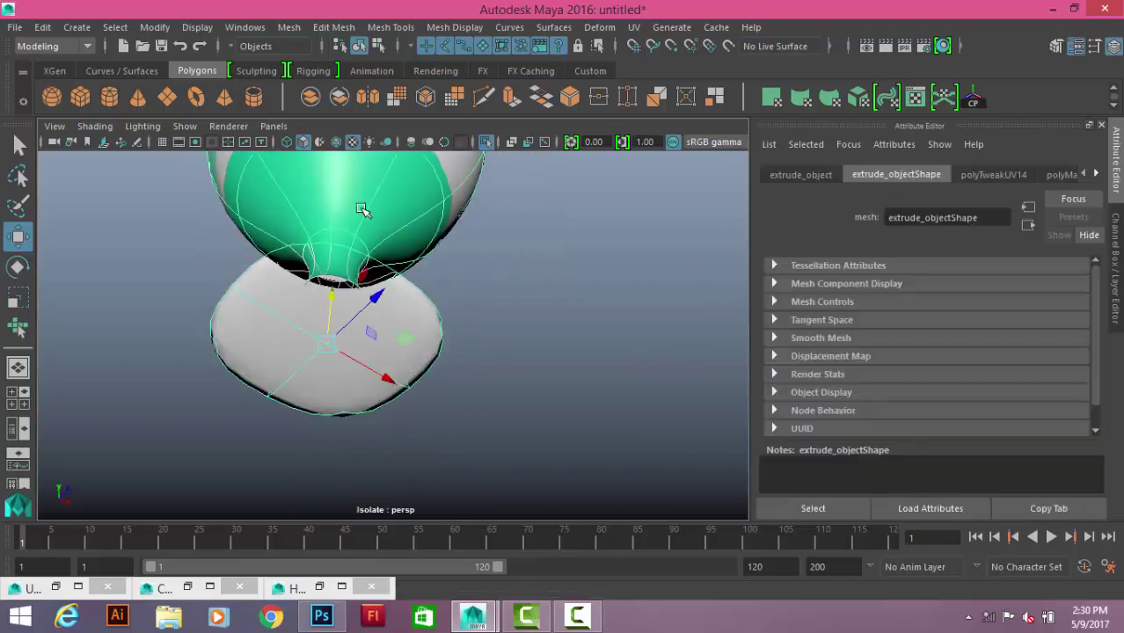
pyautogui.moveTo(363, 217); pyautogui.dragTo(405, 537, button='right')
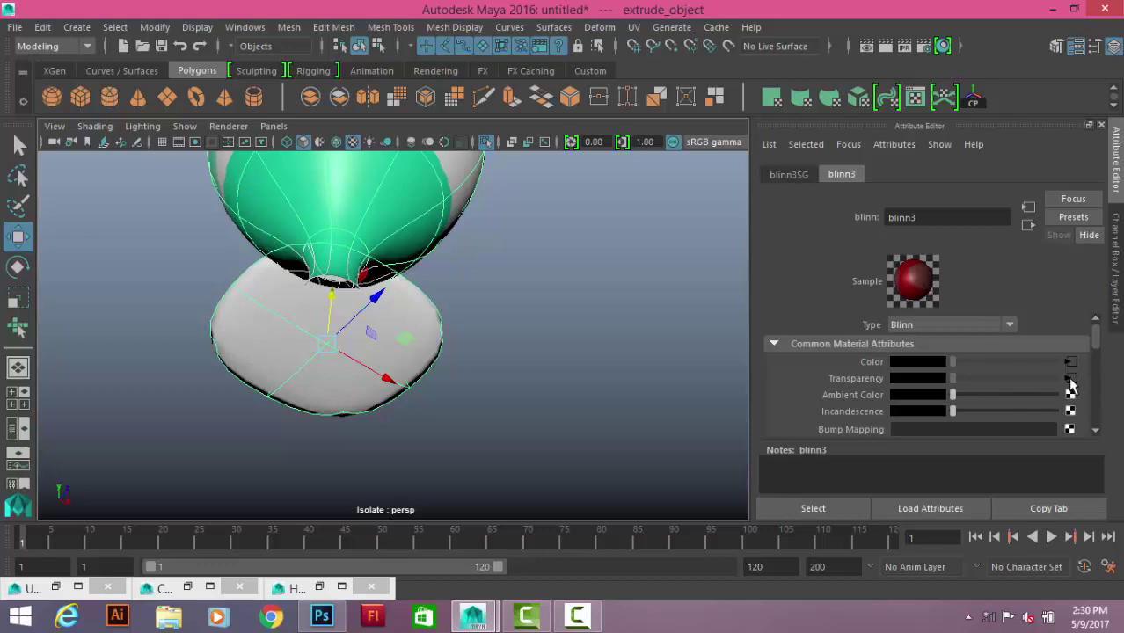
pyautogui.rightClick(856, 384)
pyautogui.click(929, 424)
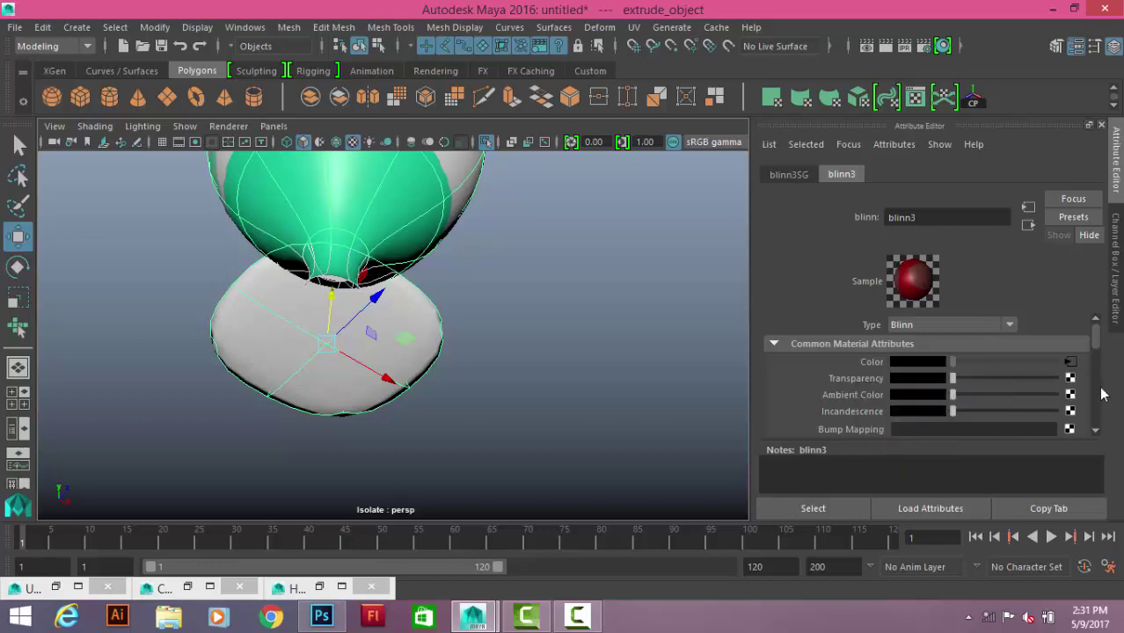
pyautogui.click(486, 227)
pyautogui.moveTo(487, 227)
pyautogui.keyDown('alt'); pyautogui.mouseDown()
pyautogui.moveTo(534, 294)
pyautogui.moveTo(466, 326)
pyautogui.moveTo(648, 313)
pyautogui.moveTo(452, 294)
pyautogui.moveTo(251, 307)
pyautogui.moveTo(527, 344)
pyautogui.moveTo(455, 305)
pyautogui.moveTo(495, 321)
pyautogui.moveTo(585, 327)
pyautogui.mouseUp(); pyautogui.keyUp('alt')
pyautogui.keyDown('alt'); pyautogui.moveTo(586, 327); pyautogui.dragTo(547, 294, button='right'); pyautogui.keyUp('alt')
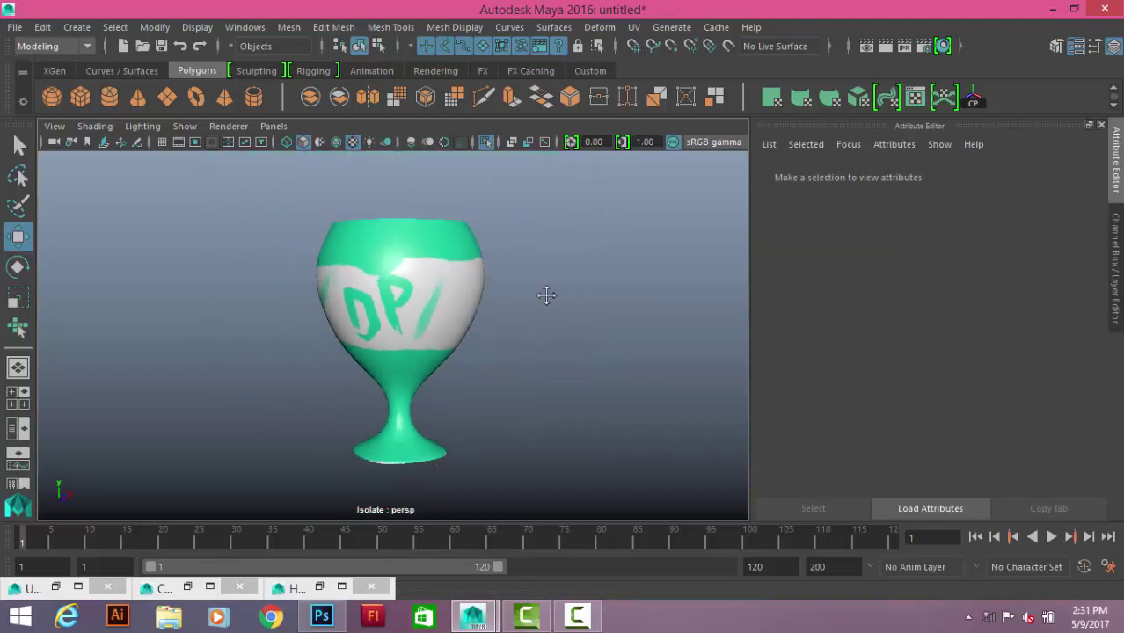